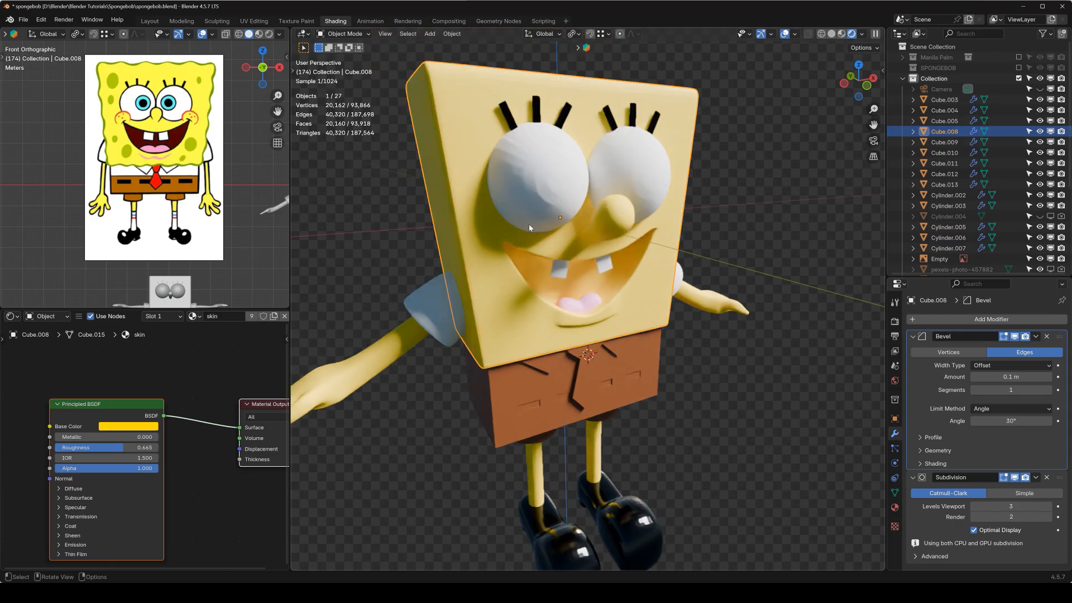
In Local orientation, scale the front teeth about 1.52 along X, then move them about 0.042 m in X and -0.013 m in Z
{"action": "key", "text": "KP_1"}
{"action": "scroll", "coordinate": [635, 204], "scroll_direction": "up", "scroll_amount": 4}
{"action": "middle_click_drag", "start_coordinate": [597, 206], "coordinate": [567, 254], "text": "shift"}
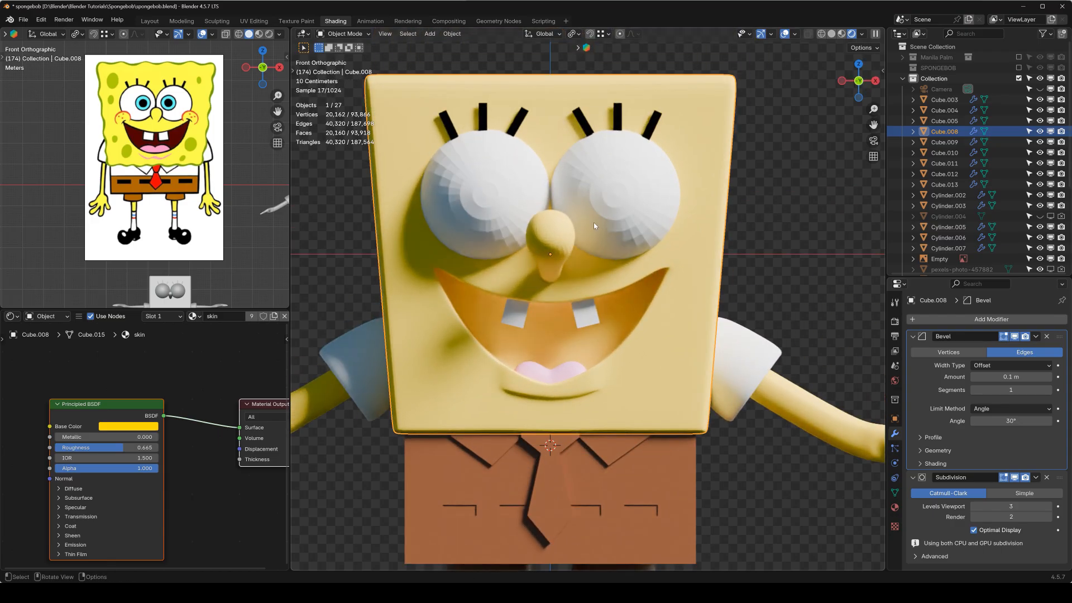
{"action": "left_click", "coordinate": [591, 317]}
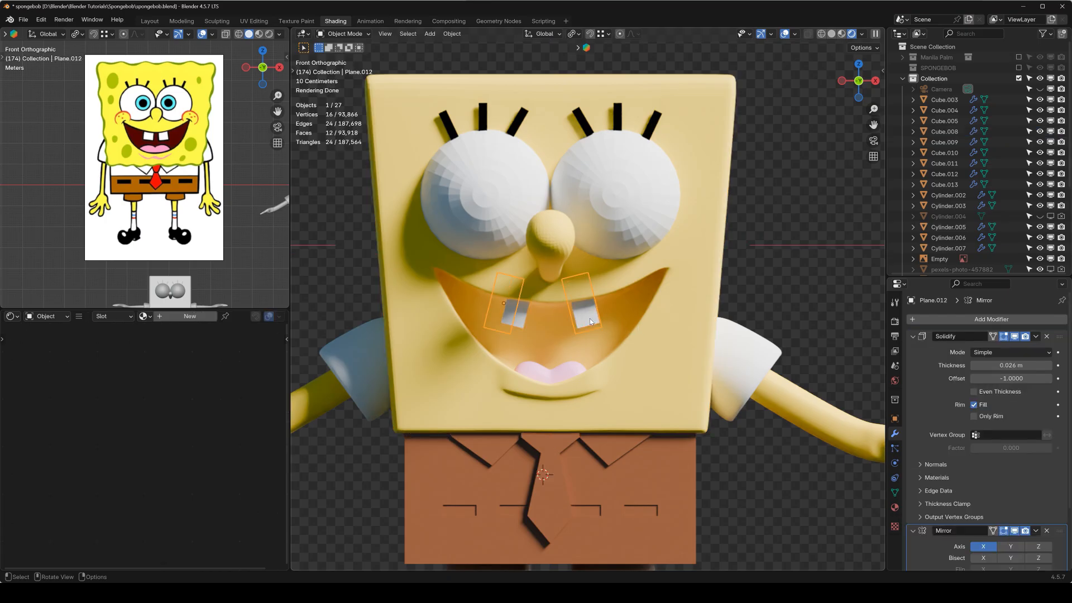
{"action": "scroll", "coordinate": [581, 319], "scroll_direction": "up", "scroll_amount": 4}
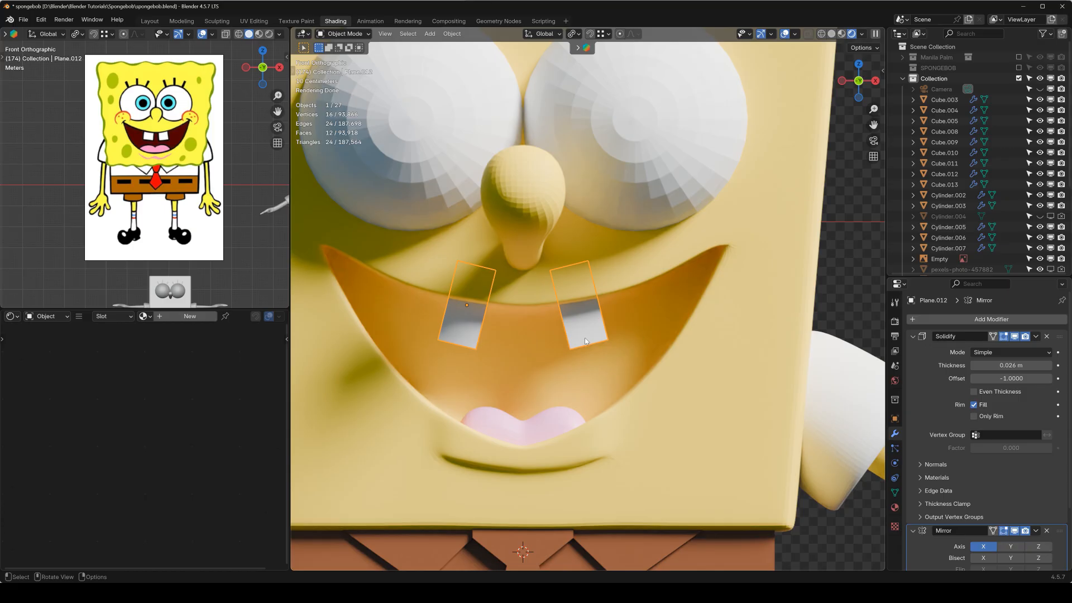
{"action": "key", "text": "comma"}
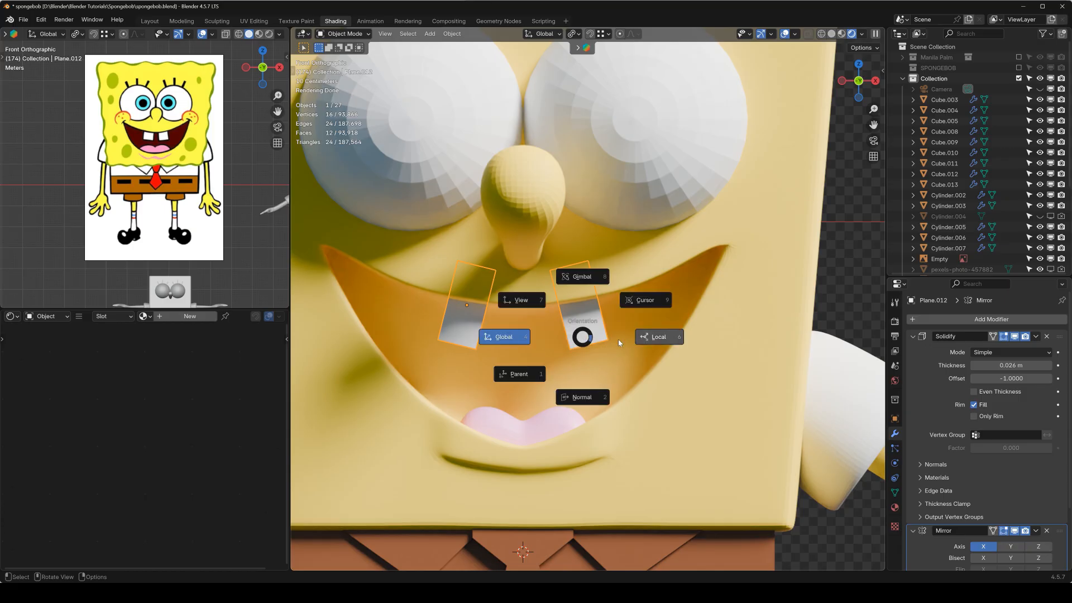
{"action": "left_click", "coordinate": [657, 339]}
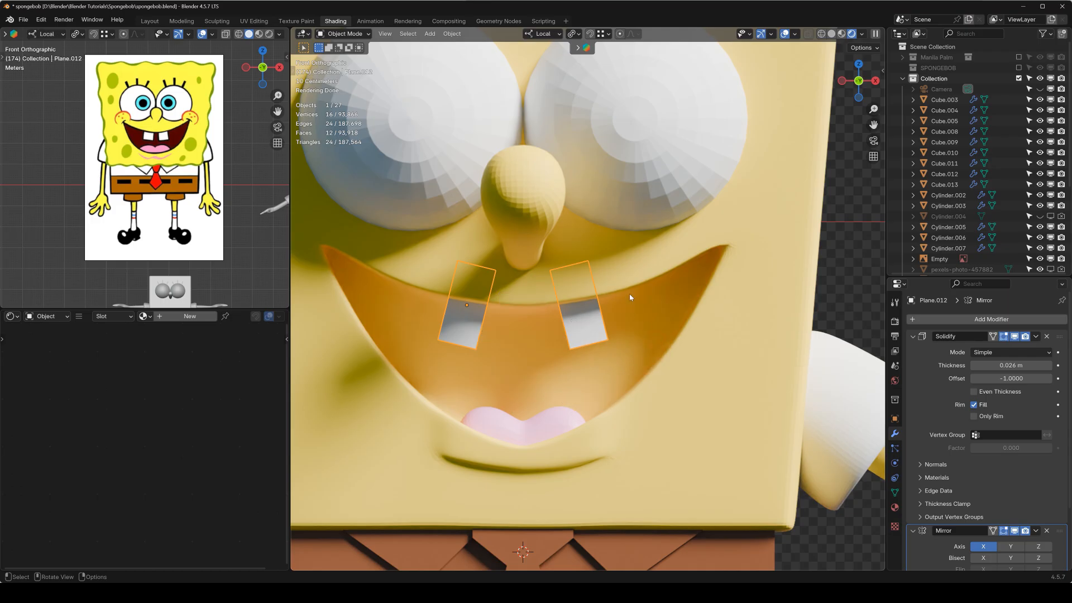
{"action": "key", "text": "s"}
{"action": "key", "text": "x"}
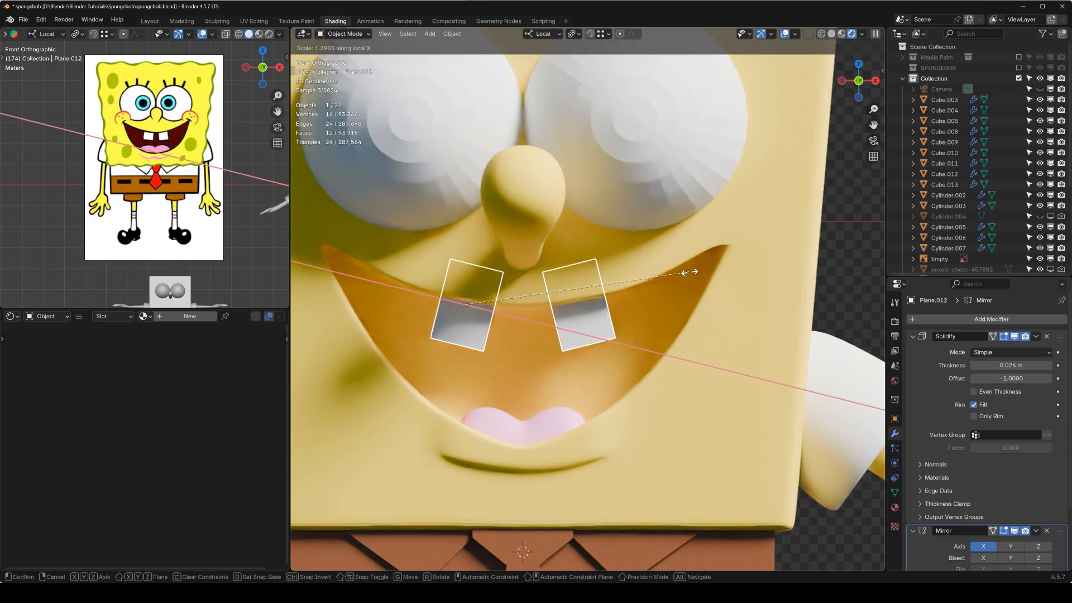
{"action": "left_click", "coordinate": [710, 271]}
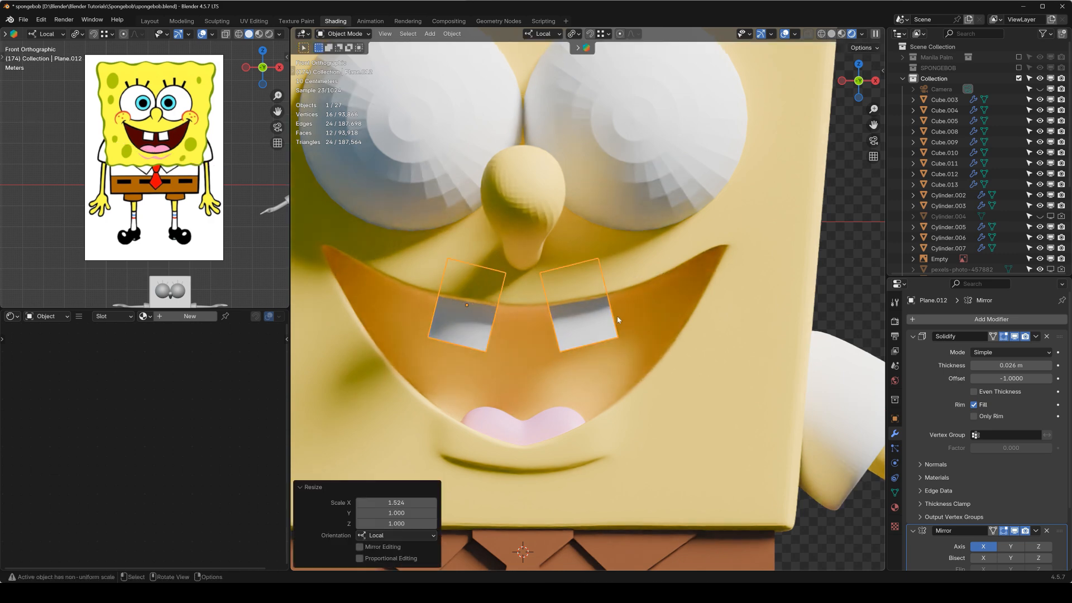
{"action": "key", "text": "g"}
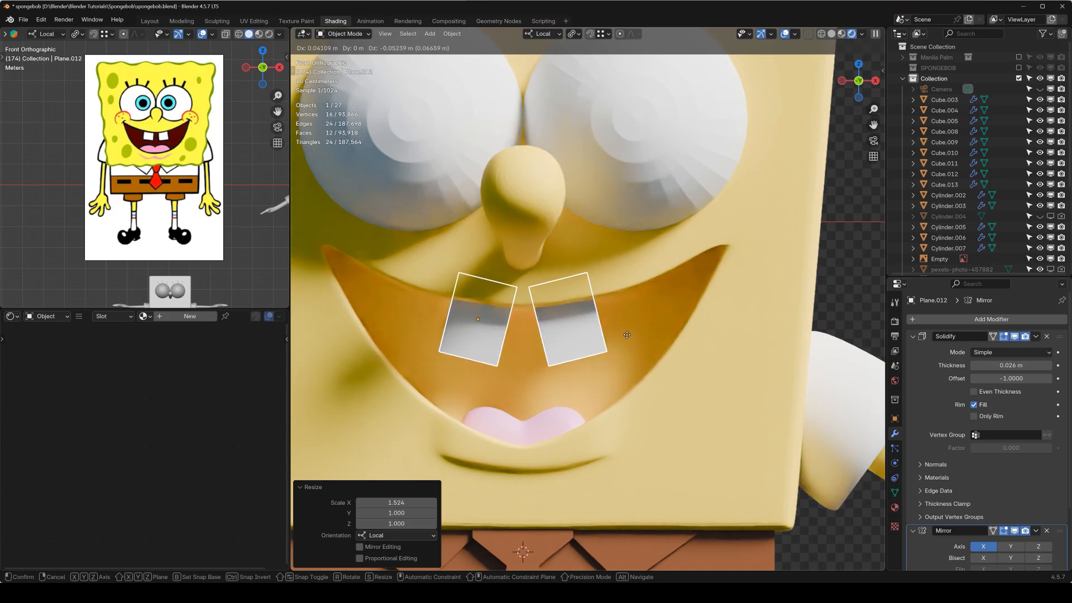
{"action": "left_click", "coordinate": [547, 421]}
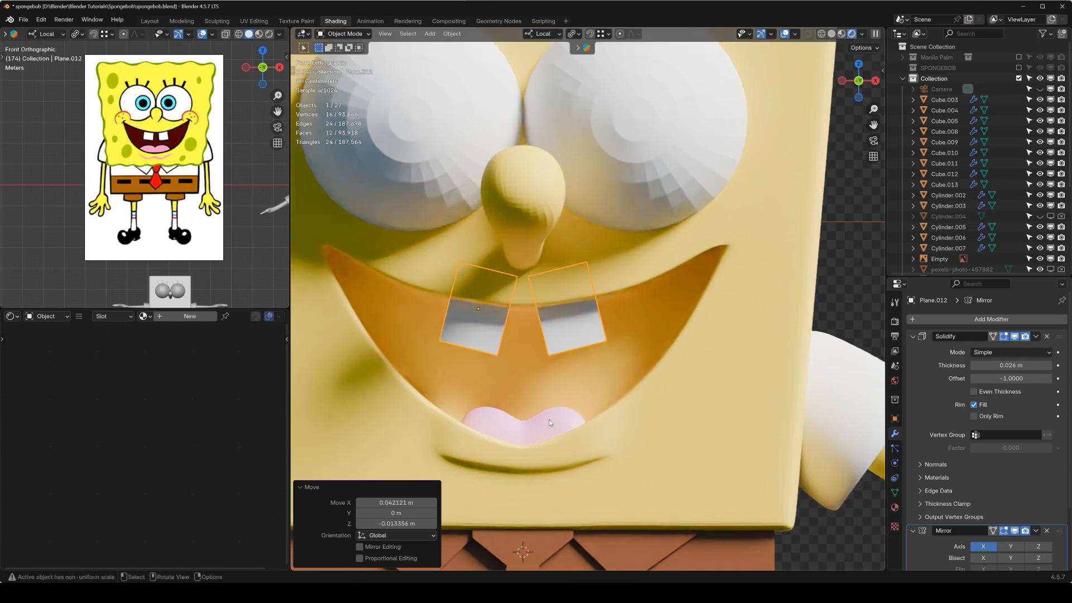
Widen the tongue by scaling it along its local X axis, then deselect it
{"action": "left_click", "coordinate": [548, 421]}
{"action": "key", "text": "s"}
{"action": "key", "text": "x"}
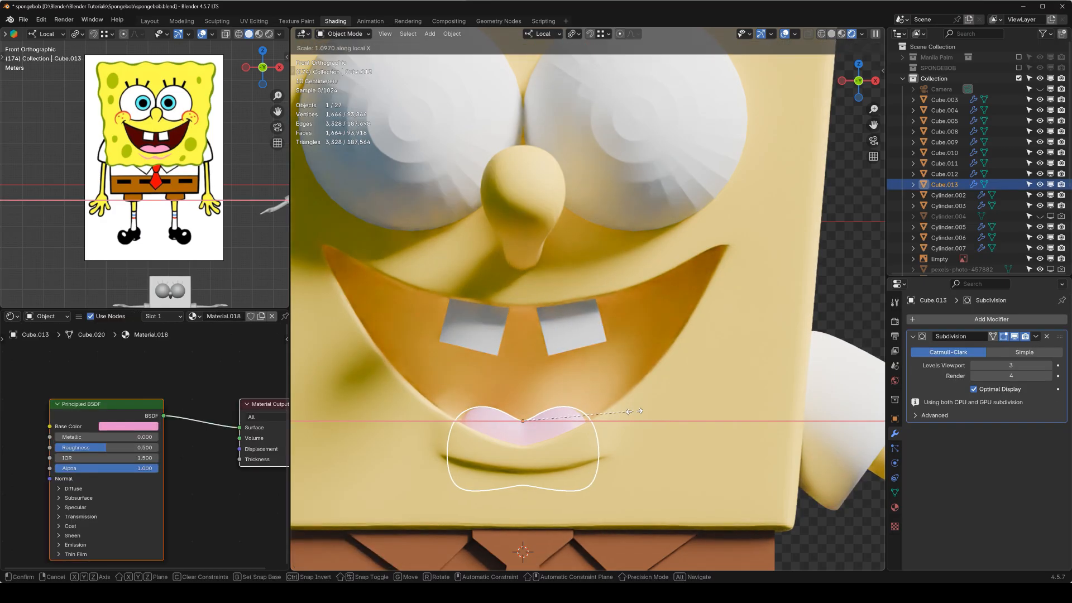
{"action": "left_click", "coordinate": [670, 411]}
{"action": "scroll", "coordinate": [761, 229], "scroll_direction": "down", "scroll_amount": 6}
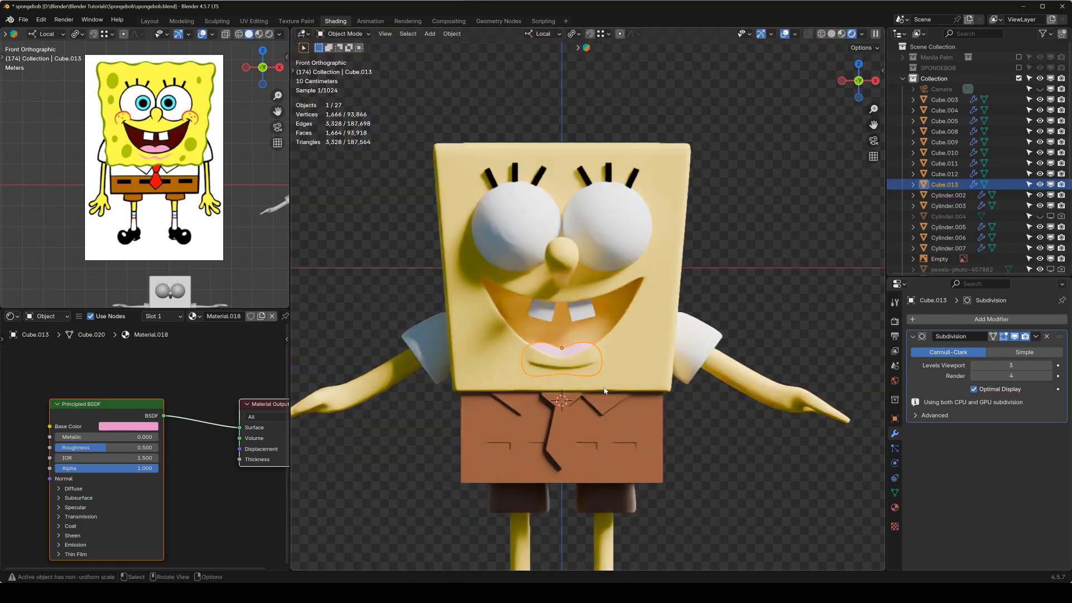
{"action": "left_click", "coordinate": [761, 229]}
{"action": "middle_click_drag", "start_coordinate": [632, 296], "coordinate": [638, 255], "text": "shift"}
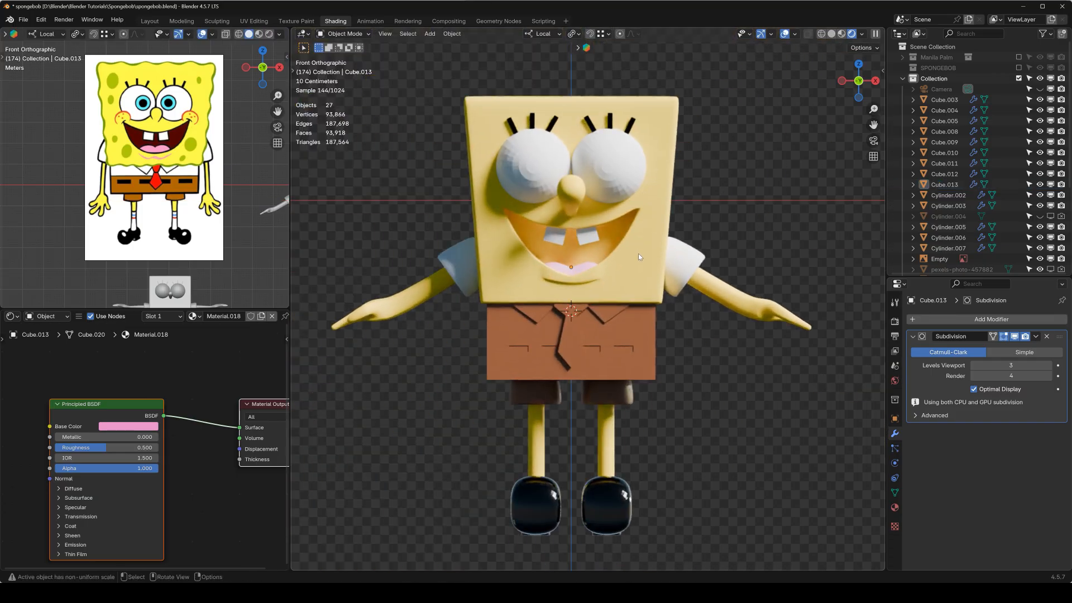
Open the brown torso mesh below the head in Edit Mode with solid viewport shading
{"action": "left_click", "coordinate": [639, 330]}
{"action": "scroll", "coordinate": [620, 360], "scroll_direction": "up", "scroll_amount": 2}
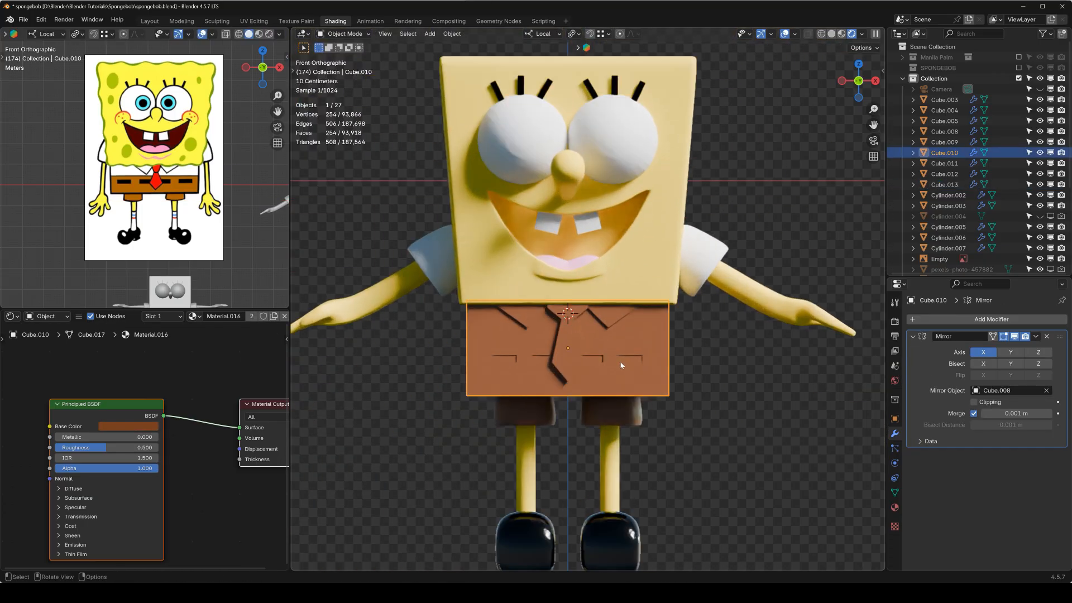
{"action": "scroll", "coordinate": [573, 321], "scroll_direction": "up", "scroll_amount": 2}
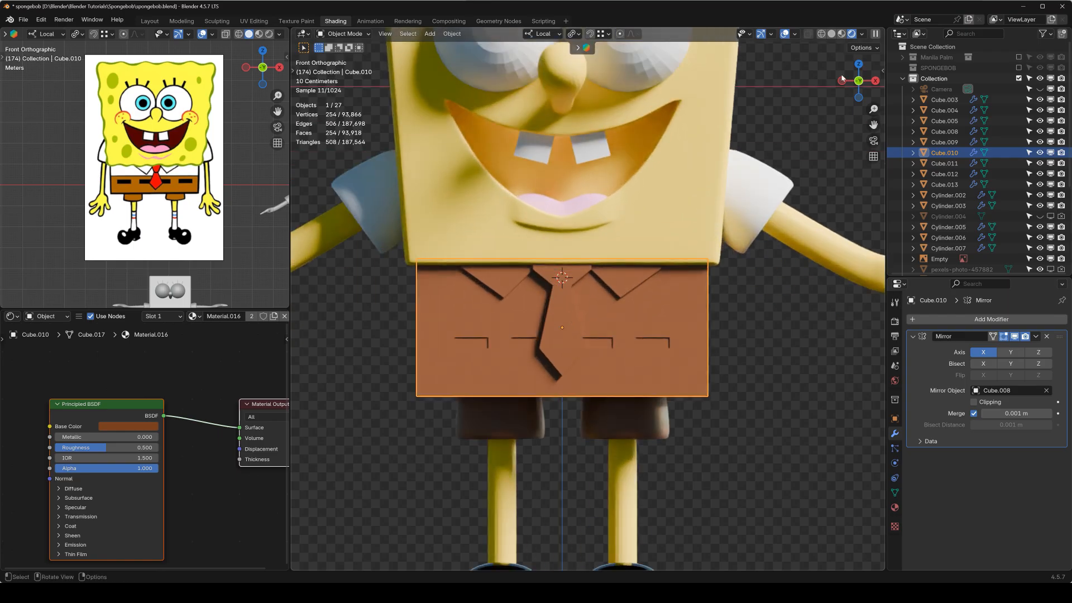
{"action": "left_click", "coordinate": [832, 34]}
{"action": "key", "text": "Tab"}
{"action": "scroll", "coordinate": [568, 284], "scroll_direction": "up", "scroll_amount": 3}
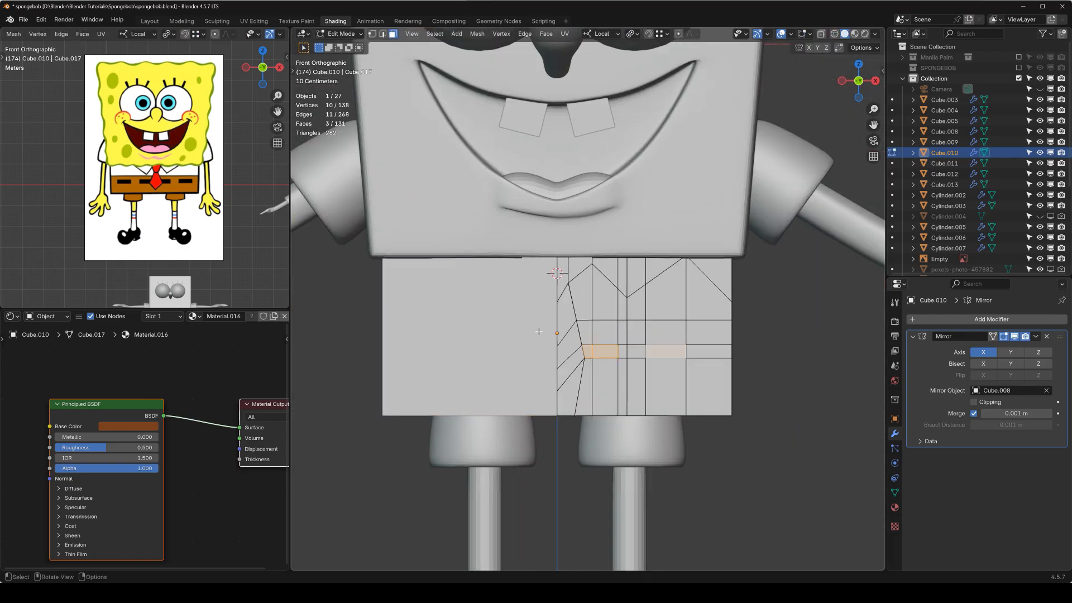
{"action": "middle_click_drag", "start_coordinate": [568, 284], "coordinate": [487, 291]}
{"action": "left_click", "coordinate": [515, 280]}
{"action": "left_click", "coordinate": [517, 281], "text": "alt"}
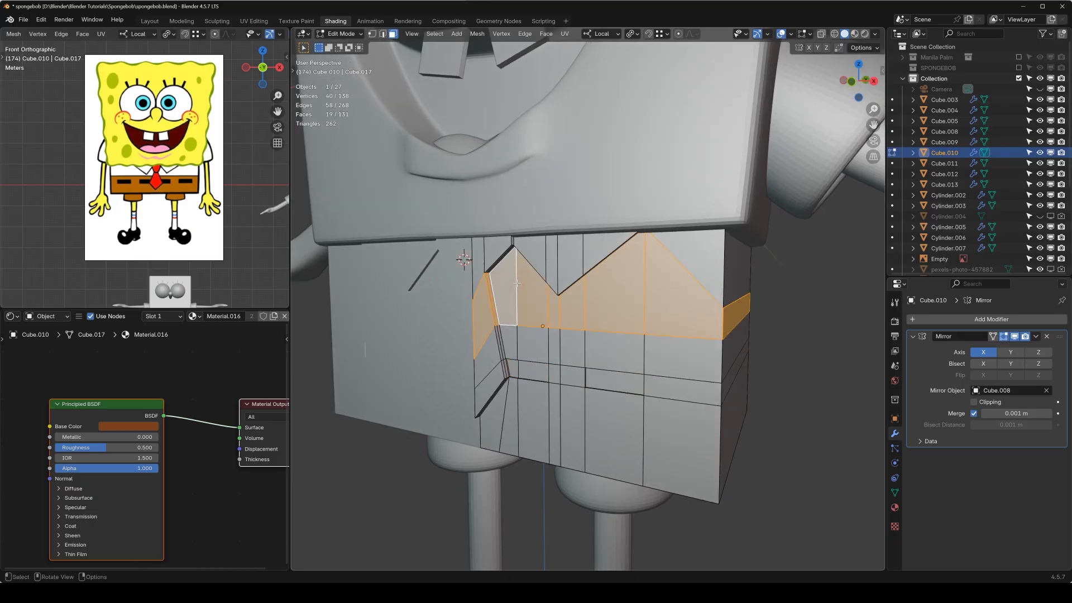
{"action": "scroll", "coordinate": [471, 329], "scroll_direction": "up", "scroll_amount": 4}
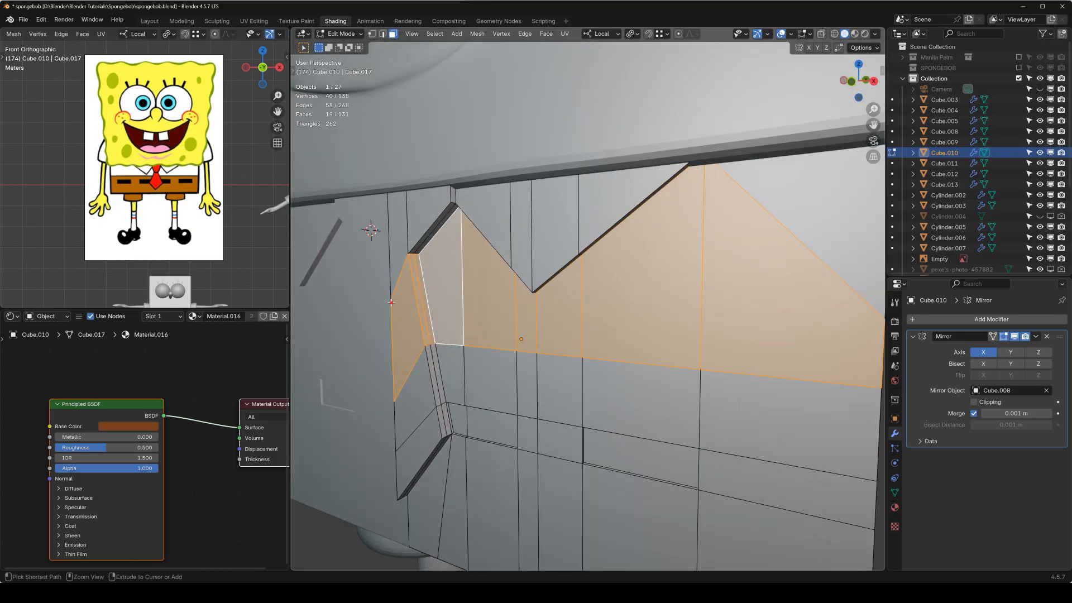
{"action": "left_click", "coordinate": [422, 352], "text": "ctrl"}
{"action": "scroll", "coordinate": [514, 313], "scroll_direction": "down", "scroll_amount": 6}
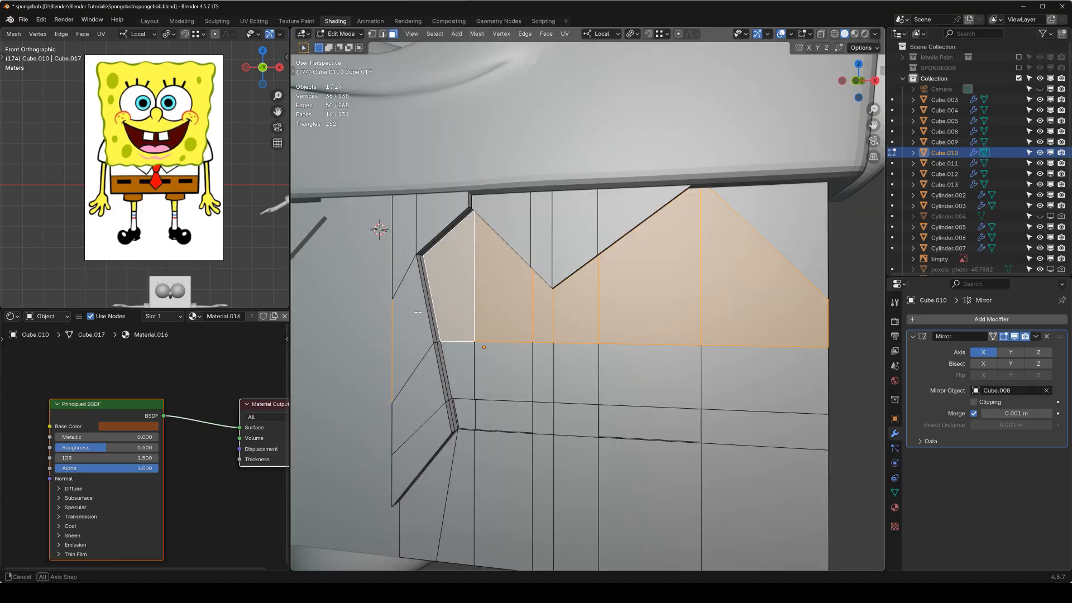
Select and delete the internal faces running down the torso's centre seam behind the tie
{"action": "middle_click_drag", "start_coordinate": [427, 331], "coordinate": [445, 261]}
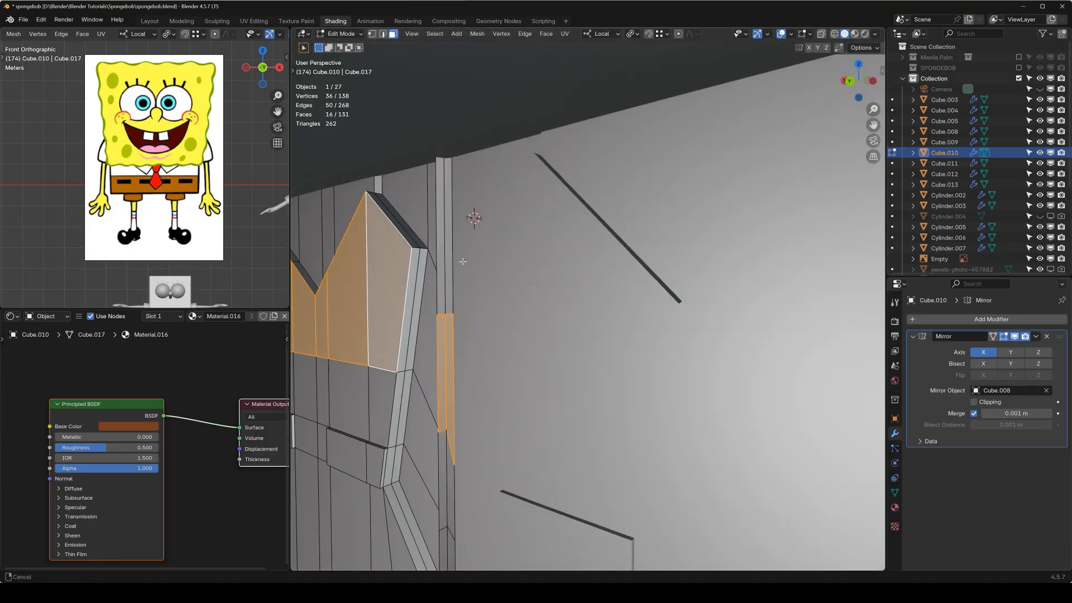
{"action": "left_click", "coordinate": [445, 262]}
{"action": "left_click", "coordinate": [448, 337], "text": "shift"}
{"action": "left_click", "coordinate": [443, 341], "text": "shift"}
{"action": "middle_click_drag", "start_coordinate": [447, 492], "coordinate": [448, 350], "text": "shift"}
{"action": "left_click", "coordinate": [447, 350], "text": "shift"}
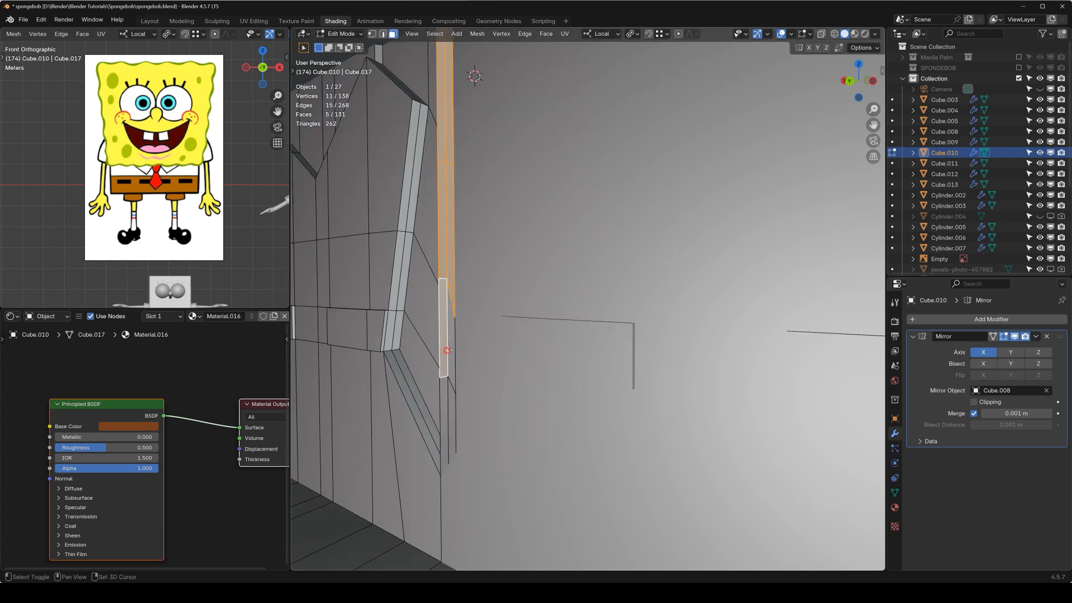
{"action": "left_click", "coordinate": [445, 399], "text": "shift"}
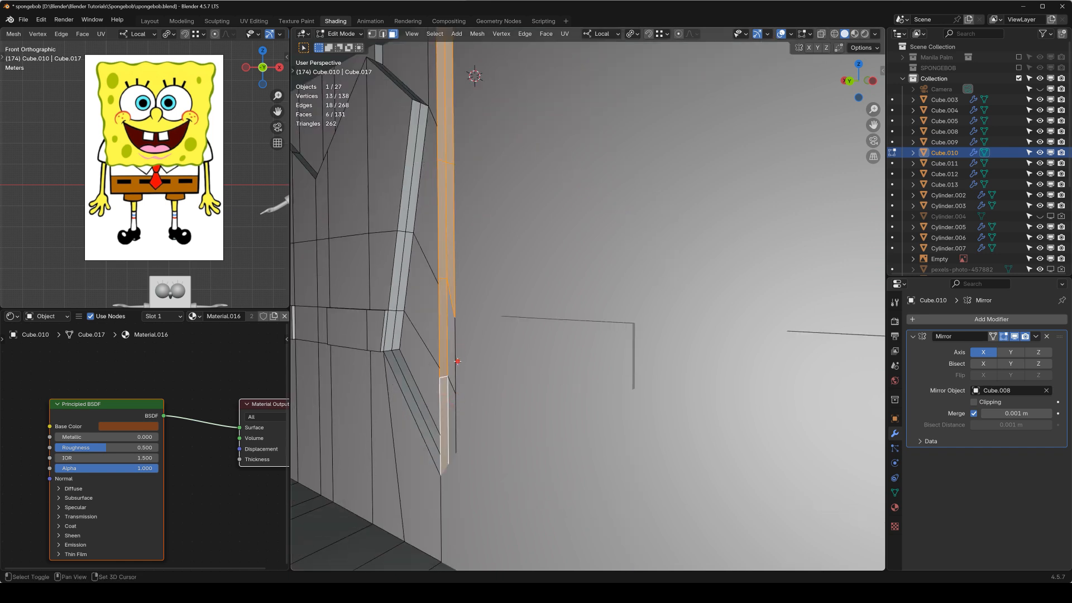
{"action": "left_click", "coordinate": [453, 371], "text": "shift"}
{"action": "left_click", "coordinate": [453, 411], "text": "shift"}
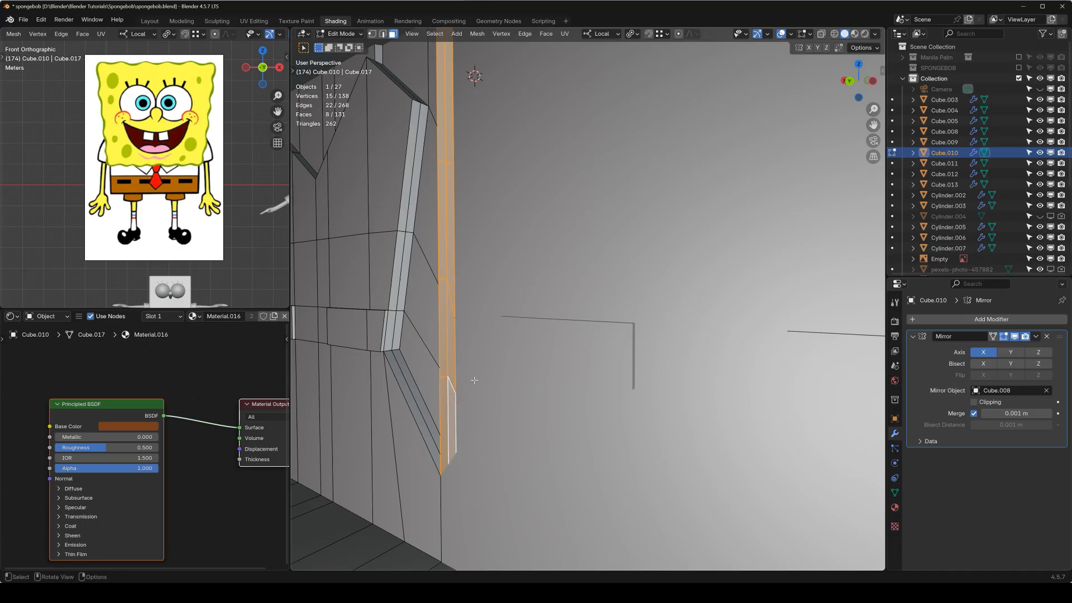
{"action": "key", "text": "x"}
{"action": "left_click", "coordinate": [461, 403]}
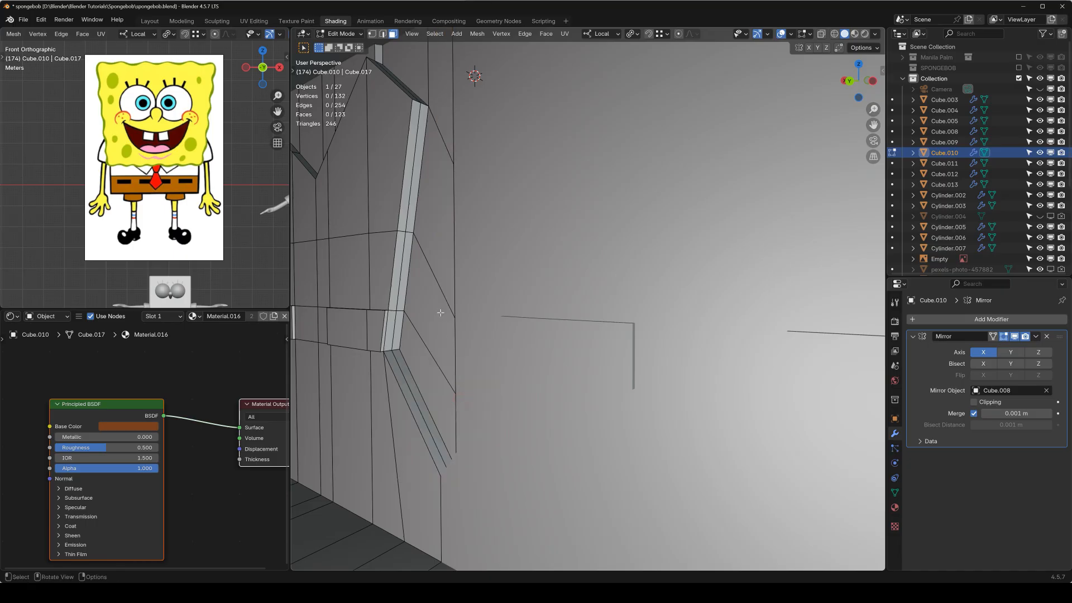
{"action": "key", "text": "KP_1"}
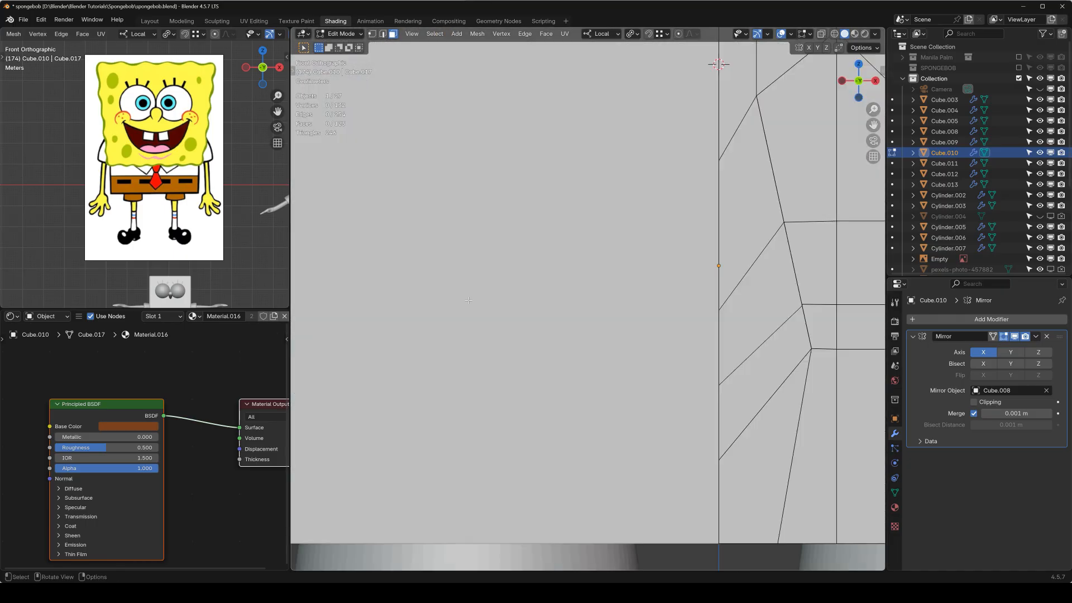
{"action": "scroll", "coordinate": [469, 300], "scroll_direction": "down", "scroll_amount": 2}
{"action": "middle_click_drag", "start_coordinate": [695, 217], "coordinate": [438, 303], "text": "shift"}
{"action": "left_click", "coordinate": [504, 285], "text": "alt"}
{"action": "middle_click_drag", "start_coordinate": [574, 344], "coordinate": [531, 336], "text": "shift"}
{"action": "left_click", "coordinate": [518, 344], "text": "alt+shift"}
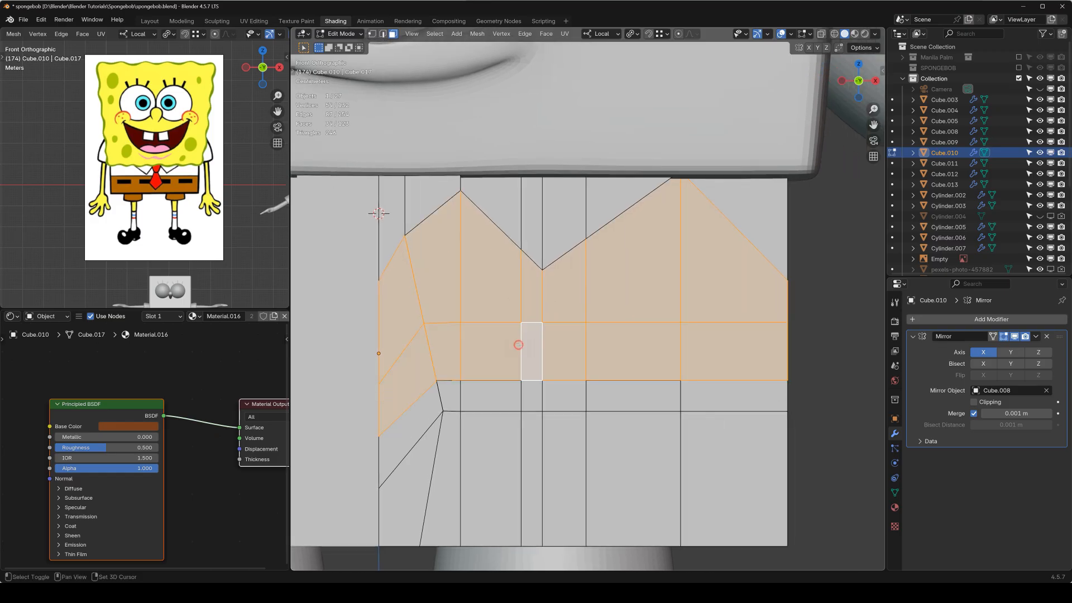
{"action": "left_click", "coordinate": [581, 306]}
Select the torso's upper shirt face loop, exclude the tie faces, and add the collar faces above it
{"action": "left_click", "coordinate": [582, 293], "text": "alt"}
{"action": "middle_click_drag", "start_coordinate": [584, 293], "coordinate": [452, 275]}
{"action": "left_click_drag", "start_coordinate": [418, 351], "coordinate": [424, 320], "text": "ctrl"}
{"action": "middle_click_drag", "start_coordinate": [417, 295], "coordinate": [386, 373], "text": "shift"}
{"action": "scroll", "coordinate": [397, 398], "scroll_direction": "up", "scroll_amount": 2}
{"action": "left_click", "coordinate": [402, 271], "text": "shift"}
{"action": "left_click", "coordinate": [468, 279], "text": "shift"}
{"action": "left_click", "coordinate": [512, 307], "text": "shift"}
{"action": "left_click", "coordinate": [554, 271], "text": "shift"}
Extend the selection to the remaining upper shirt faces around the collar edges and the torso's side
{"action": "middle_click_drag", "start_coordinate": [554, 272], "coordinate": [482, 320]}
{"action": "left_click_drag", "start_coordinate": [333, 247], "coordinate": [481, 388], "text": "shift"}
{"action": "left_click_drag", "start_coordinate": [483, 340], "coordinate": [566, 349], "text": "shift"}
{"action": "middle_click_drag", "start_coordinate": [592, 368], "coordinate": [516, 390]}
{"action": "scroll", "coordinate": [536, 398], "scroll_direction": "down", "scroll_amount": 2}
{"action": "left_click", "coordinate": [640, 297], "text": "shift"}
{"action": "left_click", "coordinate": [706, 319], "text": "shift"}
{"action": "middle_click_drag", "start_coordinate": [706, 318], "coordinate": [523, 354]}
{"action": "key", "text": "b"}
{"action": "left_click_drag", "start_coordinate": [662, 333], "coordinate": [667, 354]}
{"action": "middle_click_drag", "start_coordinate": [667, 354], "coordinate": [629, 308]}
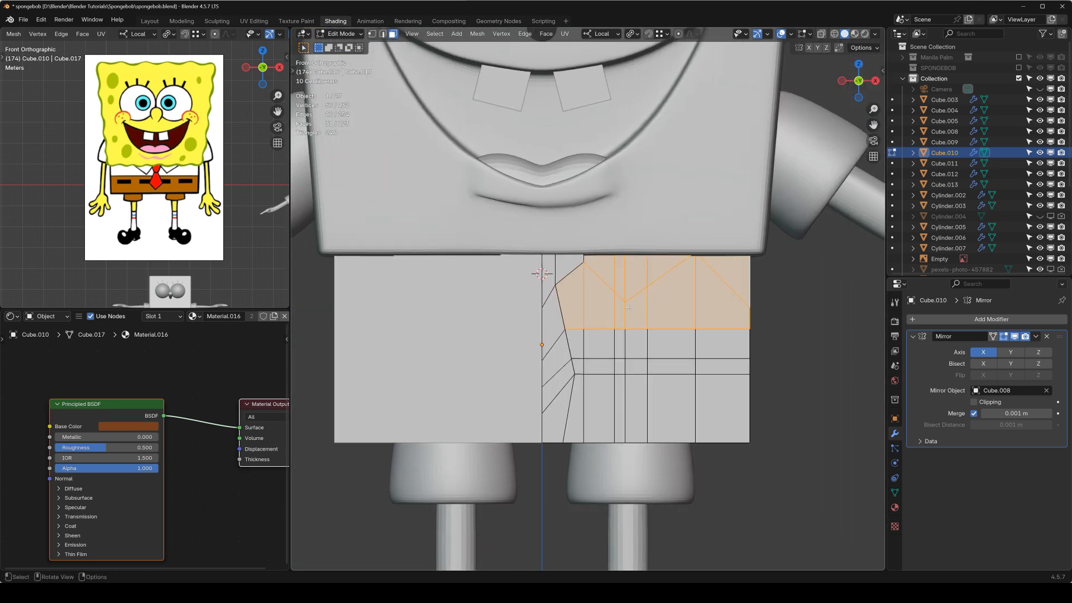
Add a second material slot with a new white Principled BSDF material and assign it to the selected shirt faces
{"action": "left_click", "coordinate": [893, 507]}
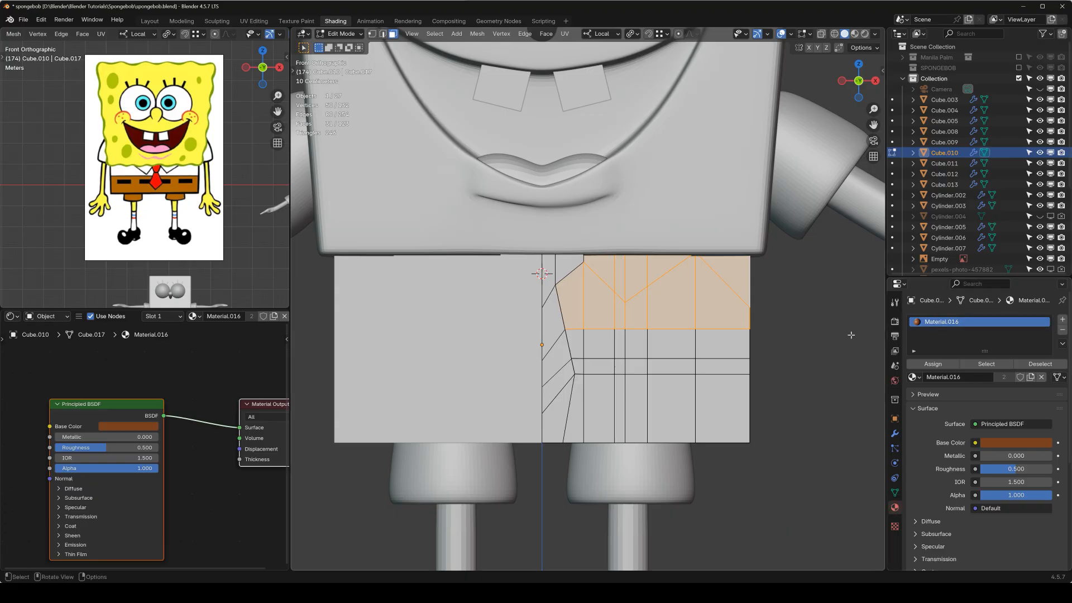
{"action": "left_click", "coordinate": [1062, 318]}
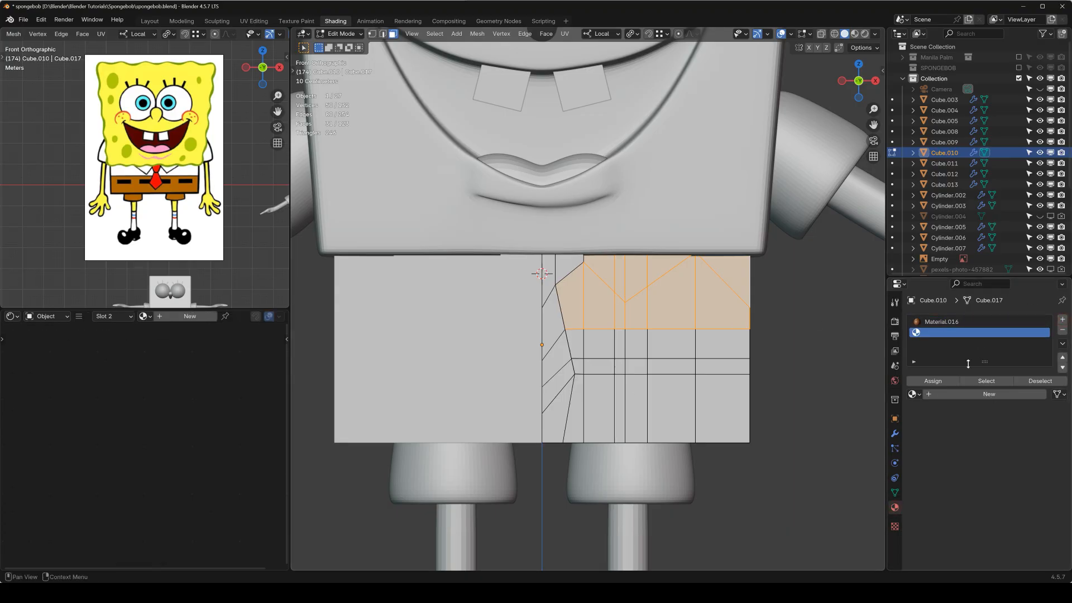
{"action": "left_click", "coordinate": [960, 393]}
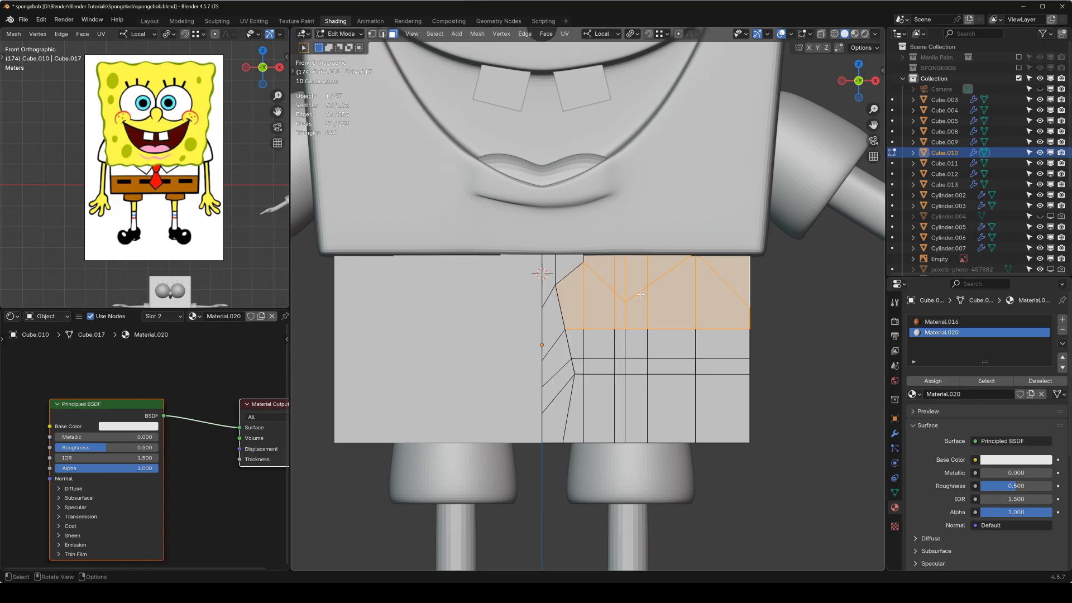
{"action": "key", "text": "Tab"}
{"action": "left_click", "coordinate": [865, 34]}
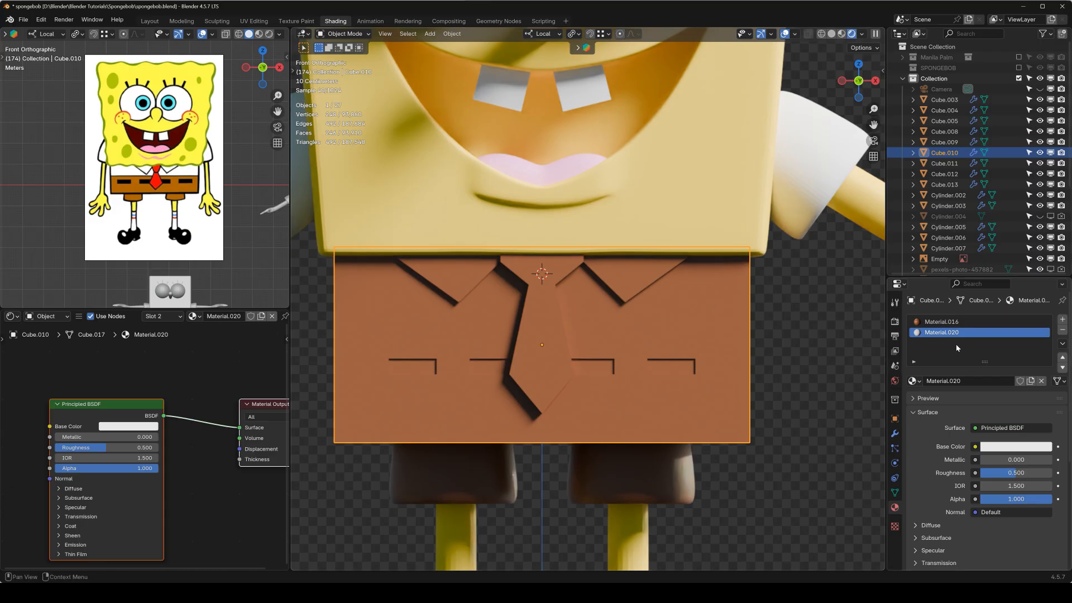
{"action": "key", "text": "Tab"}
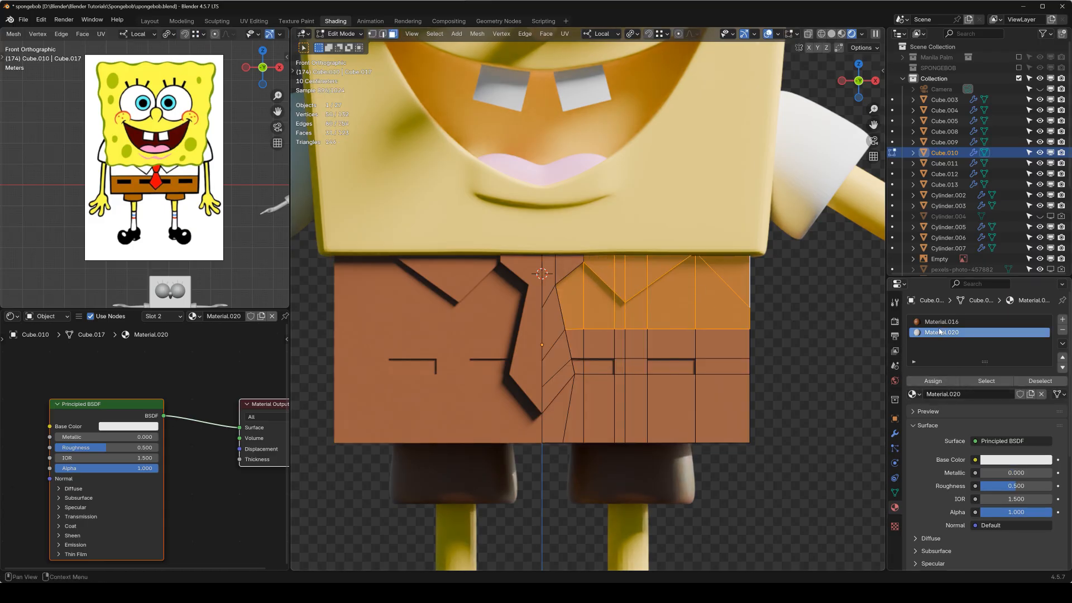
{"action": "left_click", "coordinate": [934, 380]}
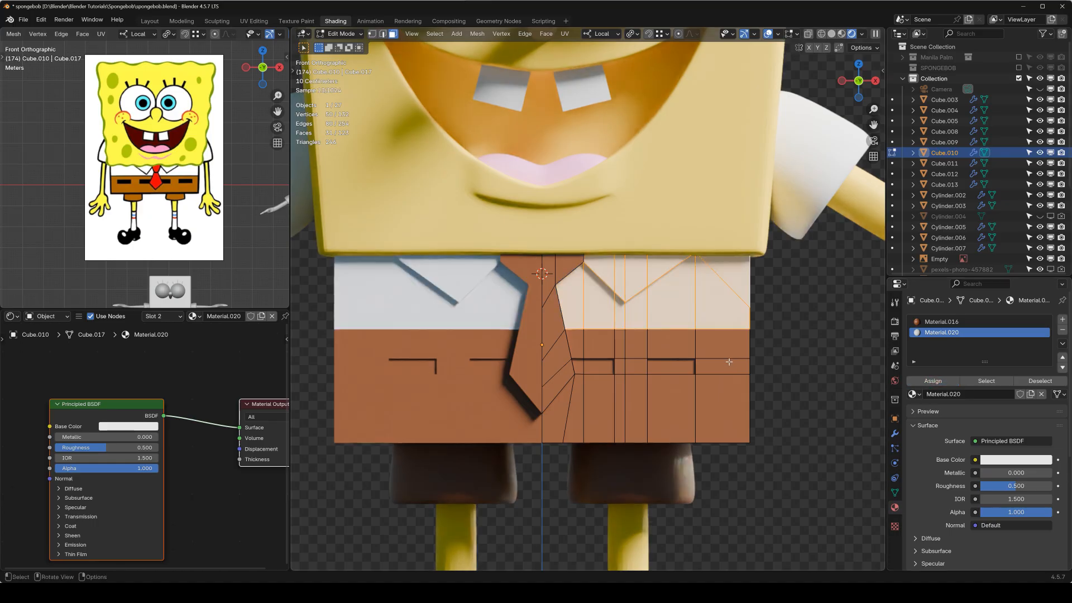
{"action": "key", "text": "Tab"}
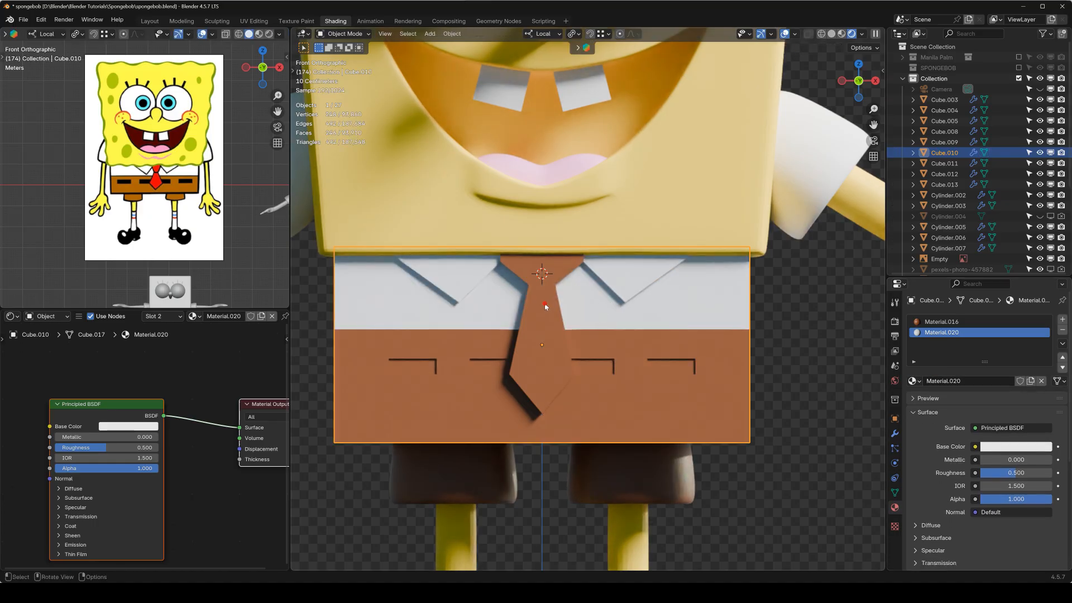
Select the front faces of the tie's modelled half together with the side faces along its knot and upper edge
{"action": "key", "text": "Tab"}
{"action": "scroll", "coordinate": [528, 301], "scroll_direction": "up", "scroll_amount": 3}
{"action": "middle_click_drag", "start_coordinate": [529, 264], "coordinate": [597, 286], "text": "shift"}
{"action": "key", "text": "b"}
{"action": "left_click_drag", "start_coordinate": [604, 283], "coordinate": [588, 354]}
{"action": "left_click", "coordinate": [601, 408], "text": "shift"}
{"action": "left_click", "coordinate": [603, 504], "text": "shift"}
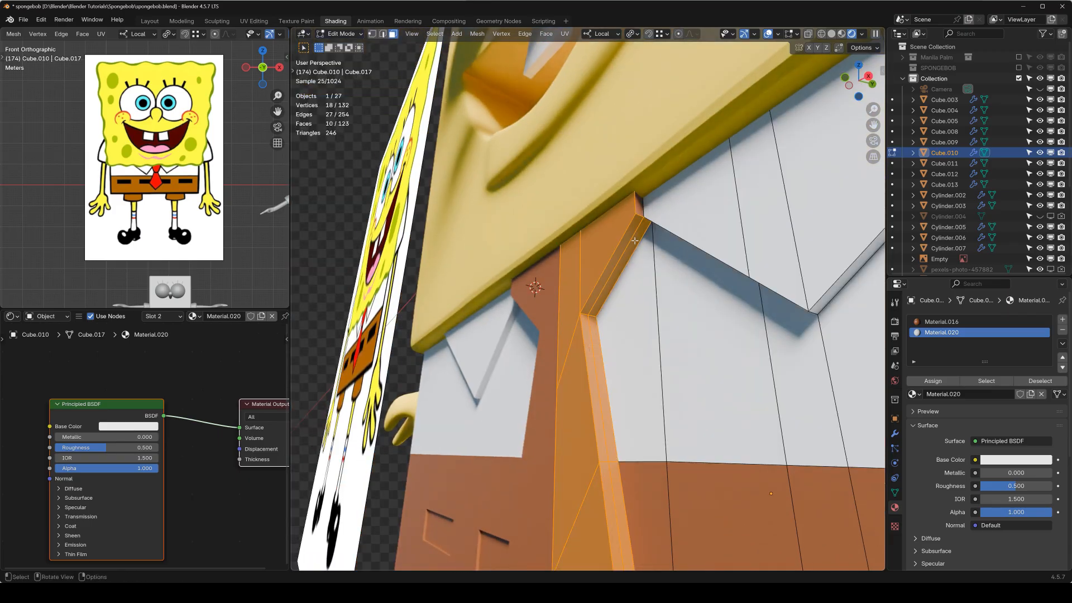
{"action": "left_click", "coordinate": [638, 209], "text": "shift"}
Extend the selection to the remaining side faces along the tie's lower edge down to its widest corner
{"action": "middle_click_drag", "start_coordinate": [619, 474], "coordinate": [608, 254], "text": "shift"}
{"action": "left_click_drag", "start_coordinate": [597, 279], "coordinate": [623, 325], "text": "shift"}
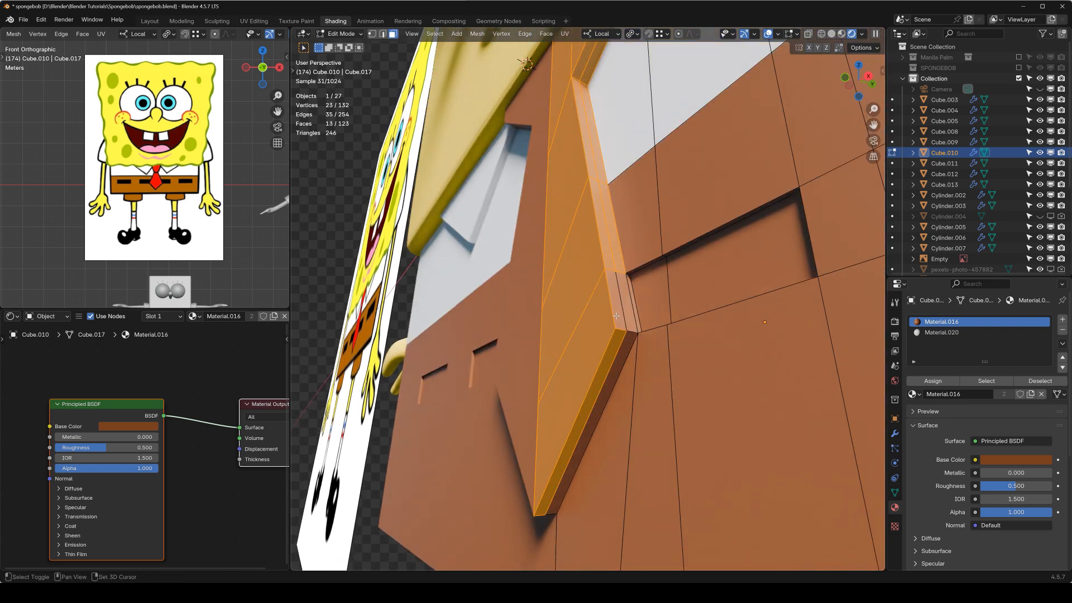
{"action": "left_click", "coordinate": [616, 316], "text": "shift"}
{"action": "middle_click_drag", "start_coordinate": [617, 316], "coordinate": [587, 325]}
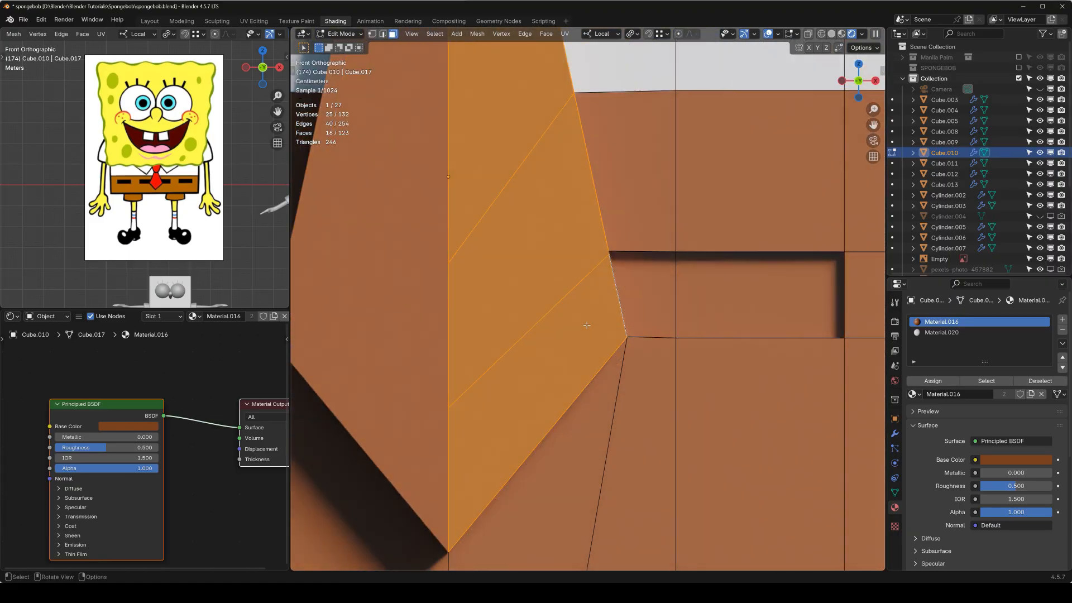
Add a third material slot with a new material, set its base color to red #E71200FF, and assign it to the selected tie faces
{"action": "left_click", "coordinate": [1062, 318]}
{"action": "left_click", "coordinate": [954, 395]}
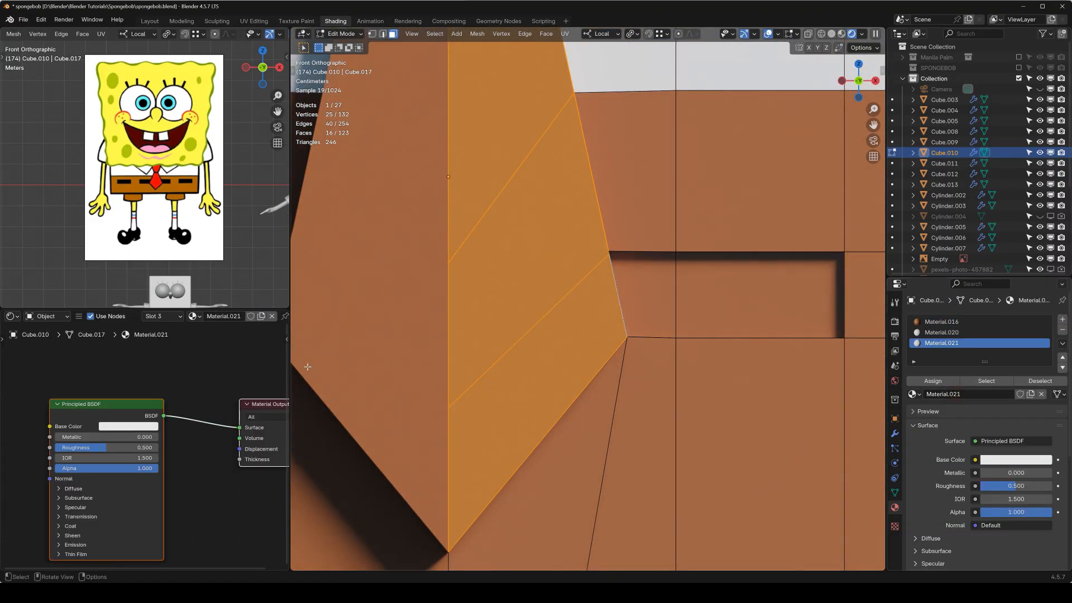
{"action": "left_click", "coordinate": [129, 426]}
{"action": "left_click", "coordinate": [182, 305]}
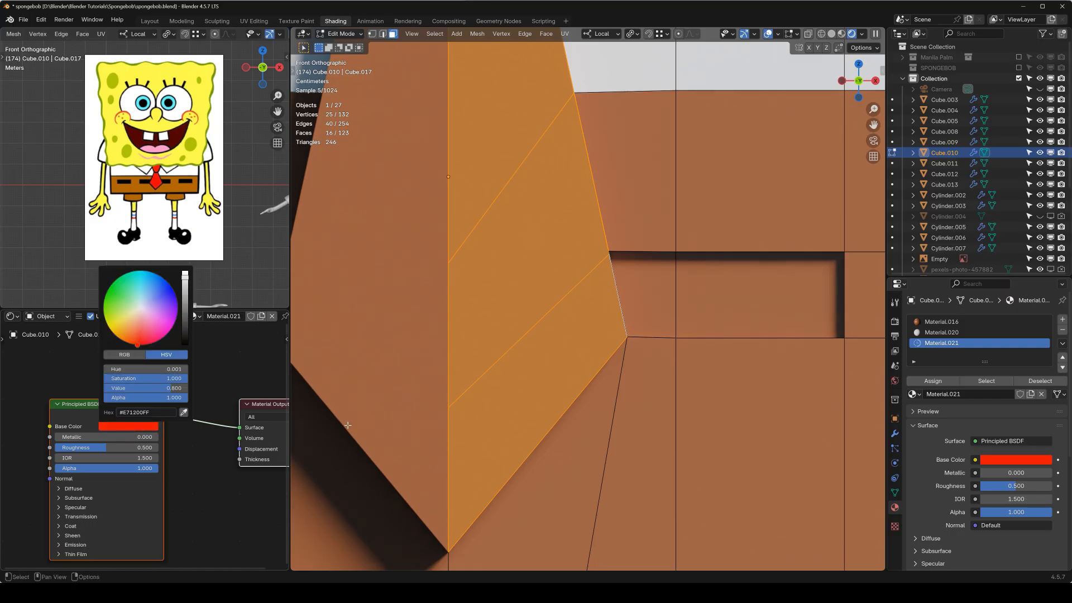
{"action": "left_click", "coordinate": [941, 381]}
{"action": "scroll", "coordinate": [532, 366], "scroll_direction": "down", "scroll_amount": 4}
{"action": "key", "text": "Tab"}
{"action": "scroll", "coordinate": [72, 456], "scroll_direction": "up", "scroll_amount": 2}
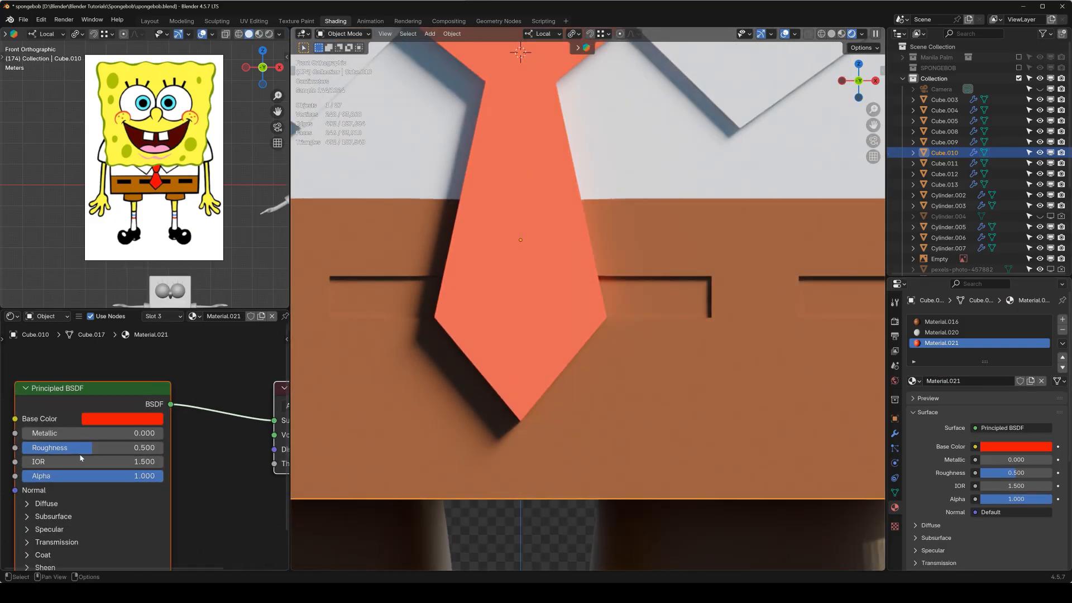
Set the red tie material's IOR to 1.180 and deselect the torso
{"action": "left_click_drag", "start_coordinate": [72, 461], "coordinate": [53, 461]}
{"action": "scroll", "coordinate": [514, 285], "scroll_direction": "down", "scroll_amount": 7}
{"action": "left_click", "coordinate": [776, 379]}
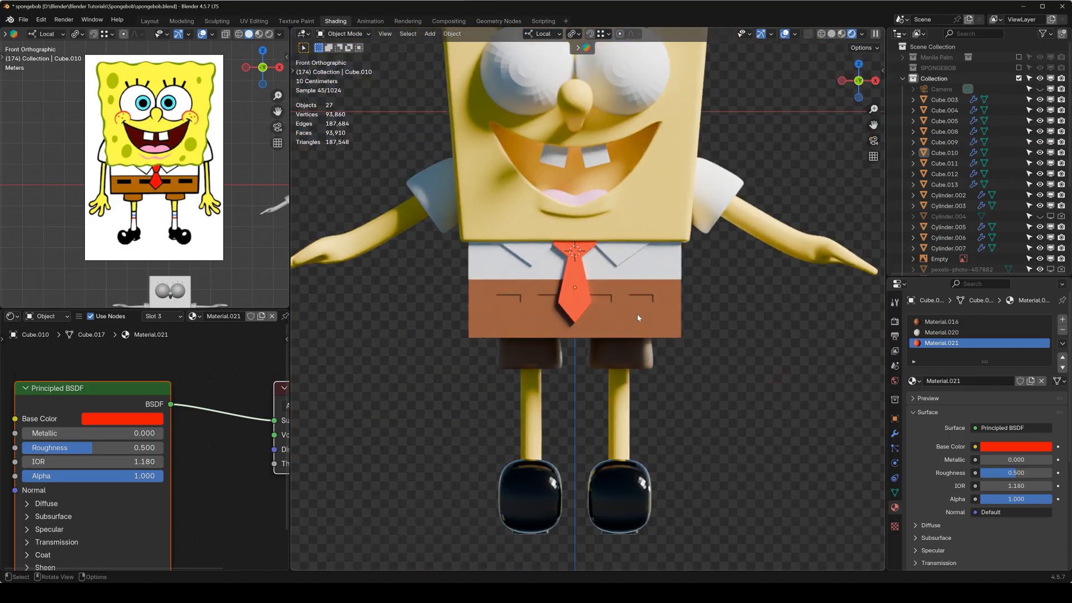
Select the recessed rectangular belt faces on the brown pants area of the torso
{"action": "scroll", "coordinate": [644, 310], "scroll_direction": "up", "scroll_amount": 3}
{"action": "left_click", "coordinate": [642, 306]}
{"action": "scroll", "coordinate": [644, 313], "scroll_direction": "up", "scroll_amount": 4}
{"action": "key", "text": "Tab"}
{"action": "middle_click_drag", "start_coordinate": [640, 293], "coordinate": [552, 282], "text": "shift"}
{"action": "left_click", "coordinate": [522, 287]}
{"action": "left_click", "coordinate": [555, 287], "text": "shift"}
{"action": "left_click", "coordinate": [667, 284], "text": "shift"}
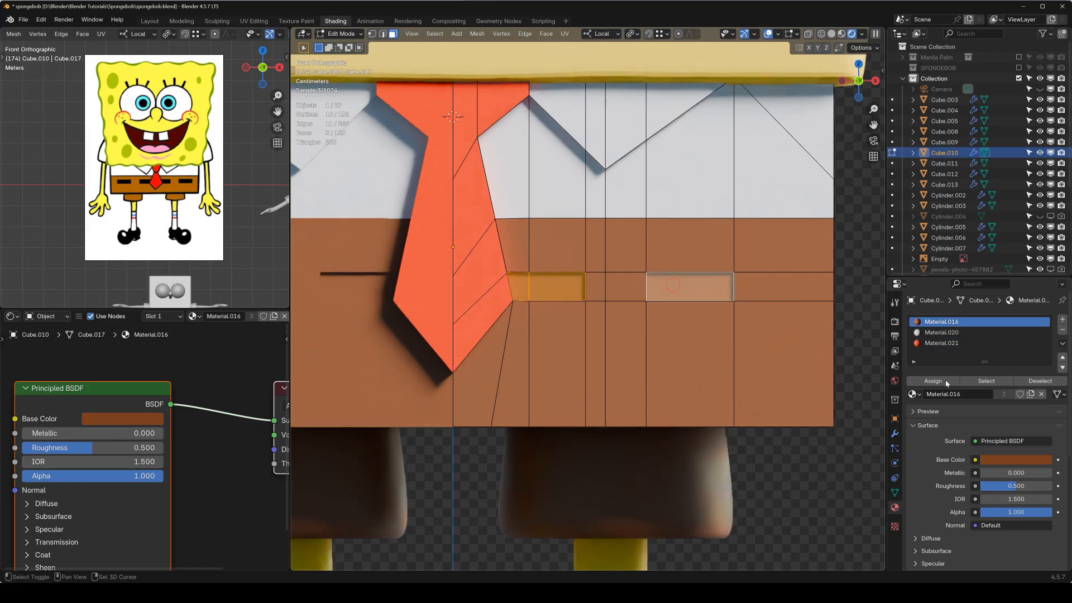
Add a fourth material slot with a new black material, set its roughness to 0.869, and assign it to the selected belt faces
{"action": "left_click", "coordinate": [983, 322]}
{"action": "left_click", "coordinate": [1062, 320]}
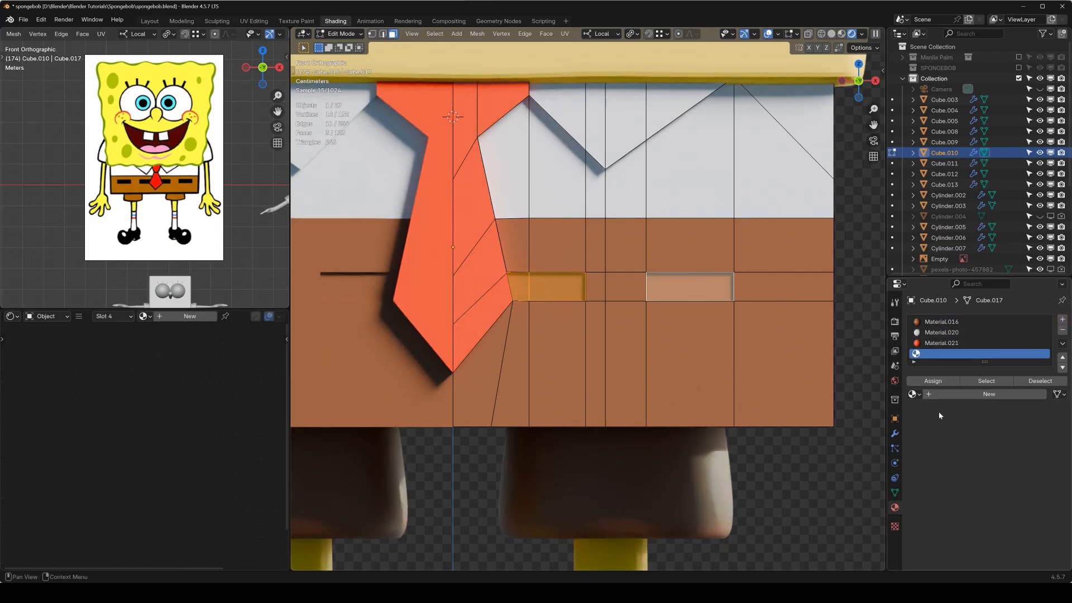
{"action": "left_click", "coordinate": [913, 394]}
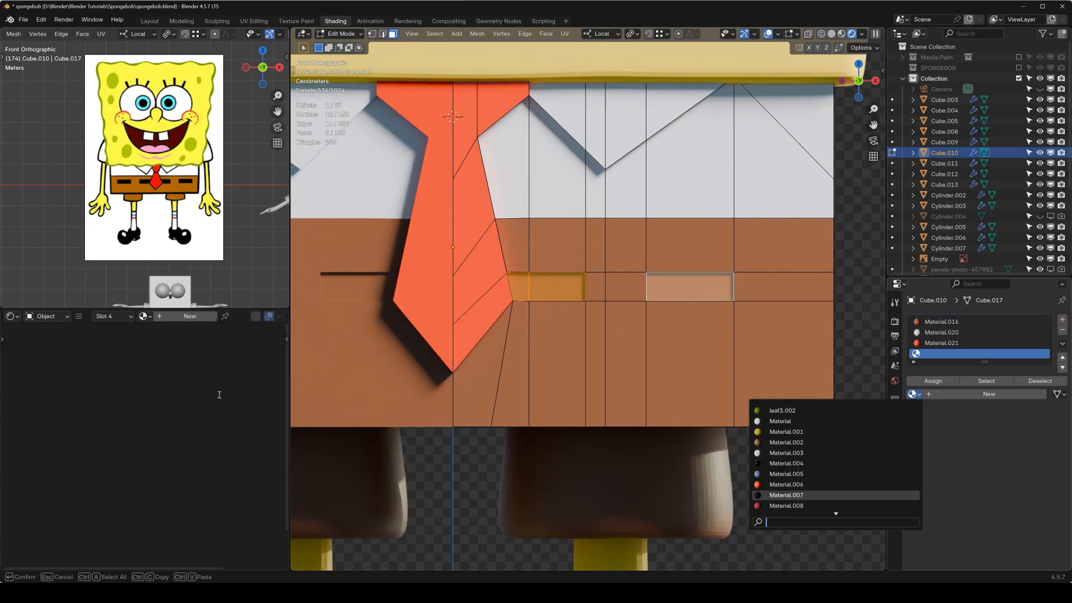
{"action": "left_click", "coordinate": [174, 317]}
{"action": "left_click", "coordinate": [150, 418]}
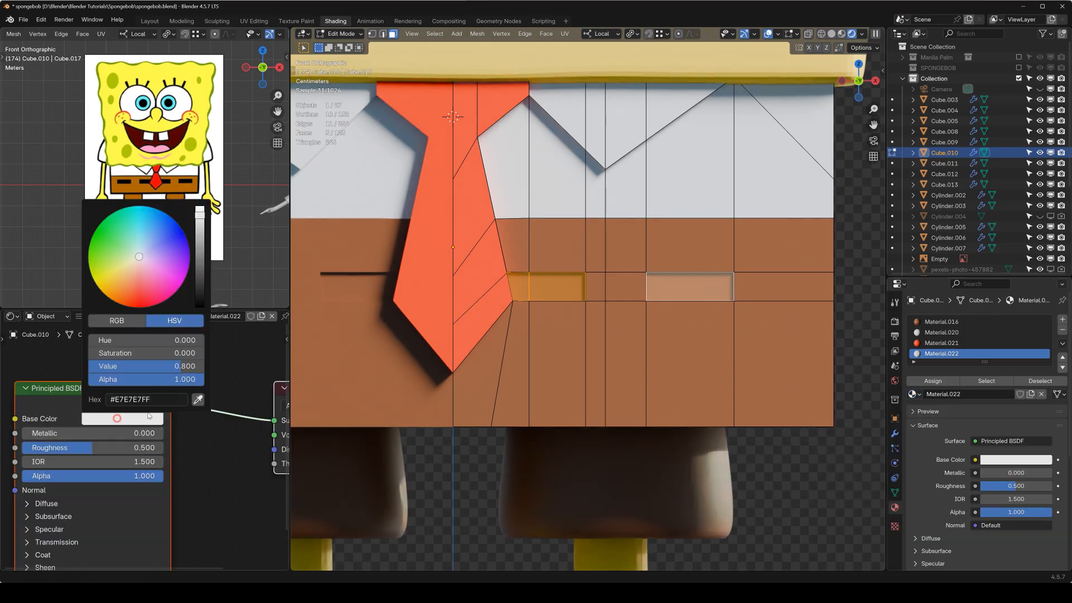
{"action": "left_click_drag", "start_coordinate": [193, 272], "coordinate": [200, 305]}
{"action": "left_click_drag", "start_coordinate": [101, 448], "coordinate": [145, 447]}
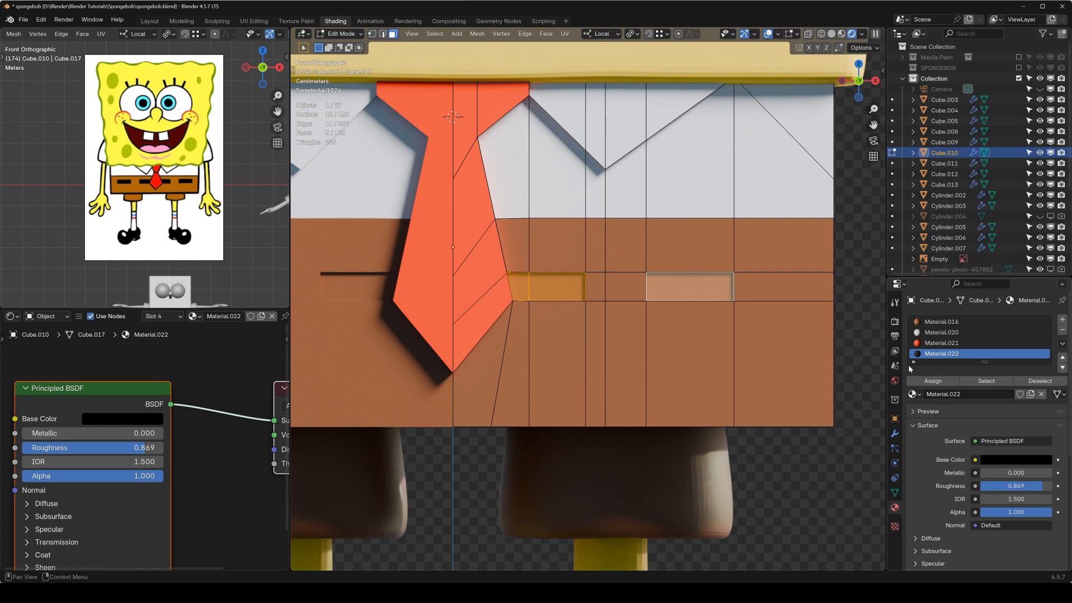
{"action": "left_click", "coordinate": [931, 380]}
{"action": "key", "text": "Tab"}
{"action": "scroll", "coordinate": [614, 346], "scroll_direction": "down", "scroll_amount": 6}
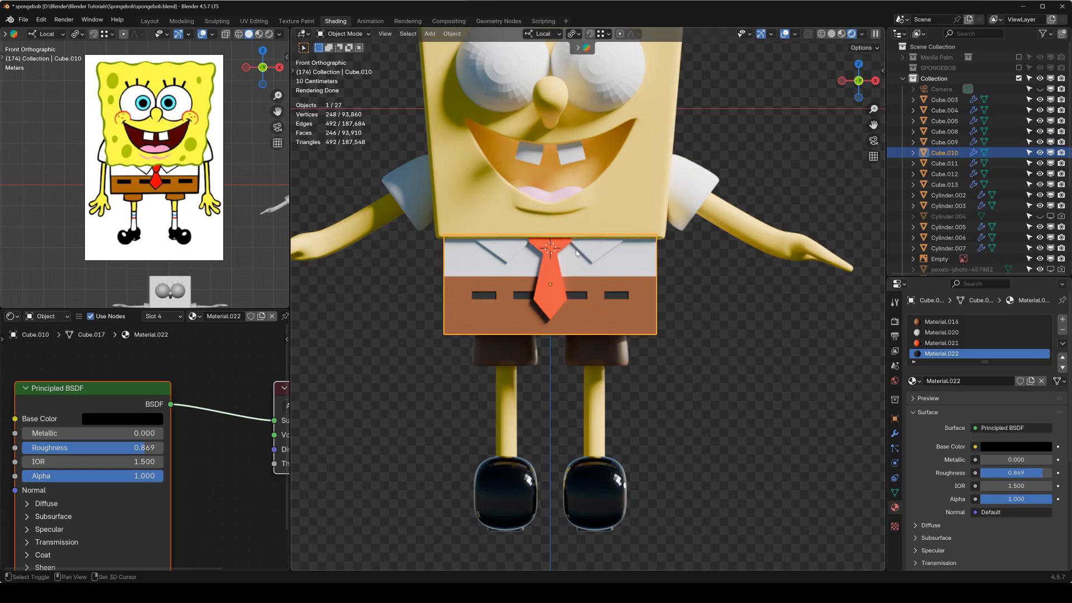
Open the leg cylinder's mesh for editing and switch the viewport to solid shading
{"action": "scroll", "coordinate": [592, 268], "scroll_direction": "down", "scroll_amount": 3, "text": "shift"}
{"action": "scroll", "coordinate": [608, 302], "scroll_direction": "up", "scroll_amount": 3}
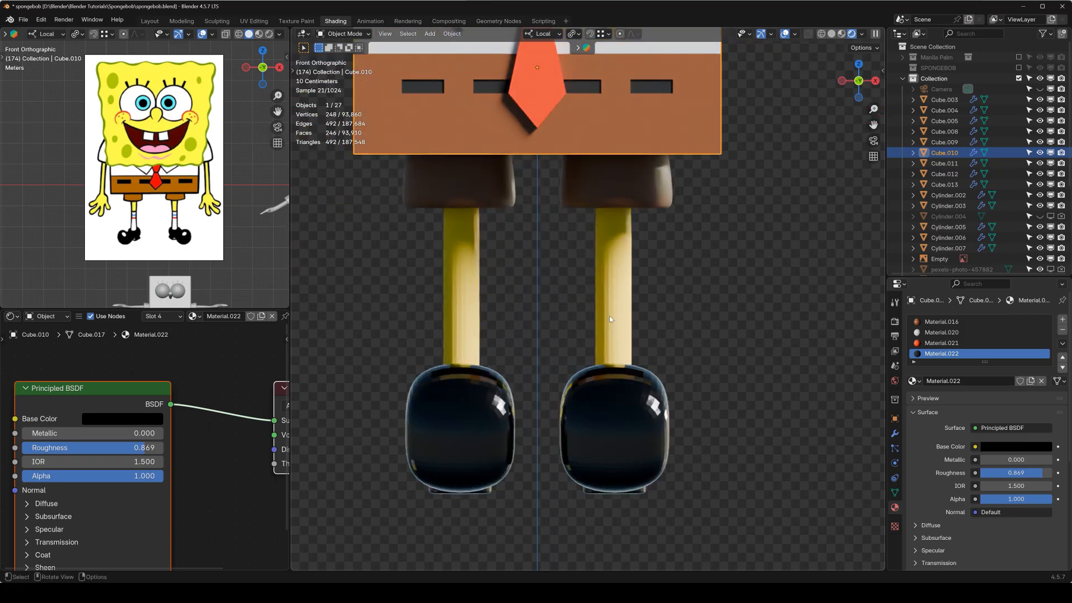
{"action": "left_click", "coordinate": [608, 316]}
{"action": "scroll", "coordinate": [614, 302], "scroll_direction": "up", "scroll_amount": 3}
{"action": "key", "text": "Tab"}
{"action": "scroll", "coordinate": [618, 280], "scroll_direction": "up", "scroll_amount": 2}
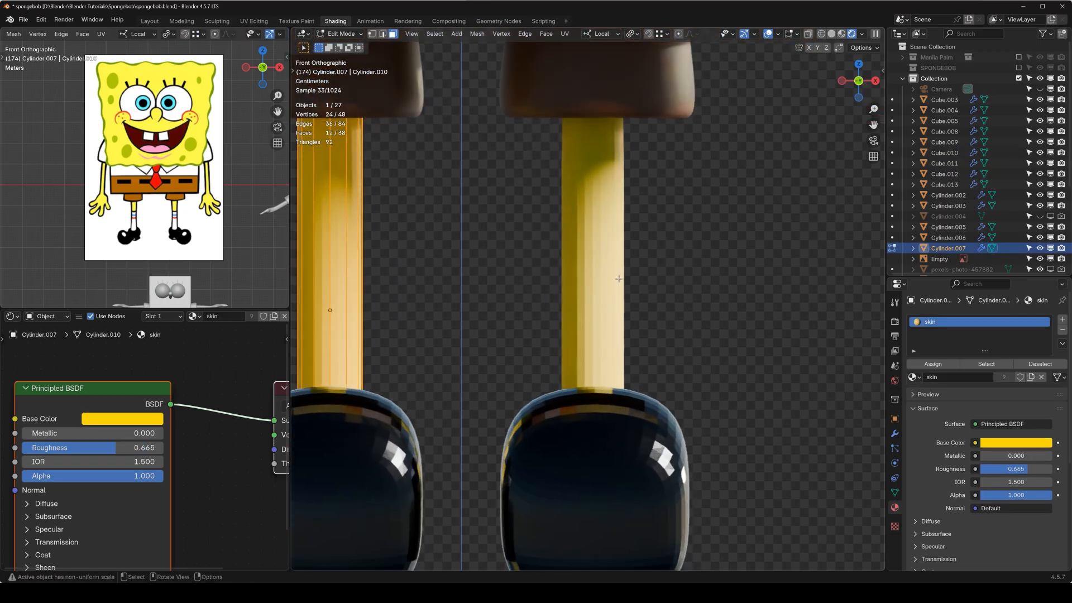
{"action": "left_click", "coordinate": [831, 34]}
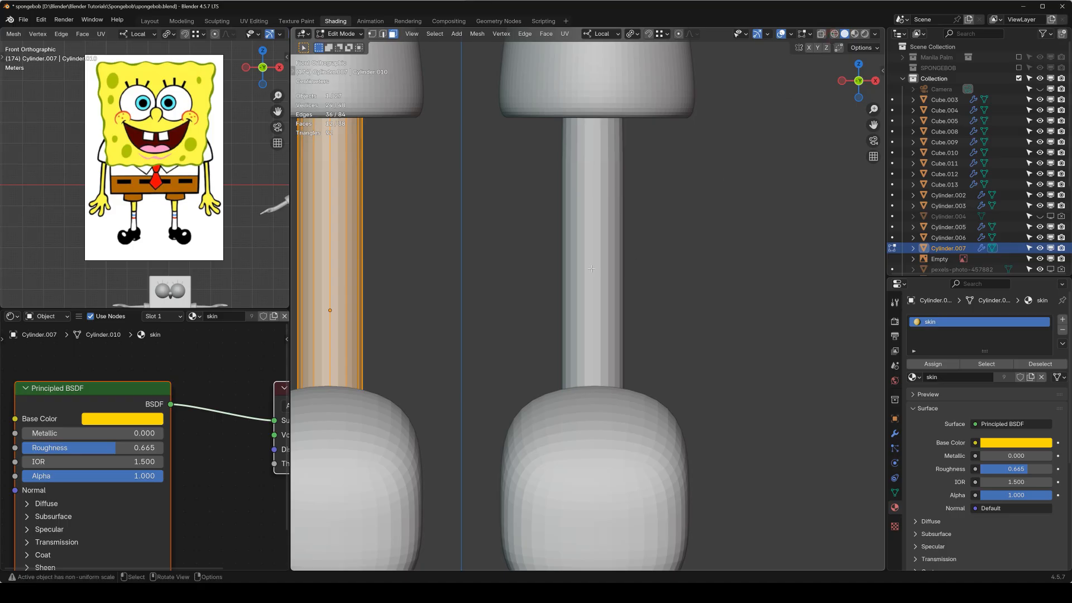
Add a loop cut around the leg and slide it above the middle to mark the sock's top edge
{"action": "key", "text": "Tab"}
{"action": "middle_click_drag", "start_coordinate": [431, 253], "coordinate": [508, 247]}
{"action": "key", "text": "KP_1"}
{"action": "key", "text": "Tab"}
{"action": "middle_click_drag", "start_coordinate": [608, 258], "coordinate": [542, 253], "text": "shift"}
{"action": "key", "text": "ctrl+r"}
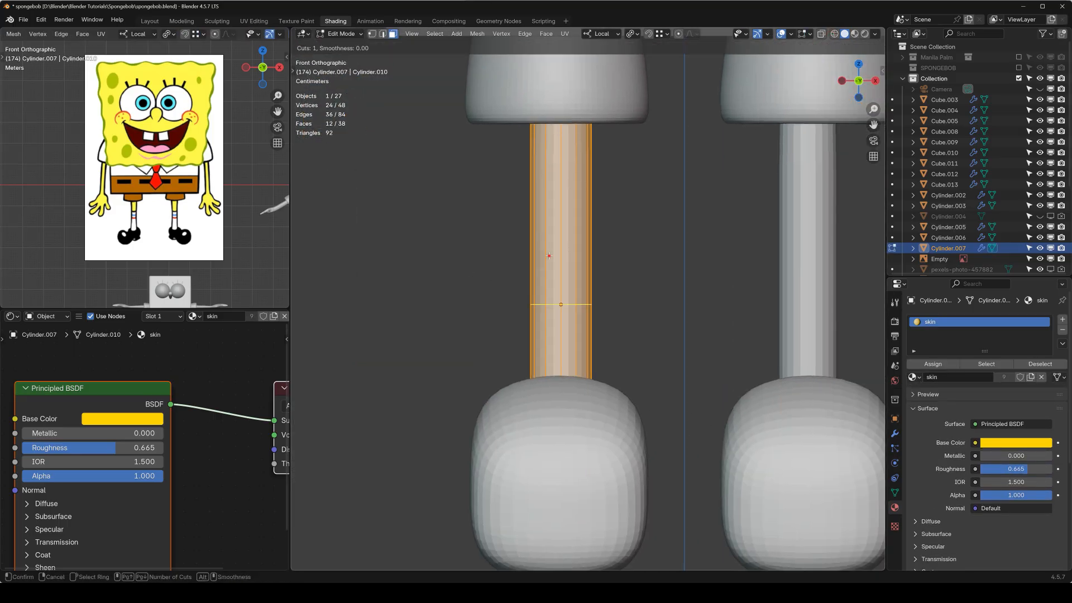
{"action": "left_click", "coordinate": [549, 255]}
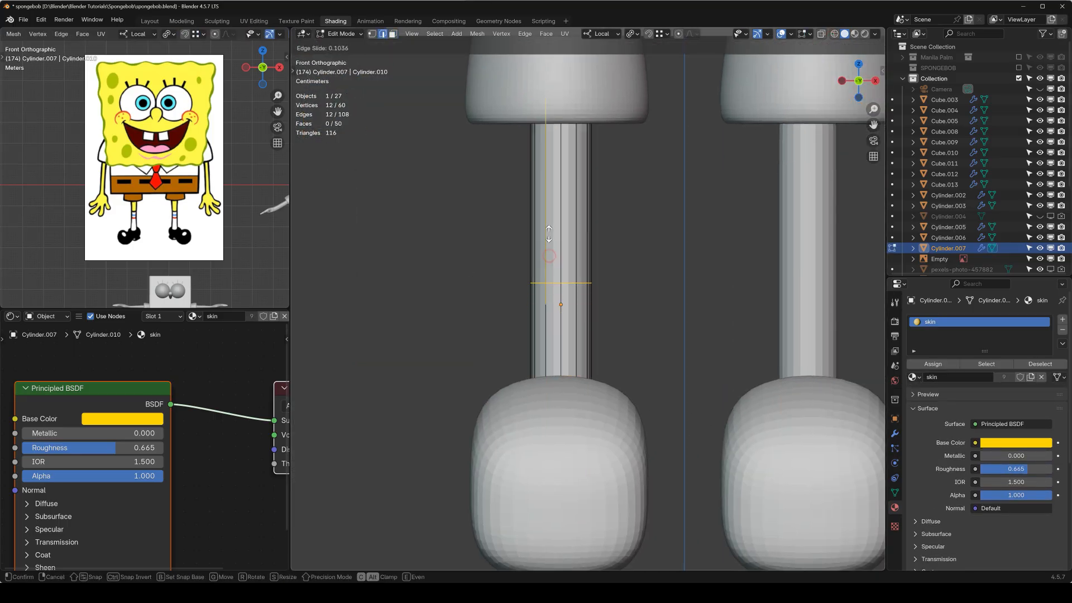
{"action": "left_click", "coordinate": [553, 166]}
Add a second loop cut just below the sock's top edge at factor 0.794 and bevel it 0.017 m wide as a stripe
{"action": "key", "text": "ctrl+r"}
{"action": "left_click", "coordinate": [555, 162]}
{"action": "left_click", "coordinate": [556, 106]}
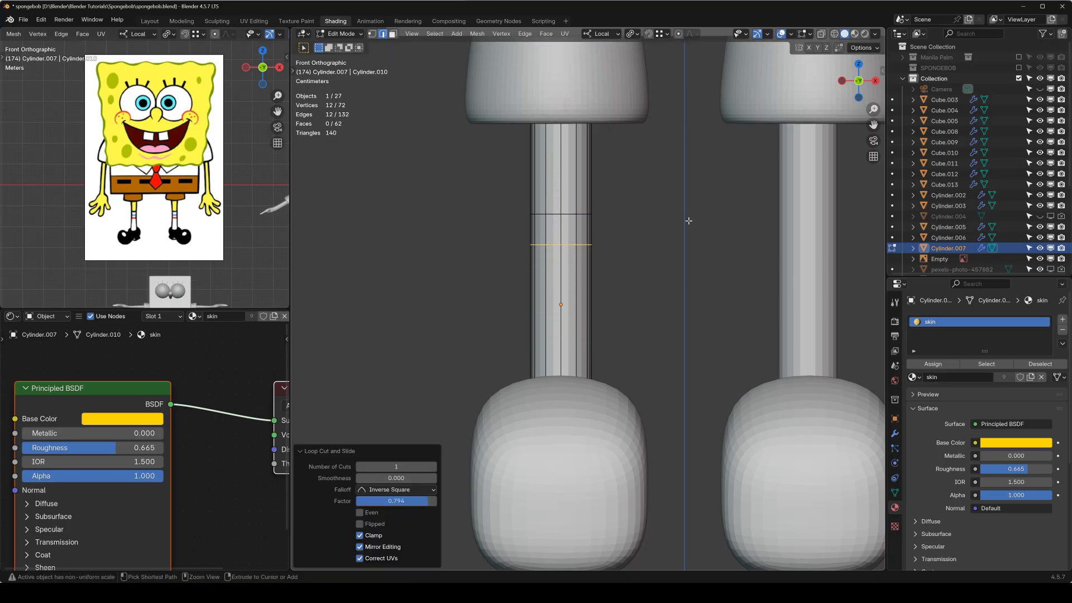
{"action": "key", "text": "ctrl+b"}
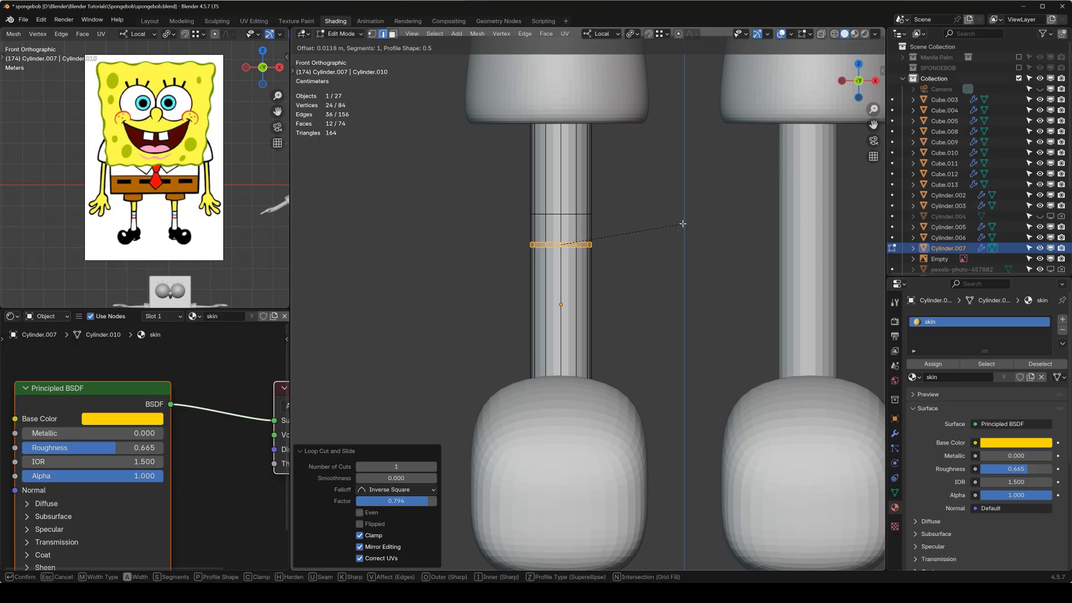
{"action": "left_click", "coordinate": [686, 224]}
Add another loop cut below the first stripe at factor 0.877 and bevel it 0.0175 m wide as a second stripe
{"action": "key", "text": "g"}
{"action": "key", "text": "g"}
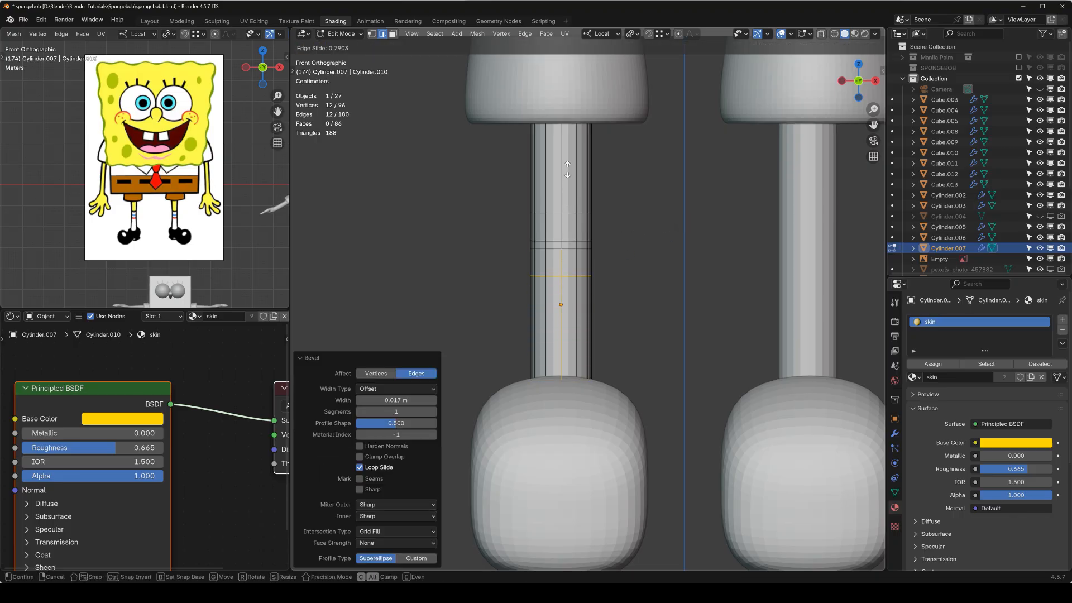
{"action": "left_click", "coordinate": [567, 158]}
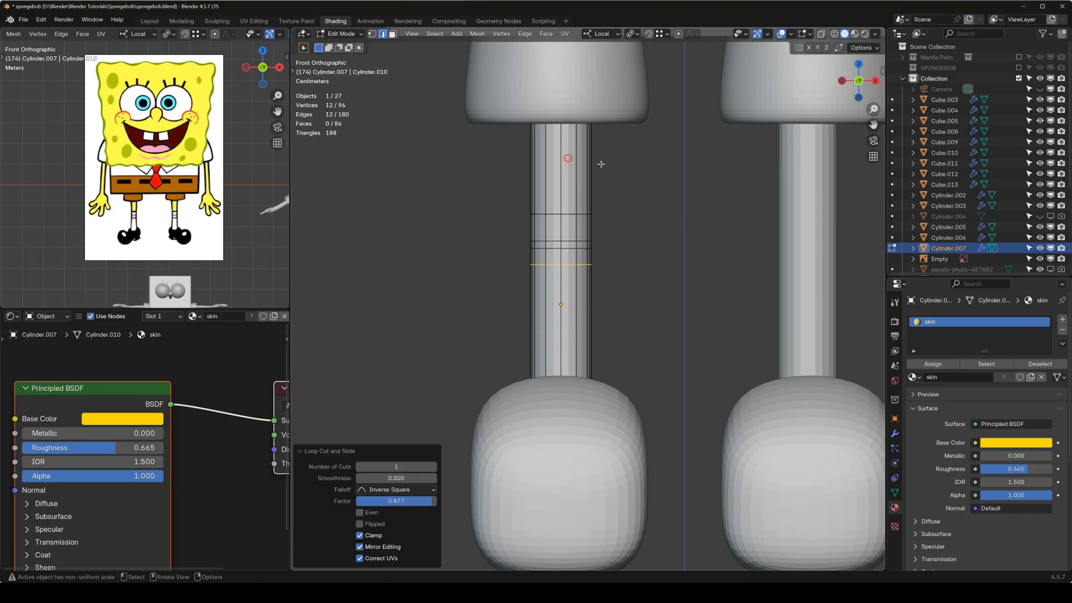
{"action": "key", "text": "ctrl+b"}
{"action": "left_click", "coordinate": [643, 201]}
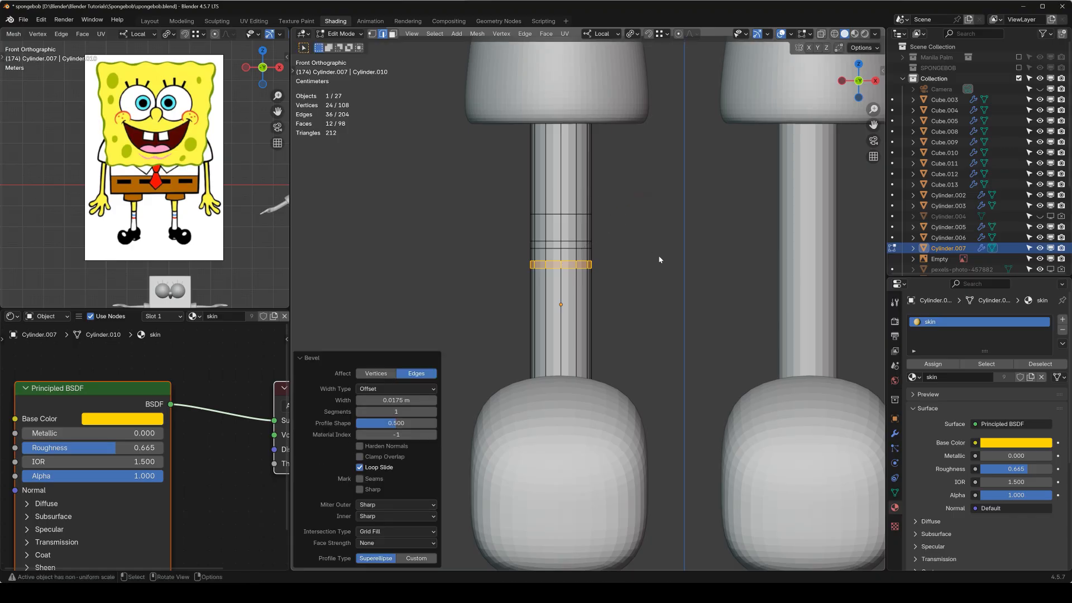
{"action": "key", "text": "Tab"}
{"action": "key", "text": "Tab"}
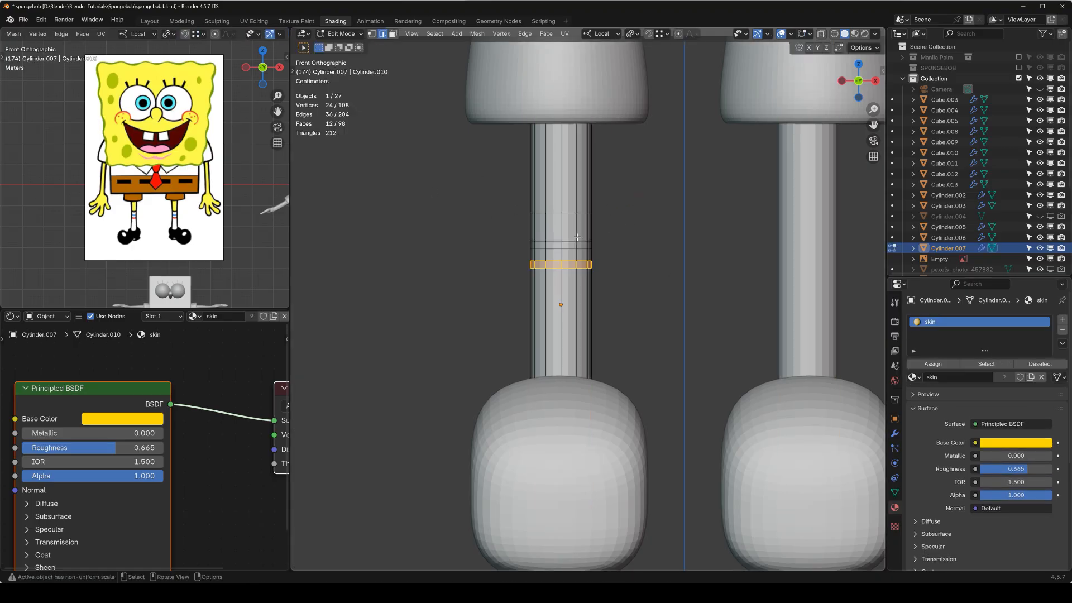
Select the sock's face loops above, between and below the two narrow stripes in face mode
{"action": "scroll", "coordinate": [561, 221], "scroll_direction": "up", "scroll_amount": 4}
{"action": "left_click", "coordinate": [393, 34]}
{"action": "left_click", "coordinate": [522, 212], "text": "alt"}
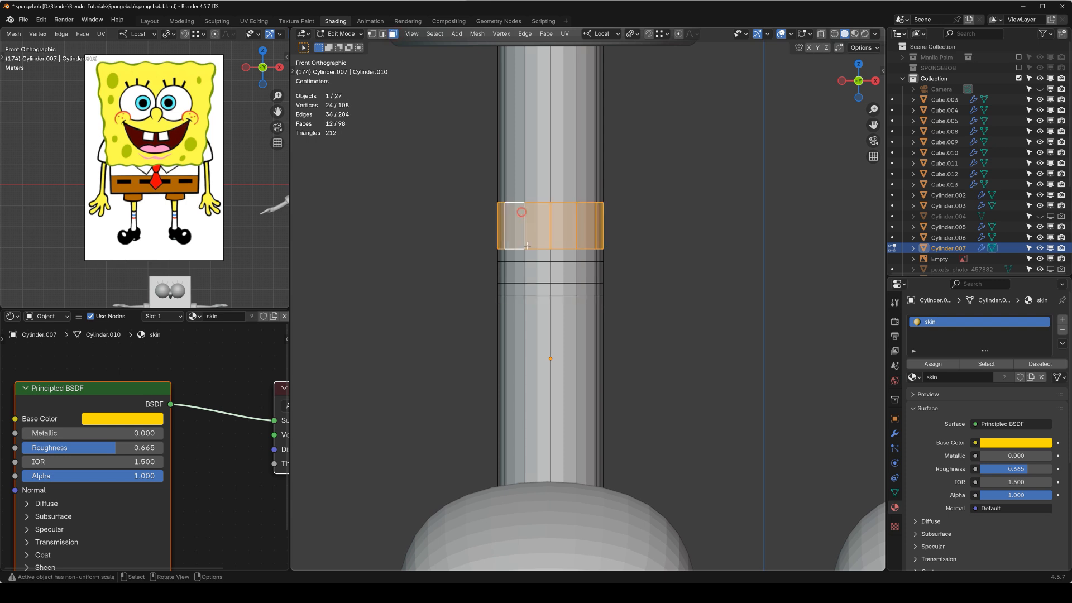
{"action": "left_click", "coordinate": [530, 312], "text": "alt+shift"}
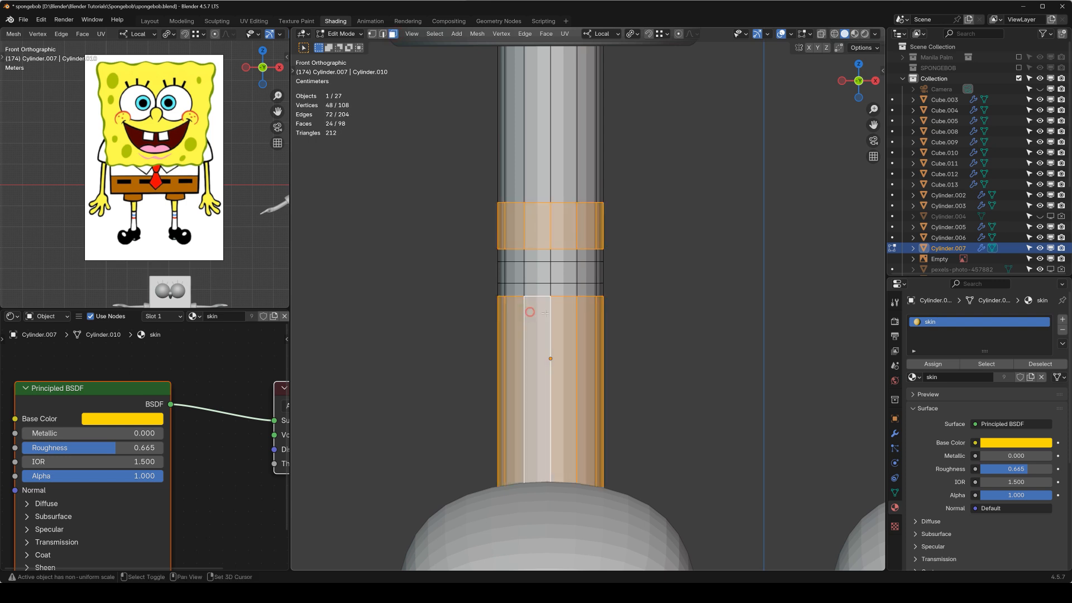
{"action": "left_click", "coordinate": [551, 272], "text": "alt+shift"}
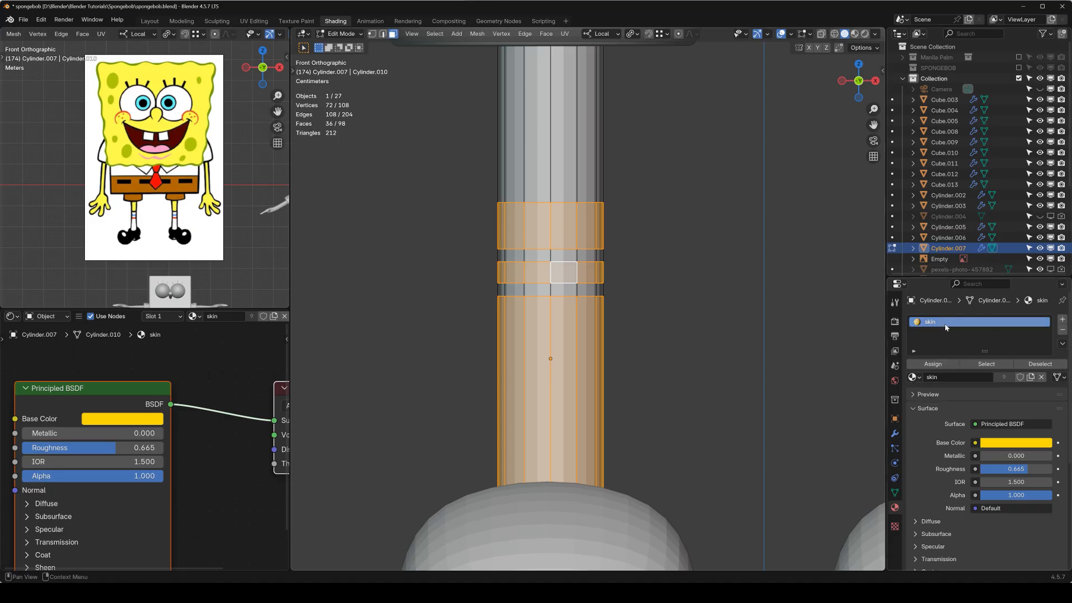
Add a second material slot to the leg with the existing white Material and assign it to the selected sock faces
{"action": "left_click", "coordinate": [1061, 322]}
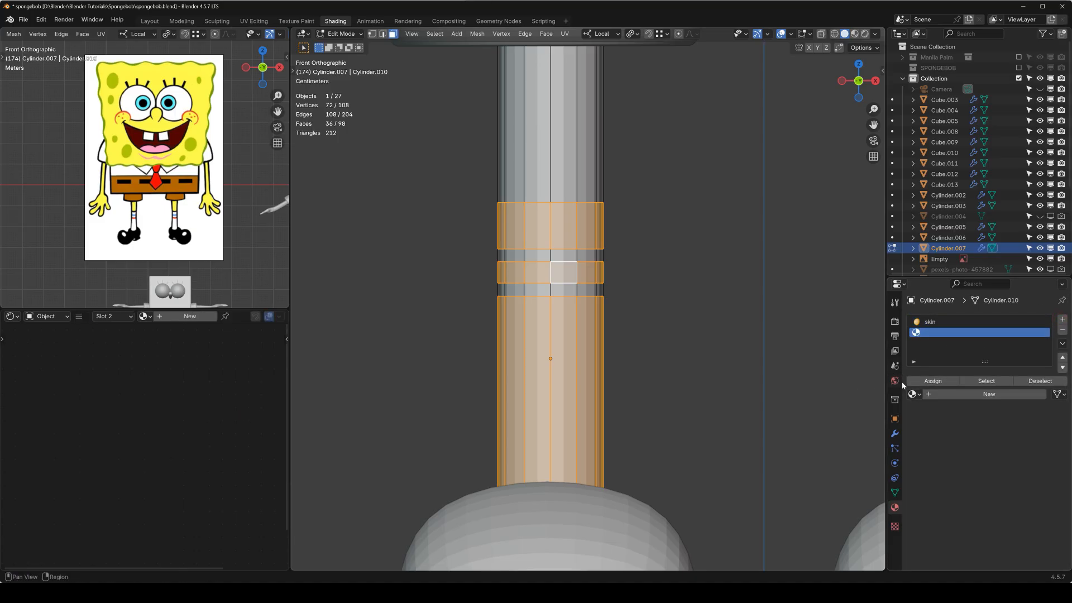
{"action": "left_click", "coordinate": [921, 395]}
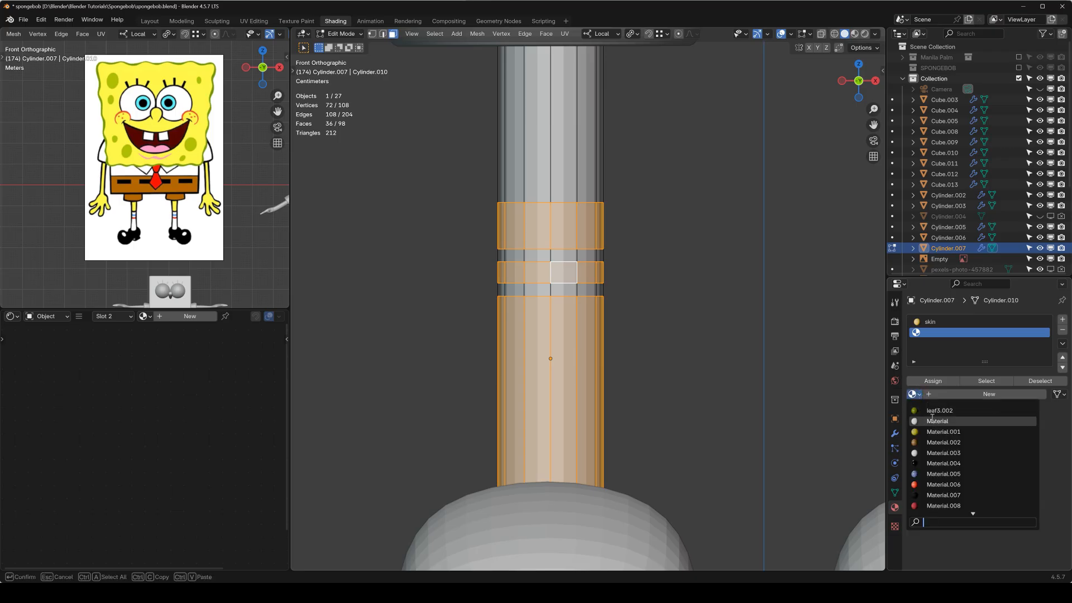
{"action": "left_click", "coordinate": [938, 411]}
{"action": "key", "text": "Home"}
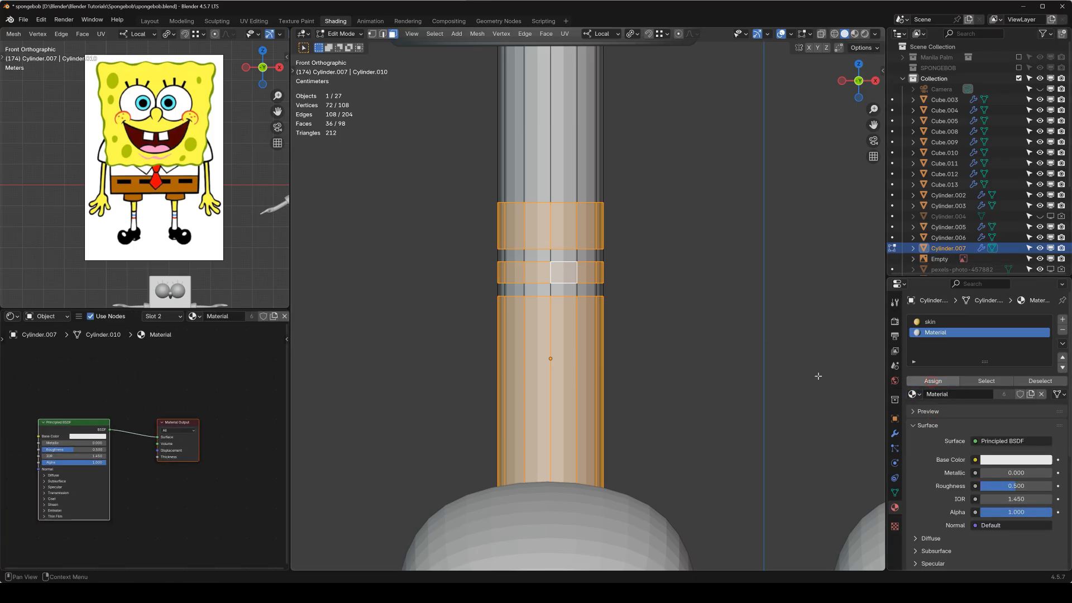
Select the sock's upper stripe loop, add a third material slot with the existing red Material.006 and assign it
{"action": "left_click", "coordinate": [523, 255], "text": "alt"}
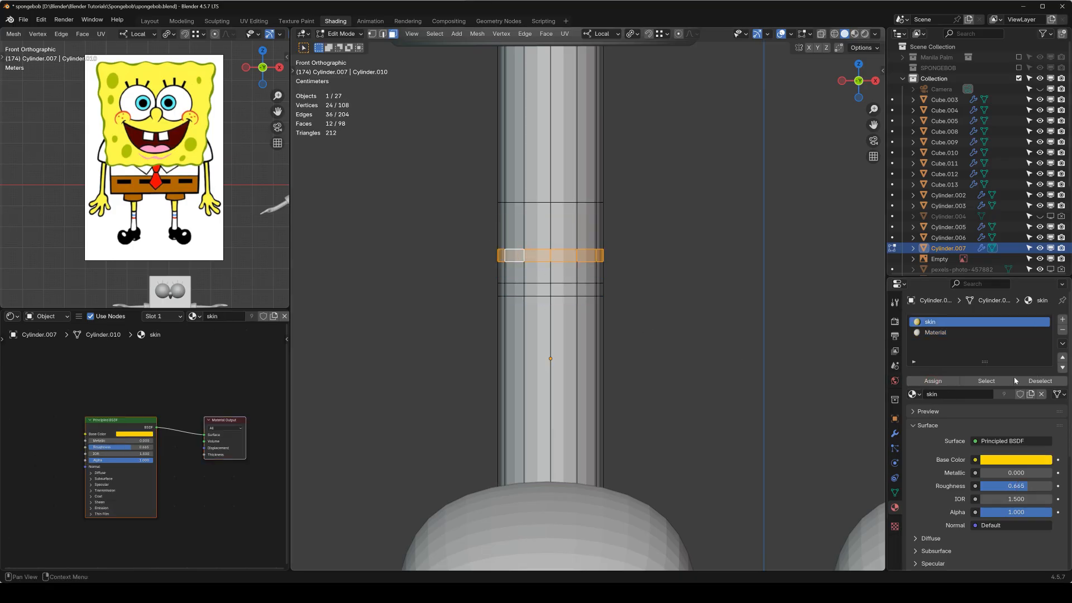
{"action": "left_click", "coordinate": [1062, 318]}
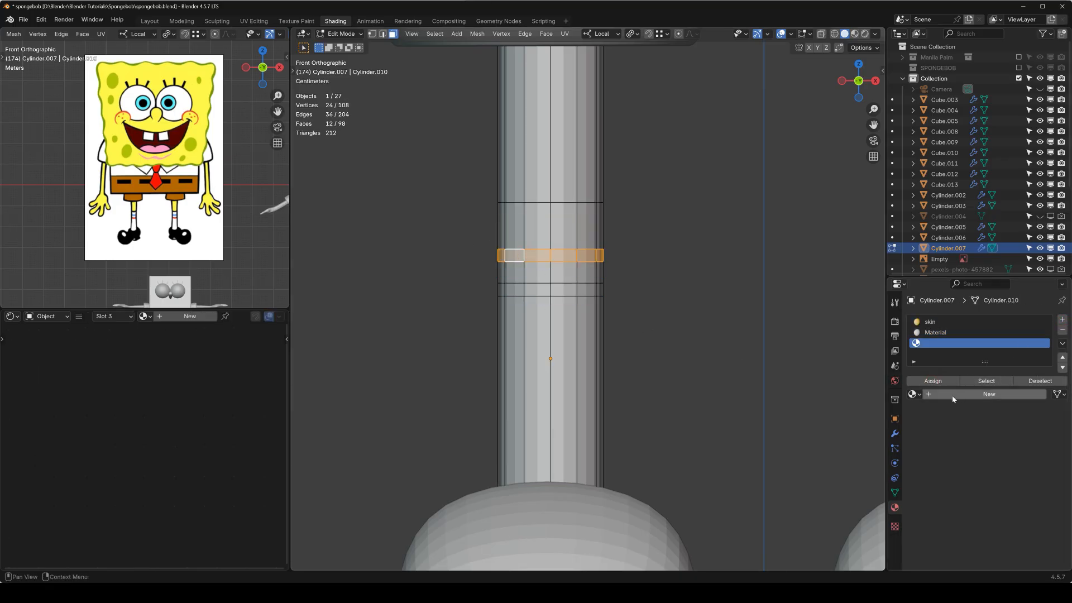
{"action": "left_click", "coordinate": [917, 394]}
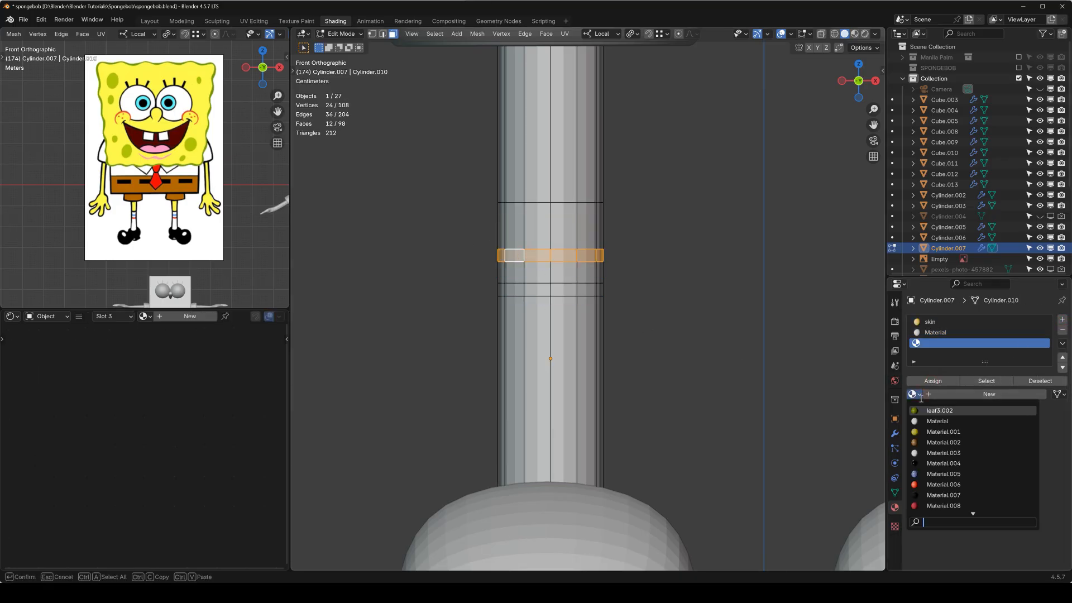
{"action": "left_click", "coordinate": [958, 484]}
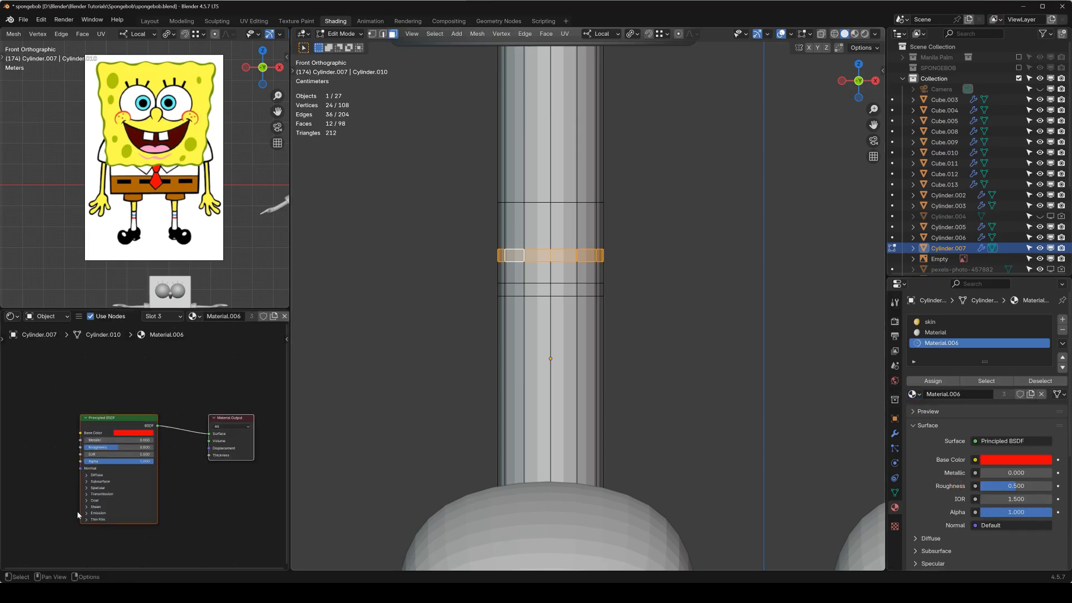
{"action": "scroll", "coordinate": [244, 431], "scroll_direction": "down", "scroll_amount": 2}
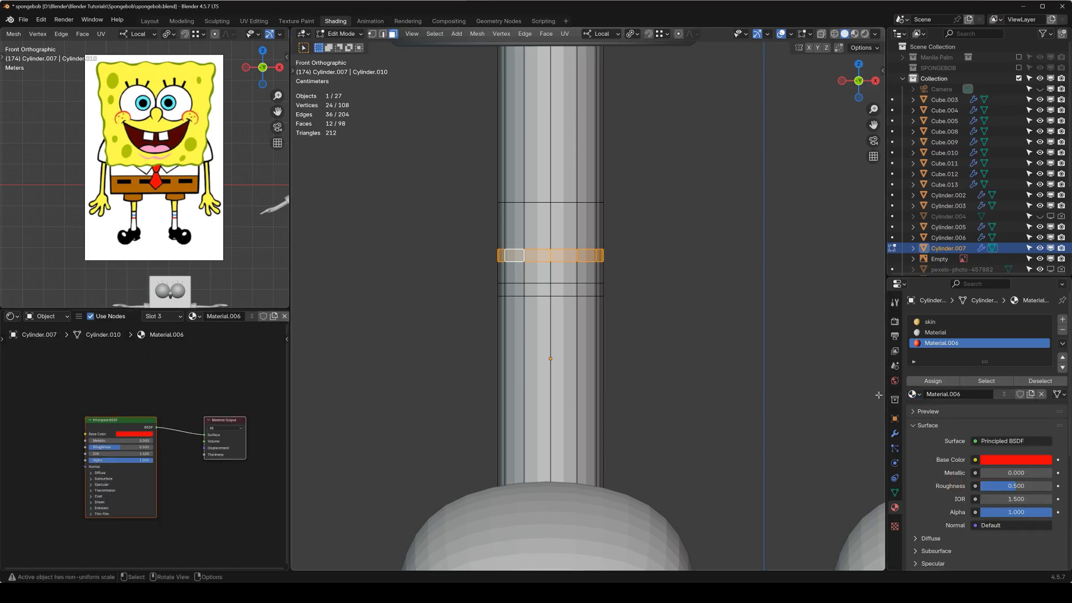
Add a fourth material slot to the leg and select the sock's lower stripe face loop for it
{"action": "left_click", "coordinate": [1063, 319]}
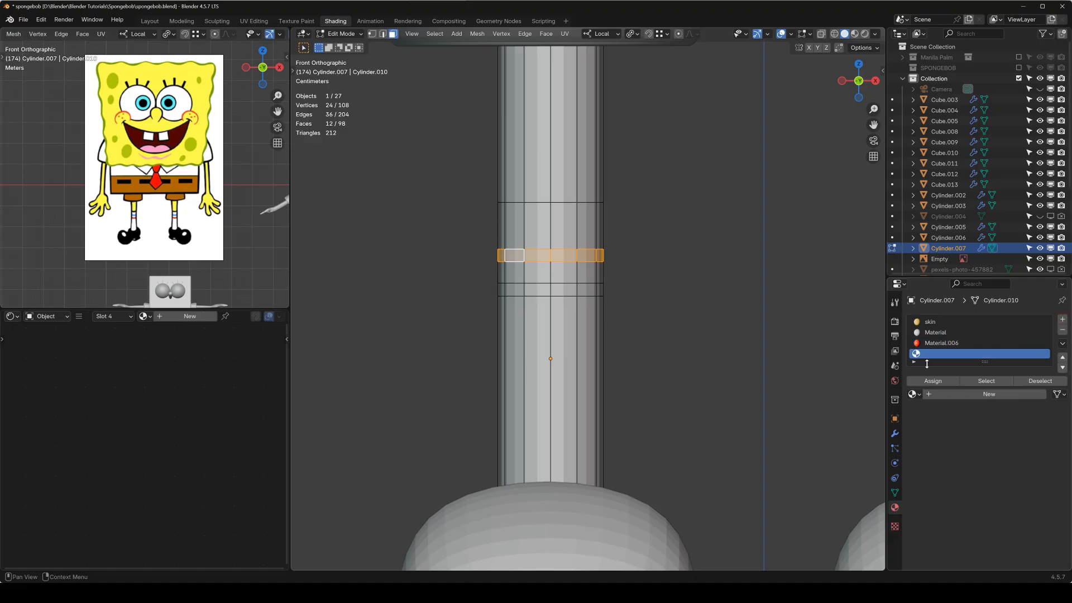
{"action": "left_click", "coordinate": [524, 288], "text": "alt"}
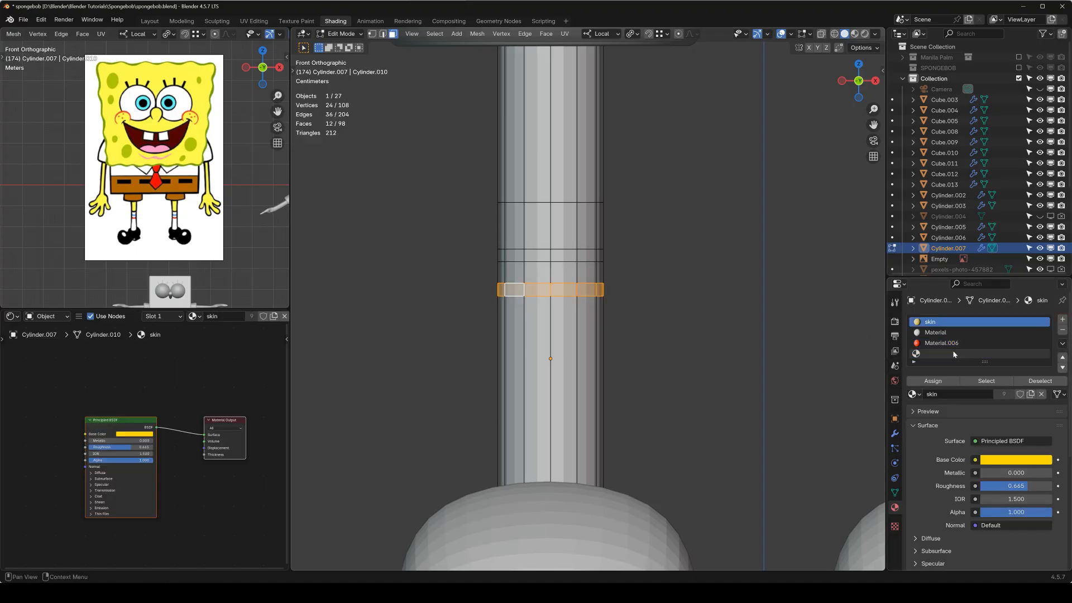
{"action": "left_click", "coordinate": [935, 354]}
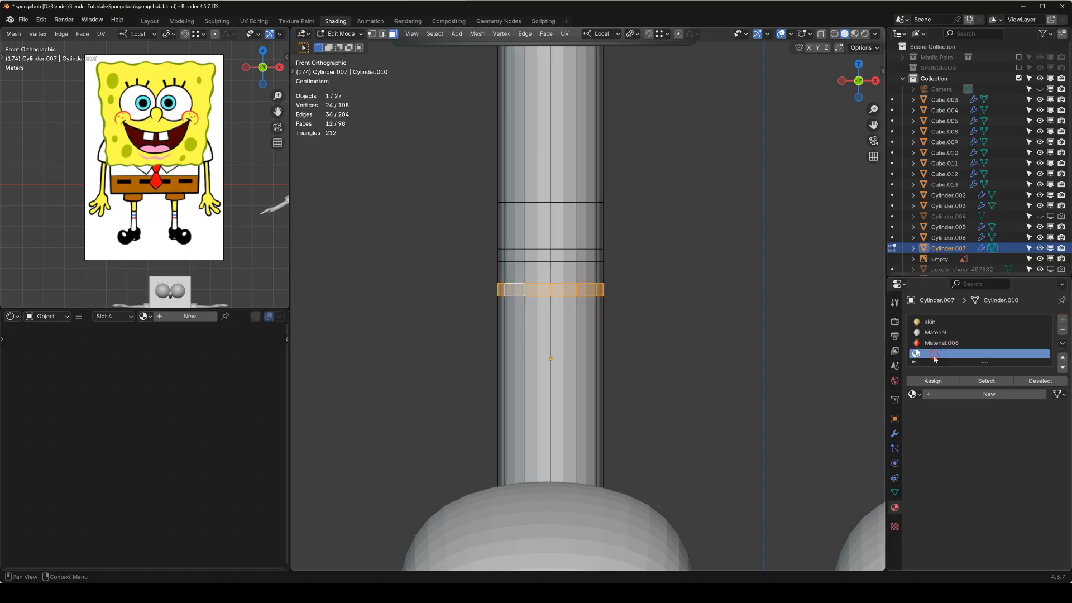
{"action": "left_click", "coordinate": [914, 395]}
{"action": "scroll", "coordinate": [945, 476], "scroll_direction": "down", "scroll_amount": 10}
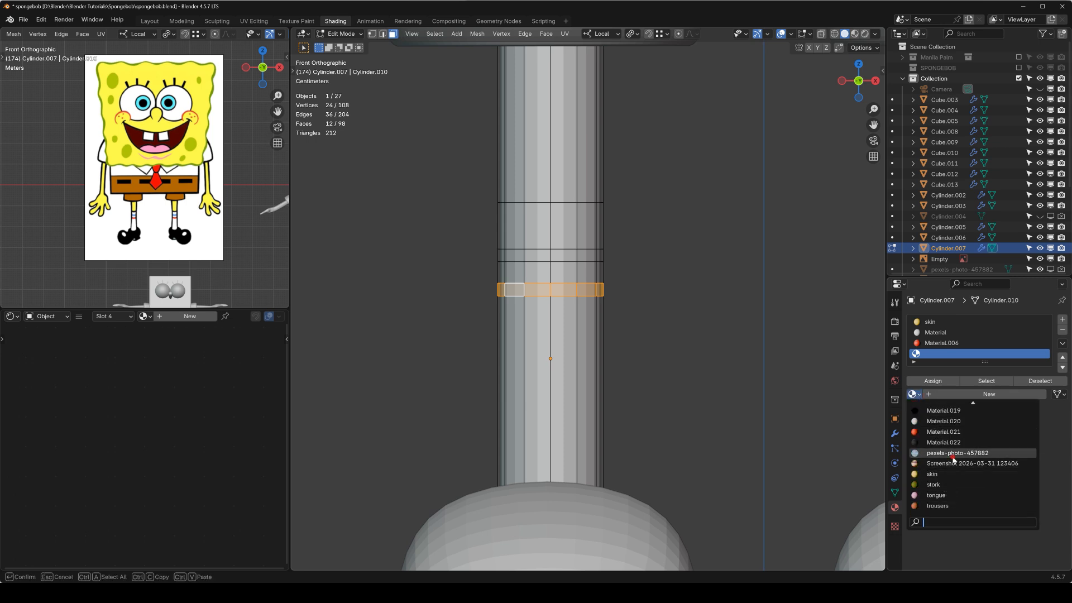
{"action": "left_click", "coordinate": [944, 453]}
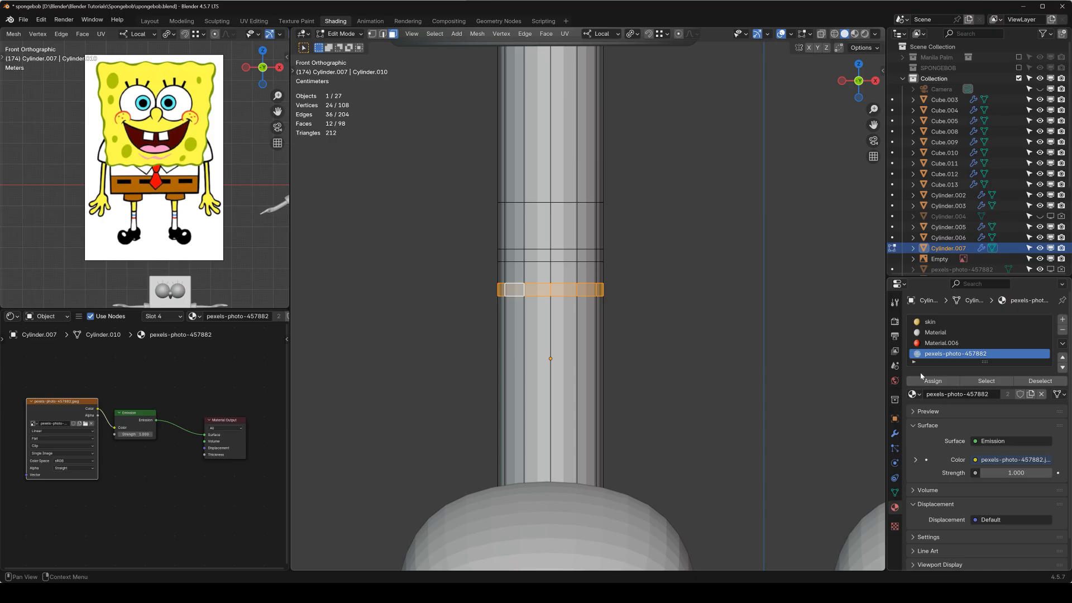
{"action": "left_click", "coordinate": [915, 394]}
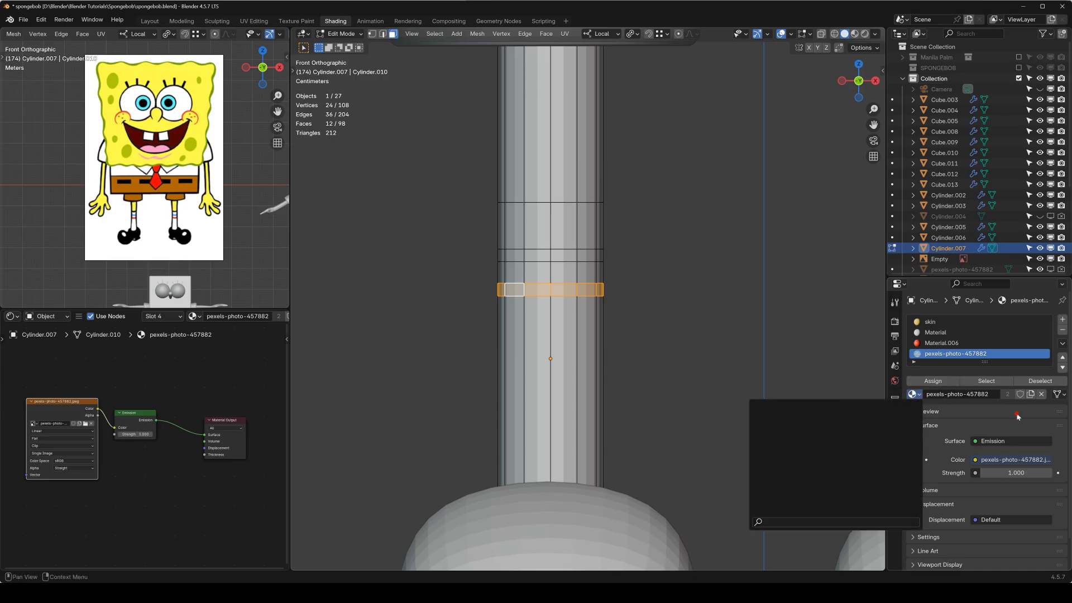
{"action": "left_click", "coordinate": [1041, 395]}
Create a new material in the empty fourth slot, set its base color to bright blue and assign it to the lower stripe
{"action": "left_click", "coordinate": [983, 394]}
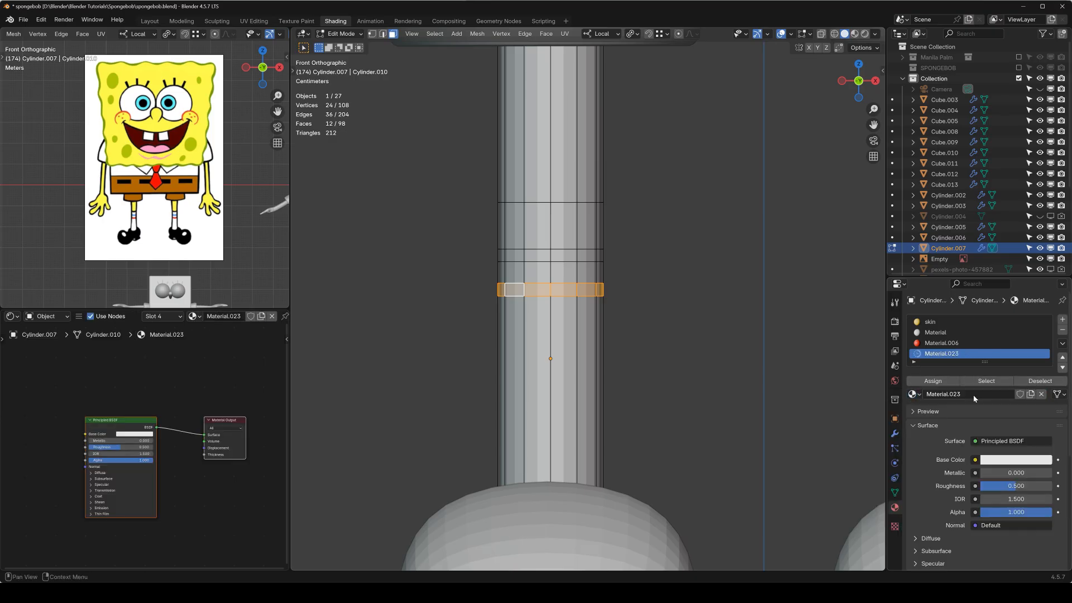
{"action": "left_click", "coordinate": [136, 434]}
{"action": "left_click_drag", "start_coordinate": [153, 352], "coordinate": [152, 341]}
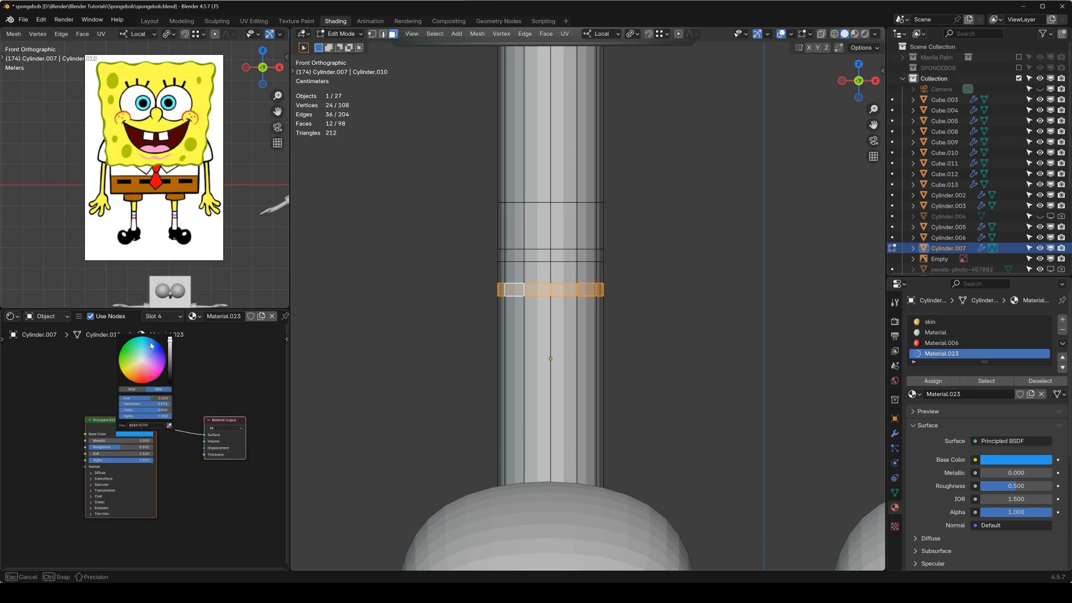
{"action": "left_click", "coordinate": [934, 382]}
Leave Edit Mode and preview the striped socks in rendered shading
{"action": "key", "text": "Tab"}
{"action": "scroll", "coordinate": [632, 383], "scroll_direction": "down", "scroll_amount": 3}
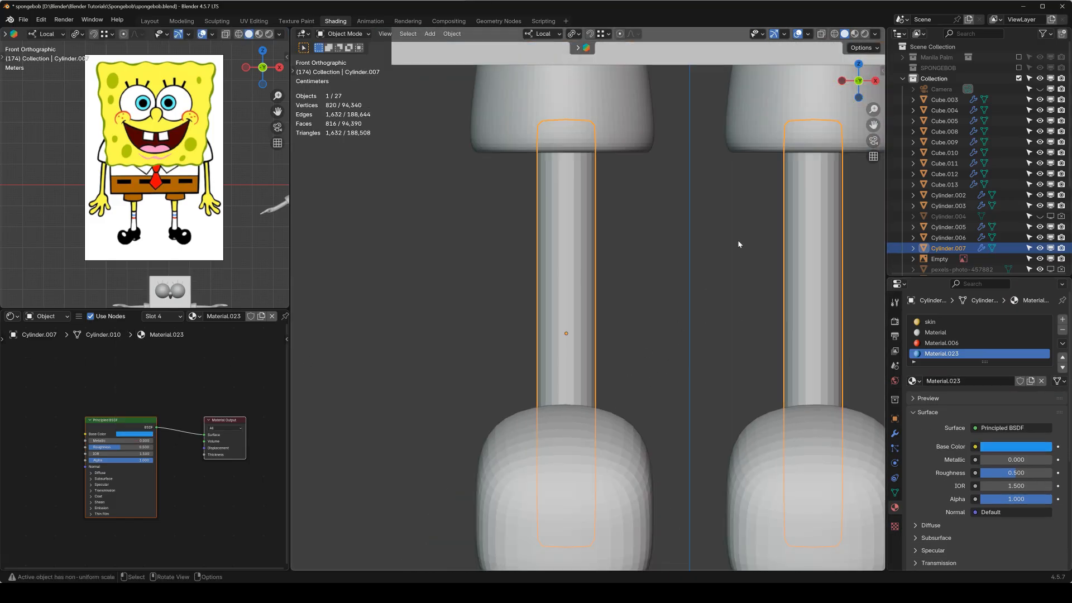
{"action": "left_click", "coordinate": [865, 34]}
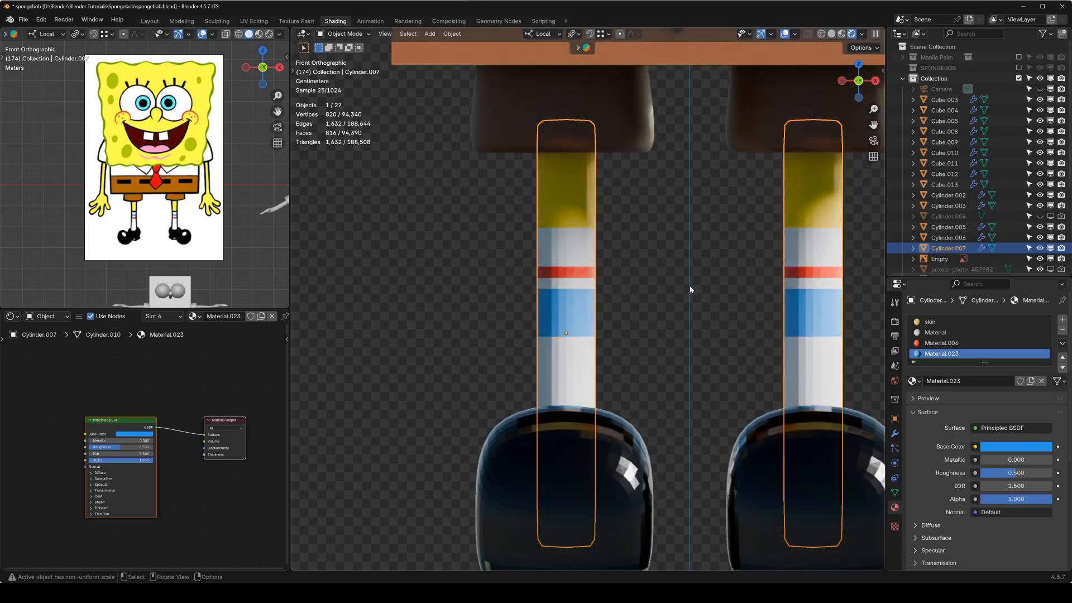
{"action": "scroll", "coordinate": [586, 324], "scroll_direction": "up", "scroll_amount": 4}
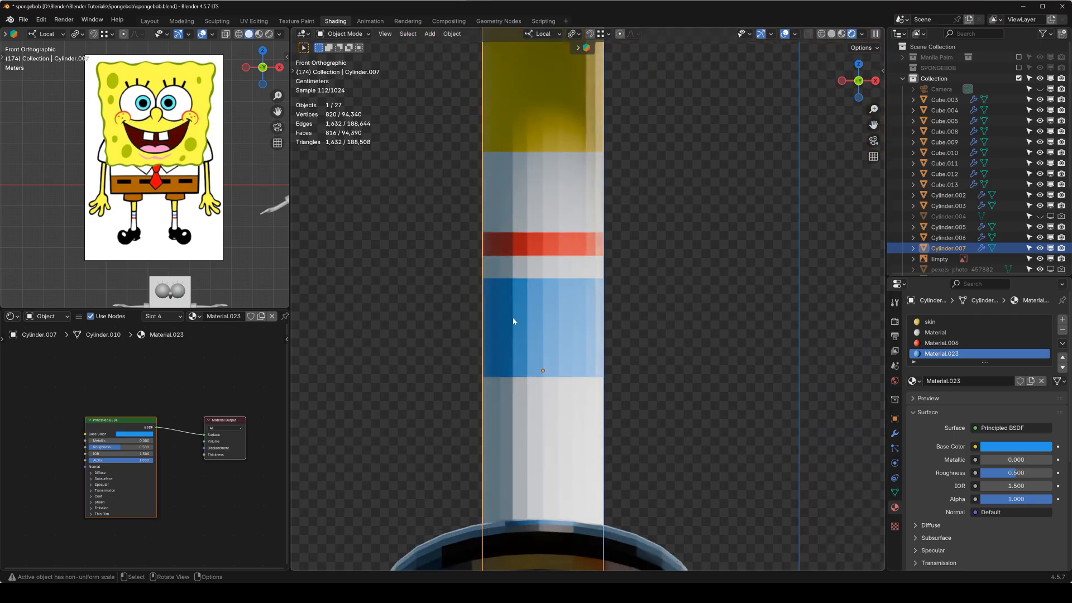
Add a supporting loop cut just below the blue stripe at factor 0.955 and another a little above the red stripe
{"action": "key", "text": "Tab"}
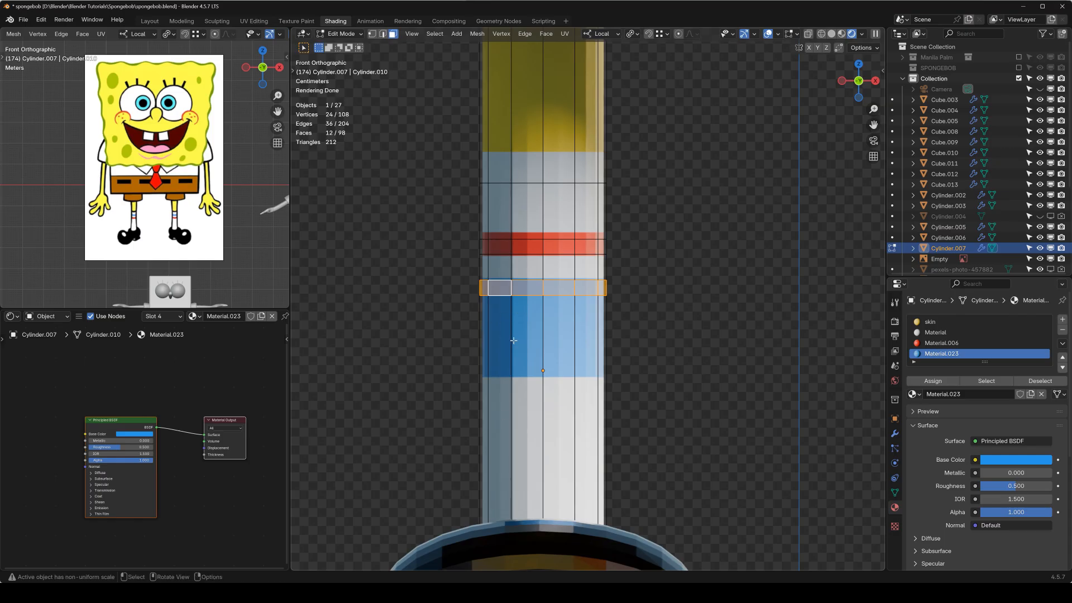
{"action": "key", "text": "ctrl+r"}
{"action": "left_click", "coordinate": [481, 317]}
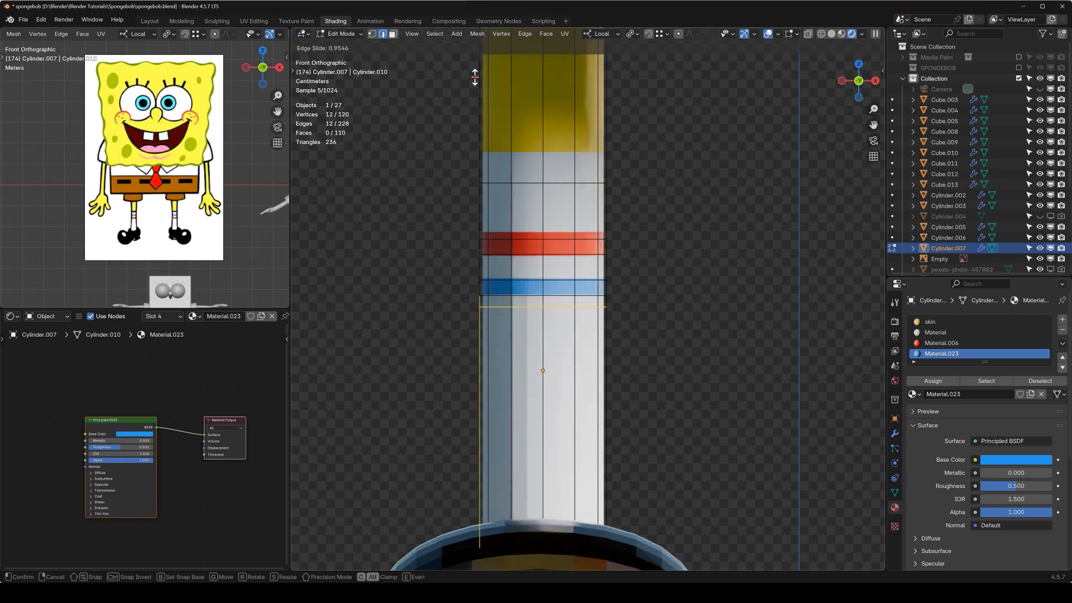
{"action": "left_click", "coordinate": [474, 77]}
{"action": "key", "text": "ctrl+r"}
{"action": "left_click", "coordinate": [506, 193]}
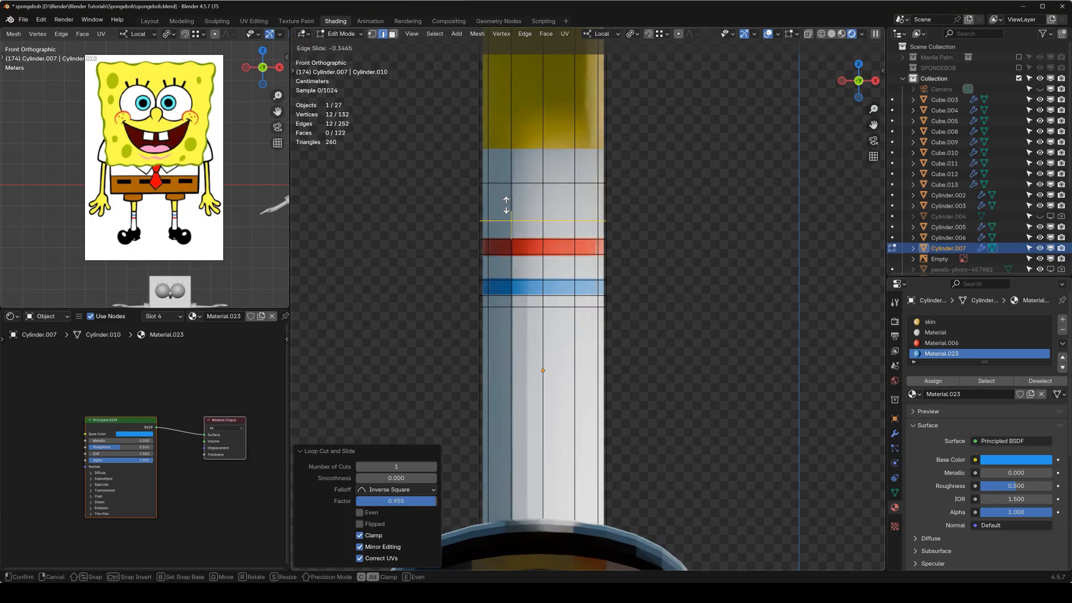
{"action": "left_click", "coordinate": [504, 211]}
{"action": "key", "text": "Tab"}
Open the square body in Edit Mode with solid shading and turn off its Subdivision modifier's viewport display
{"action": "scroll", "coordinate": [511, 223], "scroll_direction": "down", "scroll_amount": 6}
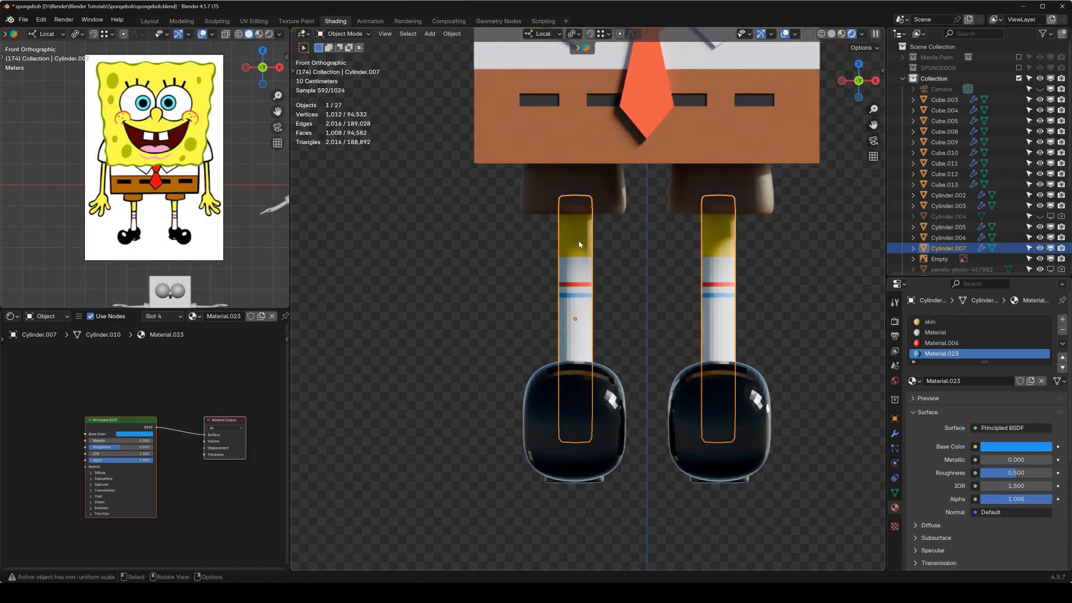
{"action": "scroll", "coordinate": [579, 241], "scroll_direction": "down", "scroll_amount": 4}
{"action": "middle_click_drag", "start_coordinate": [664, 143], "coordinate": [630, 203], "text": "shift"}
{"action": "scroll", "coordinate": [631, 203], "scroll_direction": "down", "scroll_amount": 1}
{"action": "middle_click_drag", "start_coordinate": [632, 153], "coordinate": [636, 268], "text": "shift"}
{"action": "left_click", "coordinate": [583, 301]}
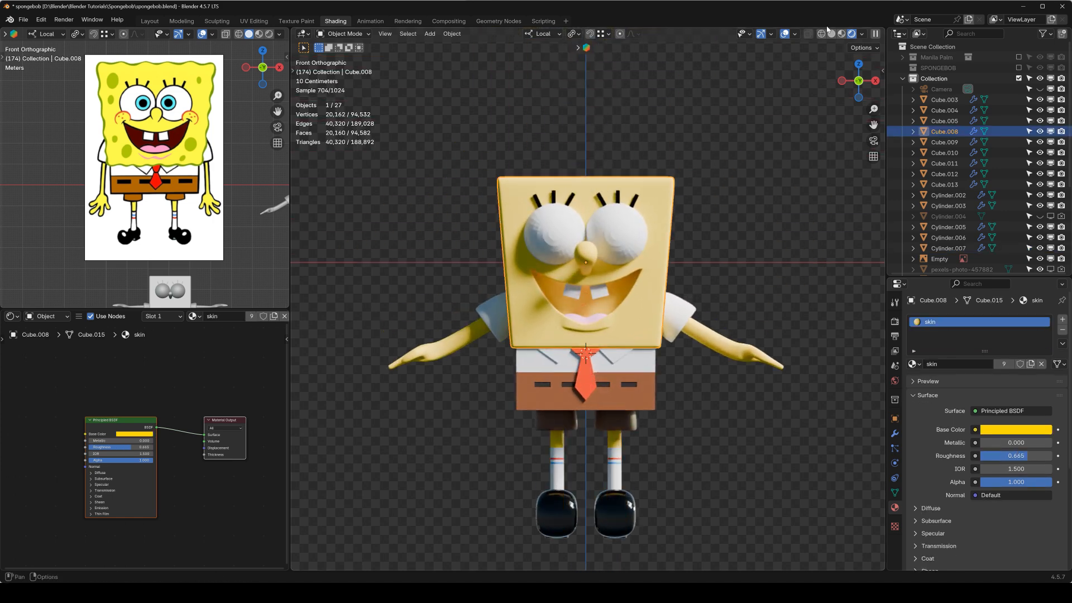
{"action": "left_click", "coordinate": [832, 33]}
{"action": "scroll", "coordinate": [568, 317], "scroll_direction": "up", "scroll_amount": 8}
{"action": "key", "text": "Tab"}
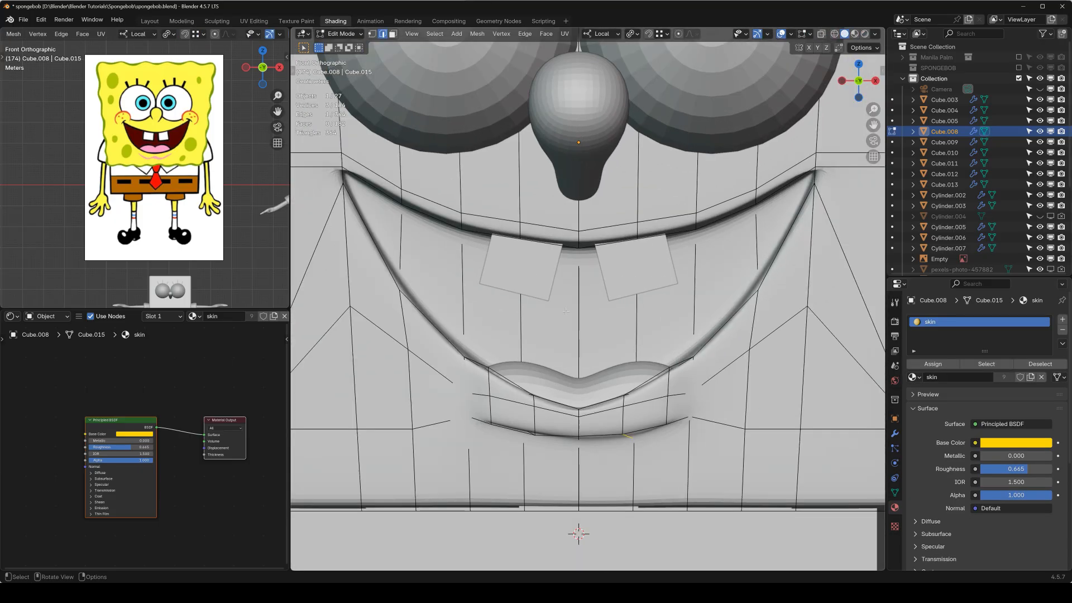
{"action": "left_click", "coordinate": [893, 435]}
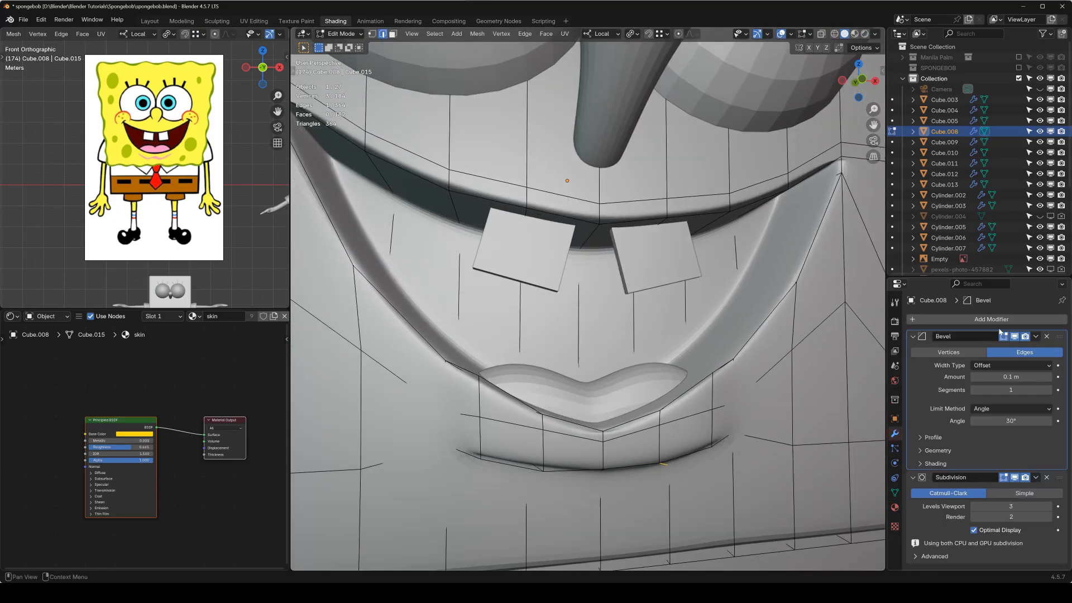
{"action": "left_click", "coordinate": [913, 337]}
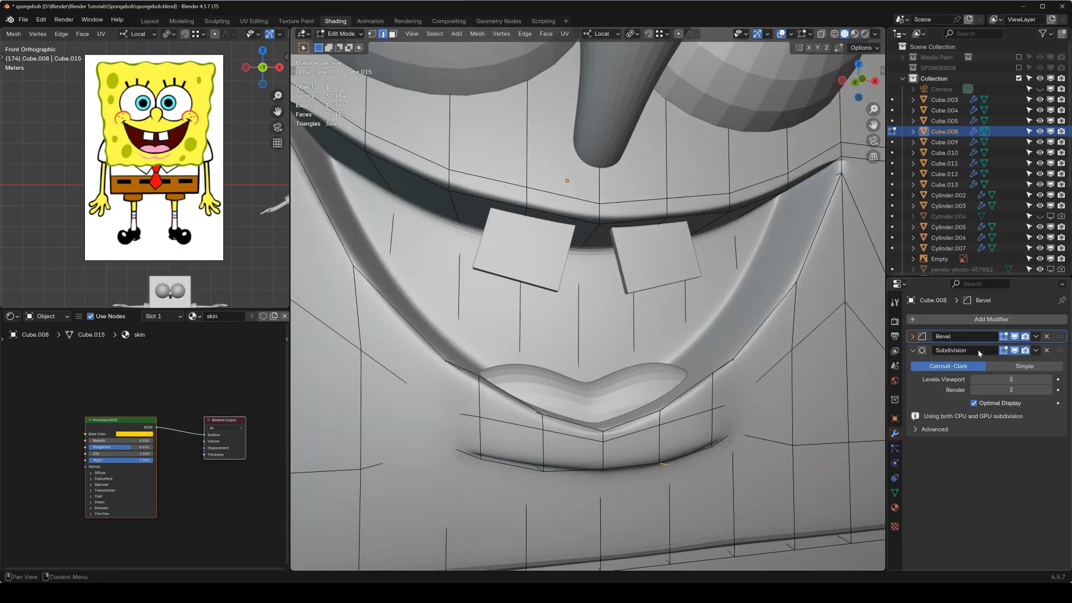
{"action": "left_click", "coordinate": [1014, 351]}
Select all the back wall faces of the mouth cavity in face mode, out to both corners
{"action": "left_click", "coordinate": [520, 299]}
{"action": "left_click", "coordinate": [579, 296], "text": "shift"}
{"action": "left_click", "coordinate": [393, 34]}
{"action": "left_click_drag", "start_coordinate": [447, 280], "coordinate": [550, 313]}
{"action": "left_click_drag", "start_coordinate": [596, 287], "coordinate": [667, 310], "text": "shift"}
{"action": "left_click", "coordinate": [697, 314], "text": "shift"}
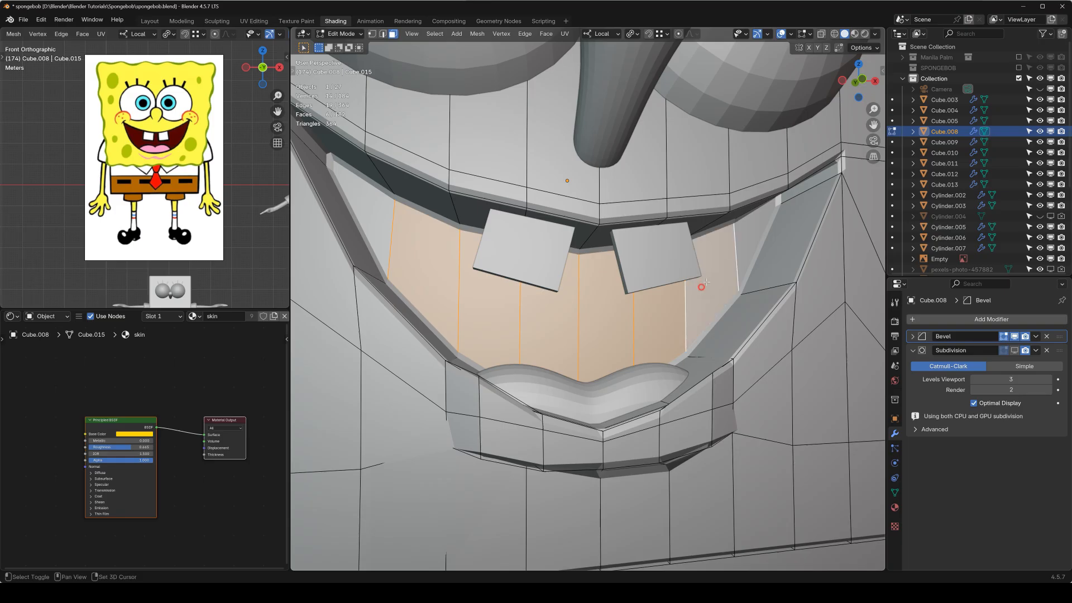
{"action": "left_click", "coordinate": [734, 236], "text": "shift"}
{"action": "left_click", "coordinate": [371, 201], "text": "shift"}
Extend the selection to the mouth cavity's inner side walls and upper edge
{"action": "middle_click_drag", "start_coordinate": [373, 202], "coordinate": [446, 272]}
{"action": "scroll", "coordinate": [335, 192], "scroll_direction": "up", "scroll_amount": 1}
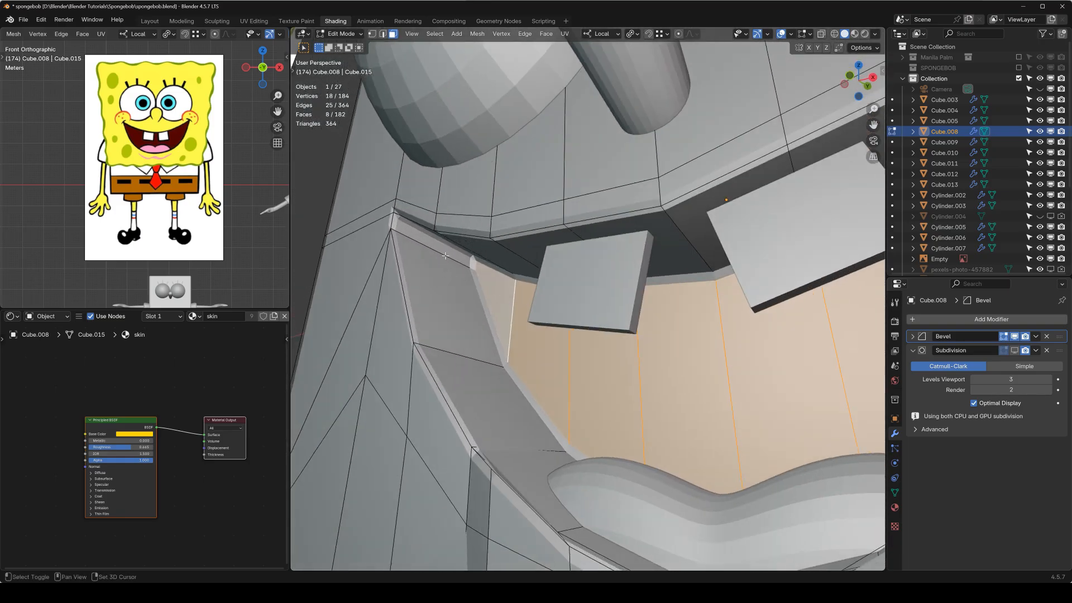
{"action": "left_click", "coordinate": [446, 255], "text": "shift"}
{"action": "key", "text": "ctrl+KP_Add"}
{"action": "middle_click_drag", "start_coordinate": [494, 326], "coordinate": [810, 349]}
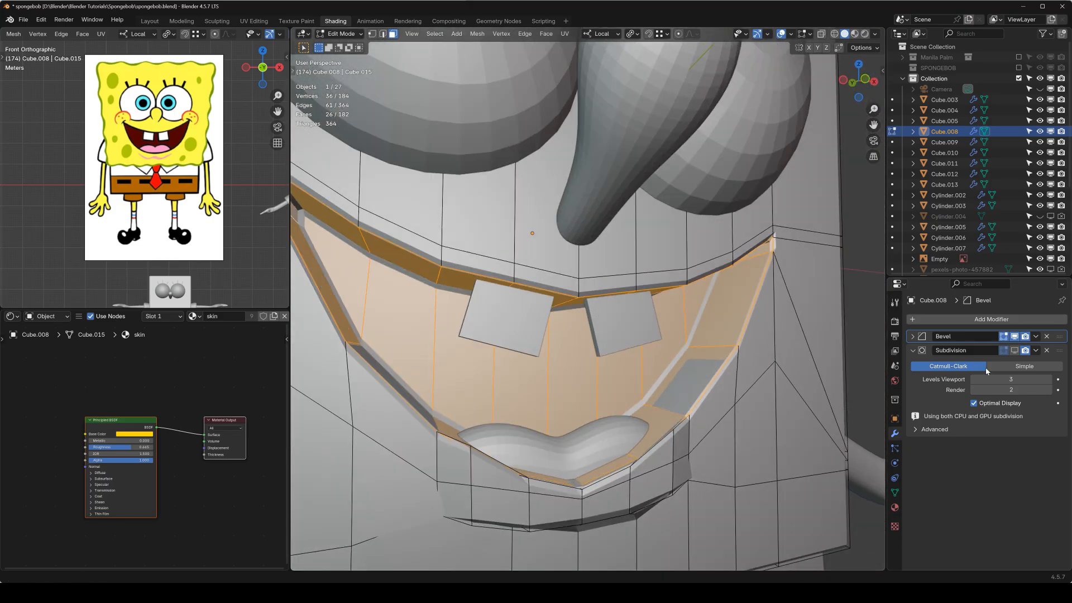
Add a second material slot to the body with a new dark red material and assign it to the selected mouth faces
{"action": "left_click", "coordinate": [894, 508]}
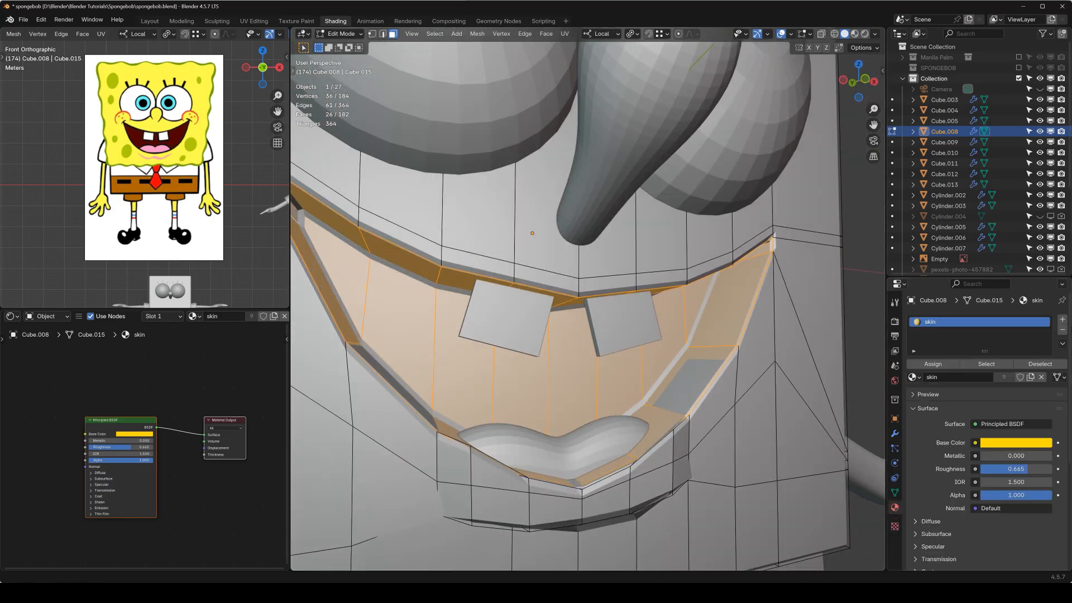
{"action": "left_click", "coordinate": [1062, 319]}
{"action": "left_click", "coordinate": [975, 397]}
{"action": "scroll", "coordinate": [116, 435], "scroll_direction": "up", "scroll_amount": 2}
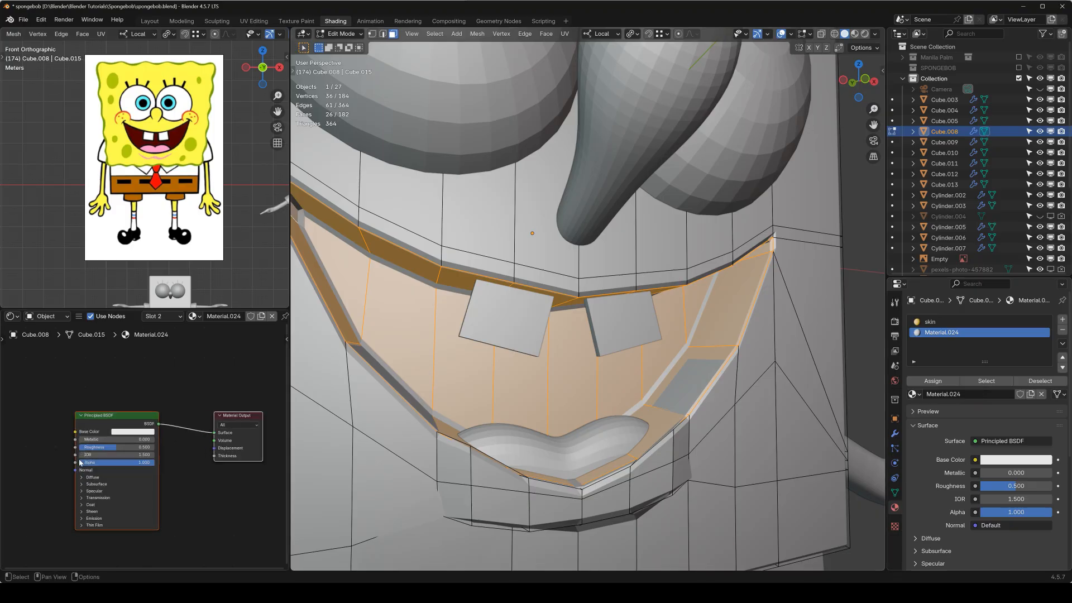
{"action": "left_click", "coordinate": [122, 428]}
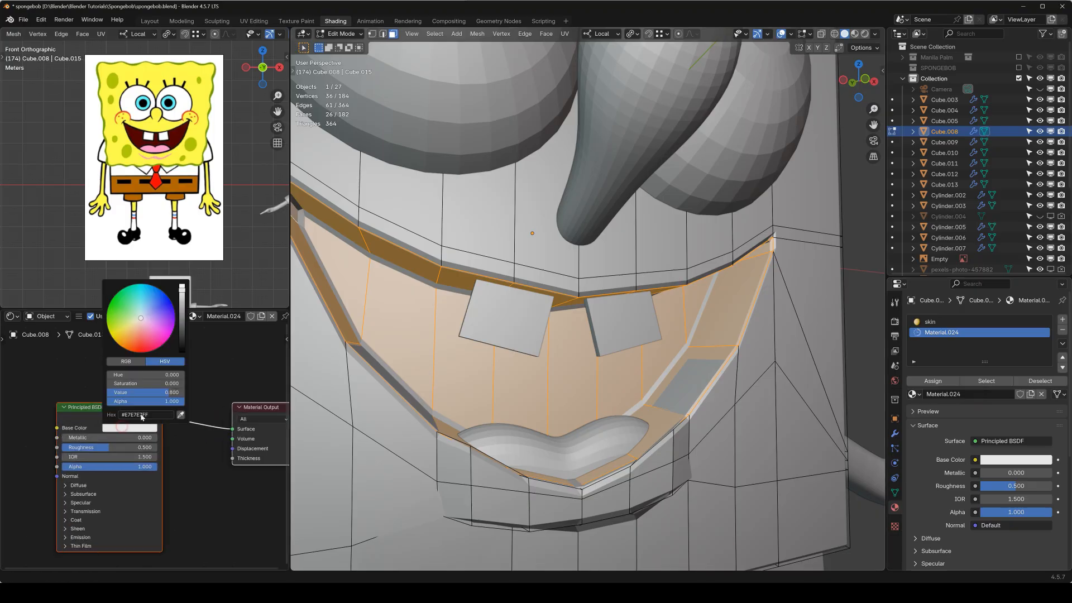
{"action": "left_click_drag", "start_coordinate": [169, 334], "coordinate": [151, 345]}
{"action": "left_click_drag", "start_coordinate": [181, 288], "coordinate": [182, 324]}
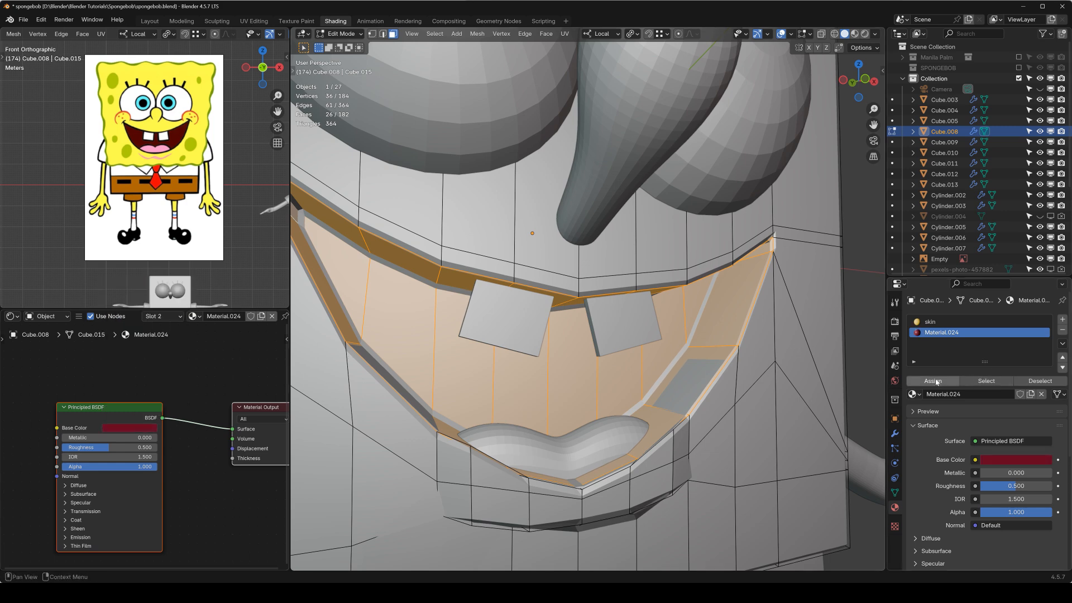
Leave Edit Mode, turn the Subdivision modifier's viewport display back on and inspect the mouth interior in rendered shading
{"action": "key", "text": "Tab"}
{"action": "scroll", "coordinate": [628, 367], "scroll_direction": "down", "scroll_amount": 6}
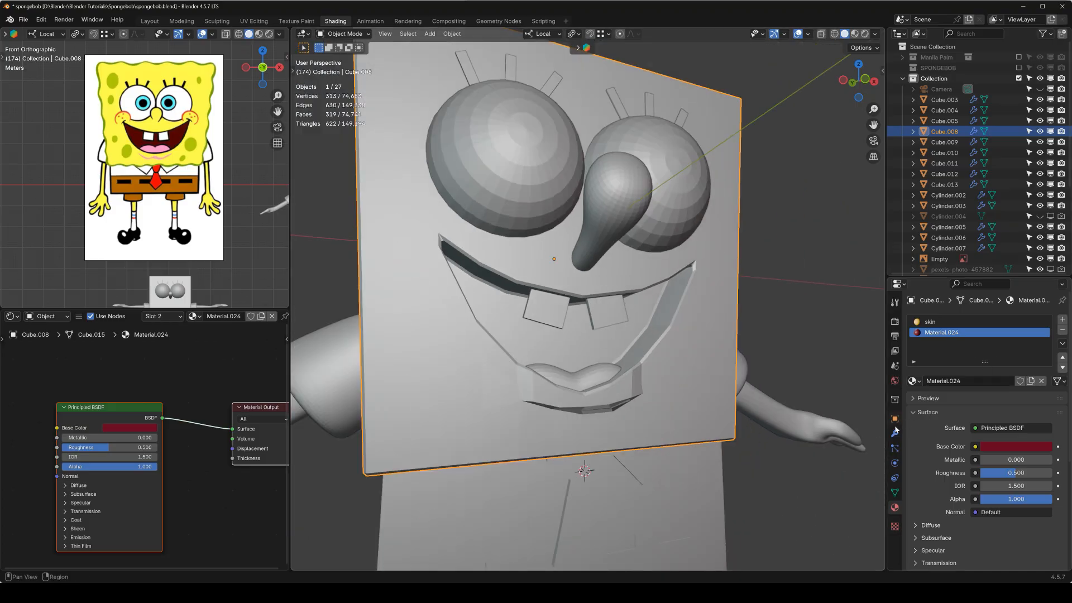
{"action": "left_click", "coordinate": [895, 432]}
{"action": "left_click", "coordinate": [1014, 350]}
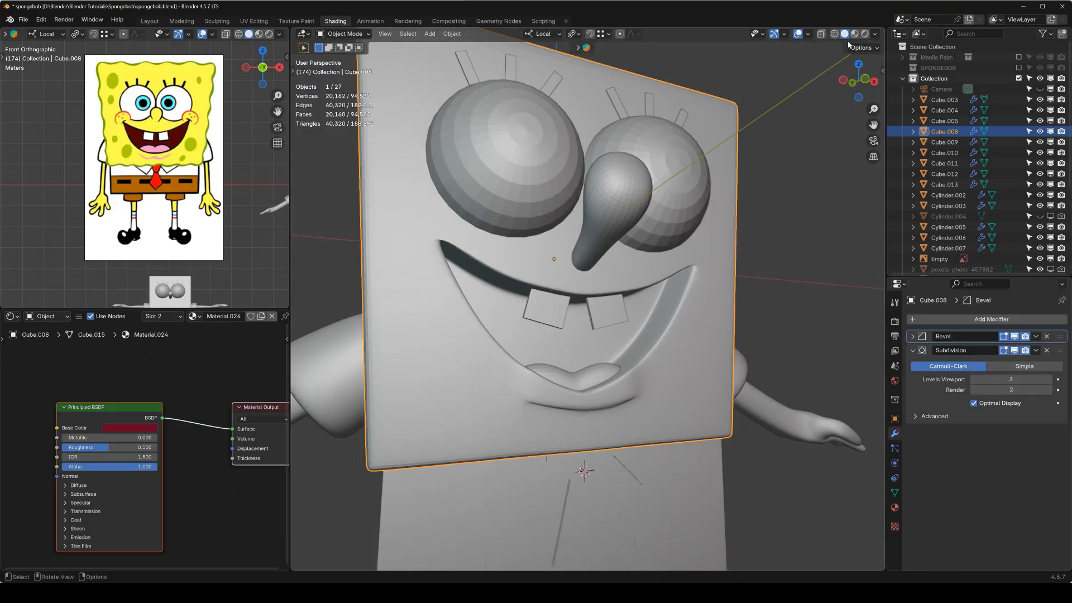
{"action": "left_click", "coordinate": [864, 35]}
{"action": "mouse_move", "coordinate": [725, 270]}
{"action": "middle_mouse_down"}
{"action": "mouse_move", "coordinate": [685, 286]}
{"action": "mouse_move", "coordinate": [556, 287]}
{"action": "mouse_move", "coordinate": [562, 247]}
{"action": "mouse_move", "coordinate": [562, 256]}
{"action": "middle_mouse_up"}
{"action": "scroll", "coordinate": [615, 287], "scroll_direction": "up", "scroll_amount": 3}
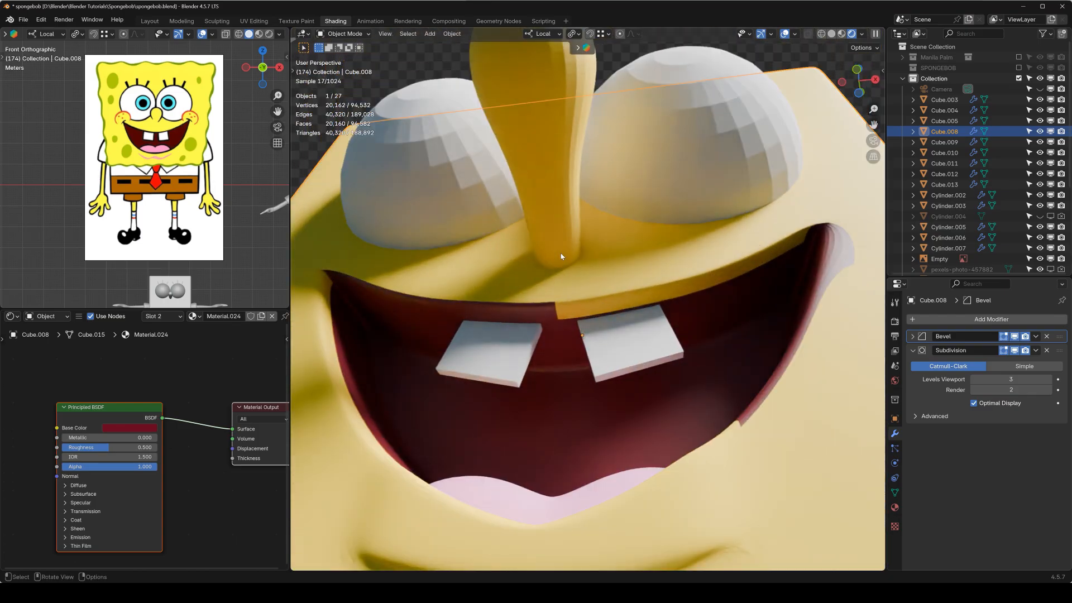
{"action": "middle_click_drag", "start_coordinate": [398, 357], "coordinate": [392, 362]}
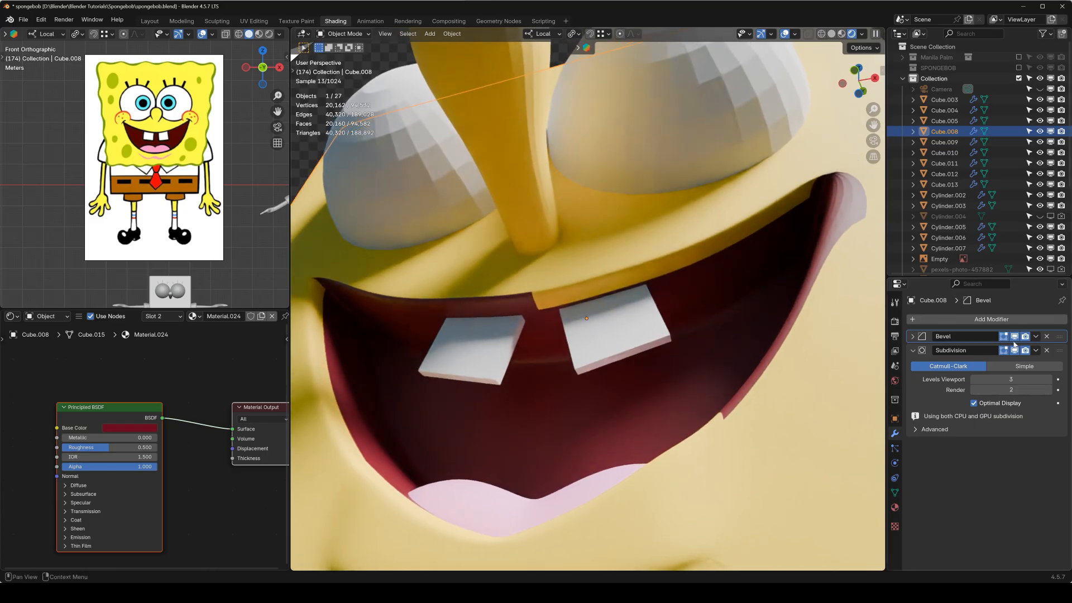
Turn off the body's Subdivision and Bevel viewport display and open its mouth faces in Edit Mode with solid shading
{"action": "left_click", "coordinate": [1015, 350]}
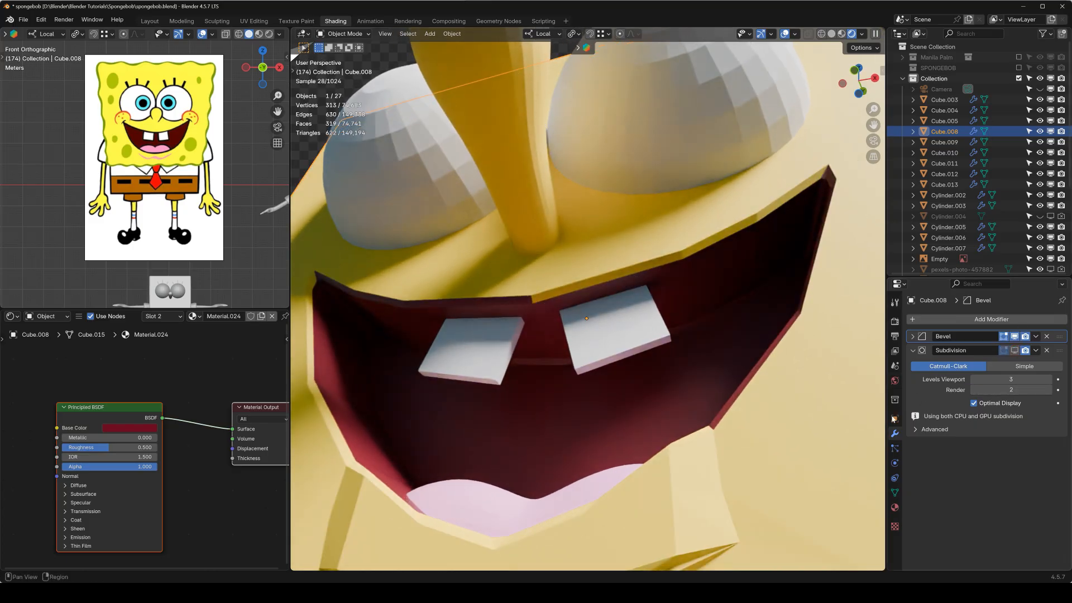
{"action": "left_click", "coordinate": [895, 508]}
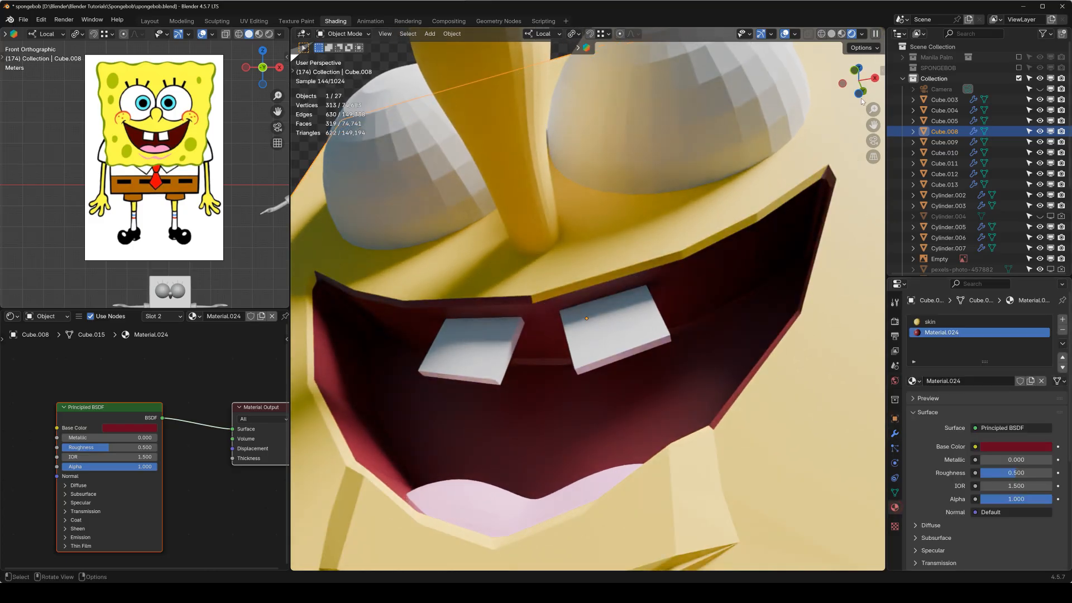
{"action": "left_click", "coordinate": [833, 34]}
{"action": "key", "text": "Tab"}
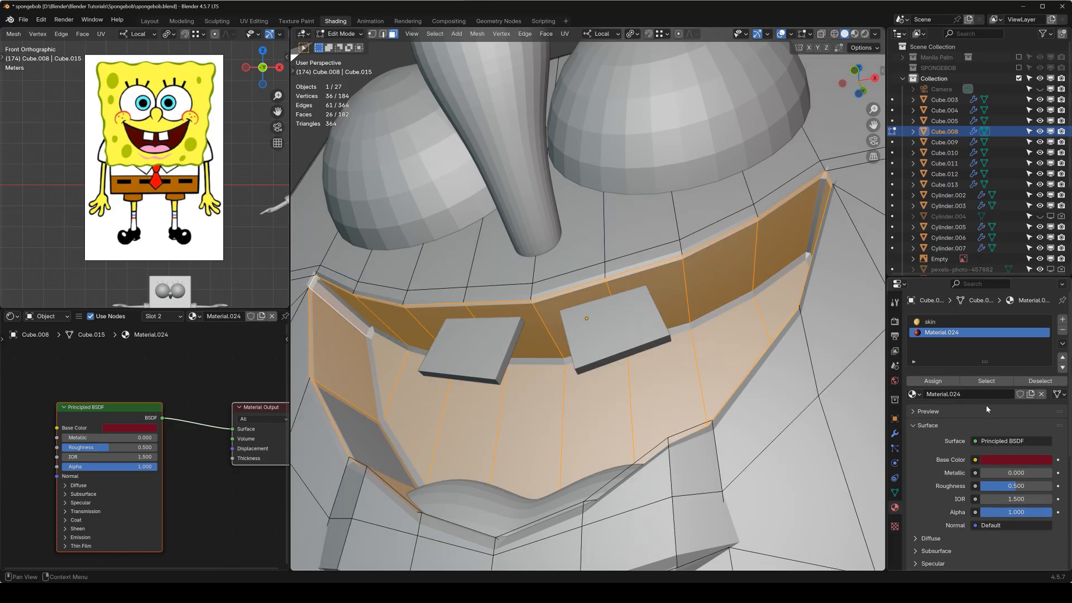
{"action": "middle_click_drag", "start_coordinate": [574, 434], "coordinate": [604, 458]}
{"action": "middle_click_drag", "start_coordinate": [681, 367], "coordinate": [832, 412], "text": "shift"}
{"action": "scroll", "coordinate": [545, 353], "scroll_direction": "up", "scroll_amount": 5}
{"action": "middle_click_drag", "start_coordinate": [539, 323], "coordinate": [511, 332]}
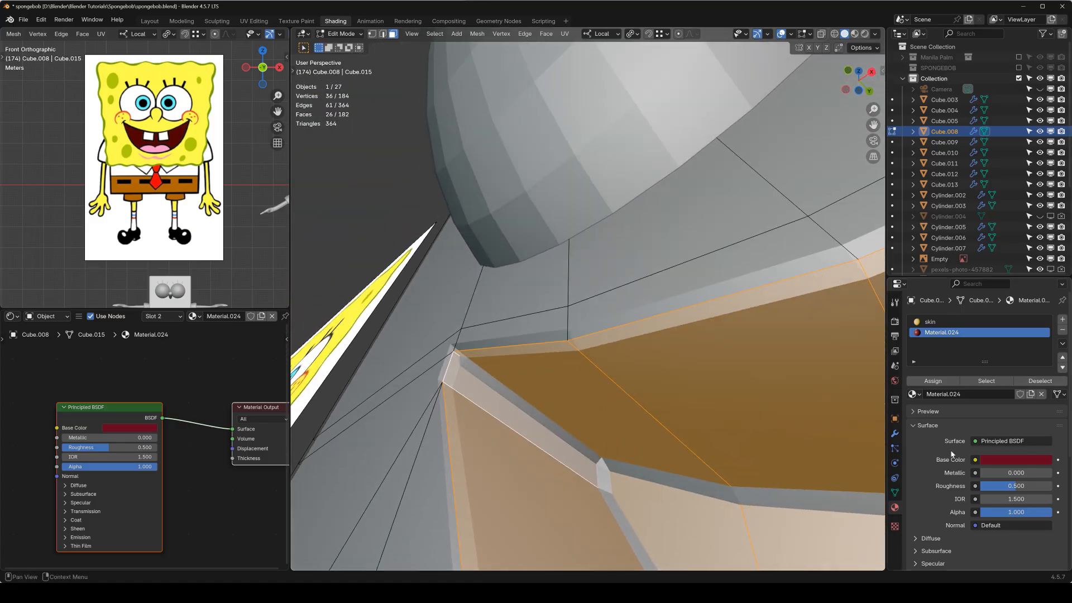
{"action": "left_click", "coordinate": [894, 434]}
{"action": "left_click", "coordinate": [1014, 336]}
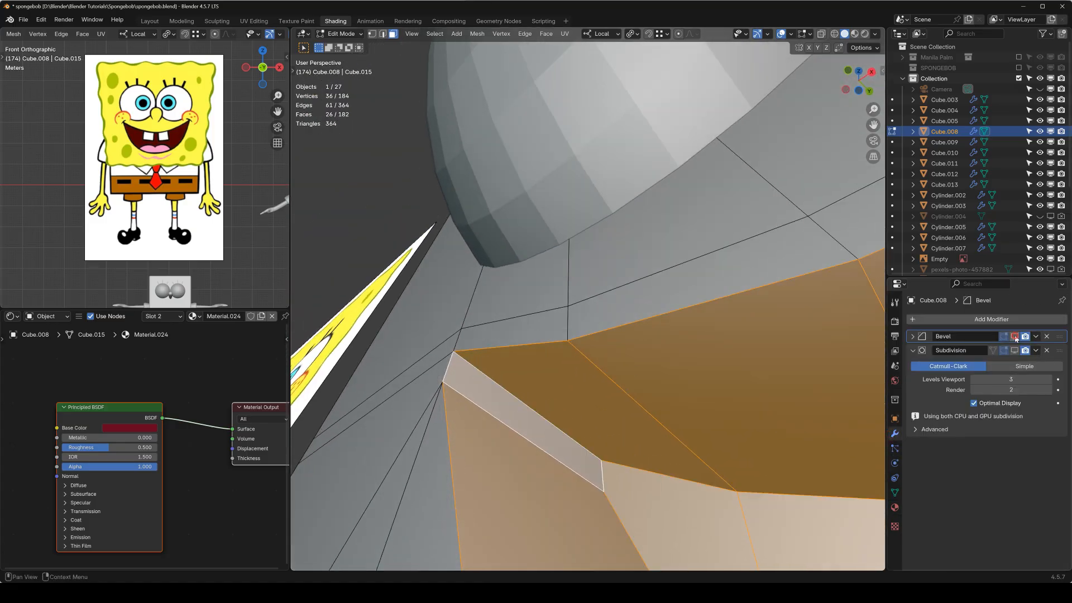
Add the four rim faces below the tongue to the mouth selection and assign Material.024 to them
{"action": "mouse_move", "coordinate": [606, 401]}
{"action": "middle_mouse_down"}
{"action": "mouse_move", "coordinate": [638, 372]}
{"action": "mouse_move", "coordinate": [620, 369]}
{"action": "mouse_move", "coordinate": [614, 391]}
{"action": "middle_mouse_up"}
{"action": "middle_click_drag", "start_coordinate": [581, 441], "coordinate": [588, 78], "text": "shift"}
{"action": "scroll", "coordinate": [416, 421], "scroll_direction": "up", "scroll_amount": 3}
{"action": "middle_click_drag", "start_coordinate": [416, 421], "coordinate": [384, 414], "text": "shift"}
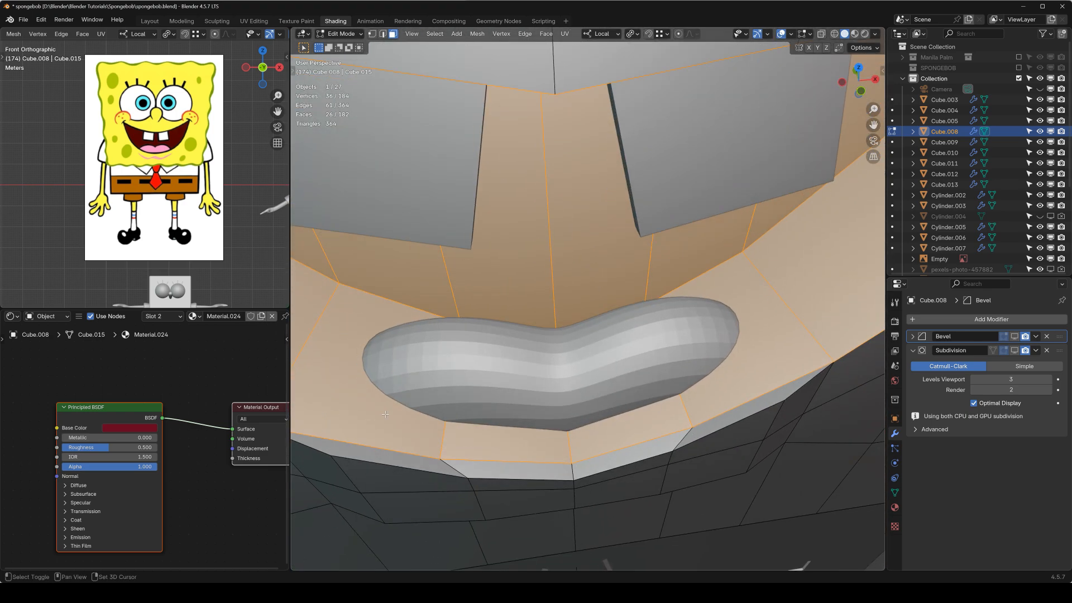
{"action": "left_click", "coordinate": [422, 466], "text": "shift"}
{"action": "left_click", "coordinate": [506, 469], "text": "shift"}
{"action": "left_click", "coordinate": [594, 464], "text": "shift"}
{"action": "left_click", "coordinate": [726, 424], "text": "shift"}
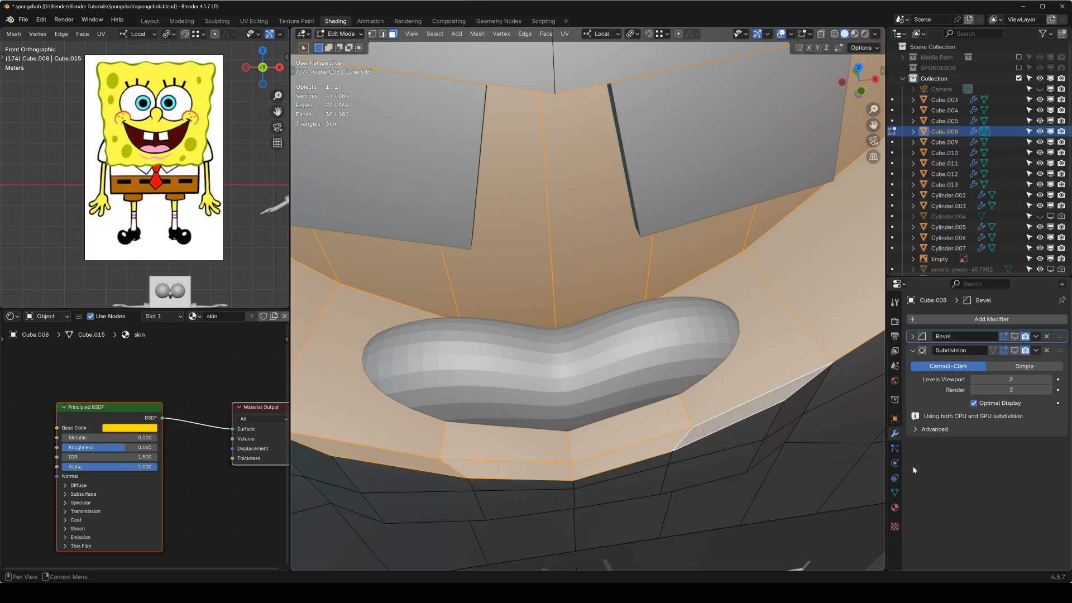
{"action": "left_click", "coordinate": [895, 507]}
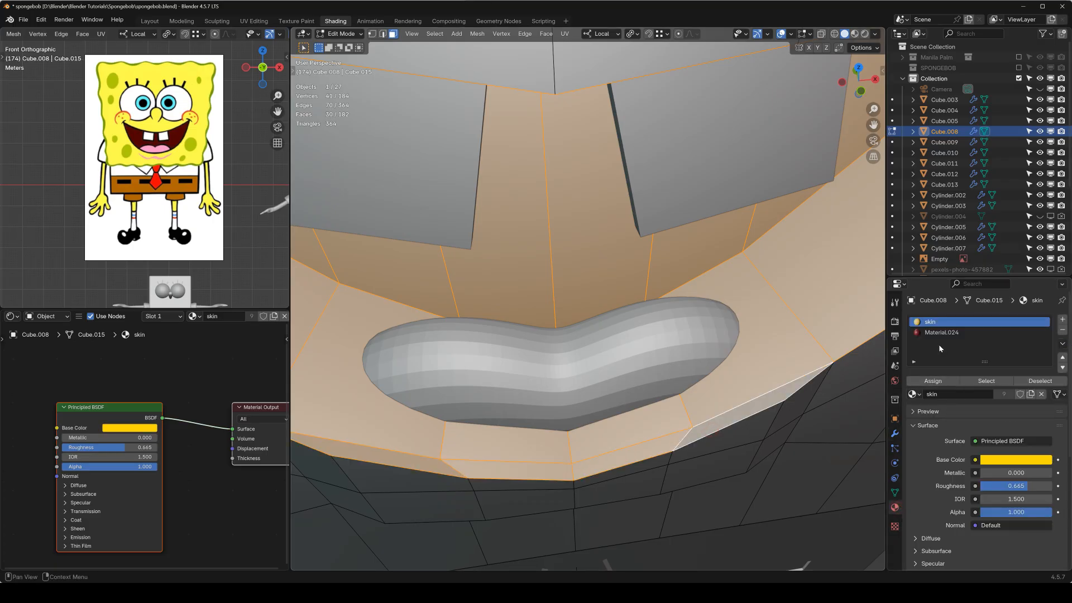
{"action": "left_click", "coordinate": [941, 333]}
Leave Edit Mode, turn the Bevel and Subdivision viewport display back on and check the mouth in rendered shading
{"action": "middle_click_drag", "start_coordinate": [507, 364], "coordinate": [526, 352]}
{"action": "key", "text": "Tab"}
{"action": "middle_click_drag", "start_coordinate": [569, 301], "coordinate": [574, 371], "text": "shift"}
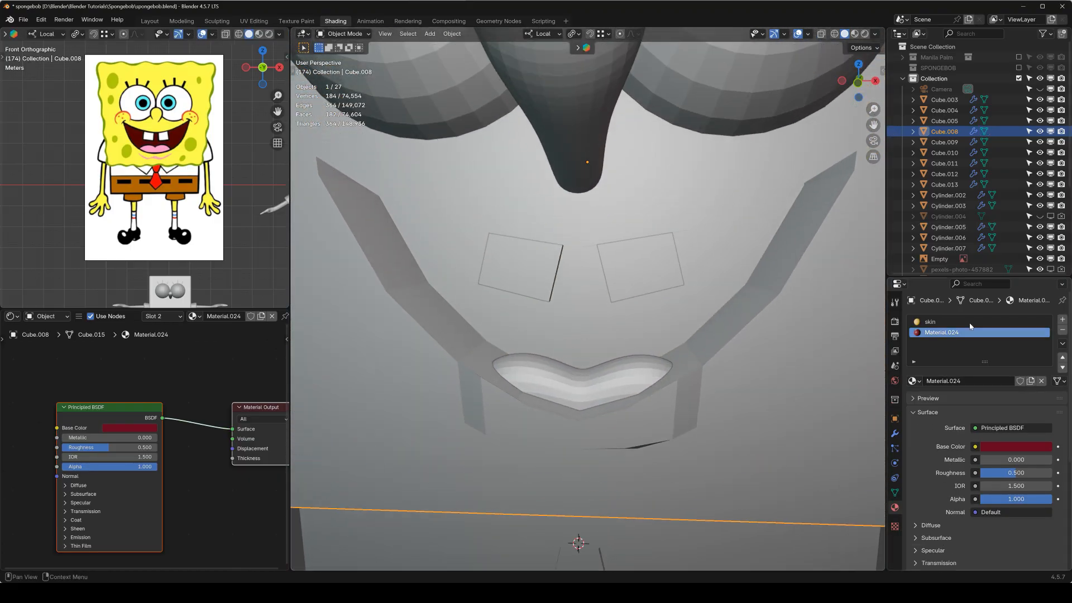
{"action": "left_click", "coordinate": [895, 434]}
{"action": "left_click", "coordinate": [1014, 337]}
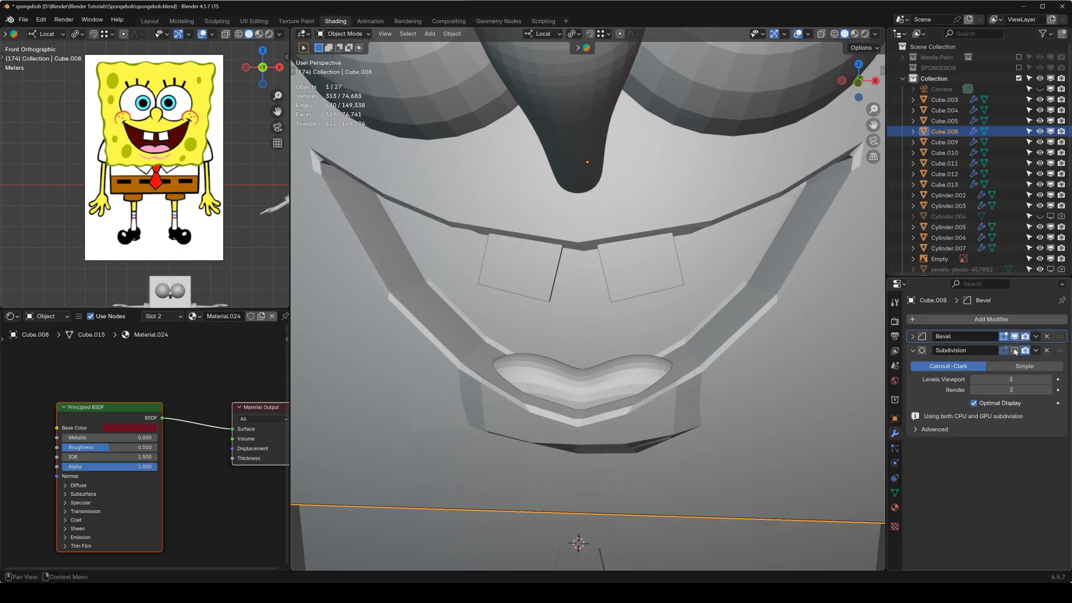
{"action": "left_click", "coordinate": [1014, 351]}
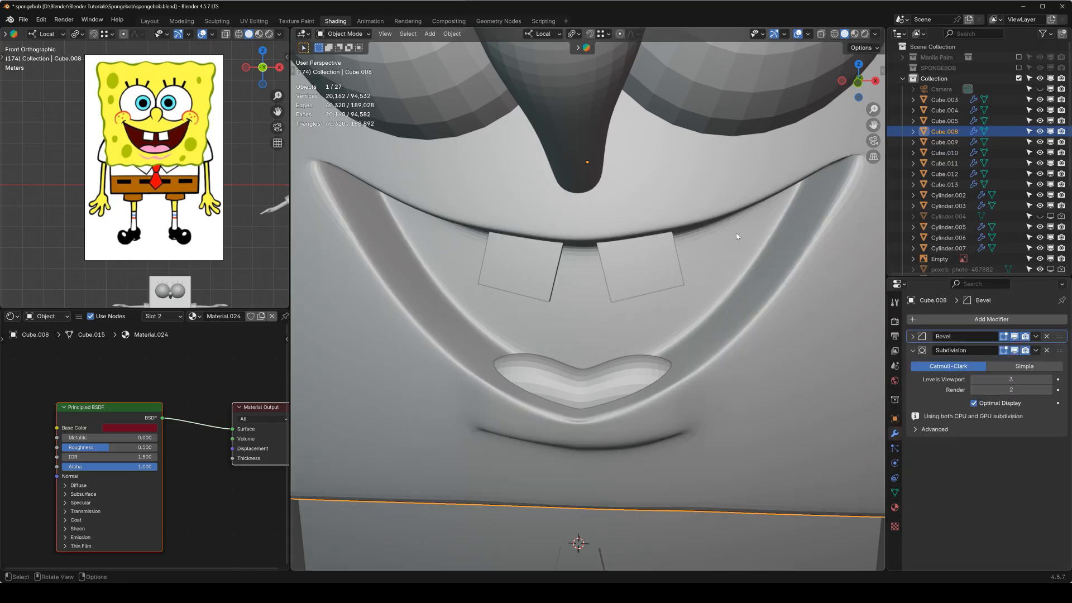
{"action": "left_click", "coordinate": [864, 35]}
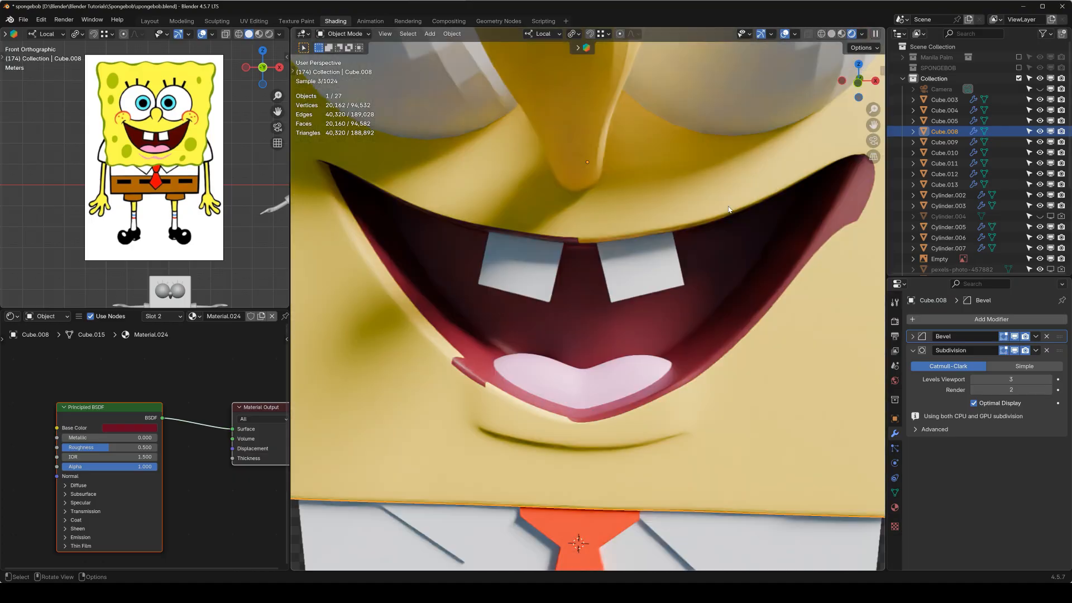
{"action": "middle_click_drag", "start_coordinate": [744, 183], "coordinate": [692, 261]}
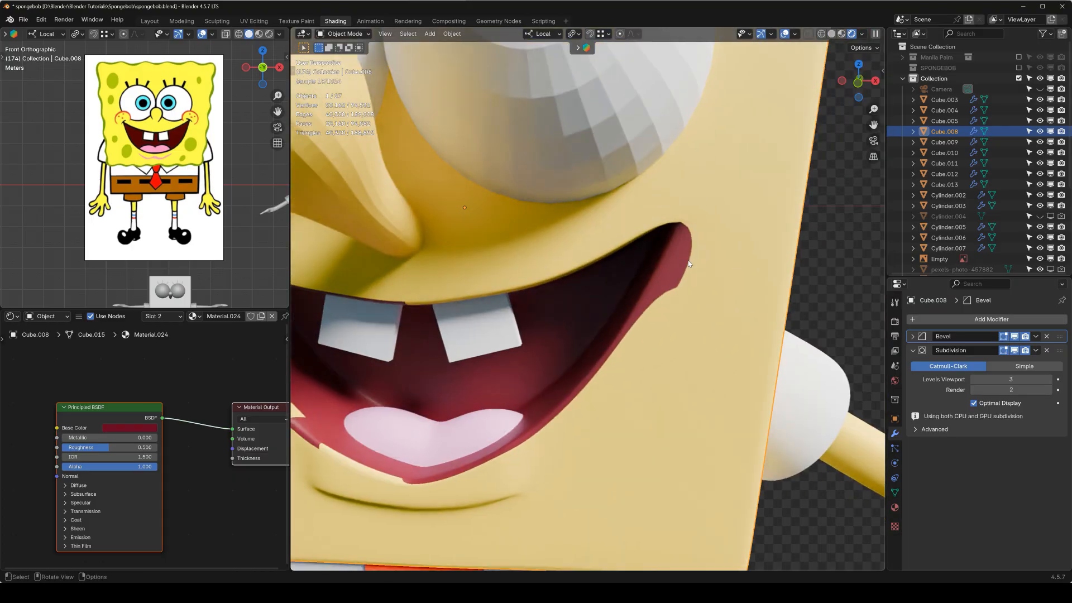
Add a vertical loop cut beside the mouth corner on the character's left, slid toward the corner to a factor of -0.878
{"action": "key", "text": "KP_1"}
{"action": "key", "text": "Tab"}
{"action": "key", "text": "g"}
{"action": "key", "text": "g"}
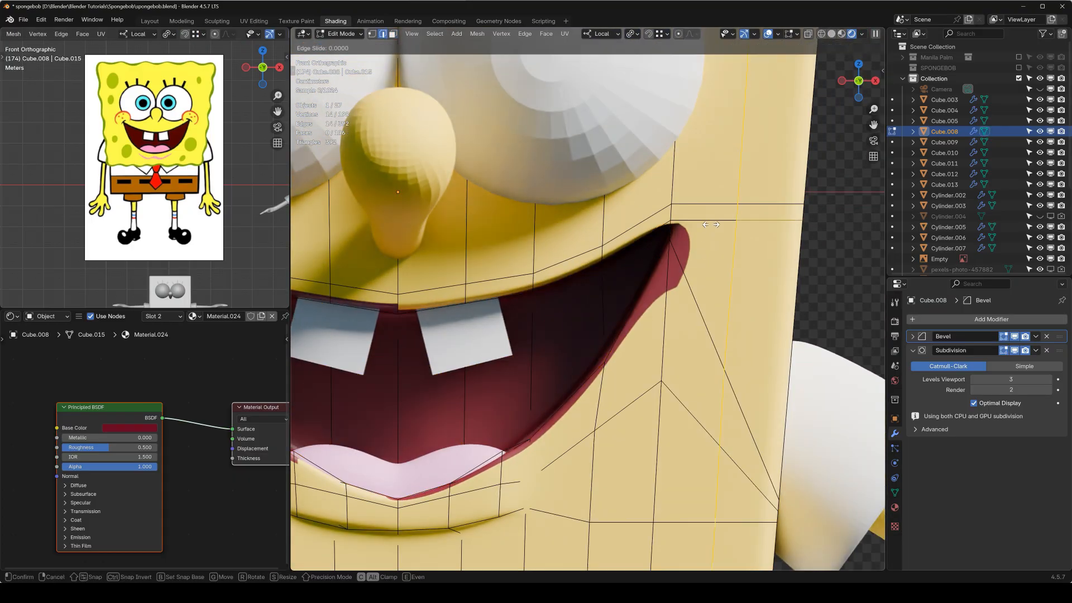
{"action": "left_click", "coordinate": [652, 240]}
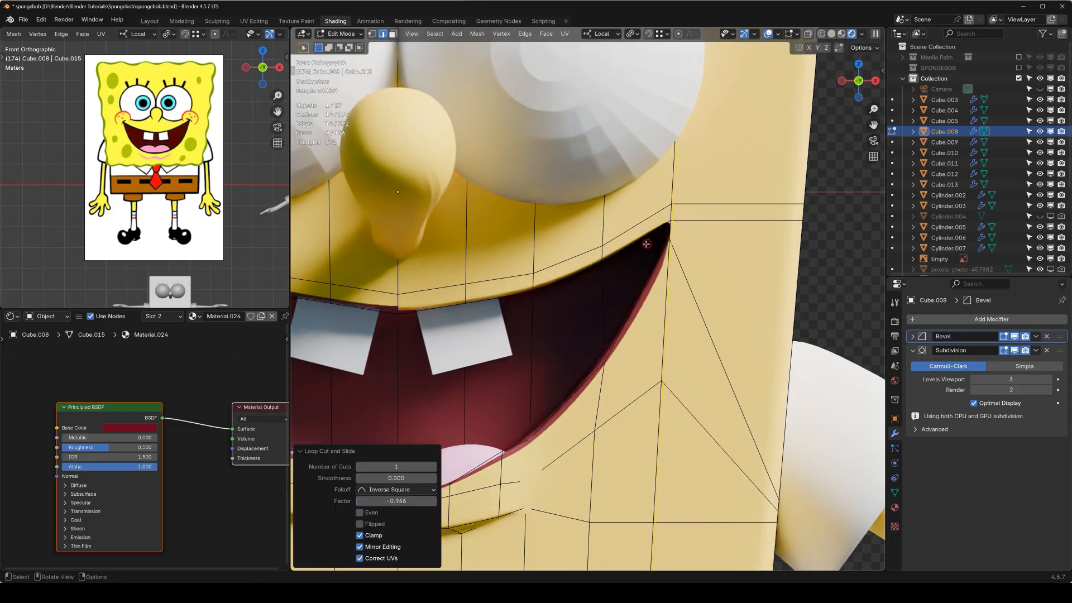
{"action": "key", "text": "ctrl+r"}
{"action": "left_click", "coordinate": [719, 226]}
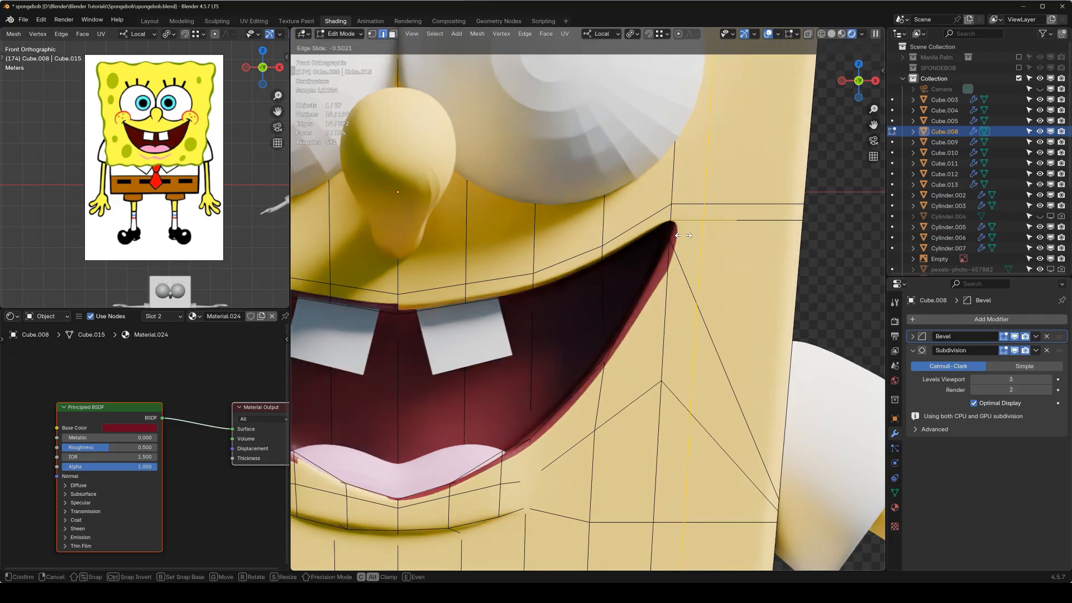
{"action": "left_click", "coordinate": [659, 246]}
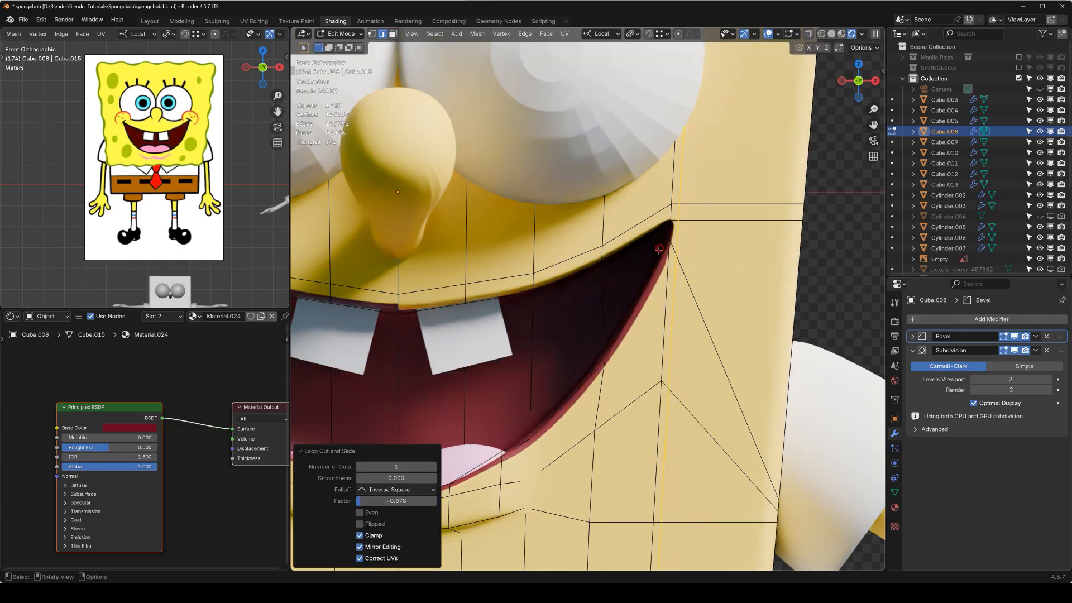
Add a loop cut around the mouth outline and slide it close to the lip edge
{"action": "scroll", "coordinate": [660, 247], "scroll_direction": "down", "scroll_amount": 2}
{"action": "middle_click_drag", "start_coordinate": [653, 248], "coordinate": [856, 215], "text": "shift"}
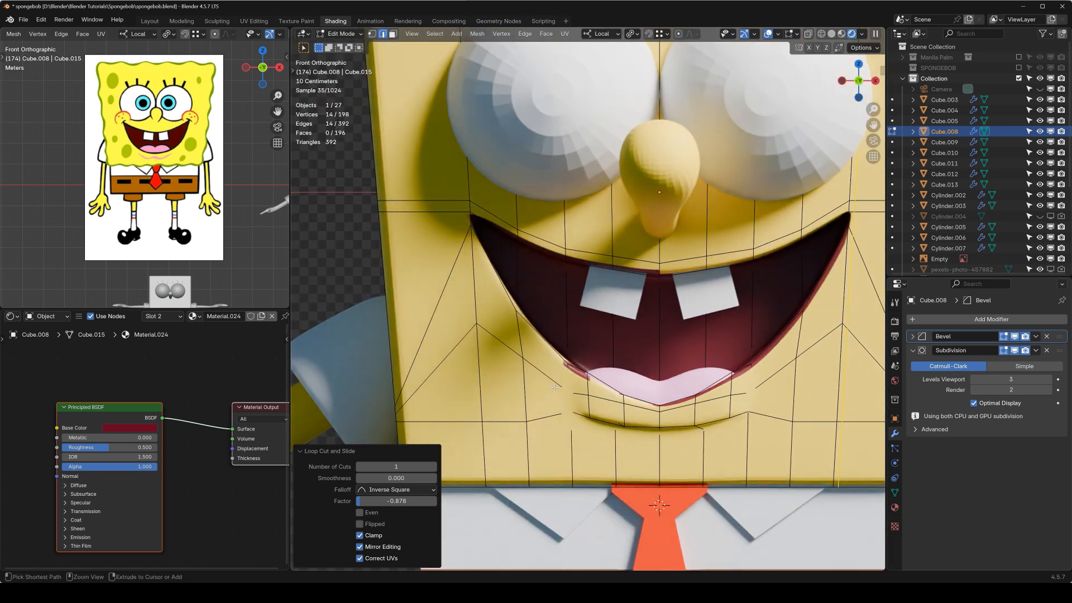
{"action": "key", "text": "ctrl+r"}
{"action": "left_click", "coordinate": [570, 373]}
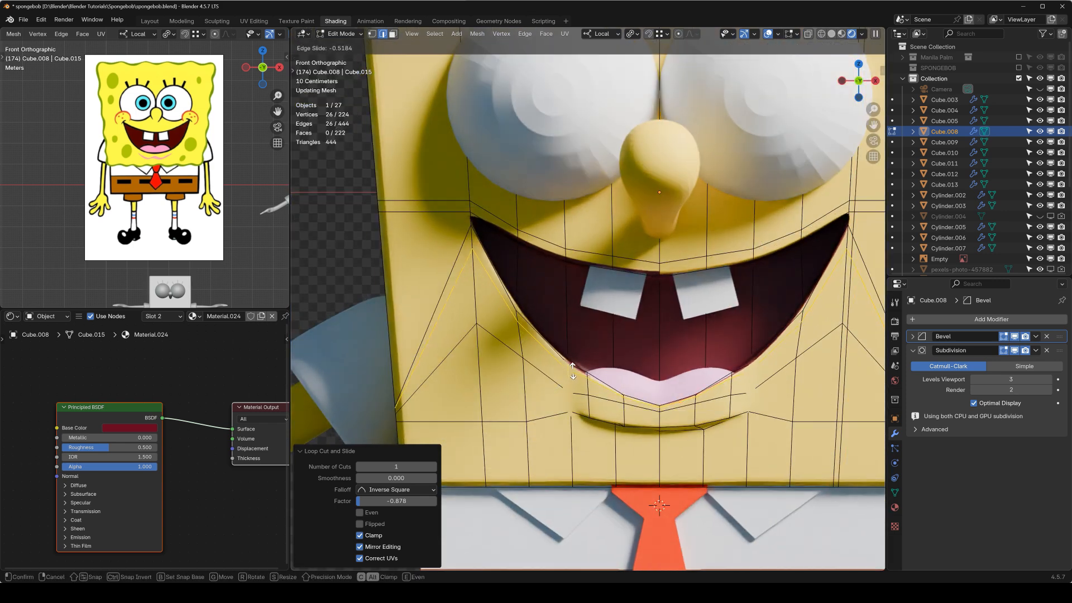
{"action": "left_click", "coordinate": [573, 369]}
{"action": "middle_click_drag", "start_coordinate": [553, 312], "coordinate": [612, 371]}
{"action": "scroll", "coordinate": [523, 345], "scroll_direction": "up", "scroll_amount": 3}
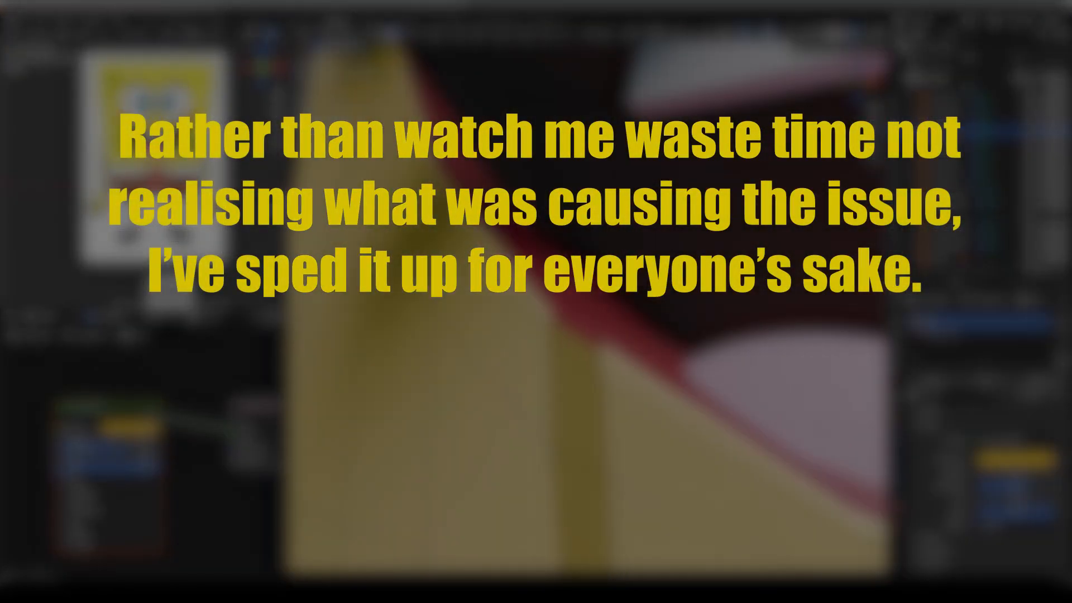
Inspect the jagged color edge along the mouth from several angles and turn off the Bevel modifier's viewport display
{"action": "scroll", "coordinate": [586, 310], "scroll_direction": "down", "scroll_amount": 3}
{"action": "middle_click_drag", "start_coordinate": [586, 310], "coordinate": [670, 279]}
{"action": "scroll", "coordinate": [586, 310], "scroll_direction": "up", "scroll_amount": 4}
{"action": "scroll", "coordinate": [586, 310], "scroll_direction": "down", "scroll_amount": 3}
{"action": "middle_click_drag", "start_coordinate": [569, 305], "coordinate": [625, 279]}
{"action": "scroll", "coordinate": [586, 310], "scroll_direction": "up", "scroll_amount": 3}
{"action": "scroll", "coordinate": [586, 310], "scroll_direction": "down", "scroll_amount": 8}
{"action": "scroll", "coordinate": [586, 309], "scroll_direction": "up", "scroll_amount": 6}
{"action": "left_click", "coordinate": [1014, 338]}
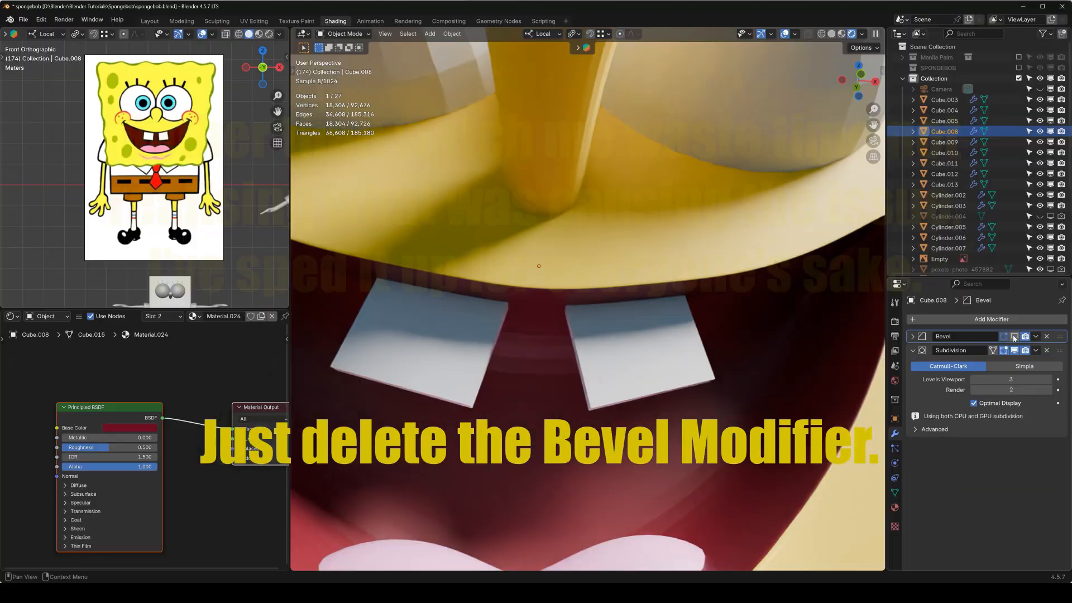
Add a vertical loop cut beside the mouth corner on the character's right, slid tight against the corner
{"action": "scroll", "coordinate": [584, 330], "scroll_direction": "down", "scroll_amount": 3}
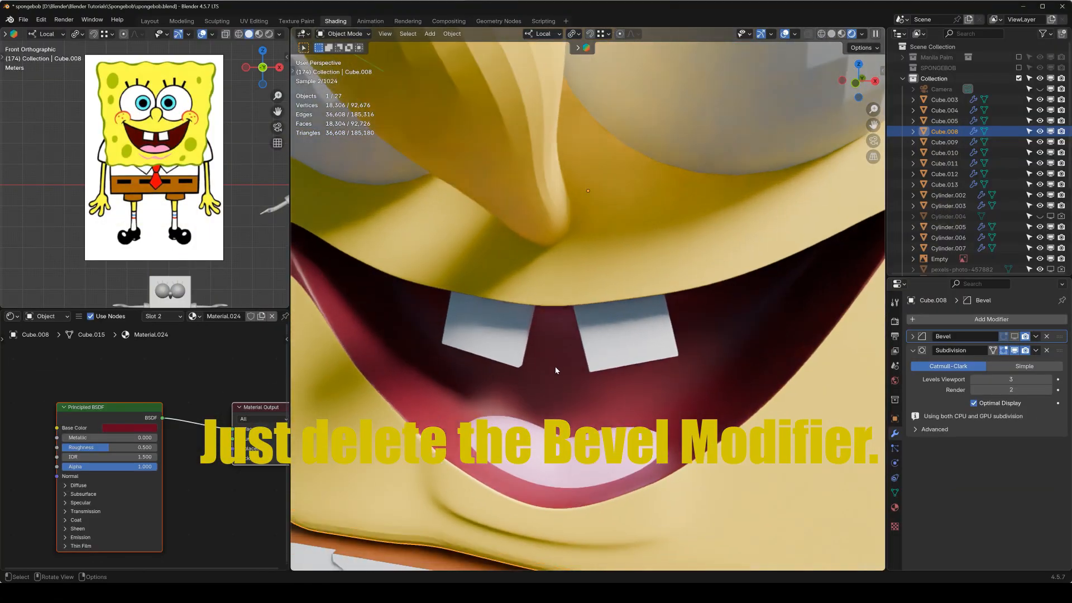
{"action": "middle_click_drag", "start_coordinate": [502, 362], "coordinate": [642, 346], "text": "shift"}
{"action": "key", "text": "Tab"}
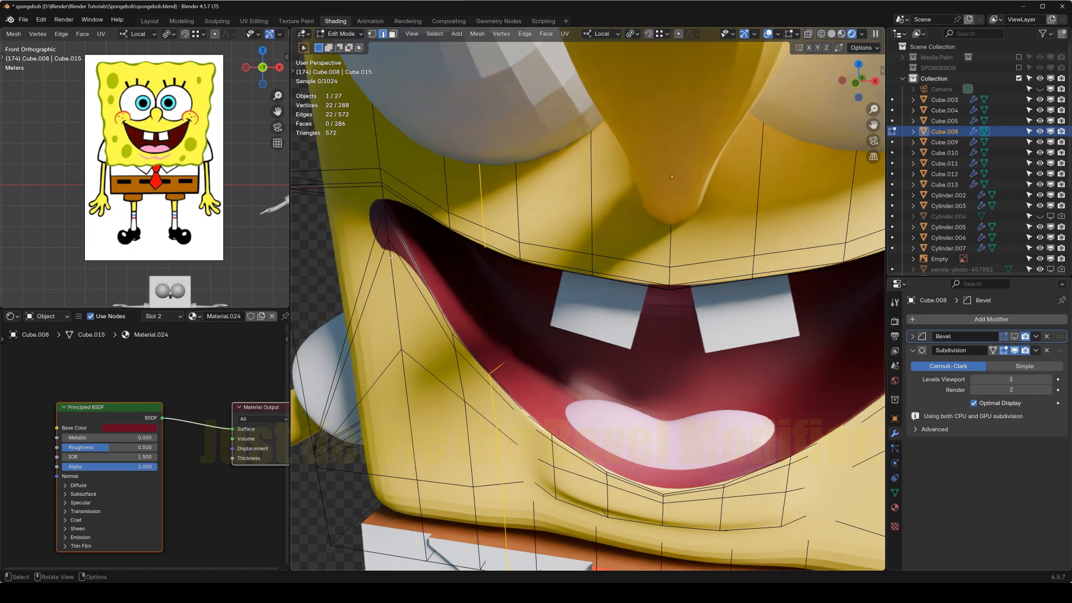
{"action": "key", "text": "ctrl+r"}
{"action": "left_click", "coordinate": [366, 201]}
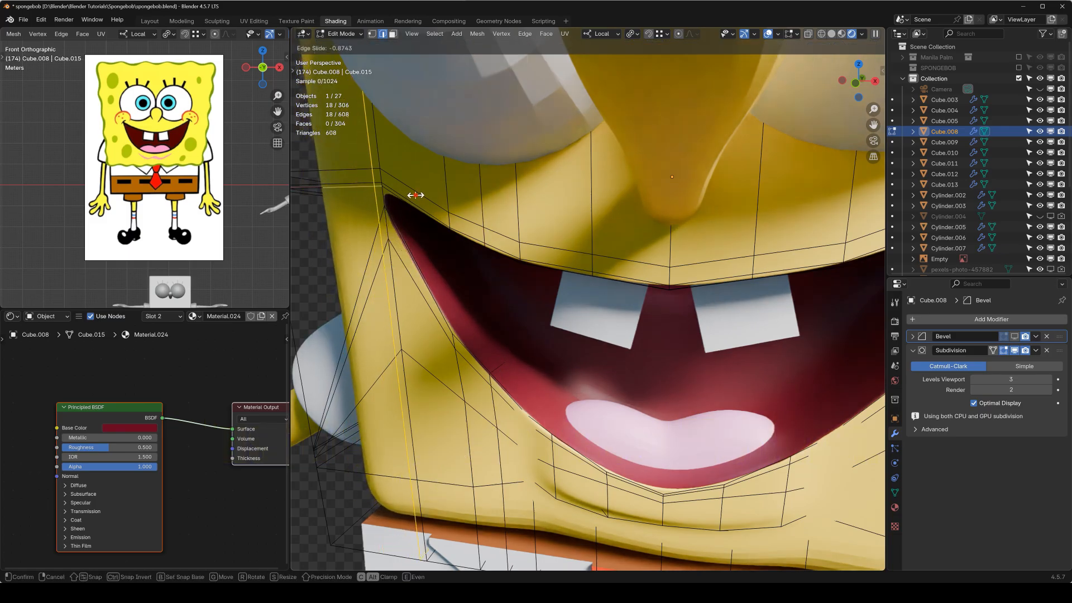
{"action": "left_click", "coordinate": [415, 195]}
{"action": "key", "text": "Tab"}
Check the reshaped mouth and head from the front and delete the body's Bevel modifier
{"action": "key", "text": "KP_1"}
{"action": "scroll", "coordinate": [615, 305], "scroll_direction": "down", "scroll_amount": 6}
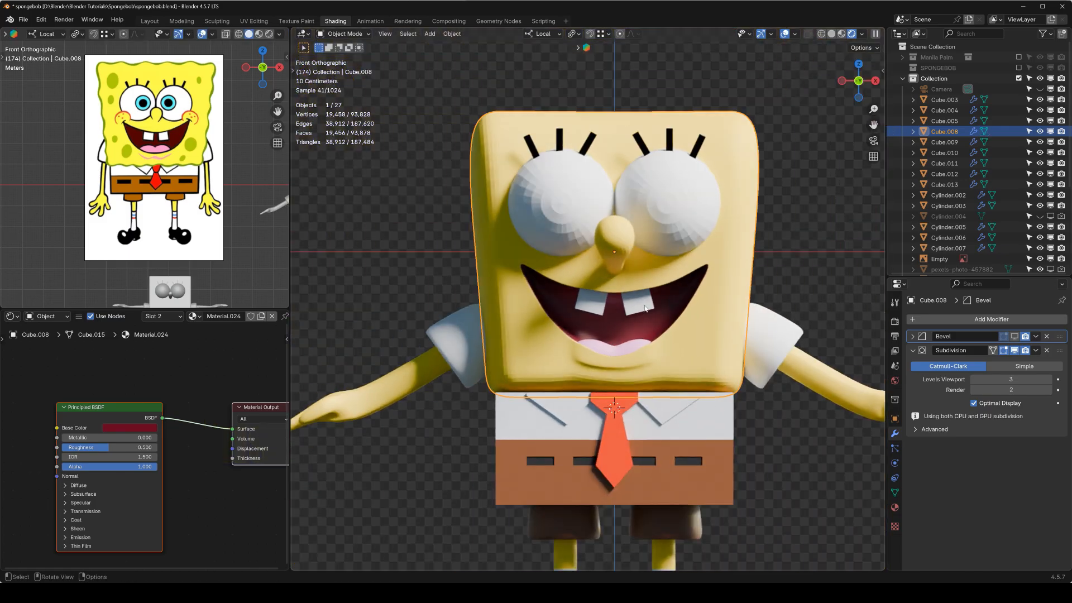
{"action": "mouse_move", "coordinate": [655, 307]}
{"action": "middle_mouse_down"}
{"action": "mouse_move", "coordinate": [702, 311]}
{"action": "mouse_move", "coordinate": [652, 313]}
{"action": "middle_mouse_up"}
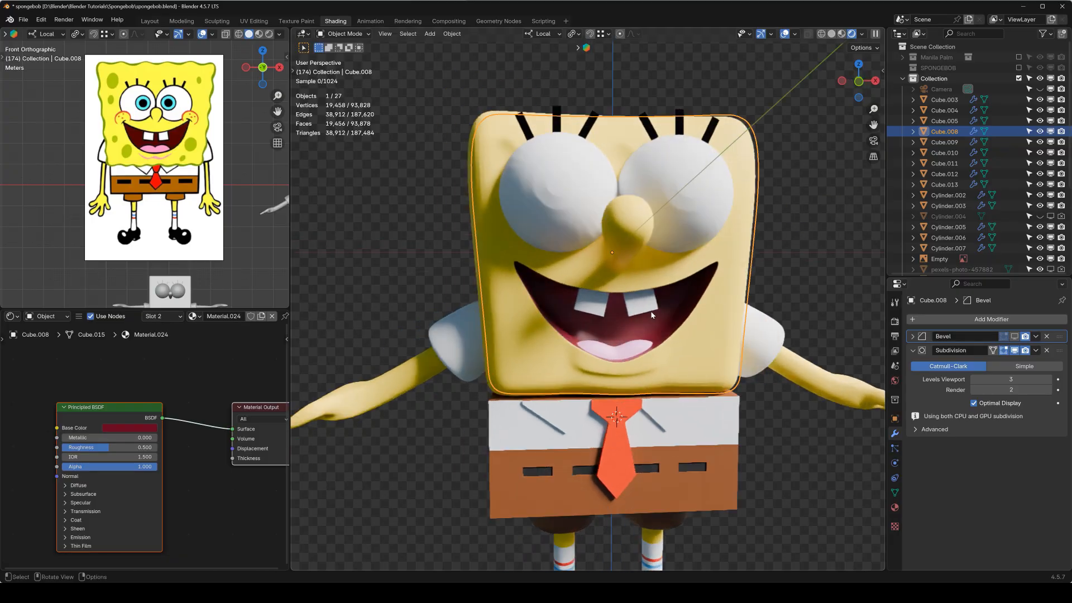
{"action": "key", "text": "KP_1"}
{"action": "scroll", "coordinate": [642, 312], "scroll_direction": "up", "scroll_amount": 4}
{"action": "key", "text": "Tab"}
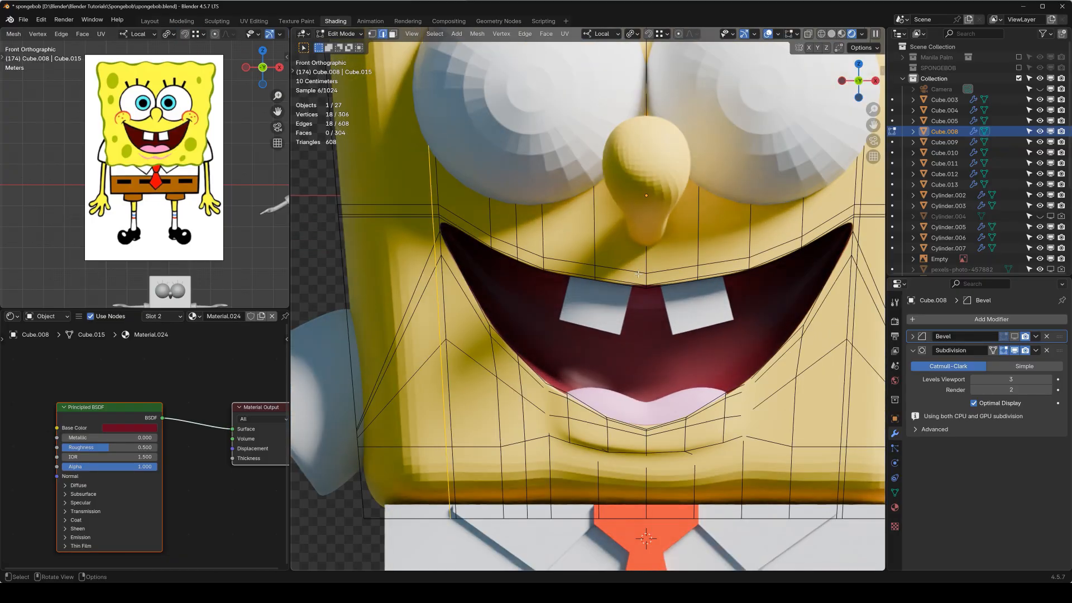
{"action": "key", "text": "Tab"}
{"action": "scroll", "coordinate": [638, 274], "scroll_direction": "down", "scroll_amount": 6}
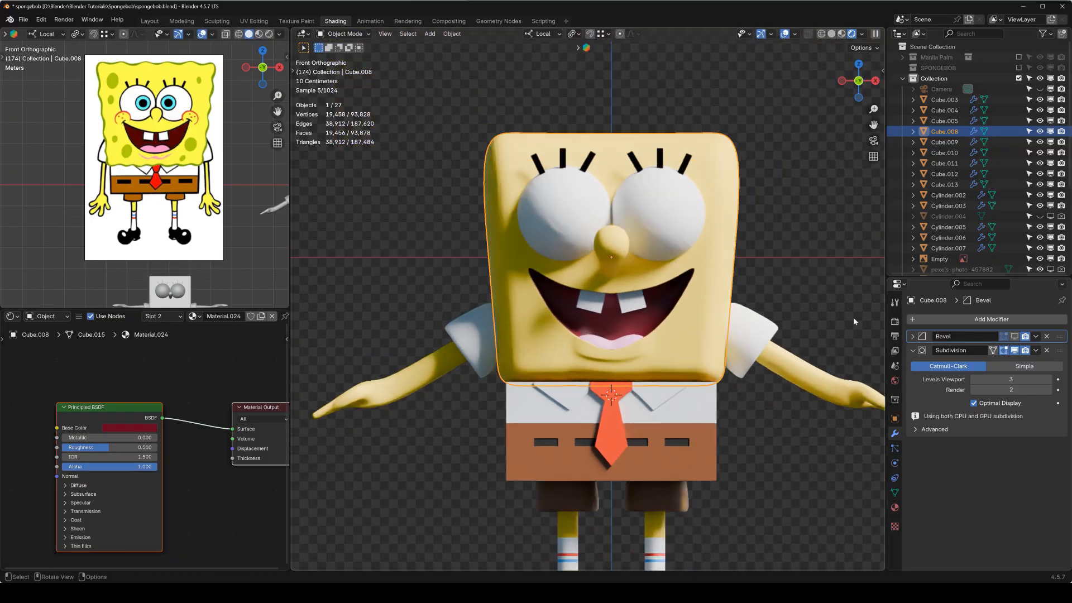
{"action": "key", "text": "ctrl+x"}
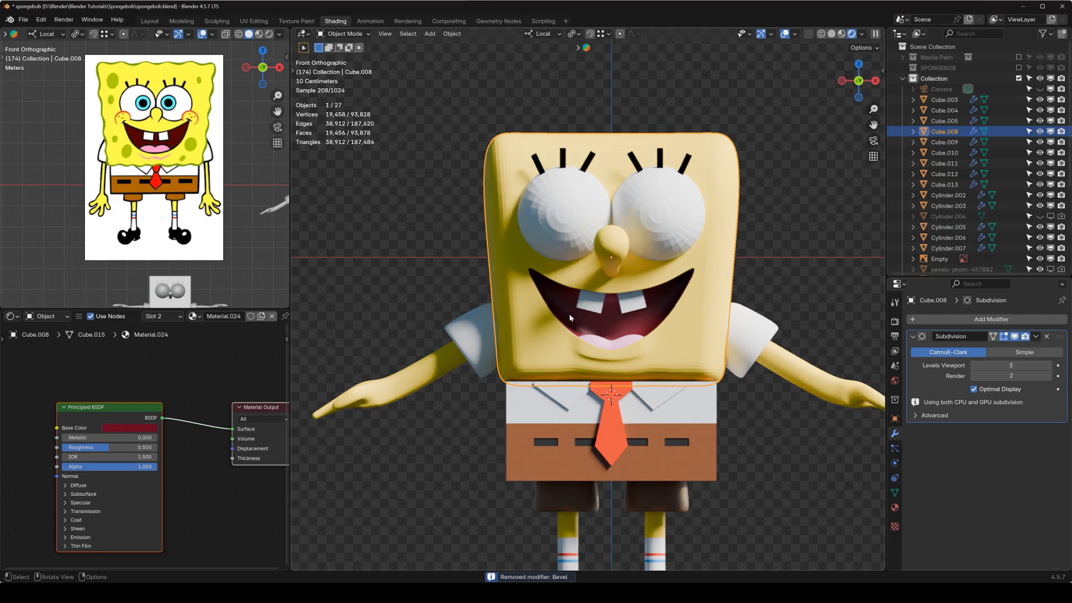
Add a horizontal loop cut around the body near its top edge with a factor of -0.904 and leave Edit Mode
{"action": "middle_click_drag", "start_coordinate": [569, 317], "coordinate": [618, 325]}
{"action": "key", "text": "Tab"}
{"action": "scroll", "coordinate": [503, 235], "scroll_direction": "up", "scroll_amount": 2}
{"action": "middle_click_drag", "start_coordinate": [476, 139], "coordinate": [501, 218], "text": "shift"}
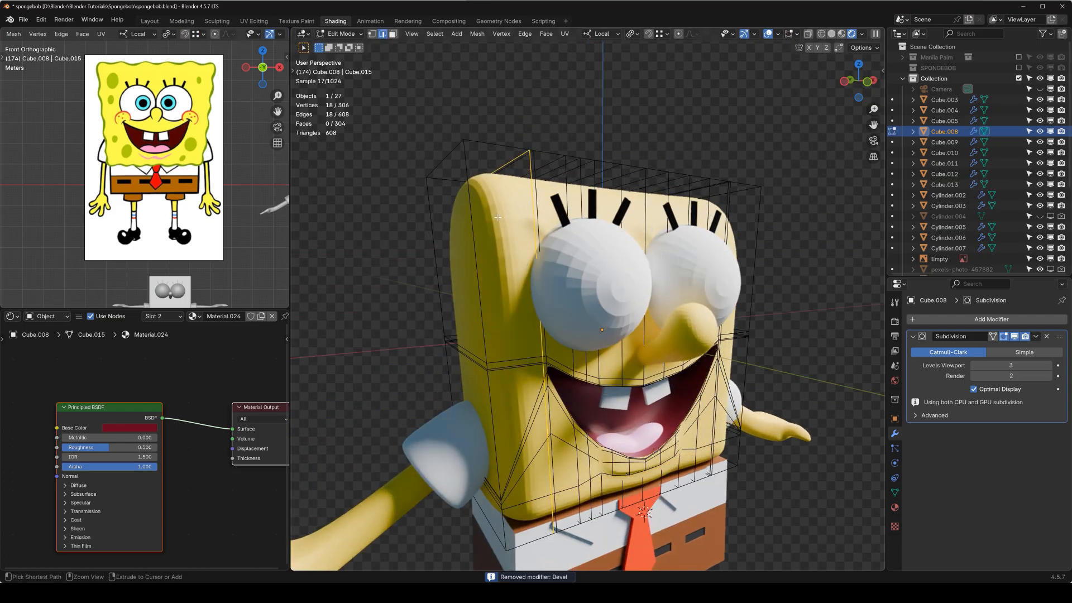
{"action": "key", "text": "ctrl+r"}
{"action": "left_click", "coordinate": [473, 213]}
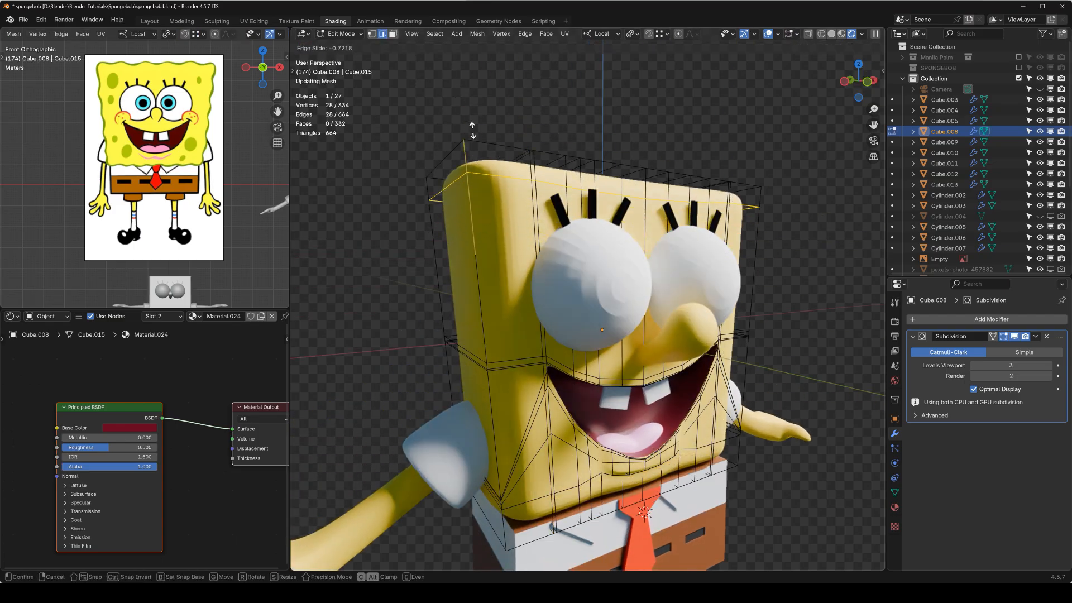
{"action": "left_click", "coordinate": [473, 132]}
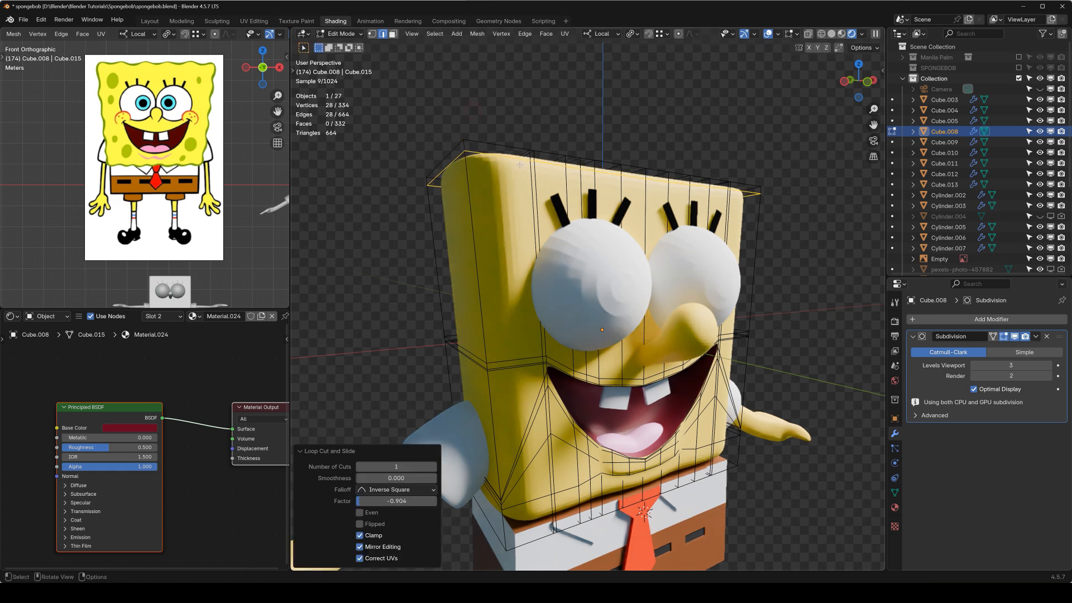
{"action": "key", "text": "Tab"}
Set the Subdivision modifier's viewport and render levels to 4 and deselect the body in front view
{"action": "left_click", "coordinate": [1047, 365]}
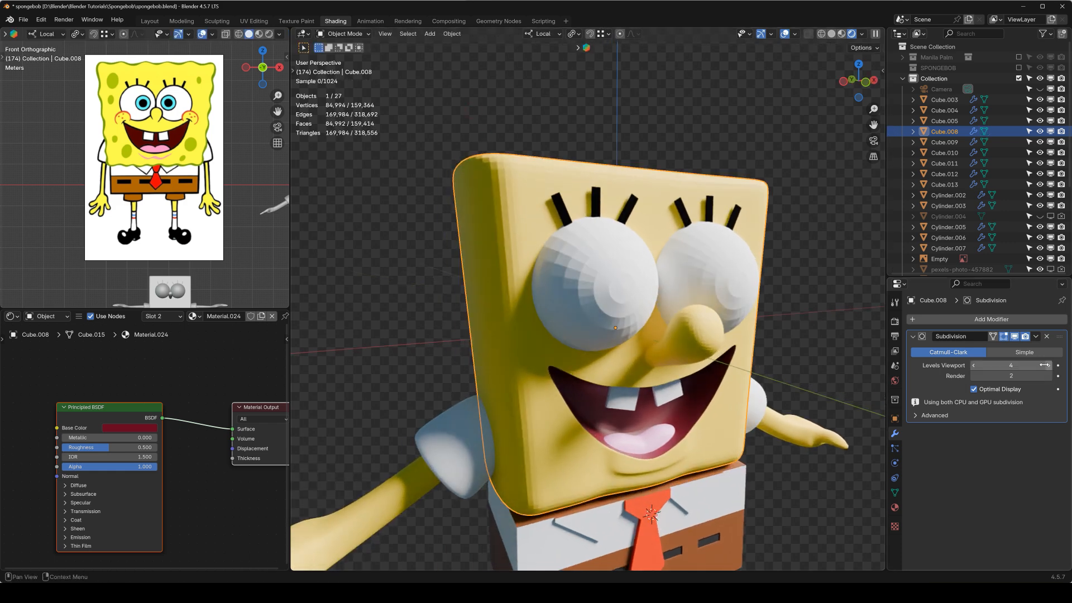
{"action": "key", "text": "KP_1"}
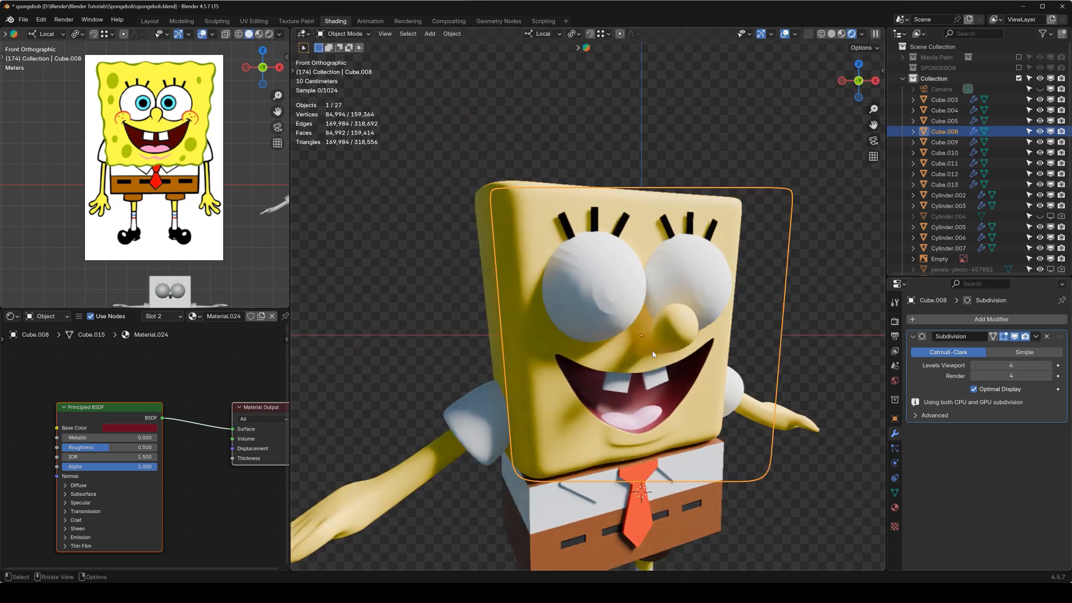
{"action": "left_click", "coordinate": [802, 135]}
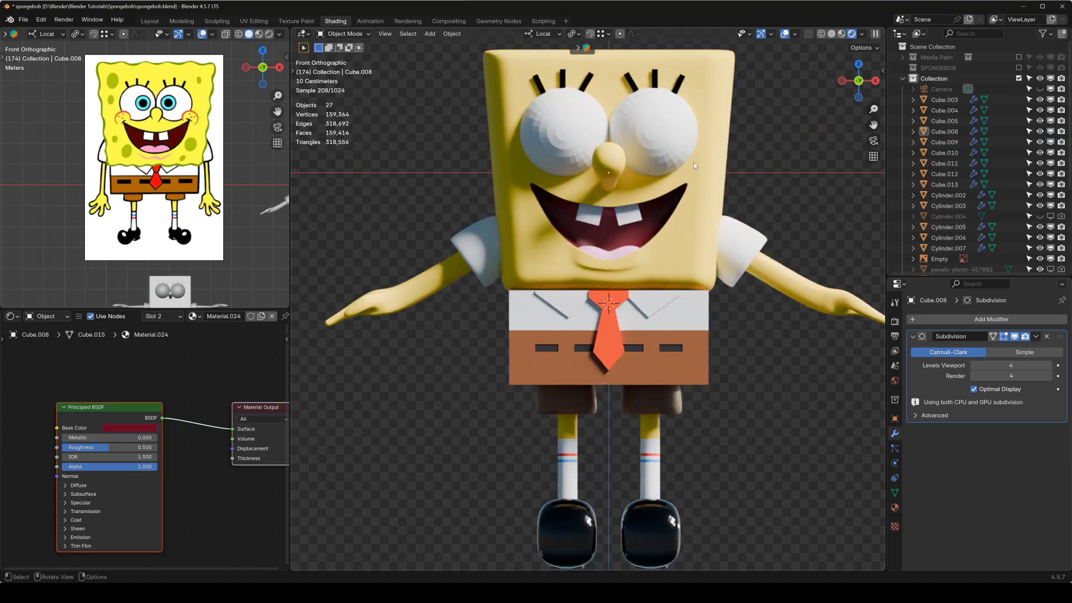
Enter Edit Mode on the eyes in solid view and select the innermost circle of faces at the eye's centre
{"action": "middle_click_drag", "start_coordinate": [580, 259], "coordinate": [577, 289], "text": "shift"}
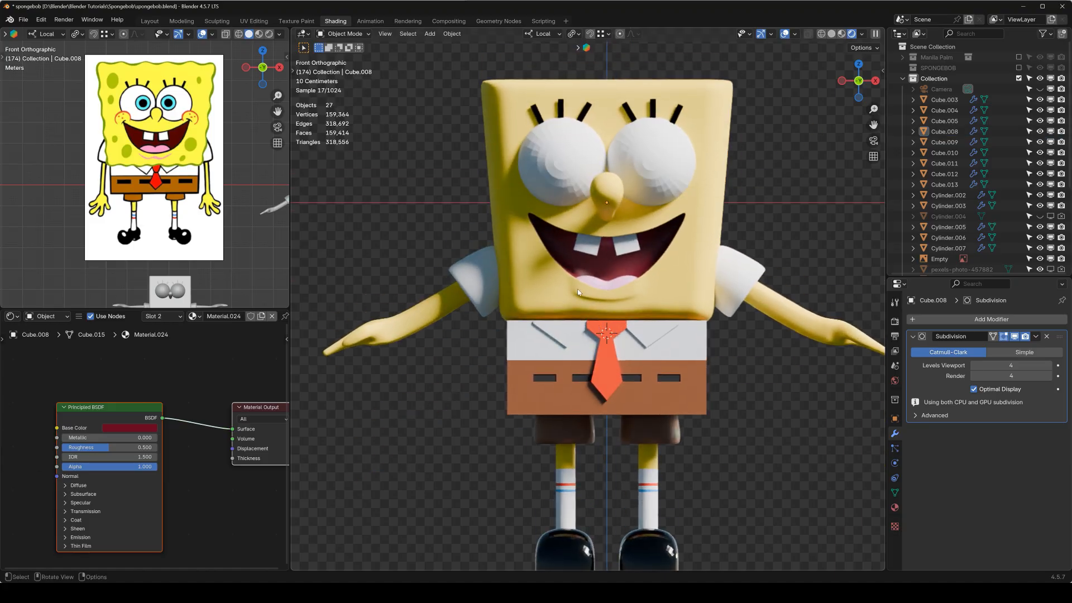
{"action": "middle_click_drag", "start_coordinate": [555, 246], "coordinate": [570, 326], "text": "shift"}
{"action": "left_click", "coordinate": [557, 239]}
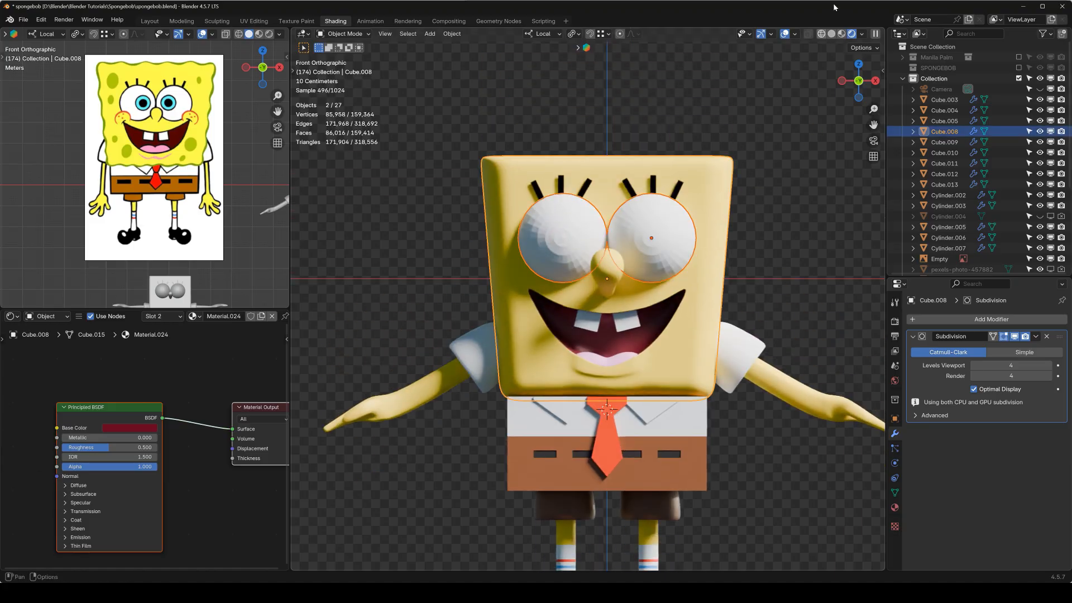
{"action": "left_click", "coordinate": [830, 34]}
{"action": "scroll", "coordinate": [608, 203], "scroll_direction": "up", "scroll_amount": 3}
{"action": "key", "text": "Tab"}
{"action": "mouse_move", "coordinate": [667, 179]}
{"action": "middle_mouse_down", "text": "shift"}
{"action": "mouse_move", "coordinate": [532, 239]}
{"action": "mouse_move", "coordinate": [542, 293]}
{"action": "middle_mouse_up", "text": "shift"}
{"action": "scroll", "coordinate": [532, 239], "scroll_direction": "up", "scroll_amount": 3}
{"action": "scroll", "coordinate": [532, 239], "scroll_direction": "up", "scroll_amount": 2}
{"action": "left_click_drag", "start_coordinate": [552, 252], "coordinate": [505, 210]}
{"action": "left_click", "coordinate": [393, 34]}
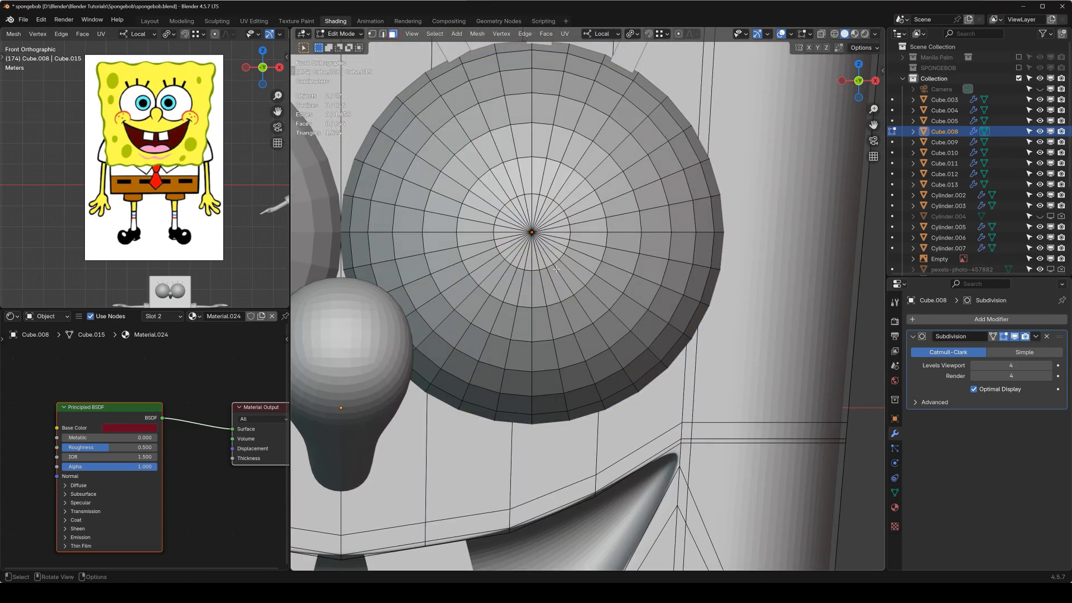
{"action": "left_click_drag", "start_coordinate": [521, 214], "coordinate": [544, 245]}
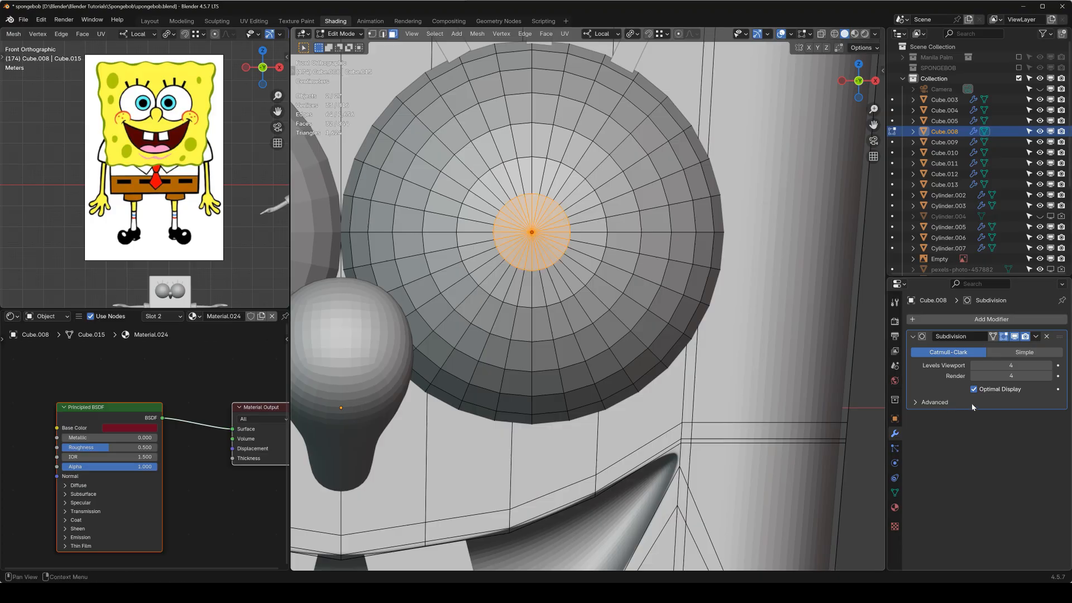
Leave Edit Mode, select only the eyes, and add a material slot using the existing white material named Material
{"action": "left_click", "coordinate": [895, 507]}
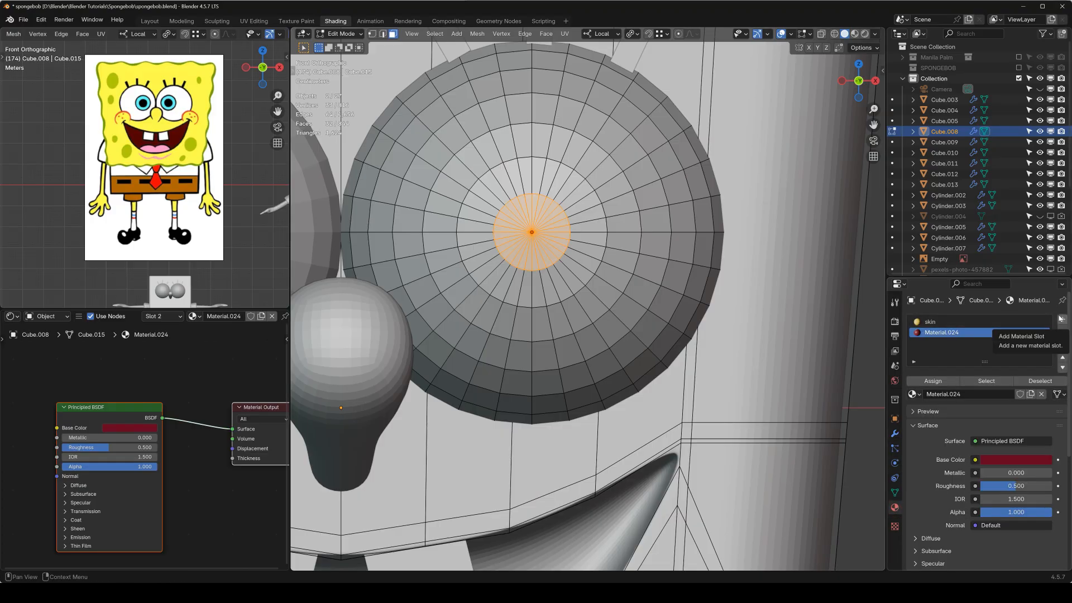
{"action": "key", "text": "Tab"}
{"action": "left_click", "coordinate": [658, 230]}
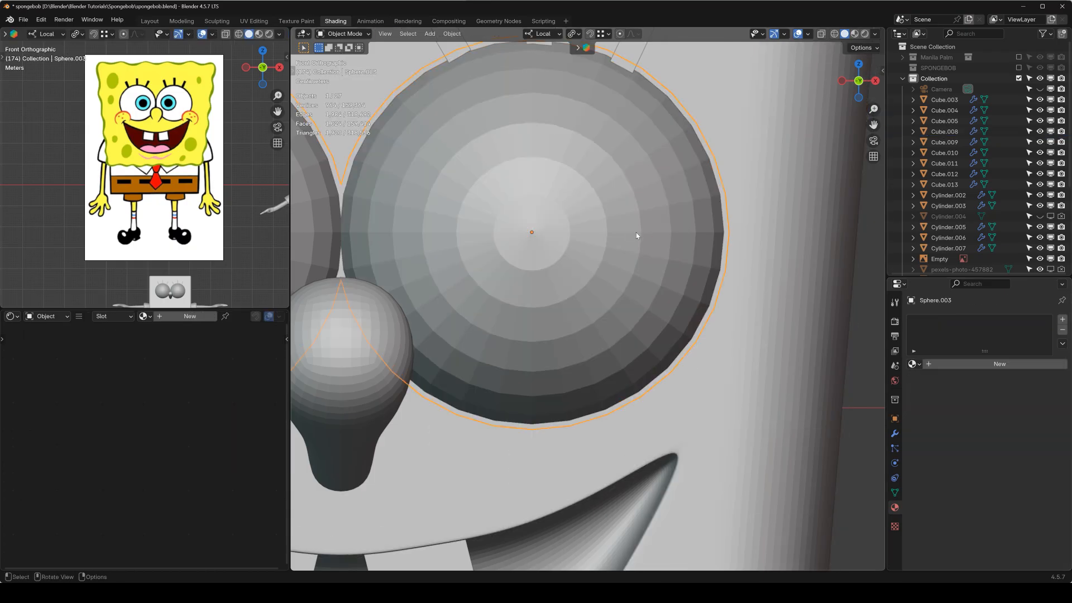
{"action": "key", "text": "Tab"}
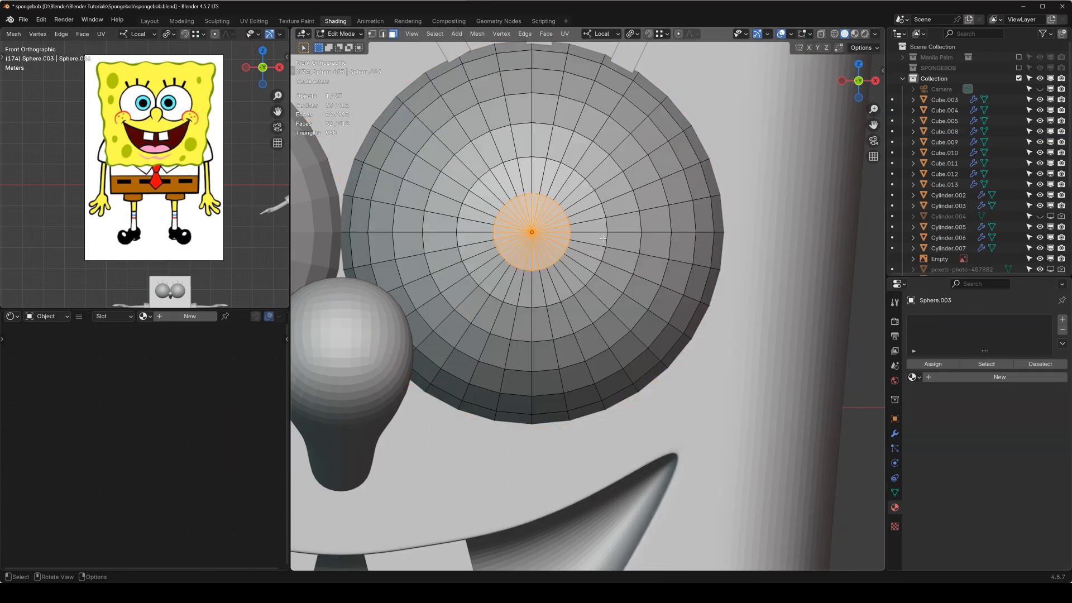
{"action": "key", "text": "Tab"}
{"action": "left_click", "coordinate": [1062, 319]}
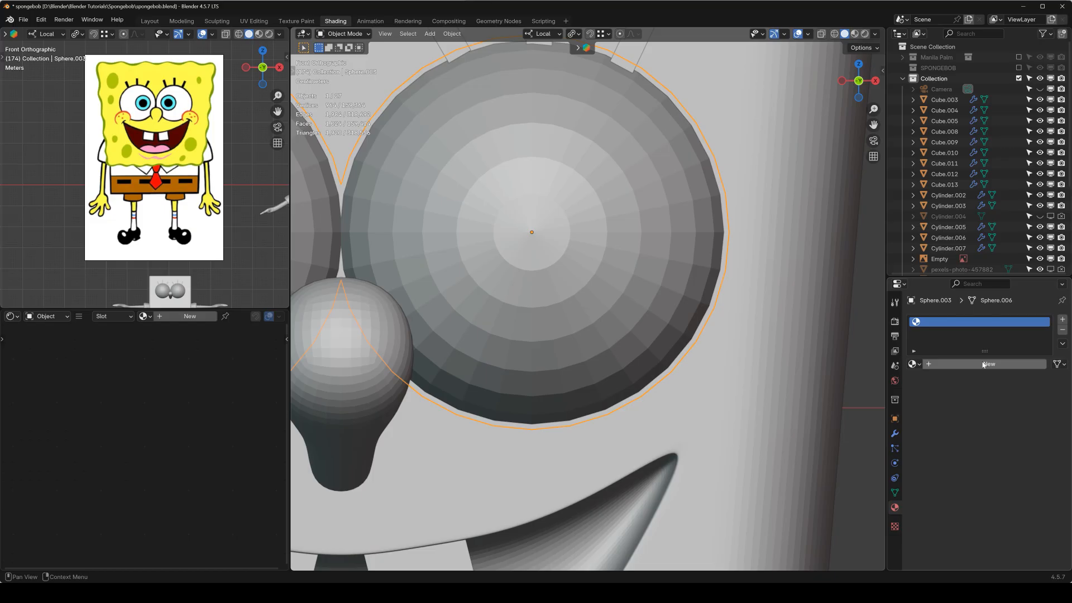
{"action": "left_click", "coordinate": [914, 364]}
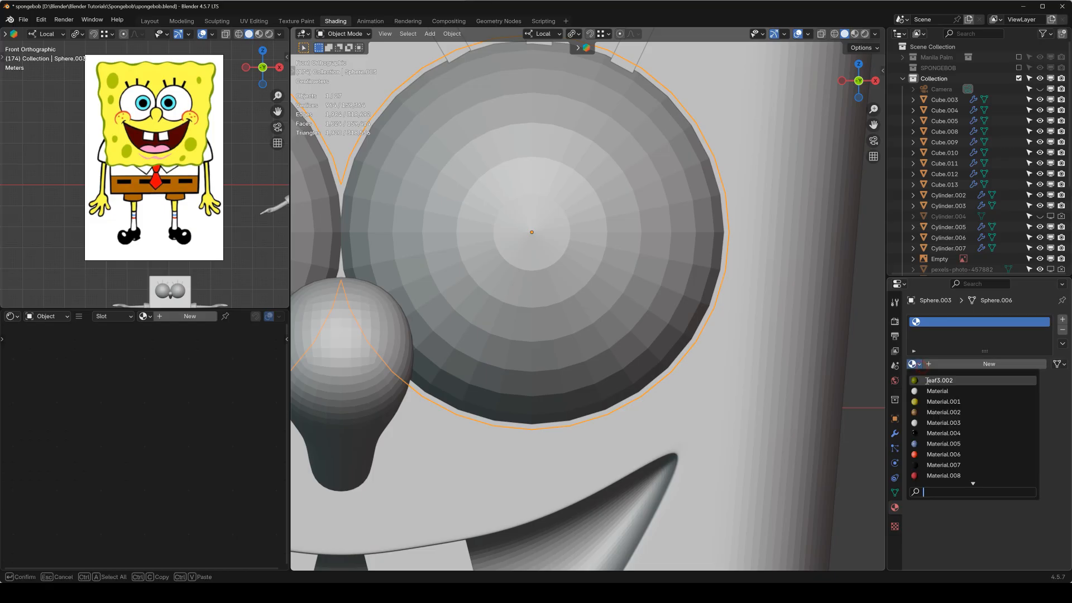
{"action": "left_click", "coordinate": [942, 391]}
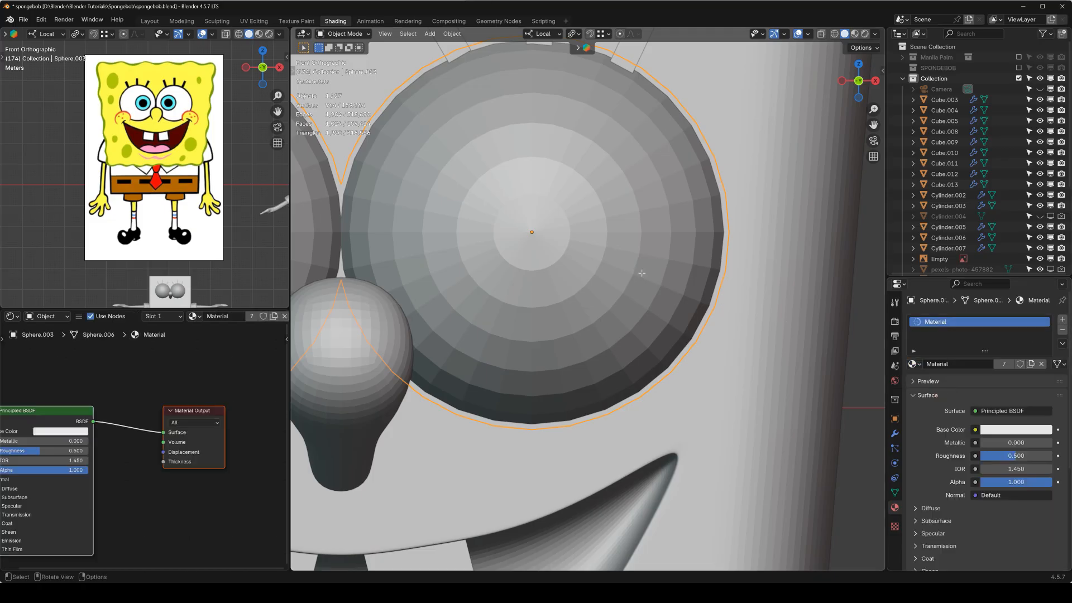
Add a second slot with a new black material, set its roughness to 0.063, and assign it to the pupil faces
{"action": "key", "text": "Tab"}
{"action": "left_click", "coordinate": [1062, 319]}
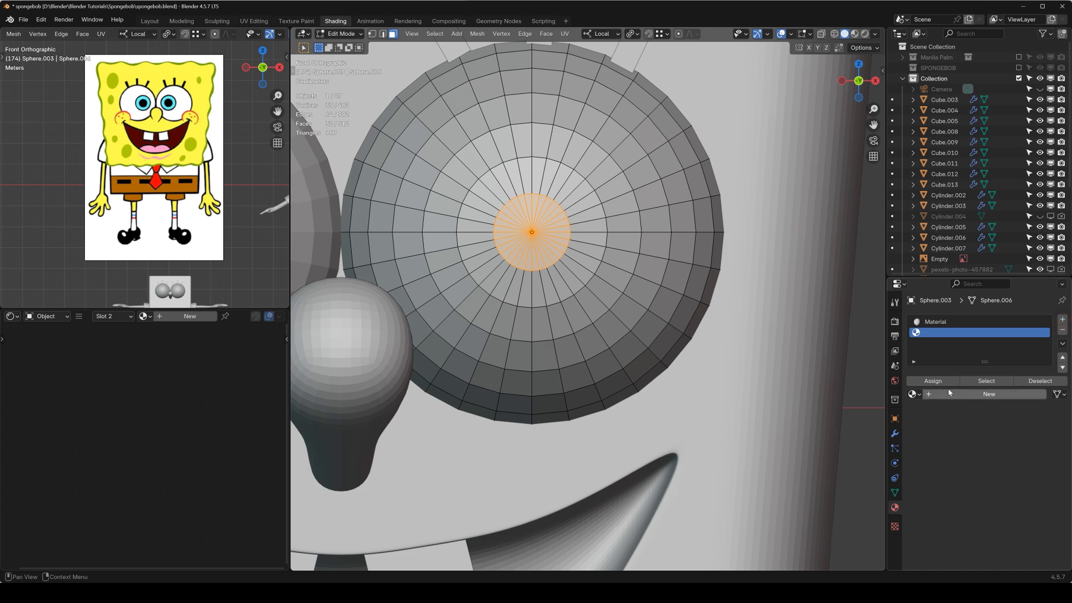
{"action": "left_click", "coordinate": [952, 394]}
{"action": "left_click", "coordinate": [130, 428]}
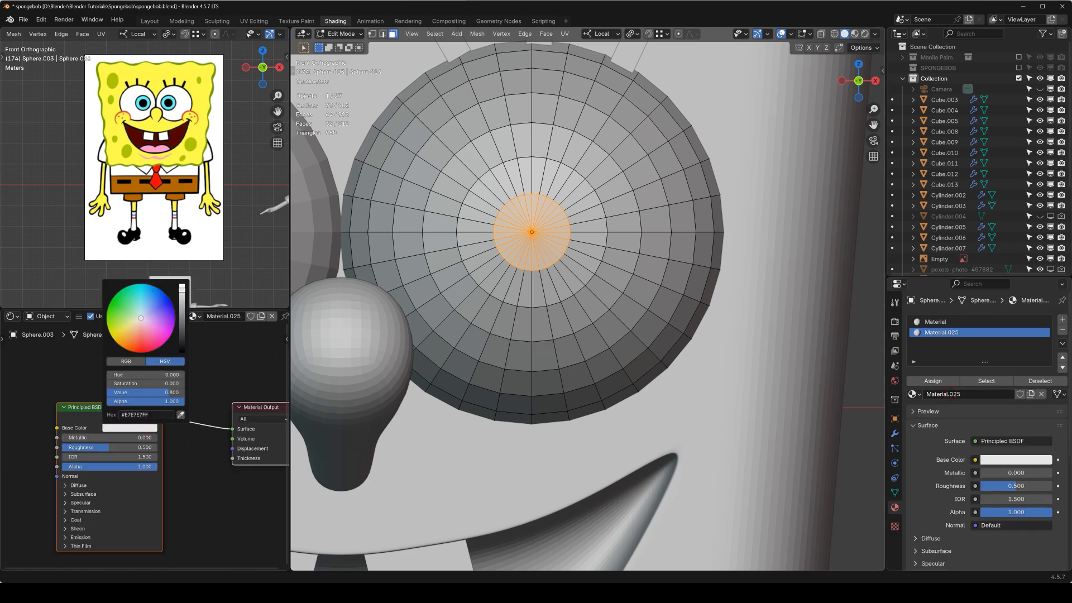
{"action": "left_click", "coordinate": [182, 351]}
{"action": "left_click_drag", "start_coordinate": [112, 448], "coordinate": [67, 450]}
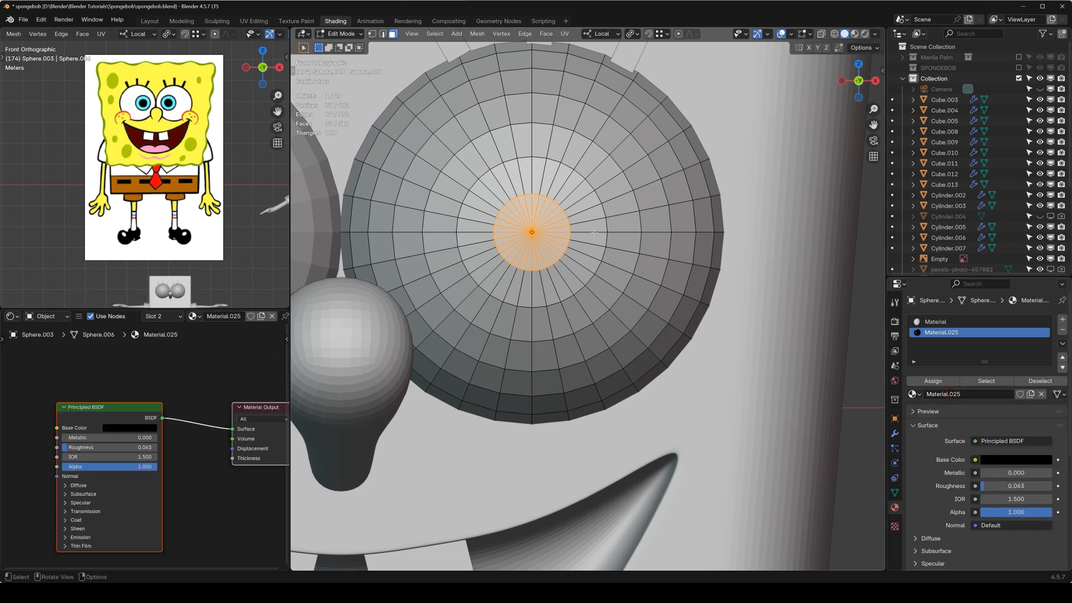
Add a third material slot to the eyes with a new light blue material for the iris
{"action": "left_click", "coordinate": [508, 170], "text": "alt"}
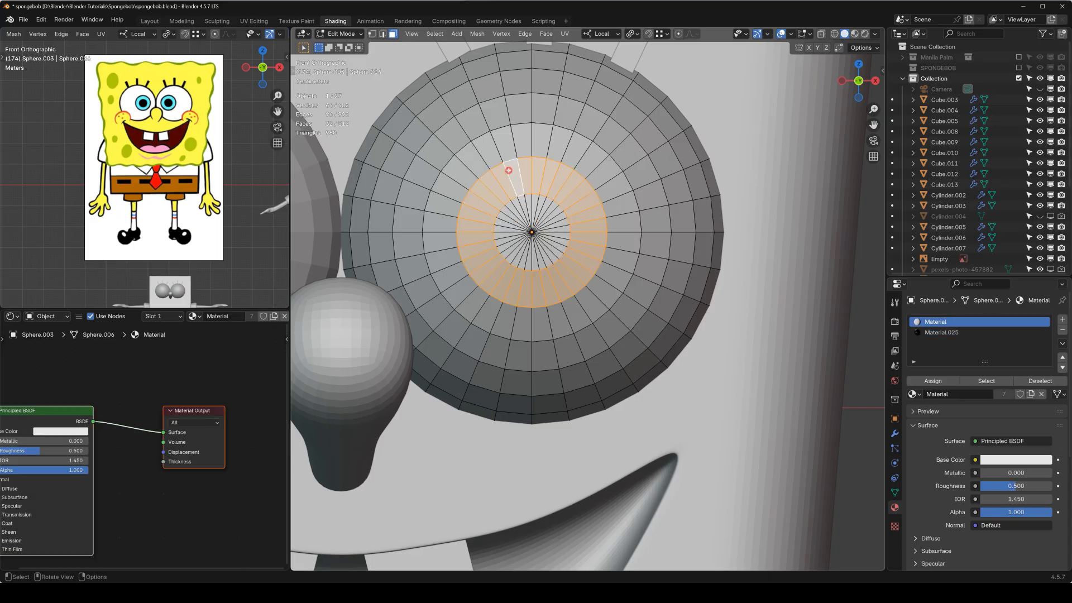
{"action": "left_click", "coordinate": [1062, 319]}
{"action": "left_click", "coordinate": [941, 332]}
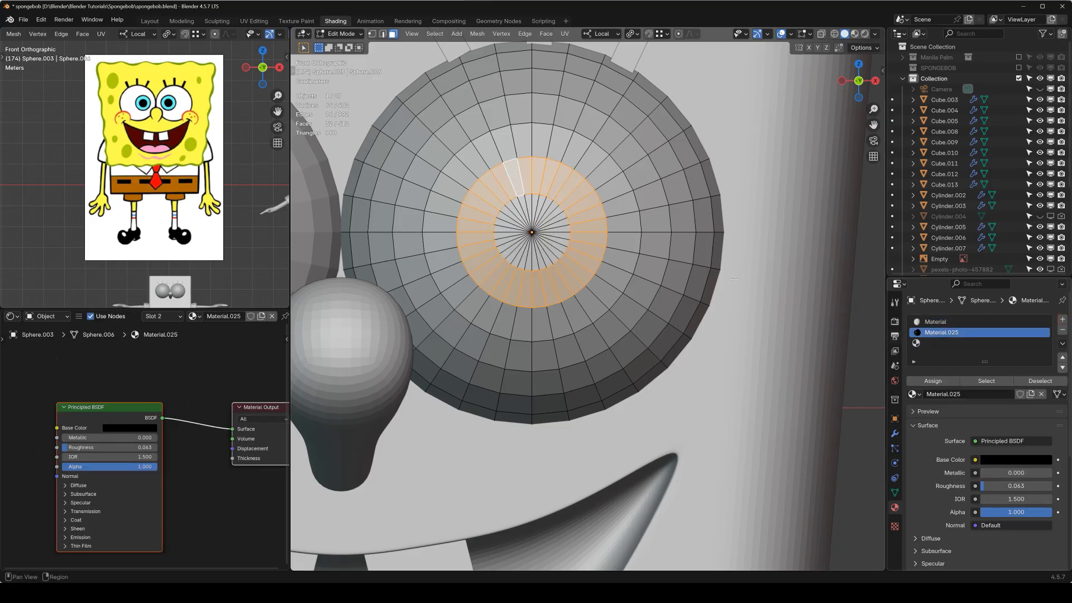
{"action": "left_click", "coordinate": [526, 221], "text": "alt"}
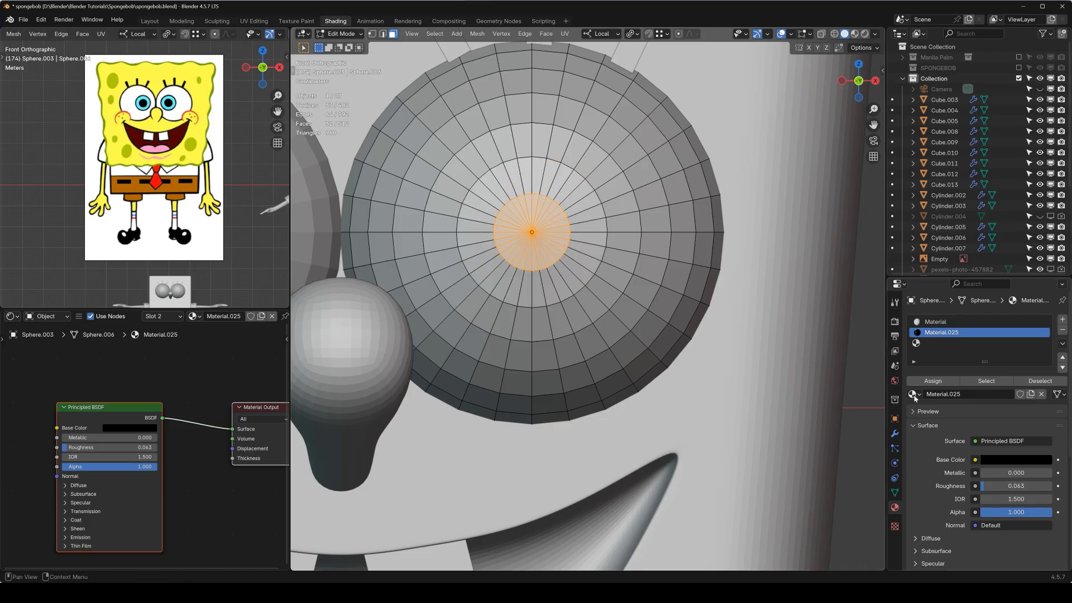
{"action": "left_click", "coordinate": [926, 342]}
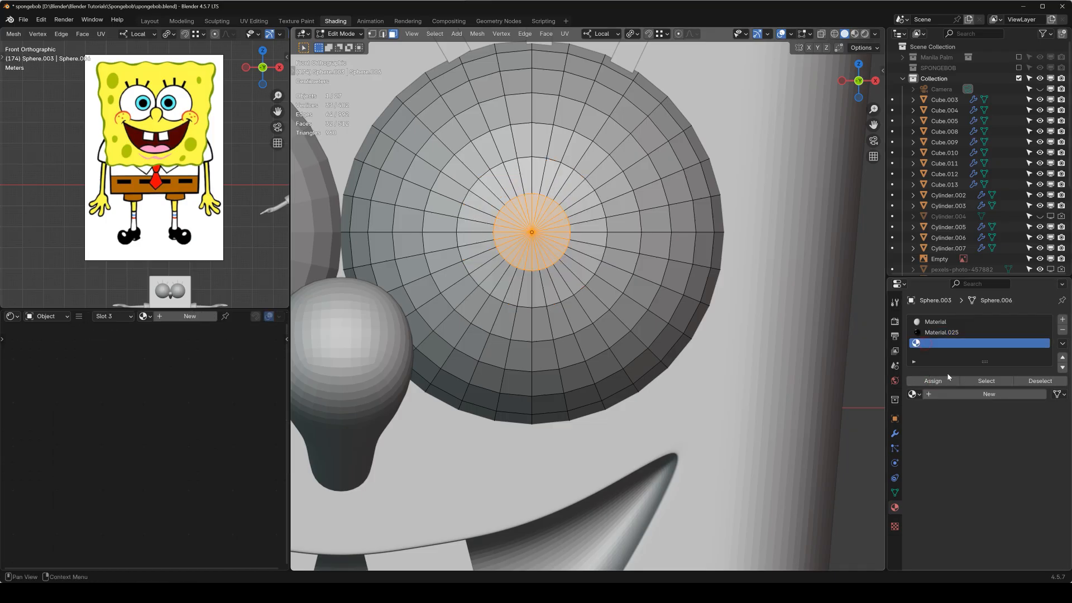
{"action": "left_click", "coordinate": [968, 394]}
{"action": "left_click", "coordinate": [147, 428]}
{"action": "left_click_drag", "start_coordinate": [145, 329], "coordinate": [146, 291]}
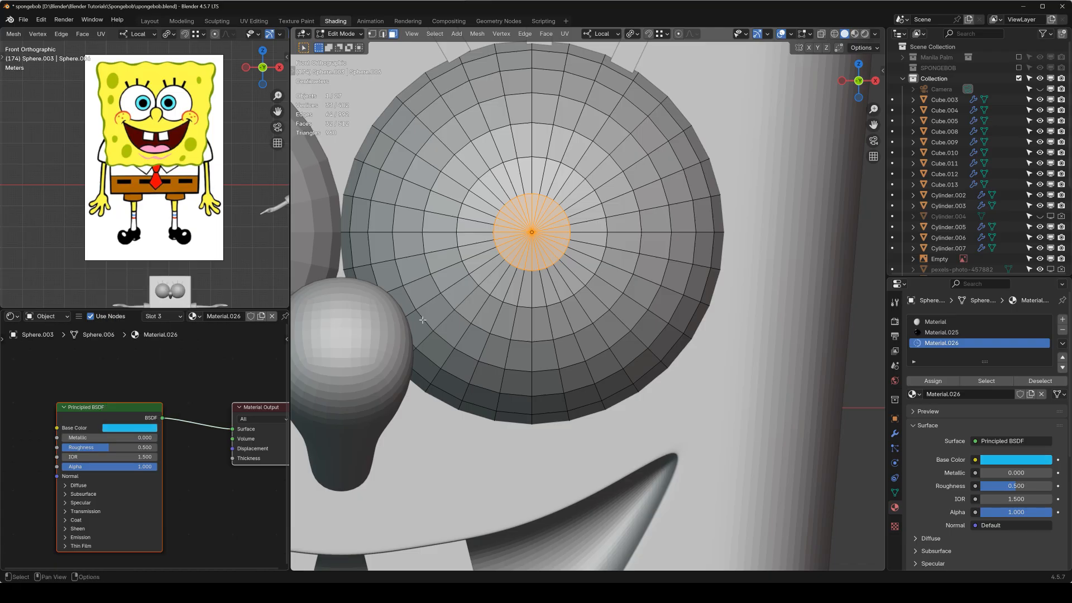
Assign the light blue material to the ring of faces around the pupil, leave Edit Mode, and save the file
{"action": "left_click", "coordinate": [476, 202], "text": "alt"}
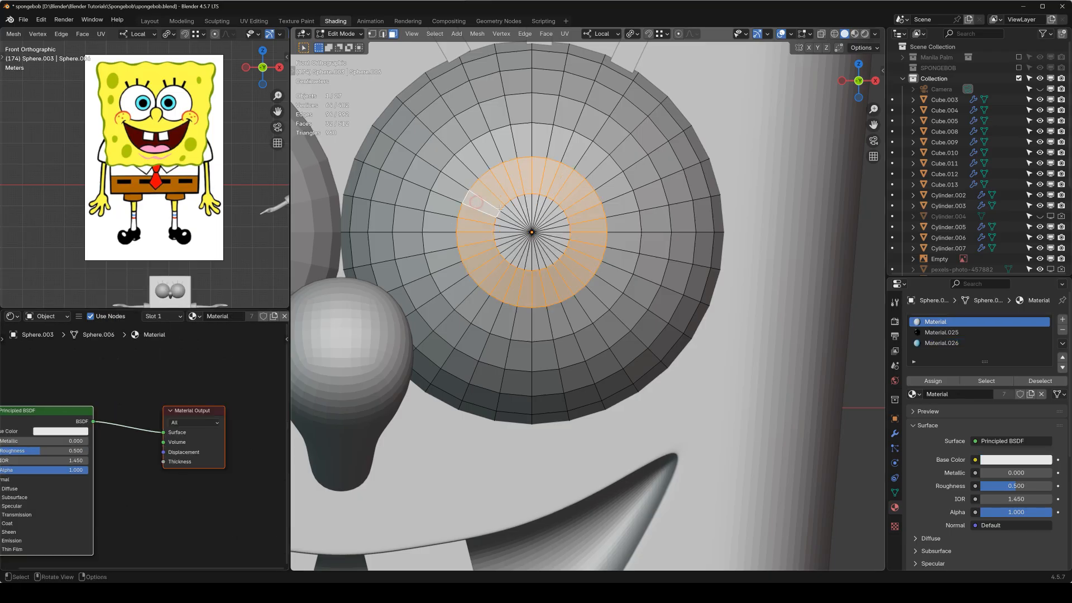
{"action": "left_click", "coordinate": [941, 342]}
{"action": "left_click", "coordinate": [932, 380]}
{"action": "key", "text": "Tab"}
{"action": "scroll", "coordinate": [665, 318], "scroll_direction": "down", "scroll_amount": 3}
{"action": "key", "text": "ctrl+s"}
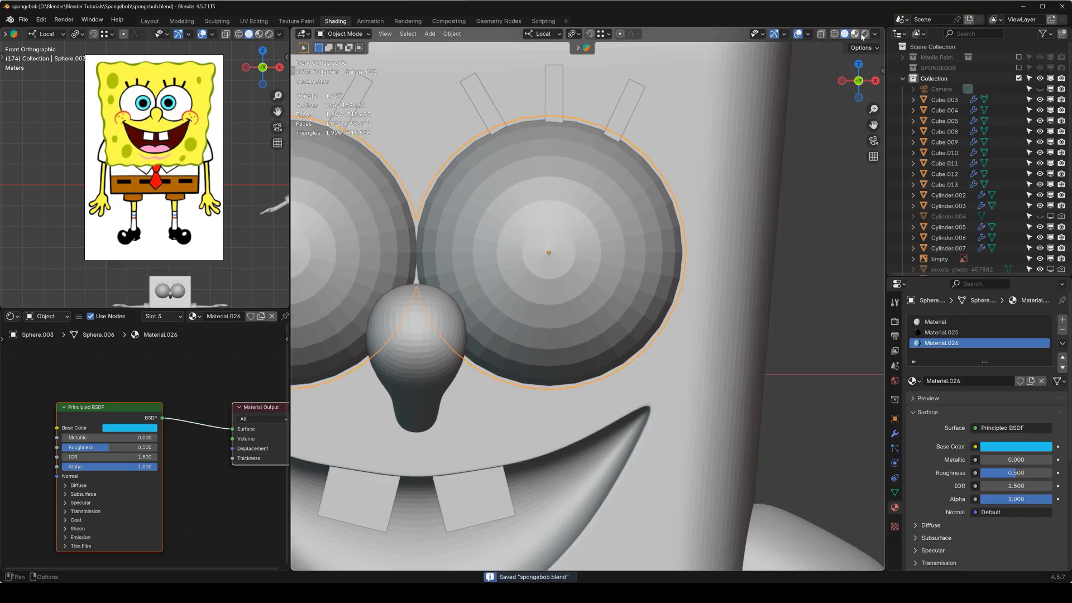
Show the rendered view and smooth the eyes with a Subdivision Surface modifier at viewport level 2
{"action": "left_click", "coordinate": [863, 38]}
{"action": "scroll", "coordinate": [585, 291], "scroll_direction": "down", "scroll_amount": 3}
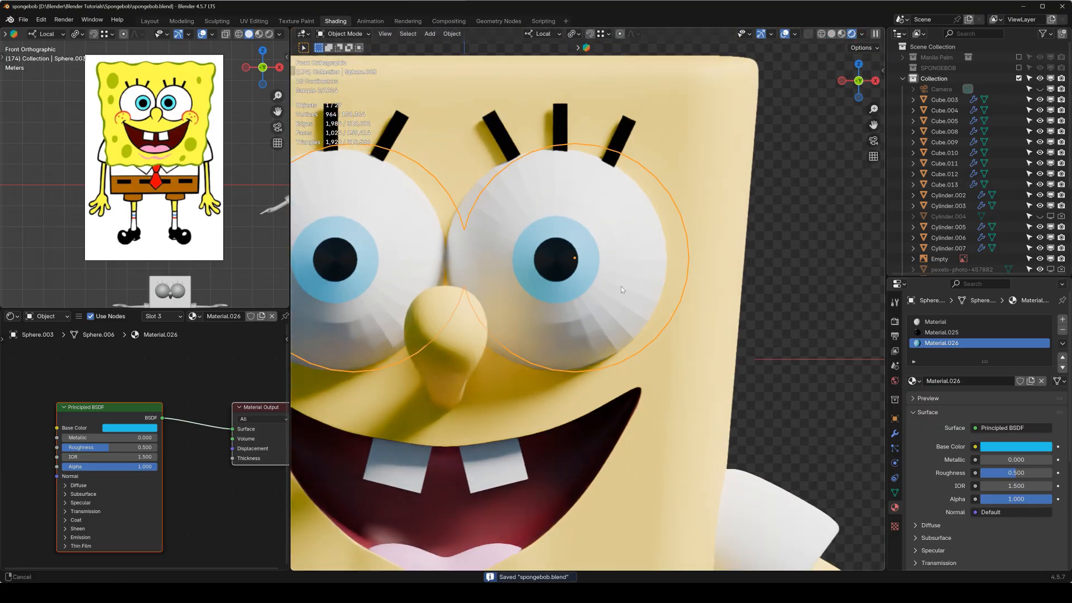
{"action": "left_click", "coordinate": [894, 434]}
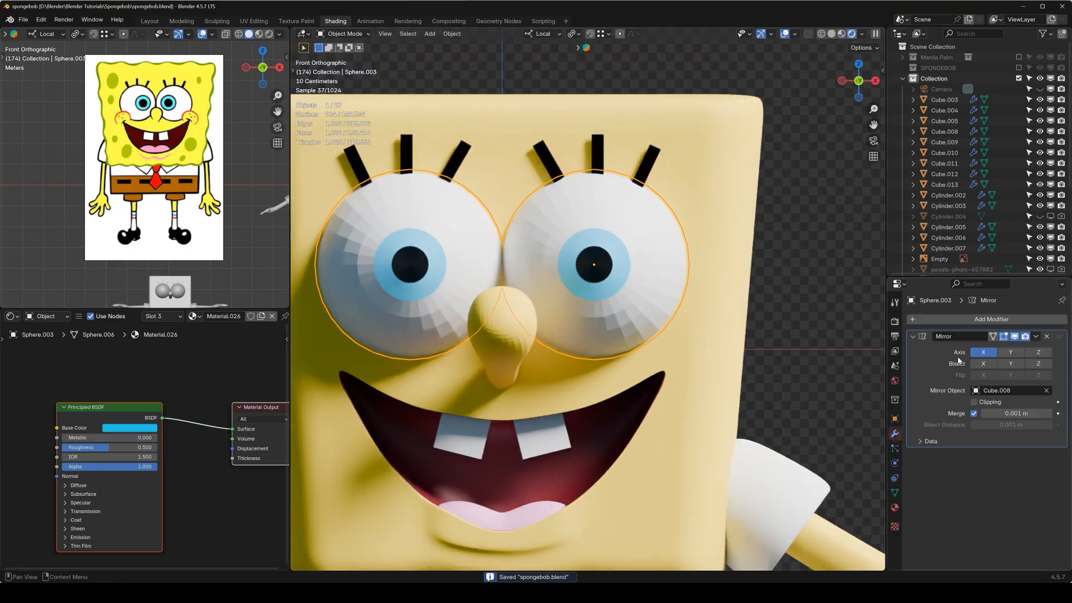
{"action": "left_click", "coordinate": [969, 319]}
{"action": "mouse_move", "coordinate": [971, 325]}
{"action": "left_click", "coordinate": [848, 458]}
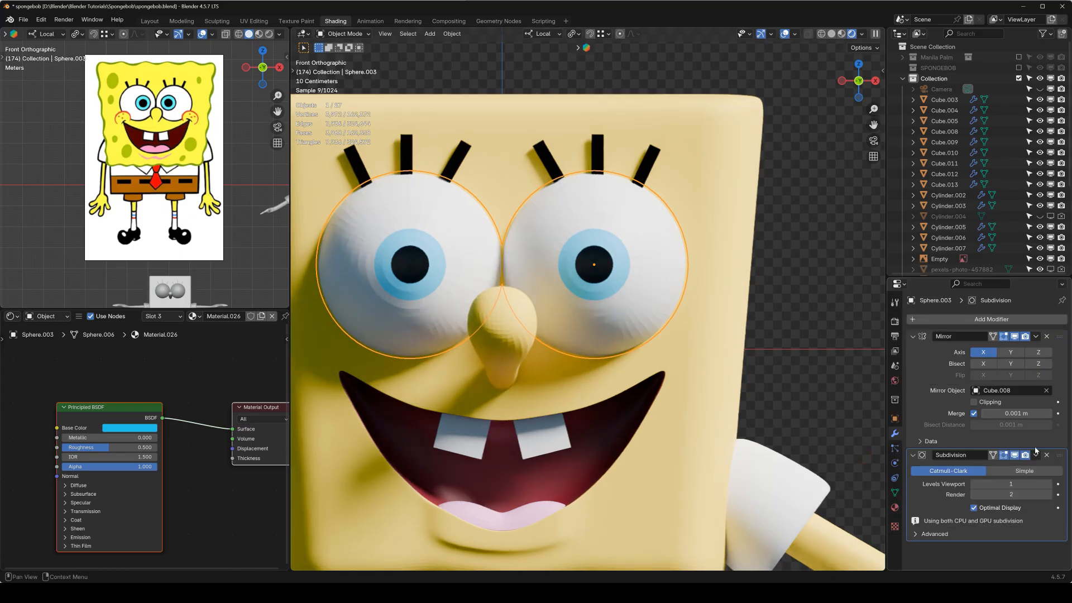
{"action": "left_click_drag", "start_coordinate": [1039, 483], "coordinate": [1052, 483]}
{"action": "scroll", "coordinate": [597, 310], "scroll_direction": "down", "scroll_amount": 3}
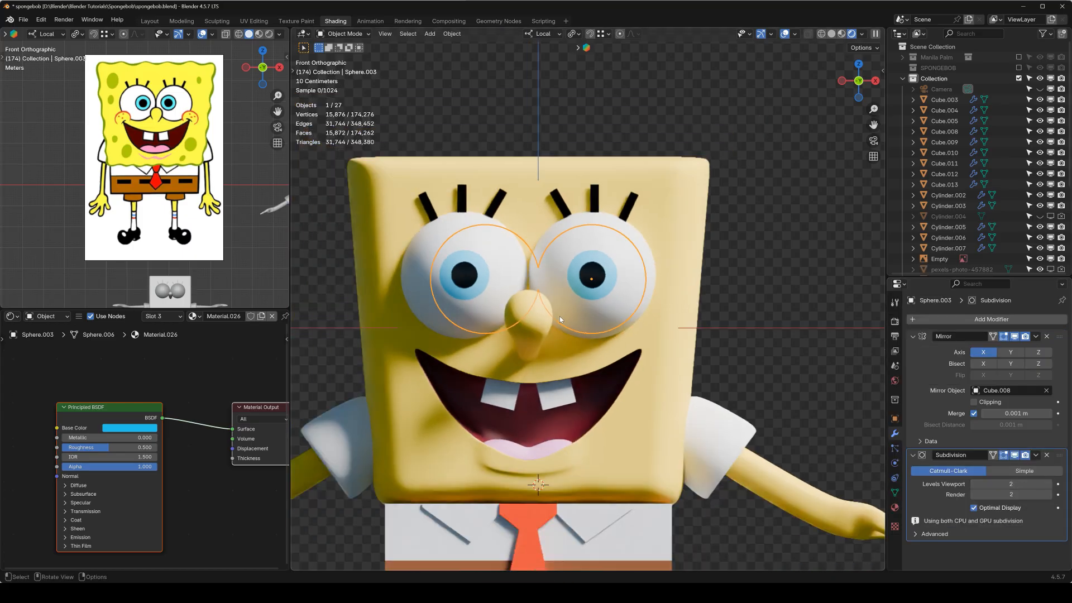
Deselect the eyes and check the whole character in front view
{"action": "middle_click_drag", "start_coordinate": [581, 242], "coordinate": [583, 228], "text": "shift"}
{"action": "key", "text": "alt+a"}
{"action": "scroll", "coordinate": [598, 307], "scroll_direction": "down", "scroll_amount": 3}
{"action": "scroll", "coordinate": [585, 309], "scroll_direction": "up", "scroll_amount": 1}
{"action": "middle_click_drag", "start_coordinate": [586, 309], "coordinate": [753, 306], "text": "shift"}
{"action": "key", "text": "KP_1"}
{"action": "middle_click_drag", "start_coordinate": [627, 332], "coordinate": [623, 285], "text": "shift"}
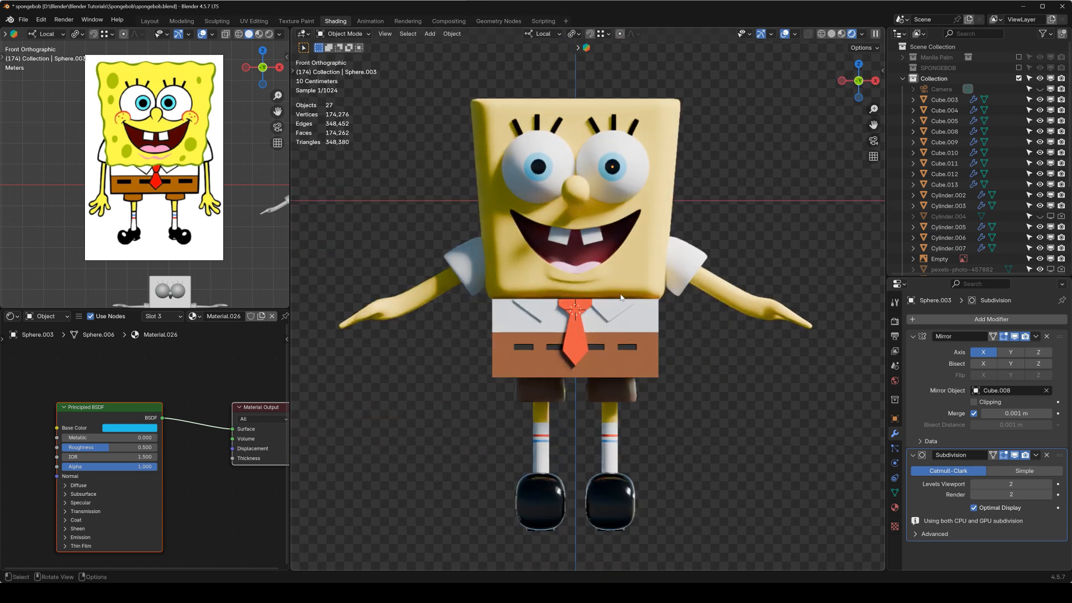
Select the shirt-and-pants block in solid view and add a Bevel modifier to it
{"action": "left_click", "coordinate": [650, 353]}
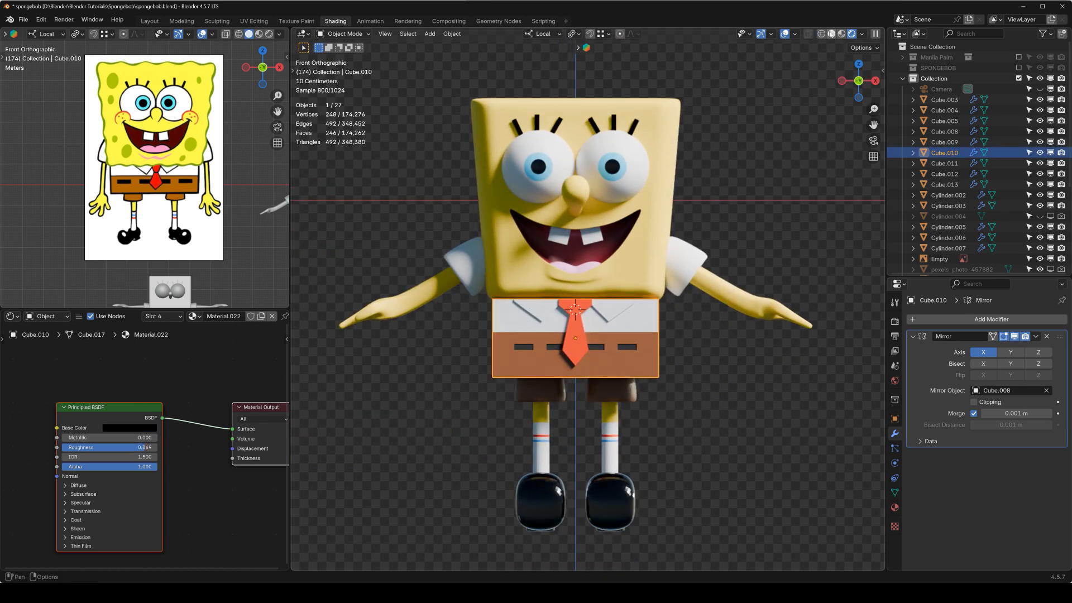
{"action": "left_click", "coordinate": [831, 34]}
{"action": "key", "text": "KP_Decimal"}
{"action": "middle_click_drag", "start_coordinate": [654, 394], "coordinate": [755, 285]}
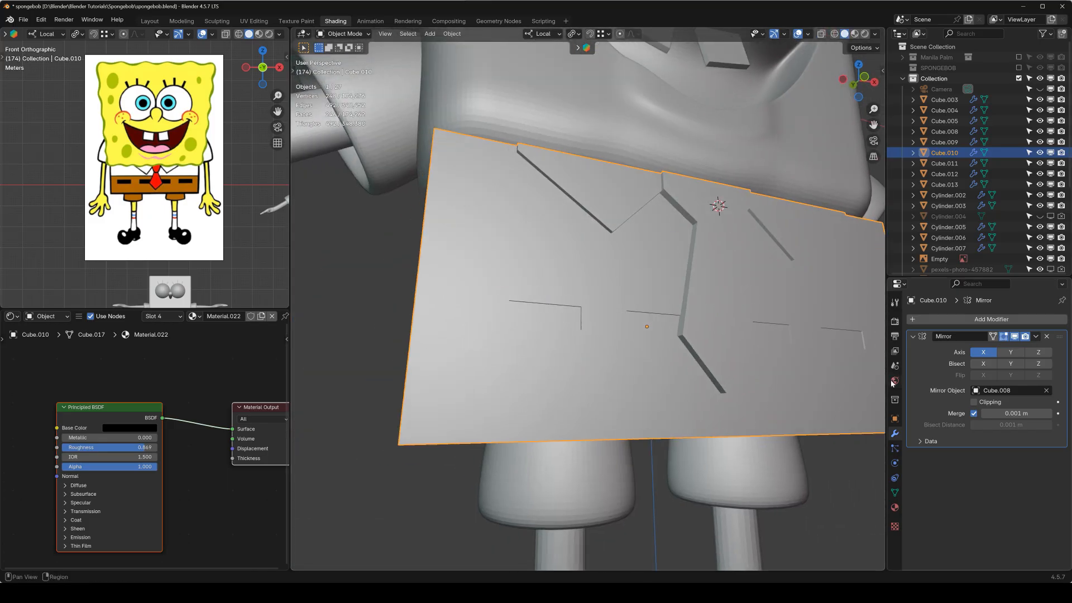
{"action": "left_click", "coordinate": [913, 336]}
{"action": "left_click", "coordinate": [924, 320]}
{"action": "mouse_move", "coordinate": [925, 326]}
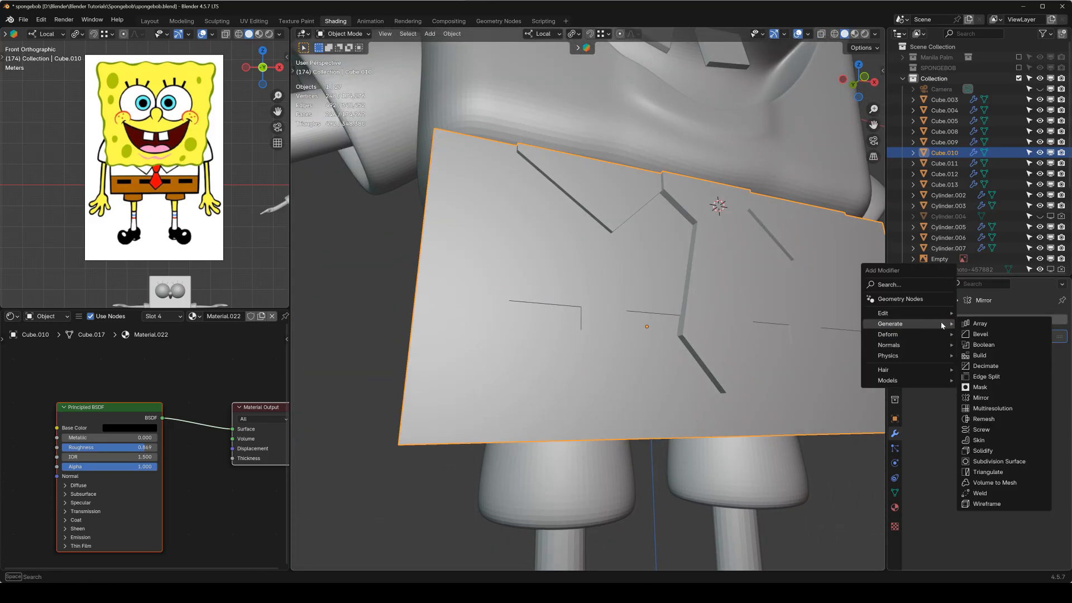
{"action": "left_click", "coordinate": [988, 337]}
Deselect the shirt-and-pants block and examine the character from the front in rendered view
{"action": "middle_click_drag", "start_coordinate": [576, 308], "coordinate": [628, 325]}
{"action": "key", "text": "KP_1"}
{"action": "scroll", "coordinate": [669, 293], "scroll_direction": "down", "scroll_amount": 2}
{"action": "middle_click_drag", "start_coordinate": [716, 260], "coordinate": [639, 340], "text": "shift"}
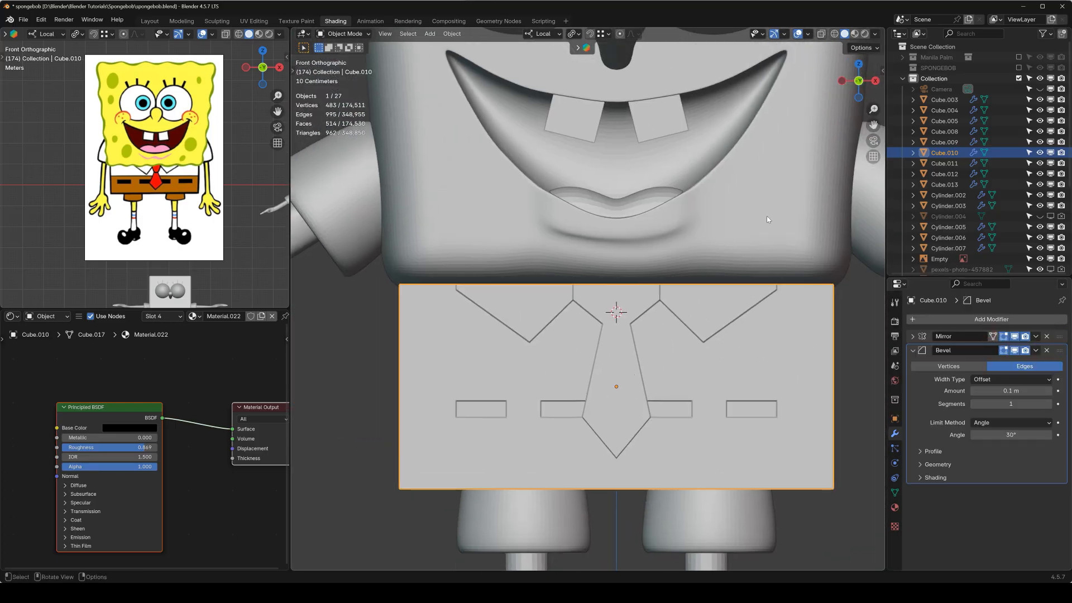
{"action": "left_click", "coordinate": [865, 35]}
{"action": "scroll", "coordinate": [726, 312], "scroll_direction": "down", "scroll_amount": 3}
{"action": "left_click", "coordinate": [765, 337]}
{"action": "scroll", "coordinate": [681, 285], "scroll_direction": "down", "scroll_amount": 4}
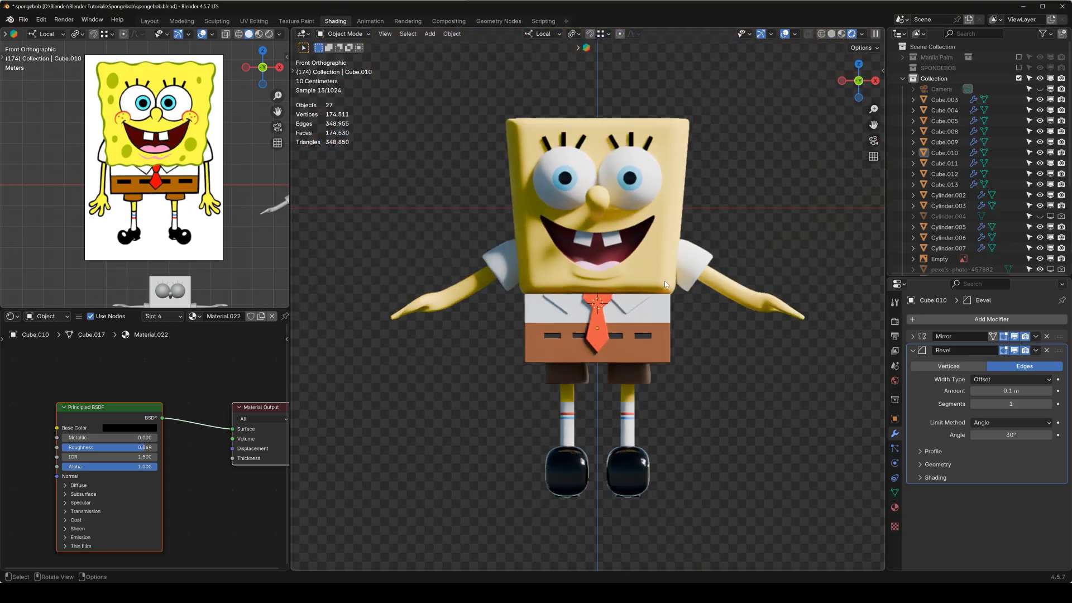
{"action": "middle_click_drag", "start_coordinate": [611, 201], "coordinate": [612, 219], "text": "shift"}
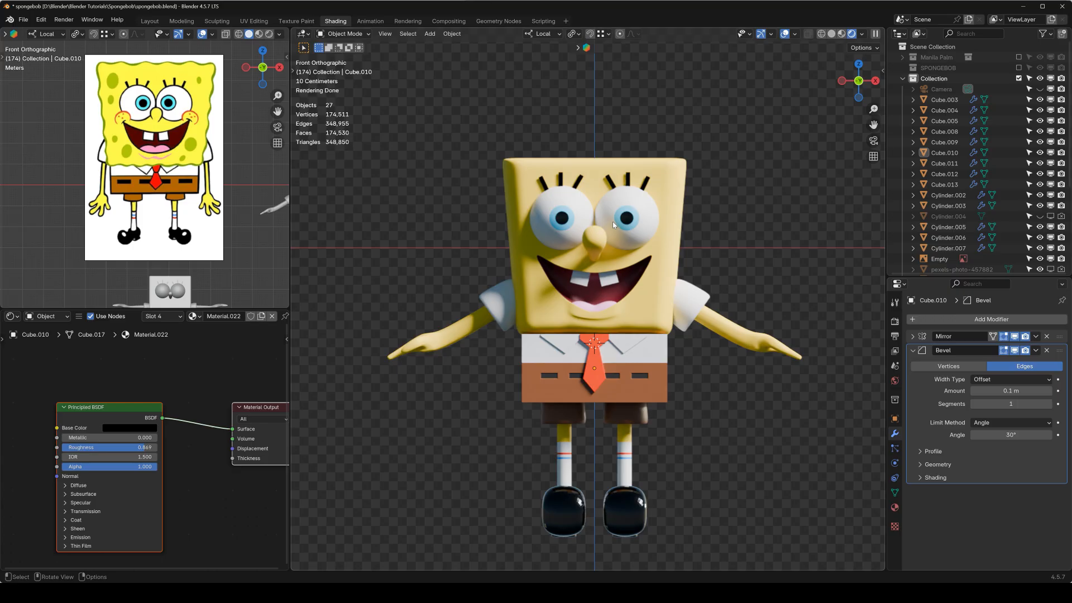
{"action": "scroll", "coordinate": [613, 224], "scroll_direction": "up", "scroll_amount": 2}
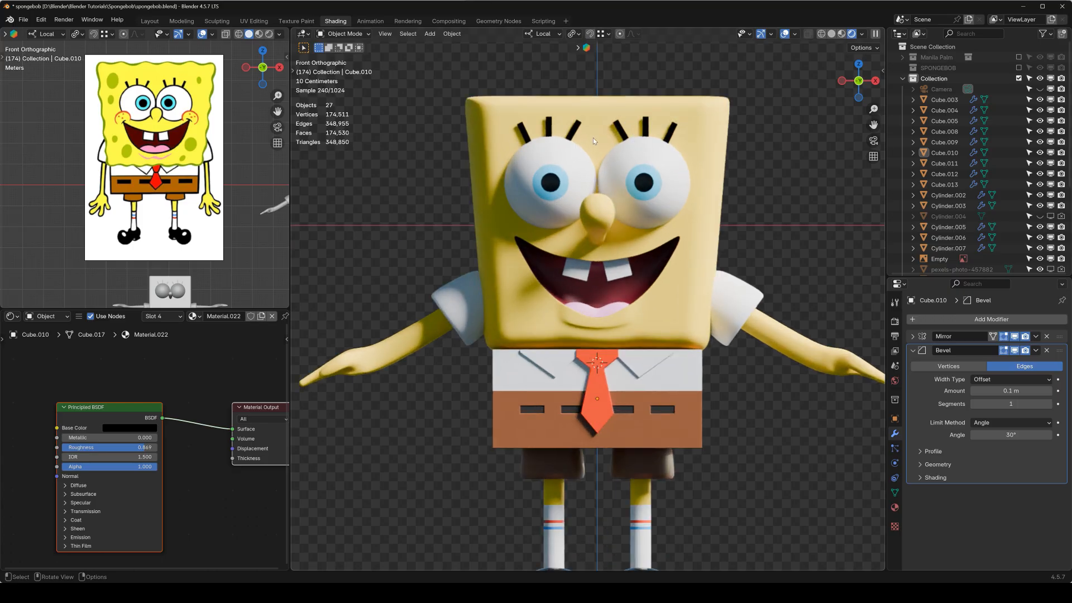
{"action": "middle_click_drag", "start_coordinate": [592, 139], "coordinate": [589, 149], "text": "shift"}
Show the solid view and cut three evenly spaced horizontal edge loops around the upper body in Edit Mode
{"action": "left_click", "coordinate": [586, 123]}
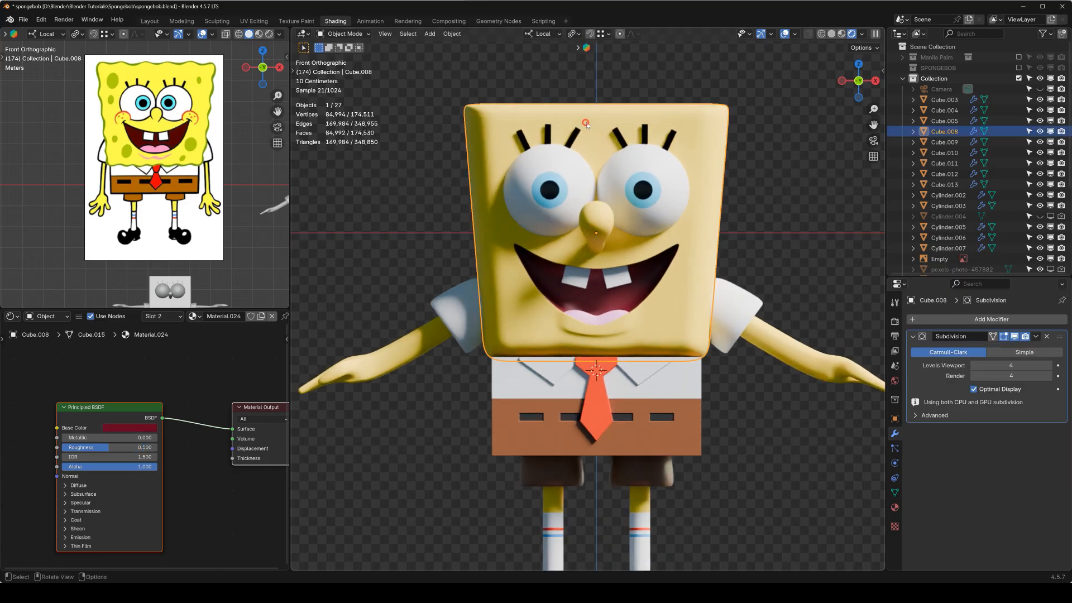
{"action": "left_click", "coordinate": [831, 33]}
{"action": "key", "text": "Tab"}
{"action": "key", "text": "KP_Decimal"}
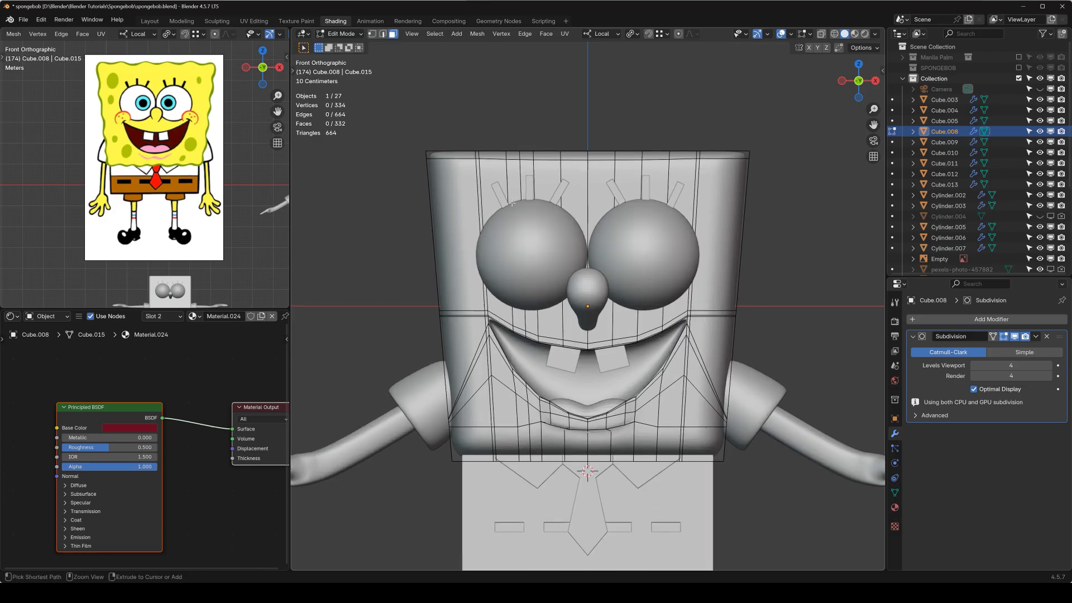
{"action": "key", "text": "ctrl+r"}
{"action": "scroll", "coordinate": [426, 207], "scroll_direction": "up", "scroll_amount": 2}
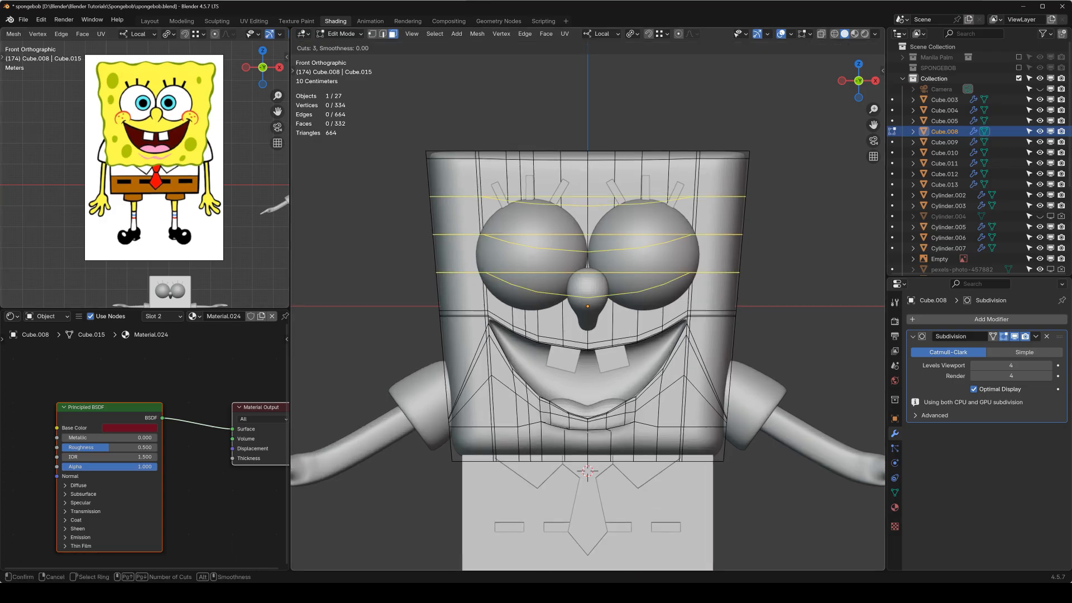
{"action": "left_click", "coordinate": [434, 222]}
{"action": "right_click", "coordinate": [434, 223]}
Add one centred horizontal loop cut around the body through the mouth area
{"action": "middle_click_drag", "start_coordinate": [440, 234], "coordinate": [439, 213], "text": "shift"}
{"action": "key", "text": "ctrl+r"}
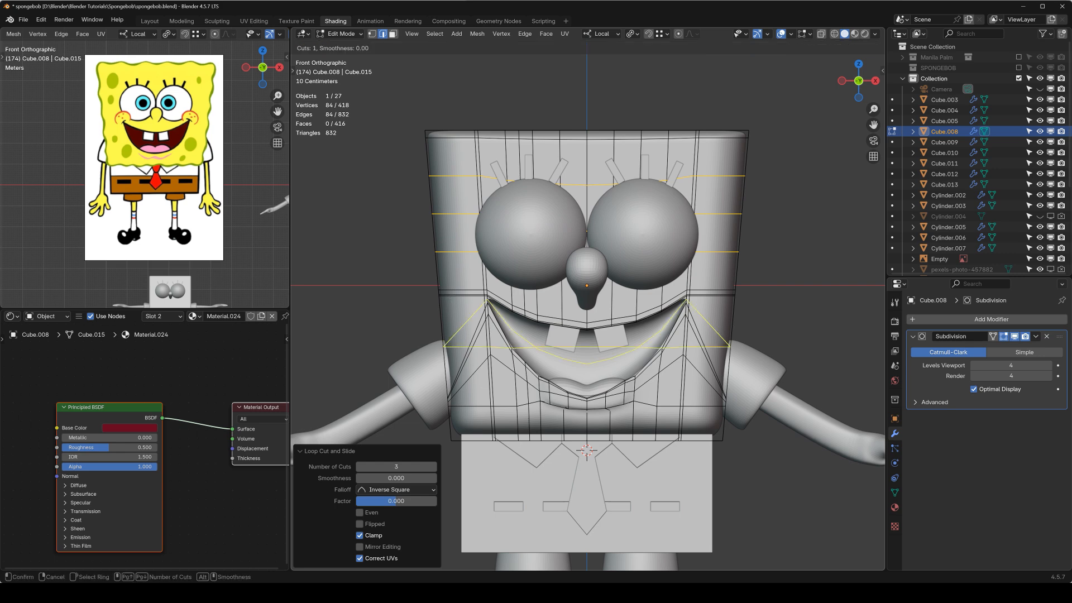
{"action": "left_click", "coordinate": [449, 307]}
{"action": "right_click", "coordinate": [449, 307]}
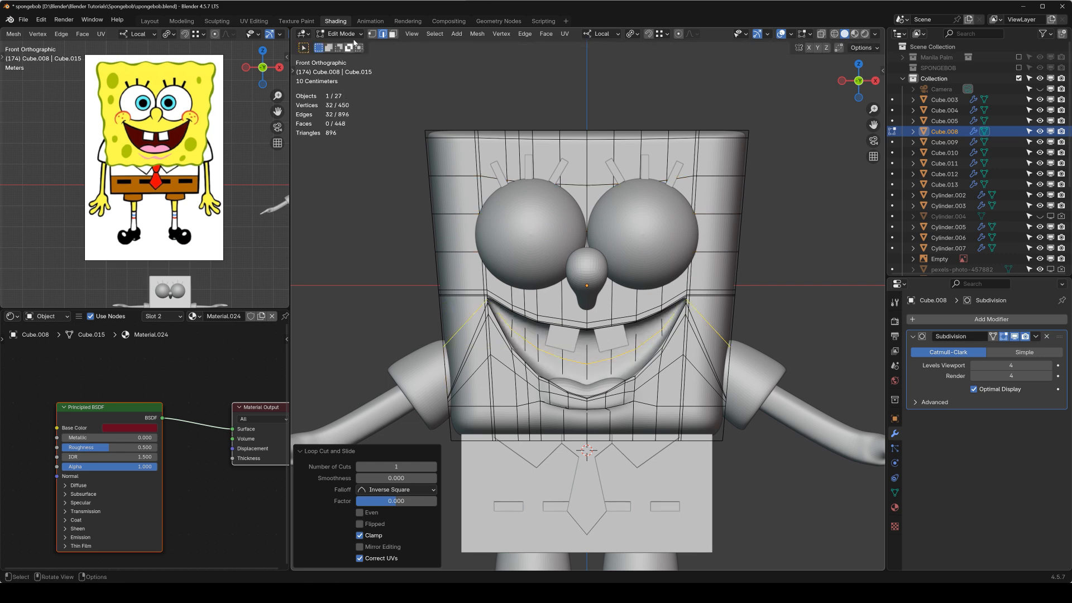
In X-ray vertex mode, select the outer vertices on both sides at the first and third new loops from the top
{"action": "left_click", "coordinate": [373, 34]}
{"action": "key", "text": "alt+z"}
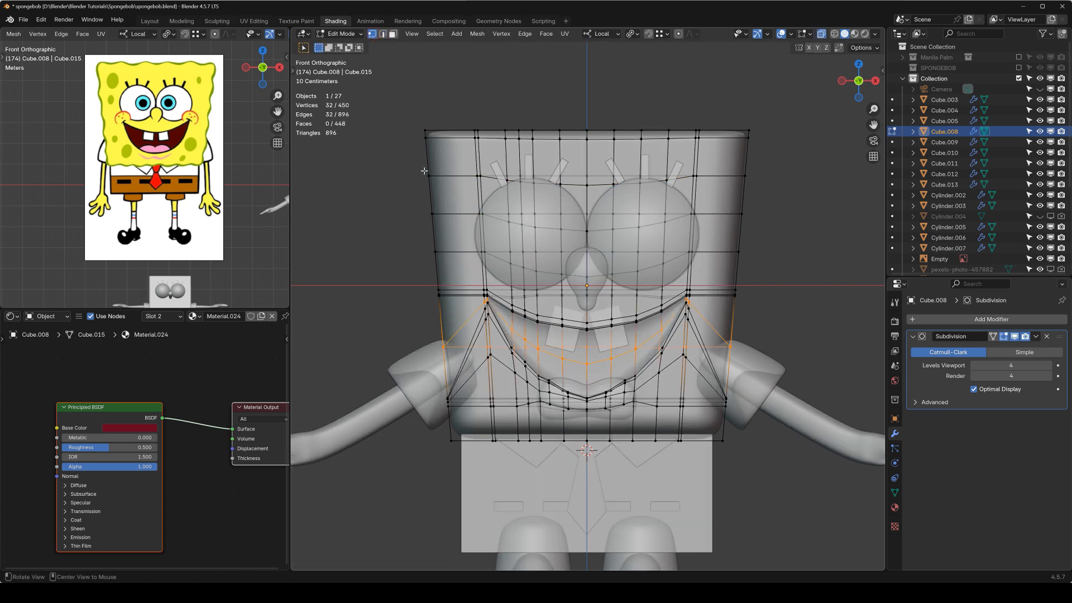
{"action": "left_click_drag", "start_coordinate": [419, 157], "coordinate": [446, 191]}
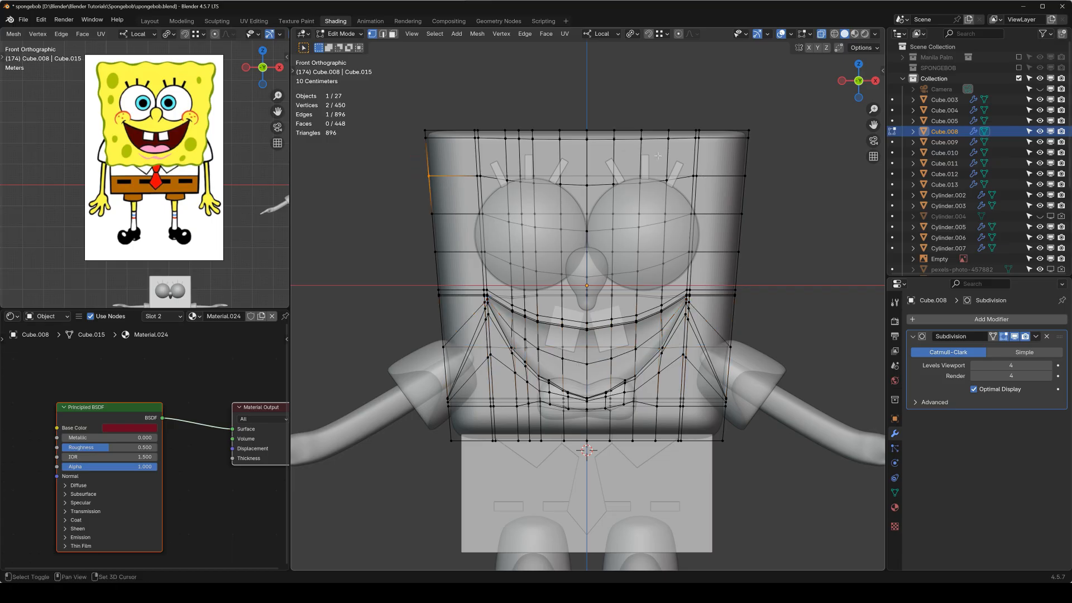
{"action": "left_click_drag", "start_coordinate": [738, 164], "coordinate": [764, 188], "text": "shift"}
{"action": "left_click_drag", "start_coordinate": [725, 230], "coordinate": [754, 266], "text": "shift"}
{"action": "left_click_drag", "start_coordinate": [422, 234], "coordinate": [446, 259], "text": "shift"}
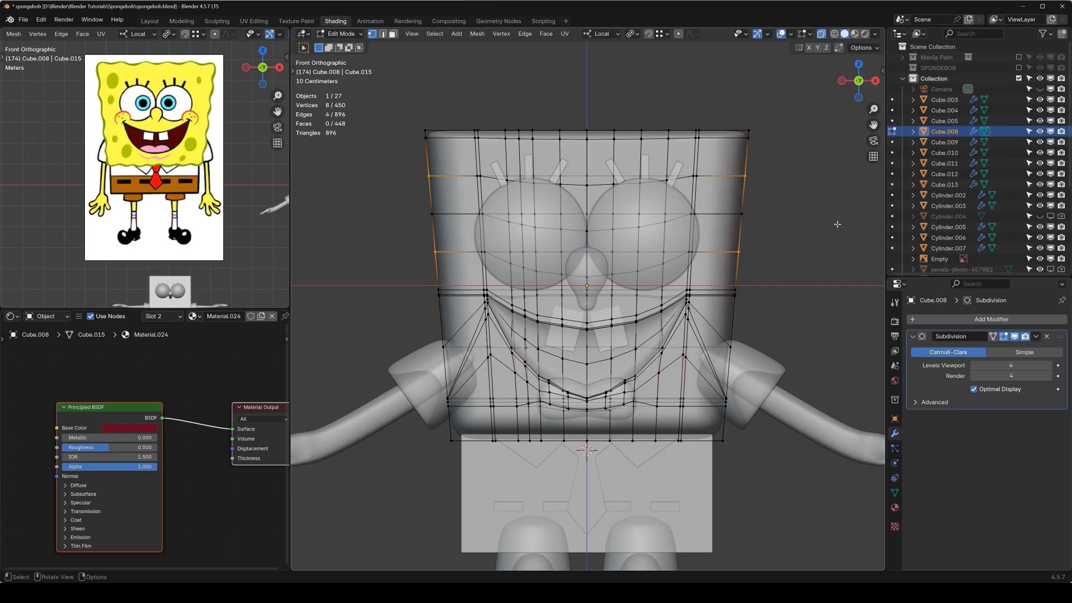
Try to scale the selected side vertices inward along X
{"action": "key", "text": "s"}
{"action": "key", "text": "x"}
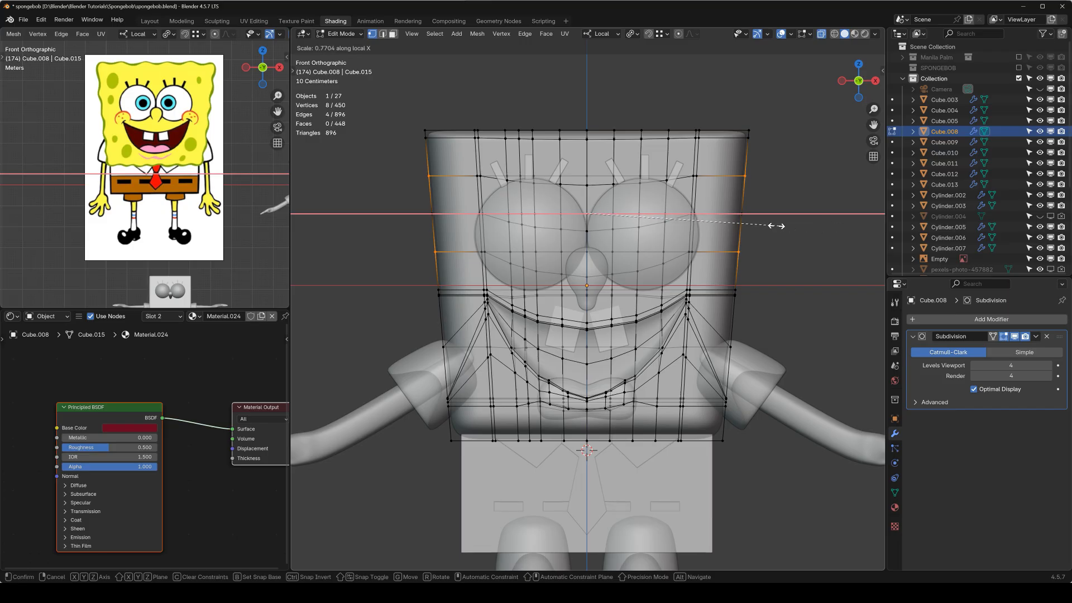
{"action": "left_click", "coordinate": [754, 239]}
Set the pivot point to Bounding Box Center and scale the selected side vertices along X to about 0.92
{"action": "key", "text": "period"}
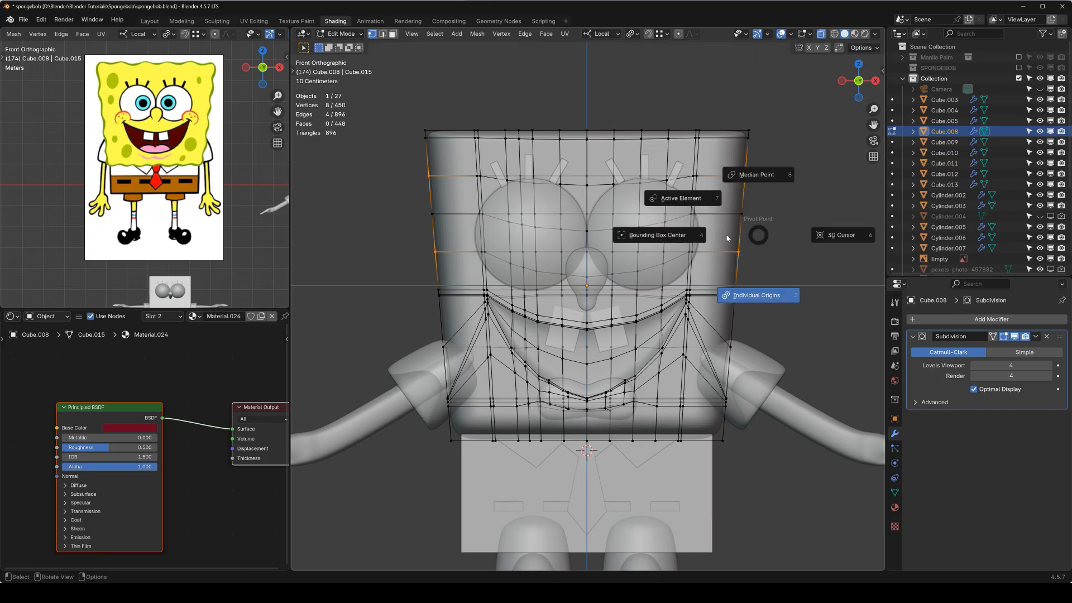
{"action": "left_click", "coordinate": [670, 234]}
{"action": "key", "text": "s"}
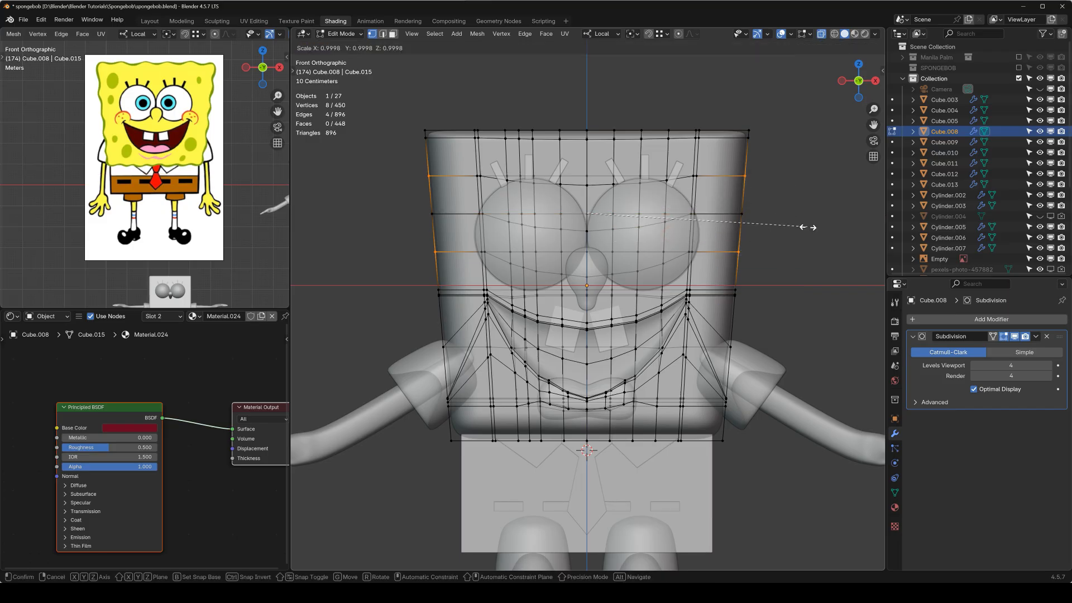
{"action": "key", "text": "x"}
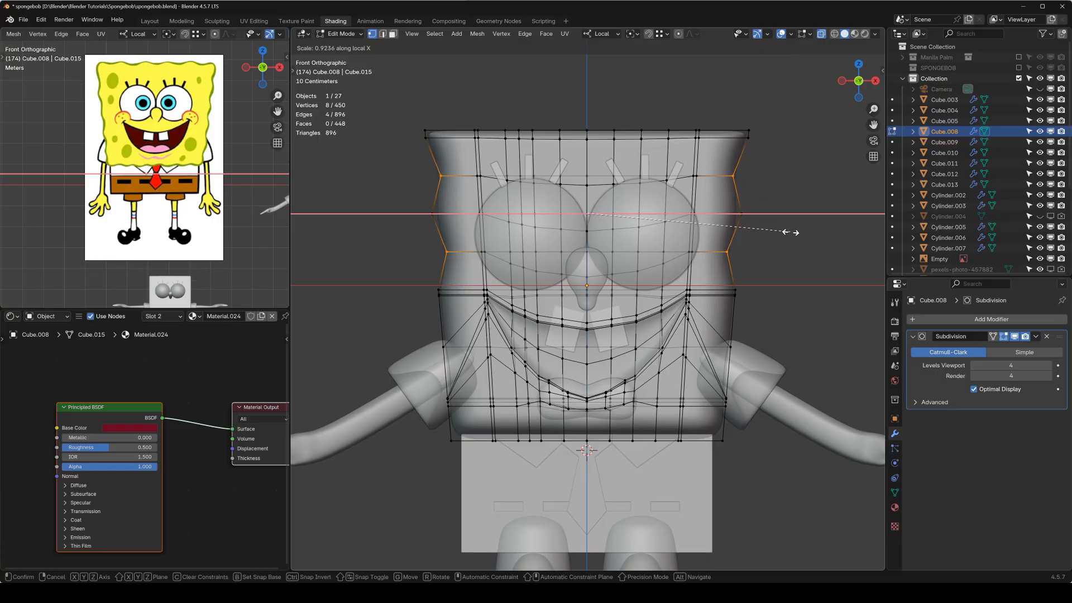
{"action": "left_click", "coordinate": [791, 233]}
Dissolve the extra vertical edge loop that runs behind the left eye, using Dissolve Edges
{"action": "left_click_drag", "start_coordinate": [467, 105], "coordinate": [524, 137]}
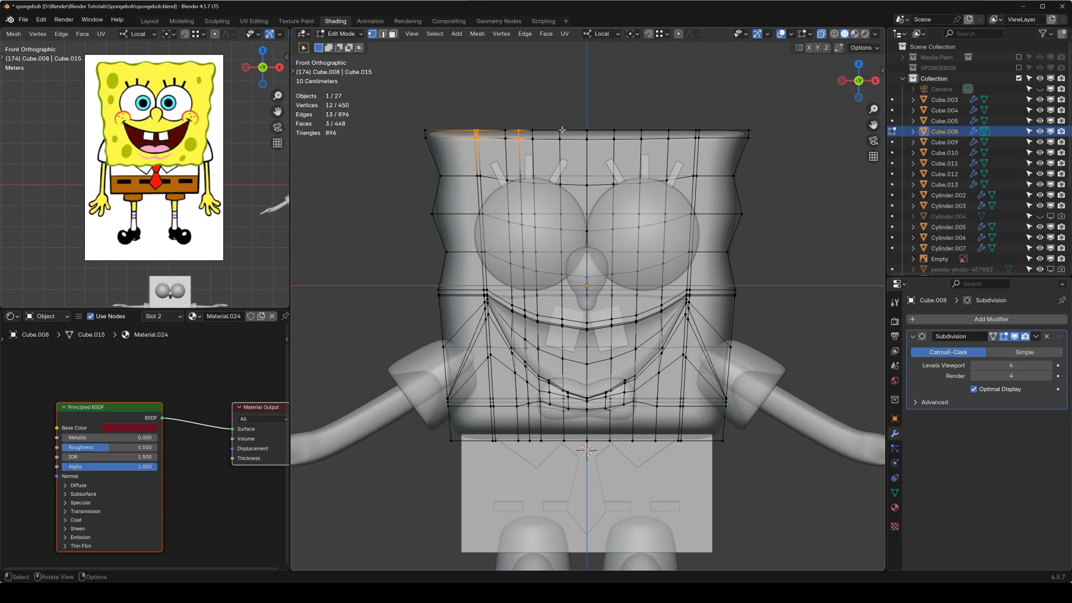
{"action": "left_click", "coordinate": [517, 143], "text": "alt"}
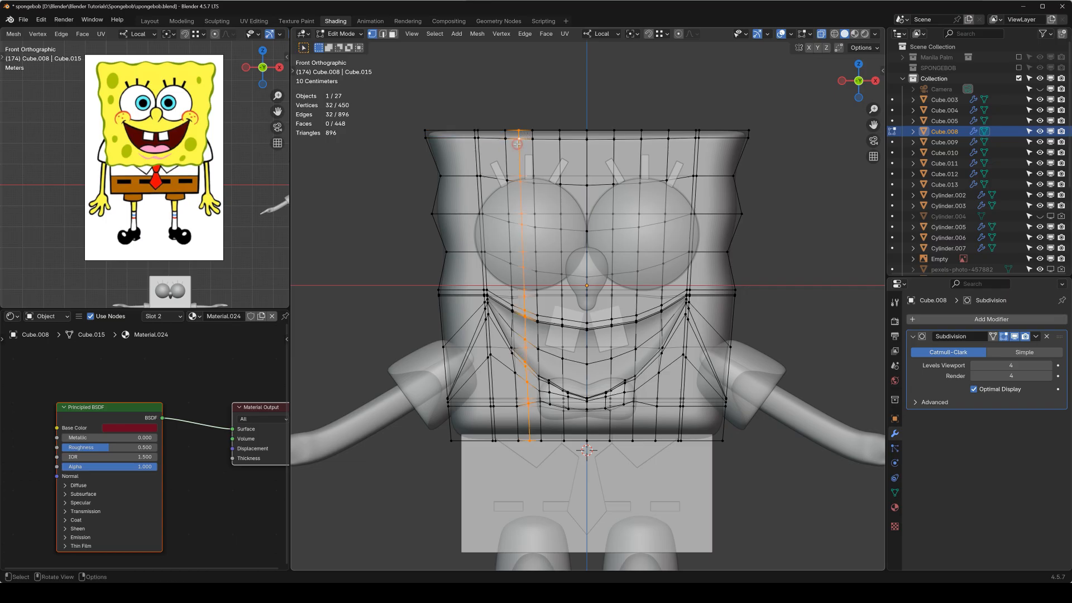
{"action": "key", "text": "x"}
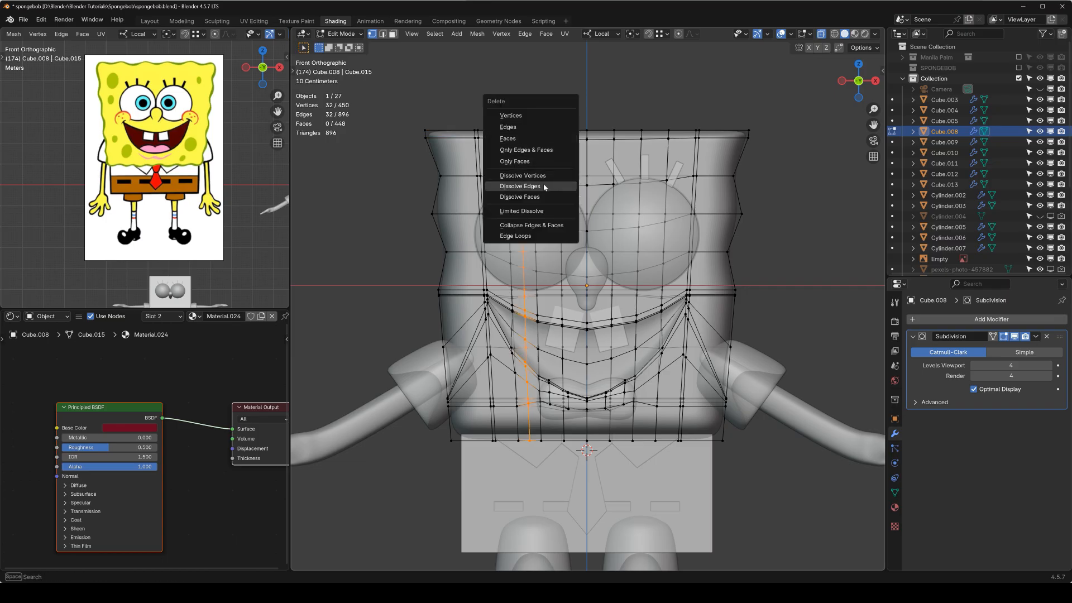
{"action": "left_click", "coordinate": [545, 187]}
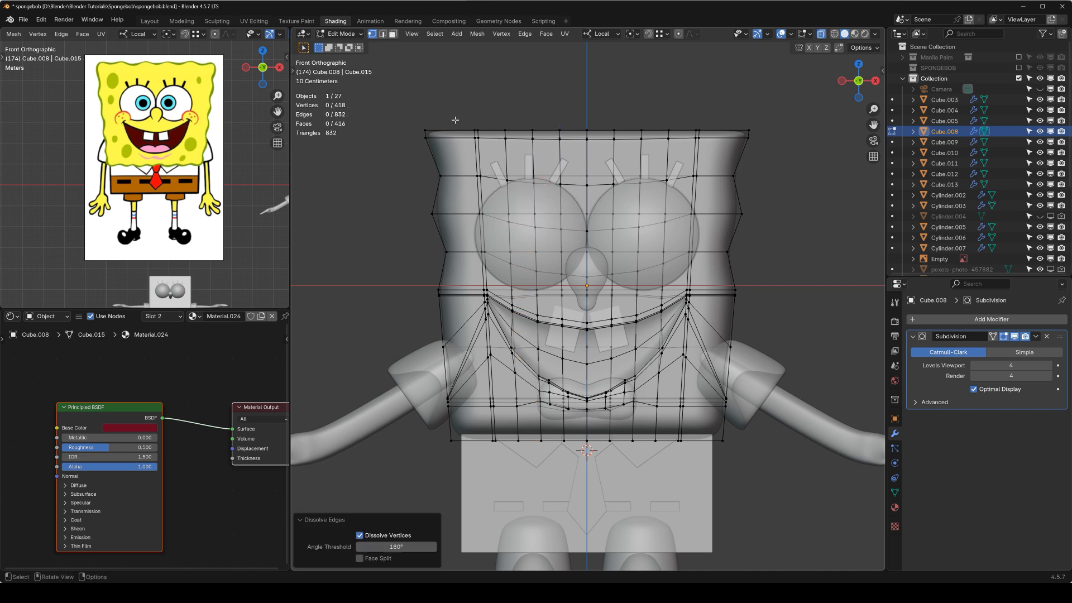
Raise five spaced vertex groups along the body's top edge about 0.06 m in Z and return to Object Mode
{"action": "left_click_drag", "start_coordinate": [472, 114], "coordinate": [486, 145]}
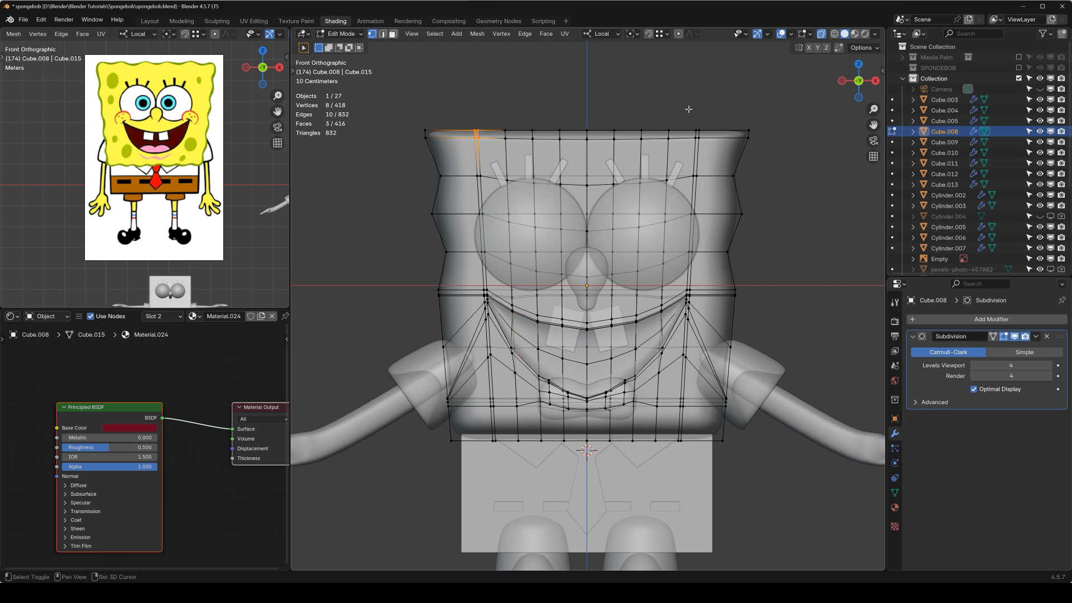
{"action": "left_click_drag", "start_coordinate": [688, 108], "coordinate": [712, 146], "text": "shift"}
{"action": "left_click_drag", "start_coordinate": [523, 119], "coordinate": [545, 148], "text": "shift"}
{"action": "left_click_drag", "start_coordinate": [632, 119], "coordinate": [652, 147], "text": "shift"}
{"action": "left_click_drag", "start_coordinate": [579, 118], "coordinate": [598, 146], "text": "shift"}
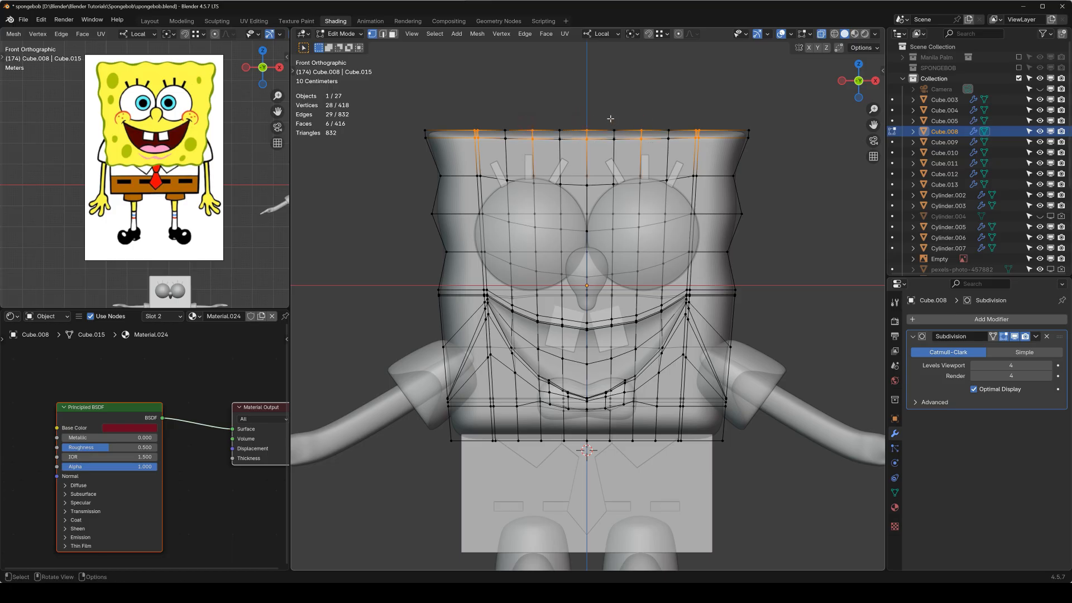
{"action": "key", "text": "g"}
{"action": "key", "text": "z"}
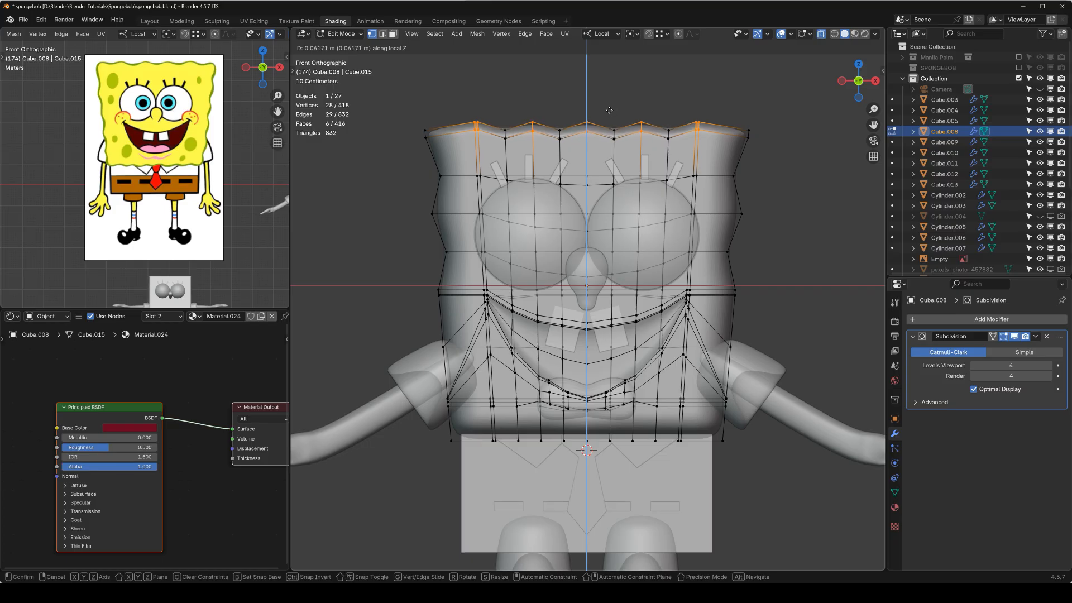
{"action": "left_click", "coordinate": [614, 111]}
{"action": "key", "text": "Tab"}
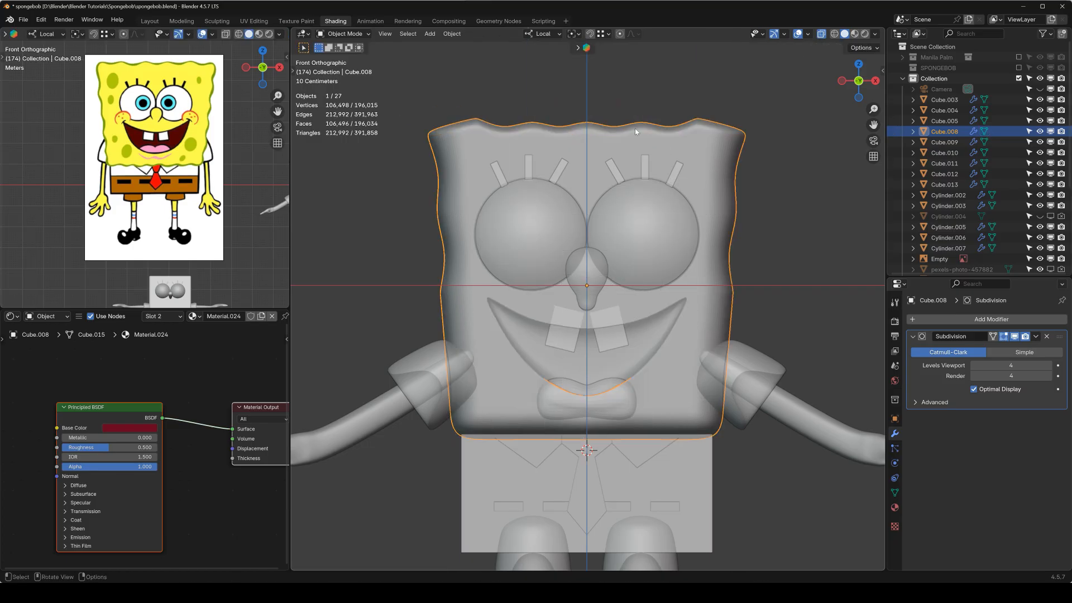
Show the rendered view, shrink the eyes slightly and move them about -0.077 m along X so they meet
{"action": "left_click", "coordinate": [865, 34]}
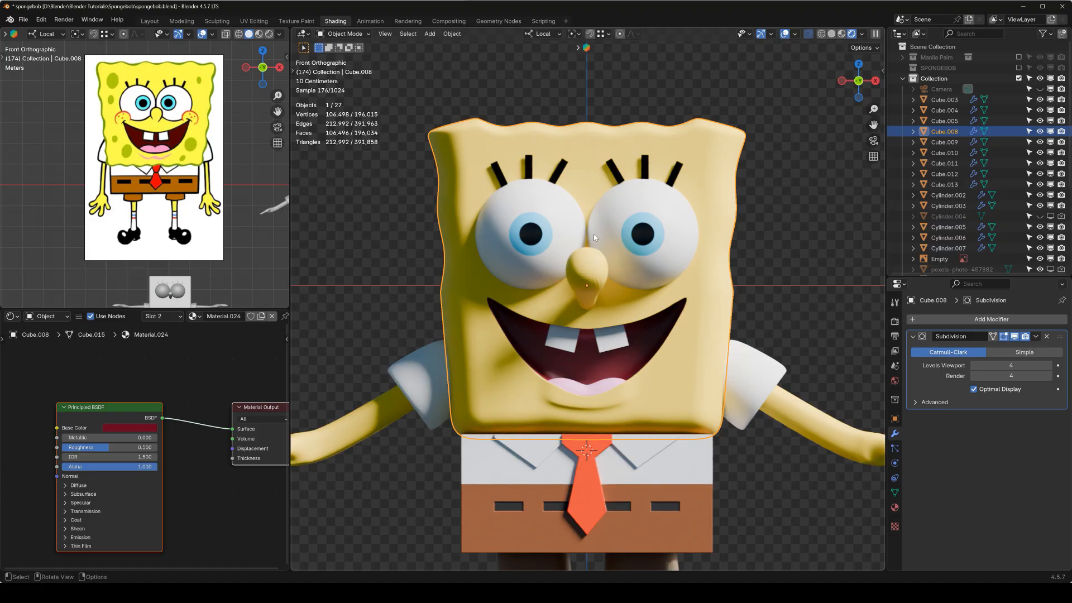
{"action": "scroll", "coordinate": [594, 234], "scroll_direction": "down", "scroll_amount": 3}
{"action": "scroll", "coordinate": [585, 260], "scroll_direction": "up", "scroll_amount": 2}
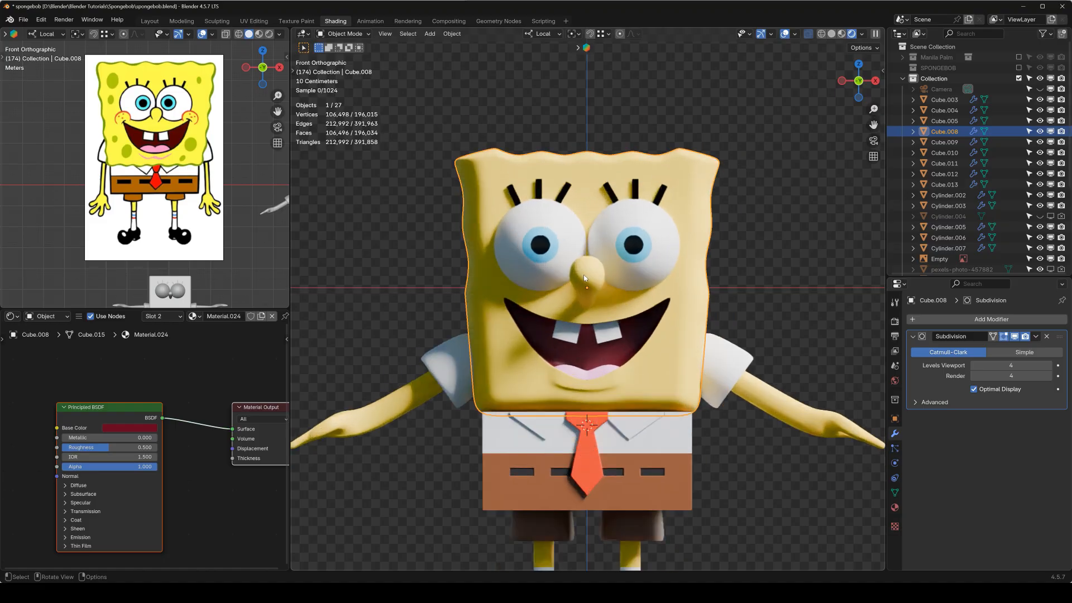
{"action": "left_click", "coordinate": [628, 222]}
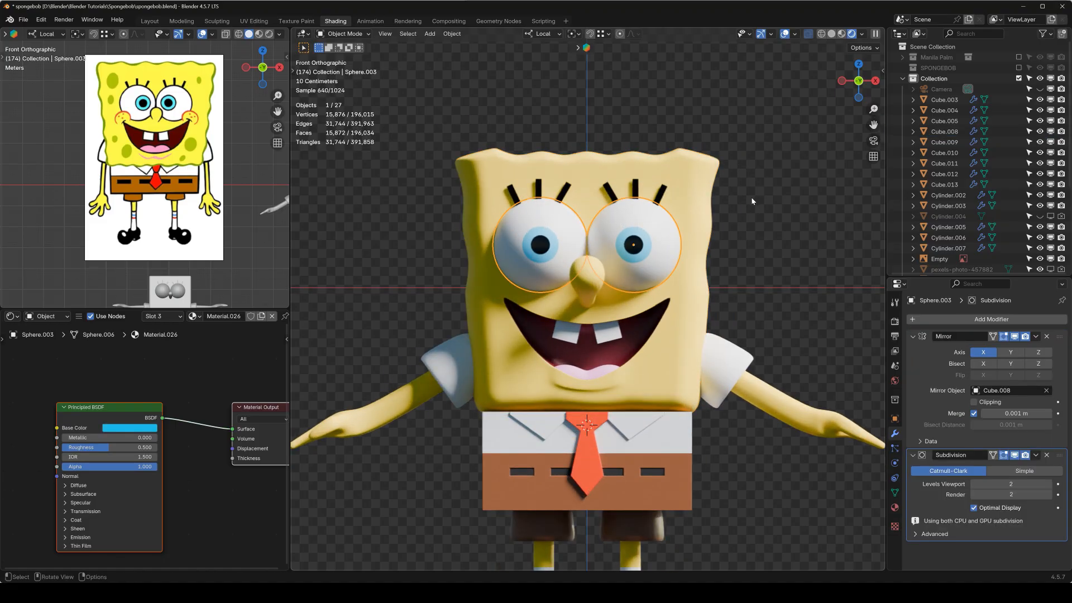
{"action": "key", "text": "s"}
{"action": "left_click", "coordinate": [734, 212]}
{"action": "key", "text": "g"}
{"action": "key", "text": "x"}
{"action": "left_click", "coordinate": [726, 216]}
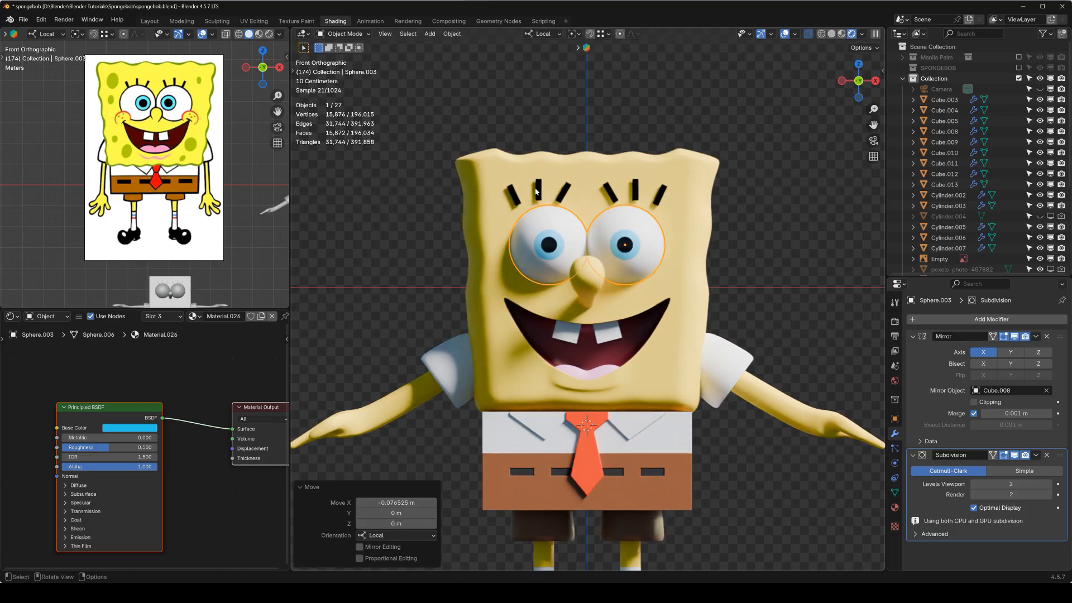
Move the three eyelashes onto the eyes, about 0.069 m in X and -0.113 m in Z, and deselect them
{"action": "left_click", "coordinate": [520, 198]}
{"action": "scroll", "coordinate": [530, 191], "scroll_direction": "up", "scroll_amount": 2}
{"action": "left_click", "coordinate": [480, 157]}
{"action": "left_click", "coordinate": [517, 143], "text": "shift"}
{"action": "left_click", "coordinate": [548, 154], "text": "shift"}
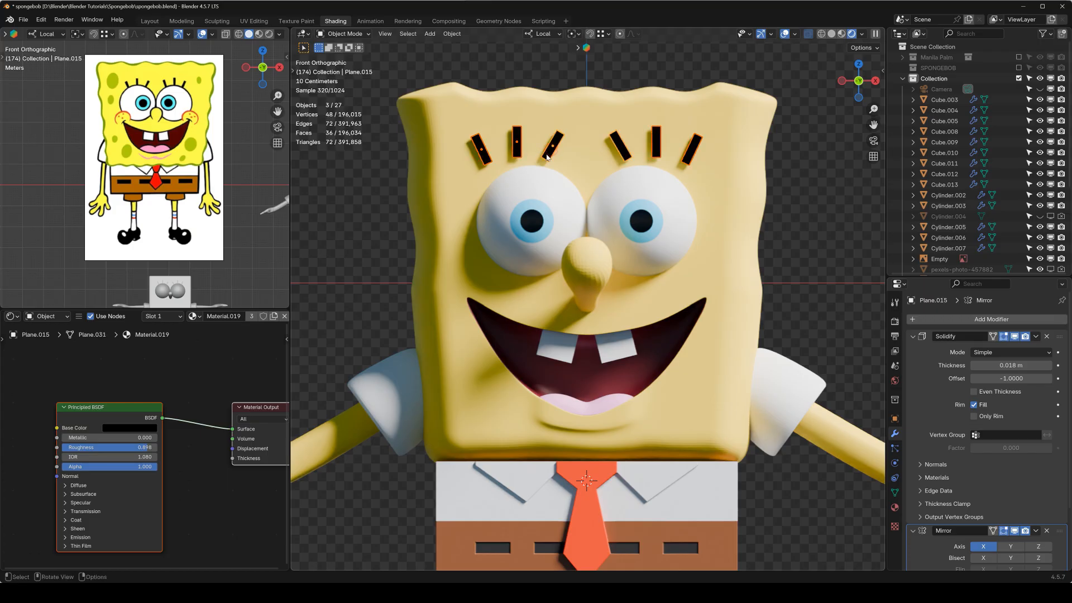
{"action": "key", "text": "g"}
{"action": "left_click", "coordinate": [578, 187]}
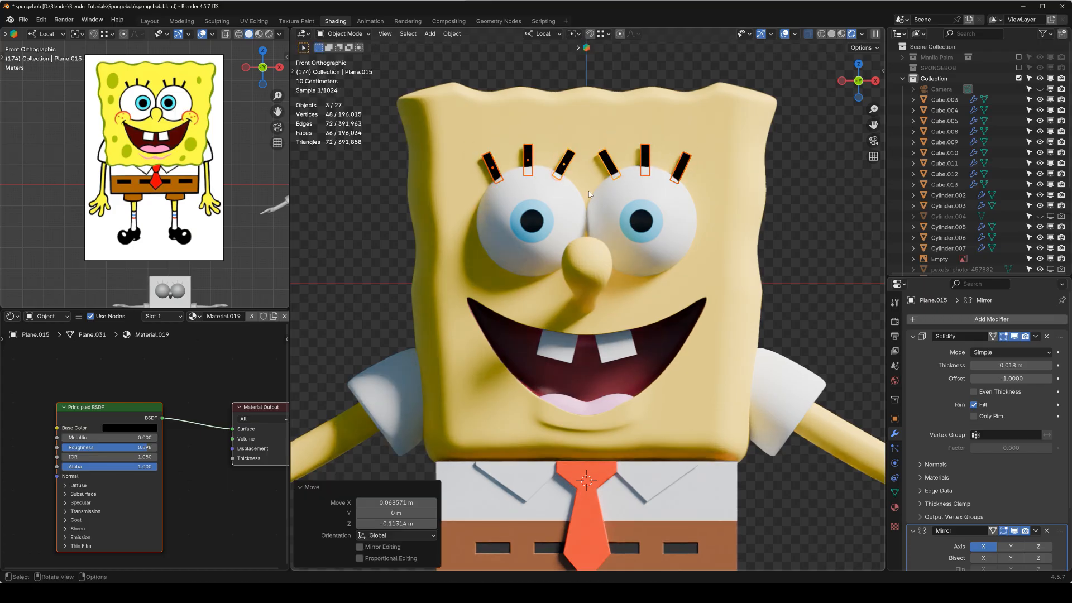
{"action": "left_click", "coordinate": [794, 217]}
{"action": "scroll", "coordinate": [664, 219], "scroll_direction": "down", "scroll_amount": 4}
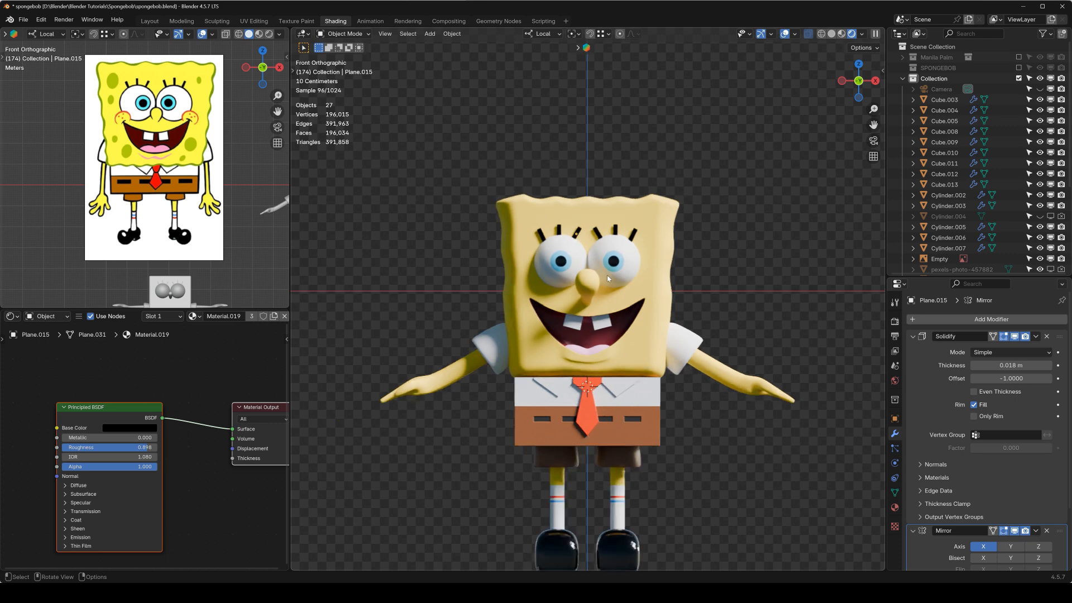
Scale the eyes up by 1.065 and move them outward about 0.038 m along X
{"action": "scroll", "coordinate": [547, 248], "scroll_direction": "up", "scroll_amount": 2}
{"action": "left_click", "coordinate": [547, 248]}
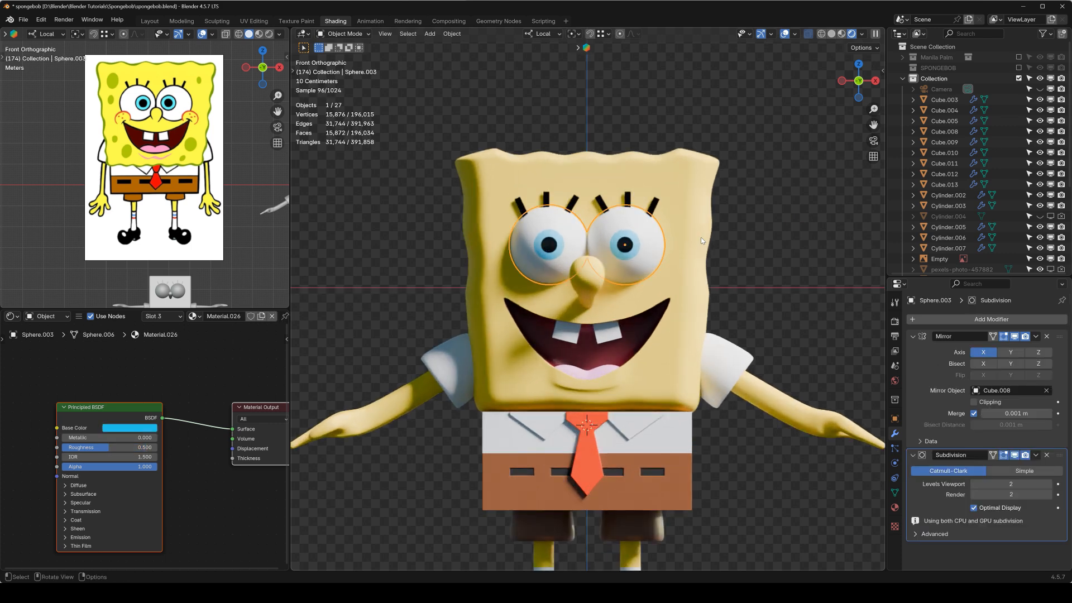
{"action": "key", "text": "s"}
{"action": "left_click", "coordinate": [746, 240]}
{"action": "key", "text": "g"}
{"action": "key", "text": "x"}
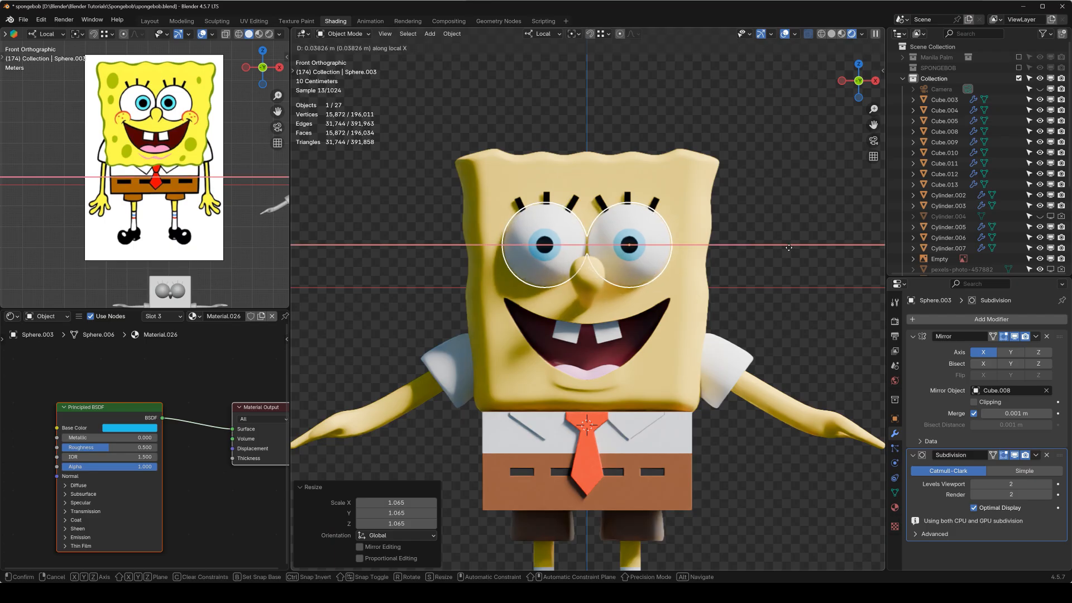
{"action": "left_click", "coordinate": [788, 250]}
Deselect the eyes and examine the whole character from the front and at an angle
{"action": "left_click", "coordinate": [789, 251]}
{"action": "scroll", "coordinate": [676, 305], "scroll_direction": "down", "scroll_amount": 2}
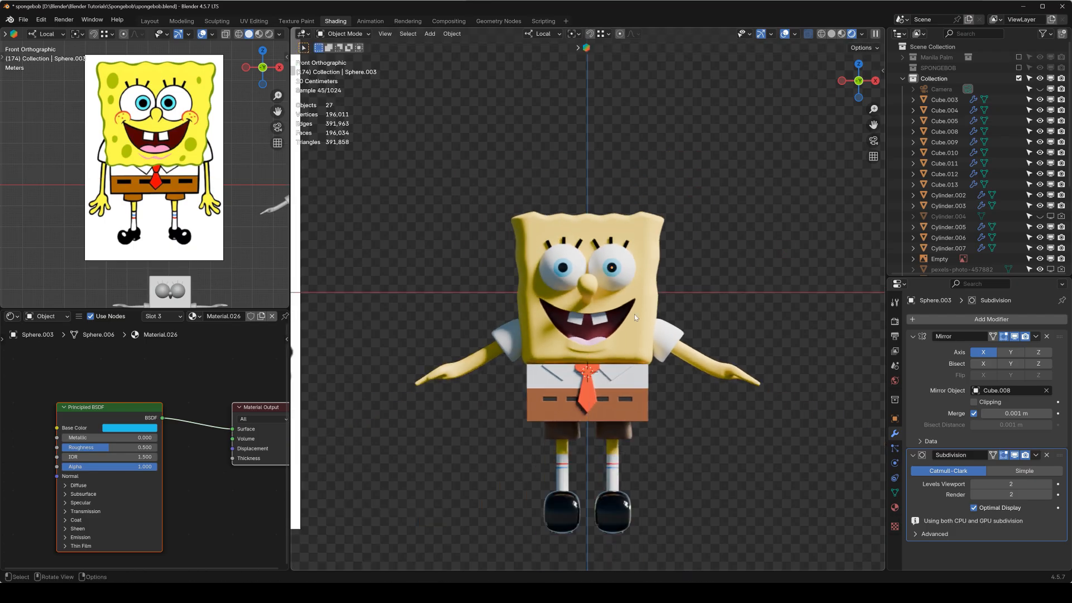
{"action": "middle_click_drag", "start_coordinate": [652, 298], "coordinate": [697, 294]}
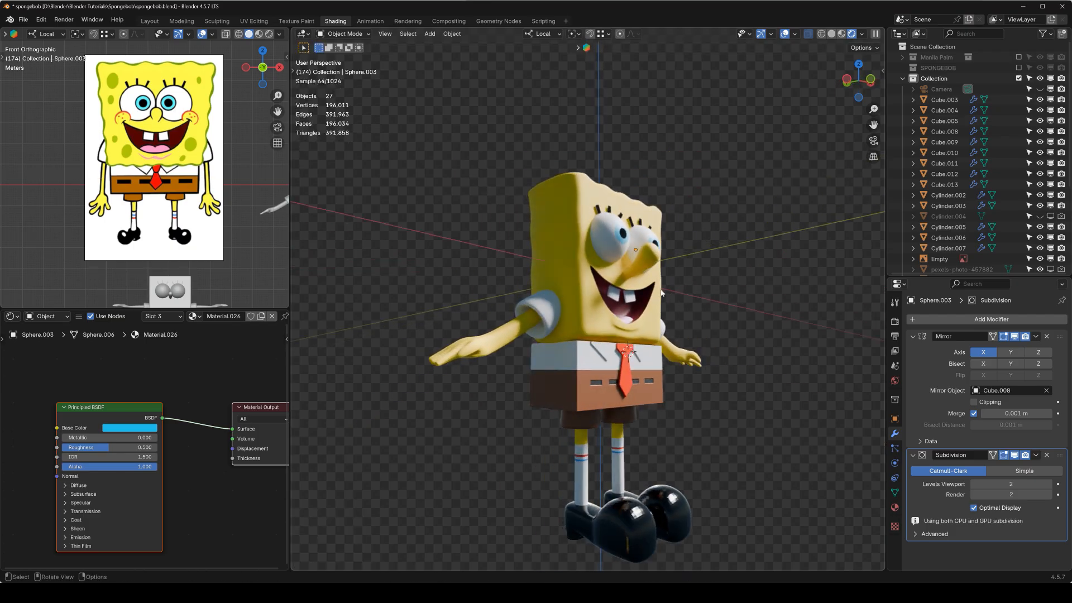
{"action": "key", "text": "KP_1"}
{"action": "scroll", "coordinate": [583, 219], "scroll_direction": "up", "scroll_amount": 6}
{"action": "middle_click_drag", "start_coordinate": [583, 219], "coordinate": [612, 208]}
Open the body's skin material and add a Noise Texture node beside the shader
{"action": "left_click", "coordinate": [552, 278]}
{"action": "scroll", "coordinate": [579, 289], "scroll_direction": "up", "scroll_amount": 4}
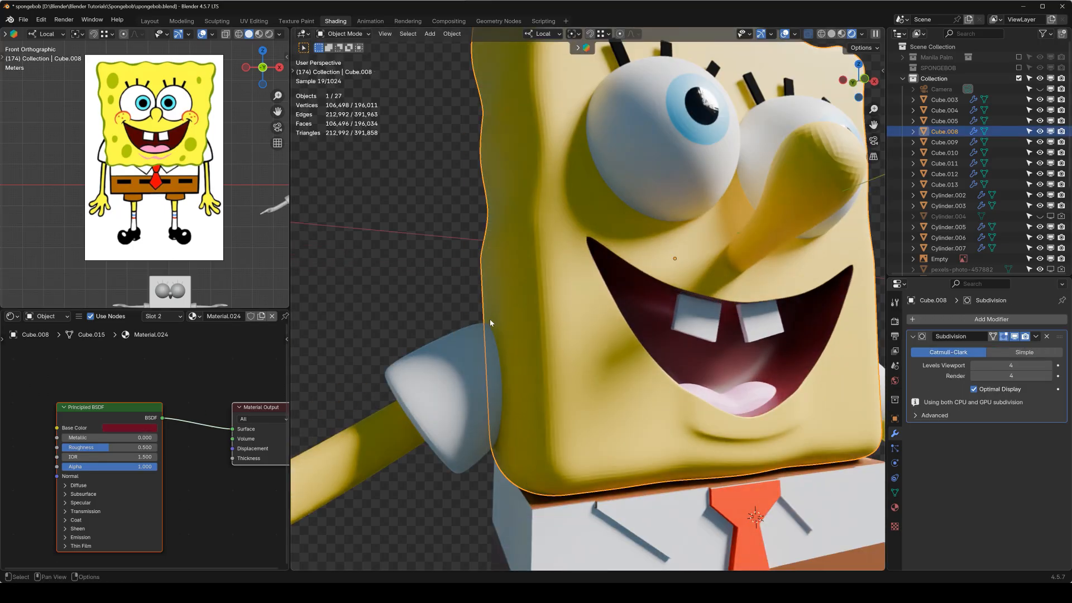
{"action": "left_click", "coordinate": [895, 507]}
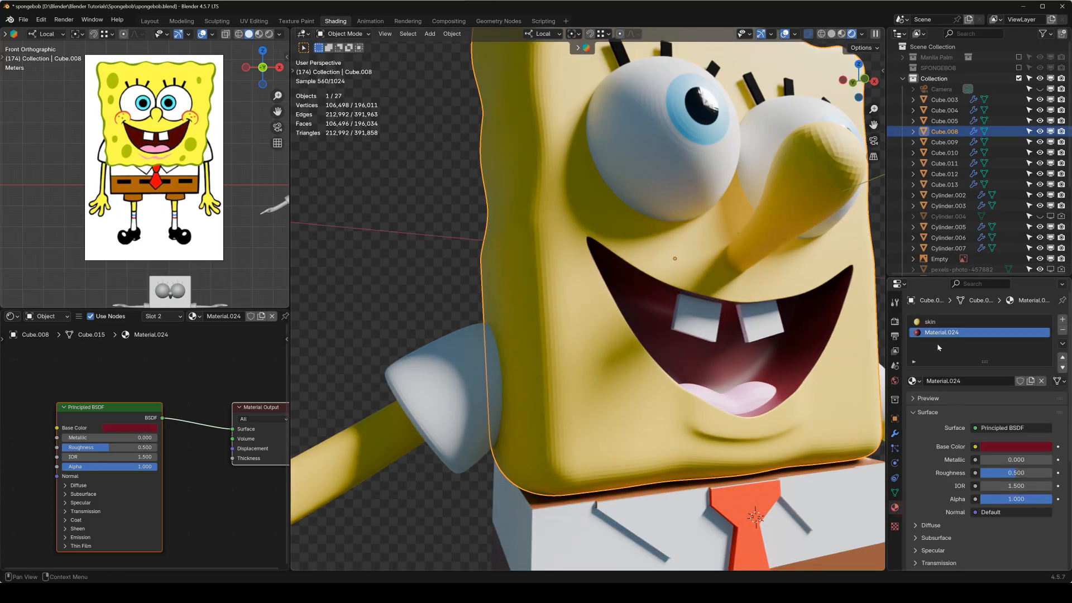
{"action": "left_click", "coordinate": [926, 322]}
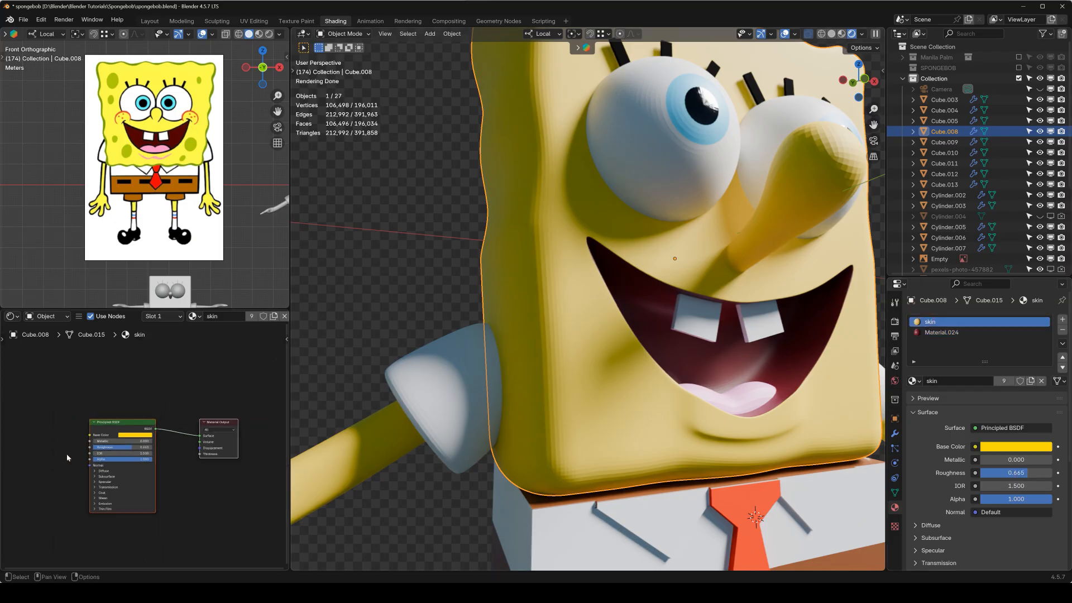
{"action": "middle_click_drag", "start_coordinate": [70, 474], "coordinate": [149, 422]}
{"action": "key", "text": "shift+a"}
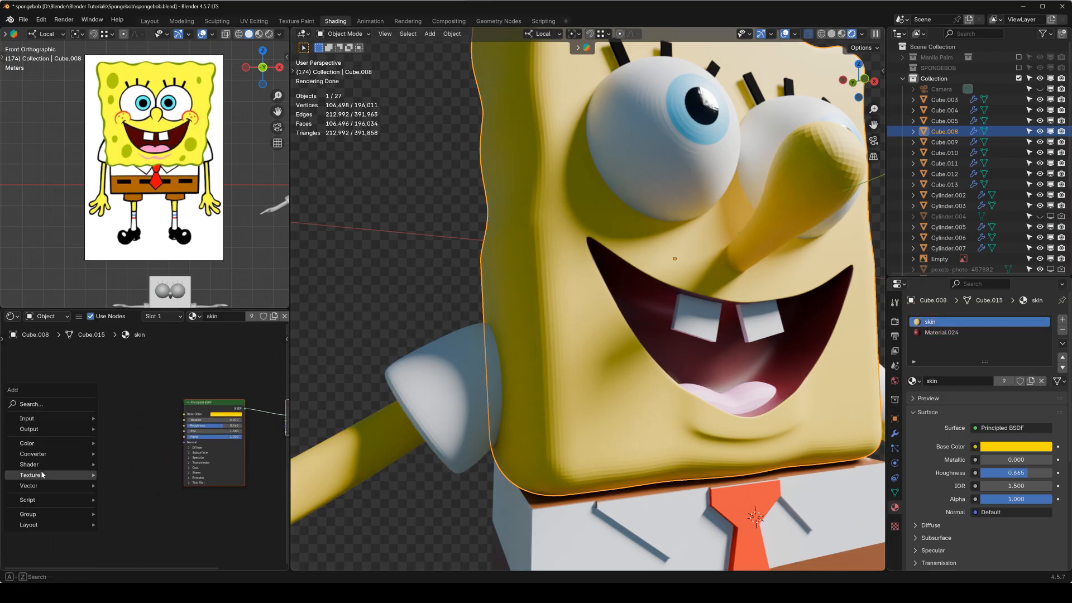
{"action": "mouse_move", "coordinate": [34, 475]}
{"action": "left_click", "coordinate": [141, 423]}
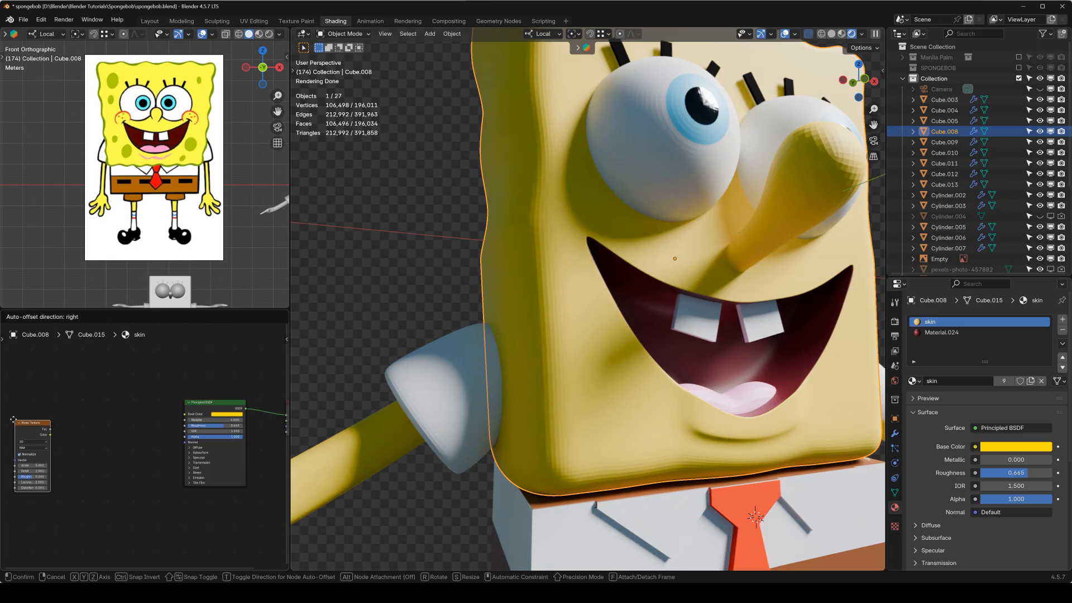
{"action": "left_click", "coordinate": [14, 422]}
Add a Bump node and a Color Ramp node to the skin material
{"action": "key", "text": "shift+a"}
{"action": "mouse_move", "coordinate": [102, 399]}
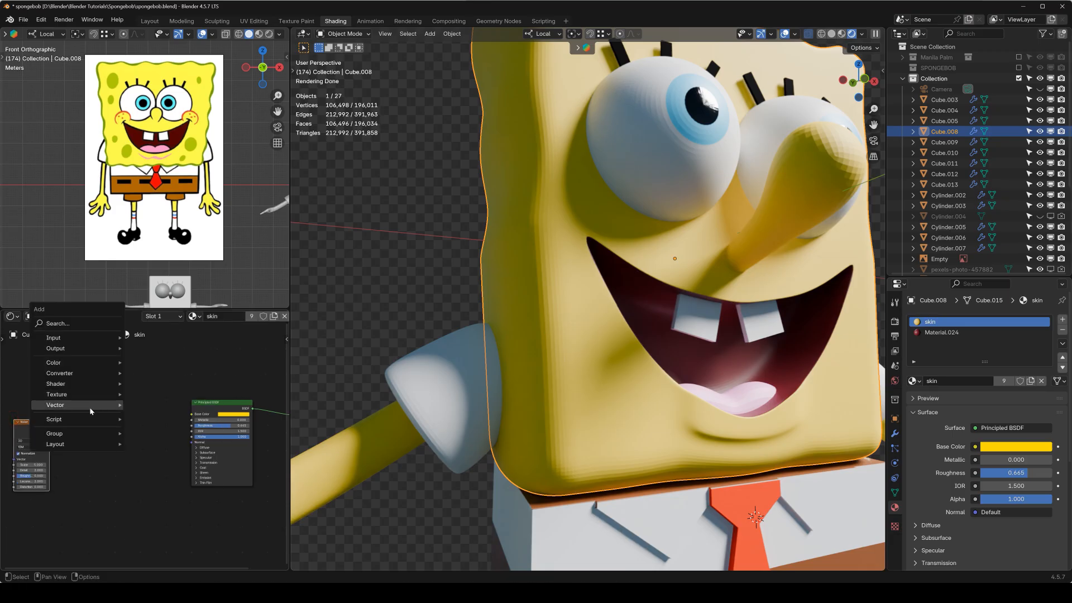
{"action": "left_click", "coordinate": [156, 407]}
{"action": "left_click", "coordinate": [121, 456]}
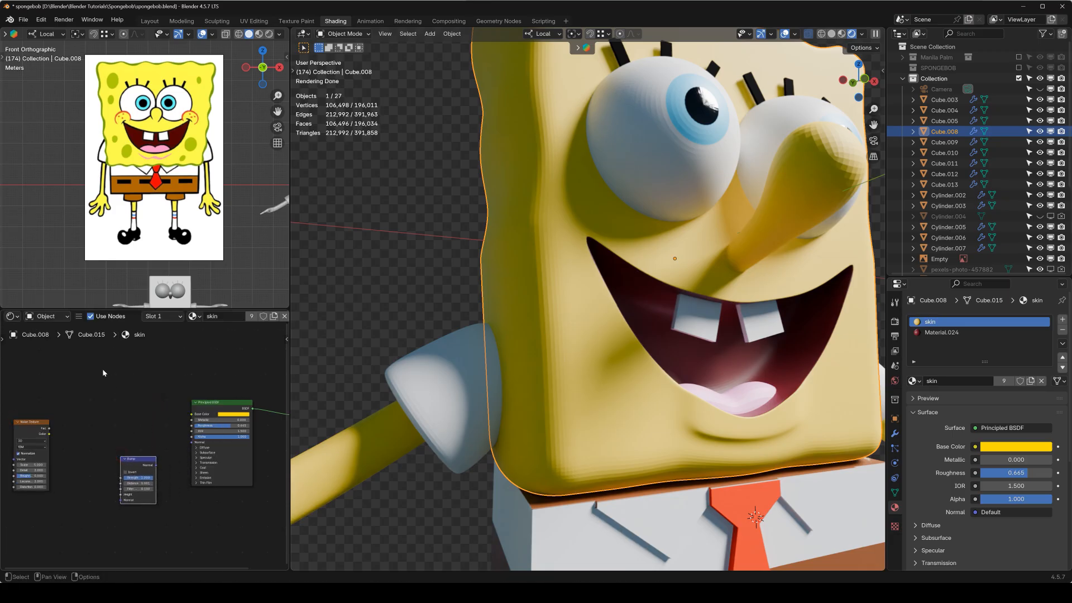
{"action": "key", "text": "shift+a"}
{"action": "mouse_move", "coordinate": [89, 330]}
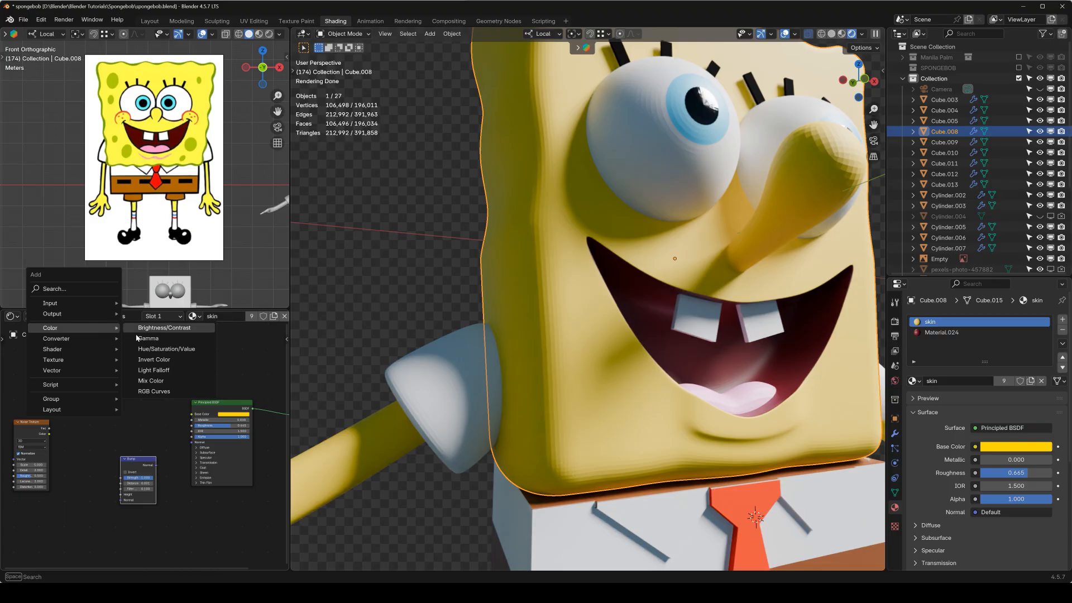
{"action": "left_click", "coordinate": [166, 360]}
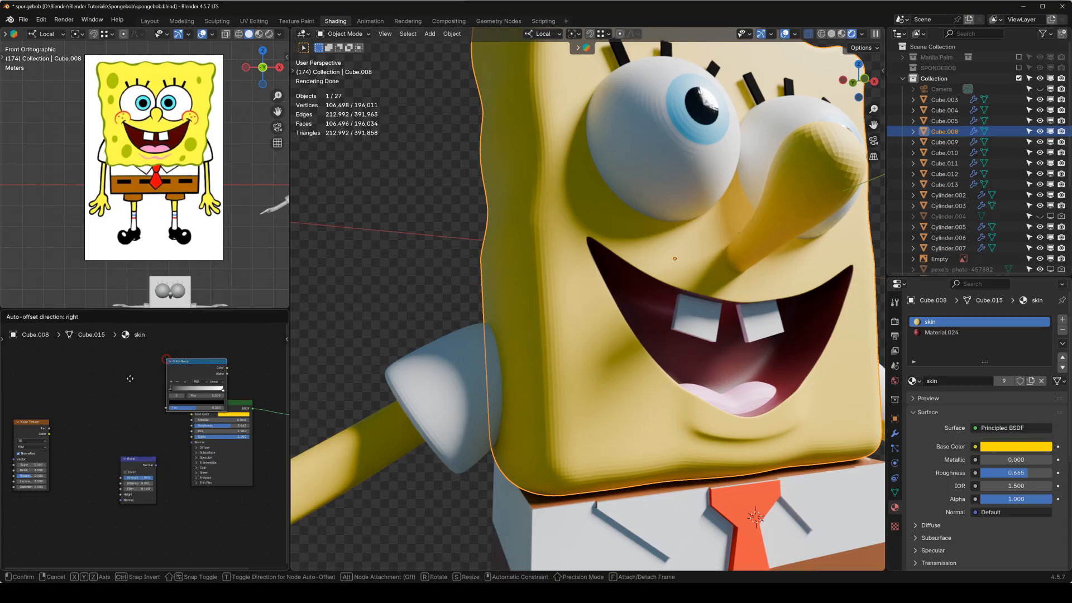
{"action": "left_click", "coordinate": [74, 383]}
Arrange the new nodes and feed the Noise Texture's Fac output into the Color Ramp's Fac input
{"action": "middle_click_drag", "start_coordinate": [79, 432], "coordinate": [148, 432]}
{"action": "left_click_drag", "start_coordinate": [103, 433], "coordinate": [80, 393]}
{"action": "scroll", "coordinate": [103, 421], "scroll_direction": "up", "scroll_amount": 4}
{"action": "left_click", "coordinate": [184, 369]}
{"action": "left_click_drag", "start_coordinate": [183, 368], "coordinate": [158, 376]}
{"action": "scroll", "coordinate": [137, 396], "scroll_direction": "up", "scroll_amount": 1}
{"action": "middle_click_drag", "start_coordinate": [76, 407], "coordinate": [96, 417]}
{"action": "left_click_drag", "start_coordinate": [94, 377], "coordinate": [138, 440]}
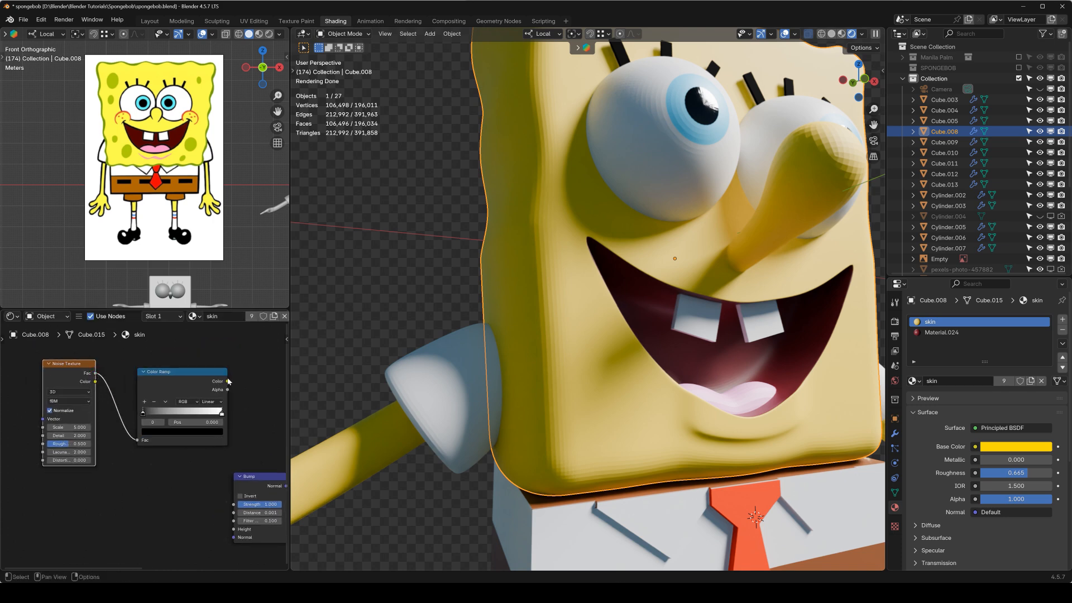
Preview the Color Ramp on the body, move its black stop to 0.095 and raise the noise scale to about 96
{"action": "left_click", "coordinate": [177, 385], "text": "ctrl+shift"}
{"action": "left_click_drag", "start_coordinate": [146, 414], "coordinate": [150, 413]}
{"action": "mouse_move", "coordinate": [60, 427]}
{"action": "left_mouse_down"}
{"action": "mouse_move", "coordinate": [146, 427]}
{"action": "mouse_move", "coordinate": [53, 424]}
{"action": "left_mouse_up"}
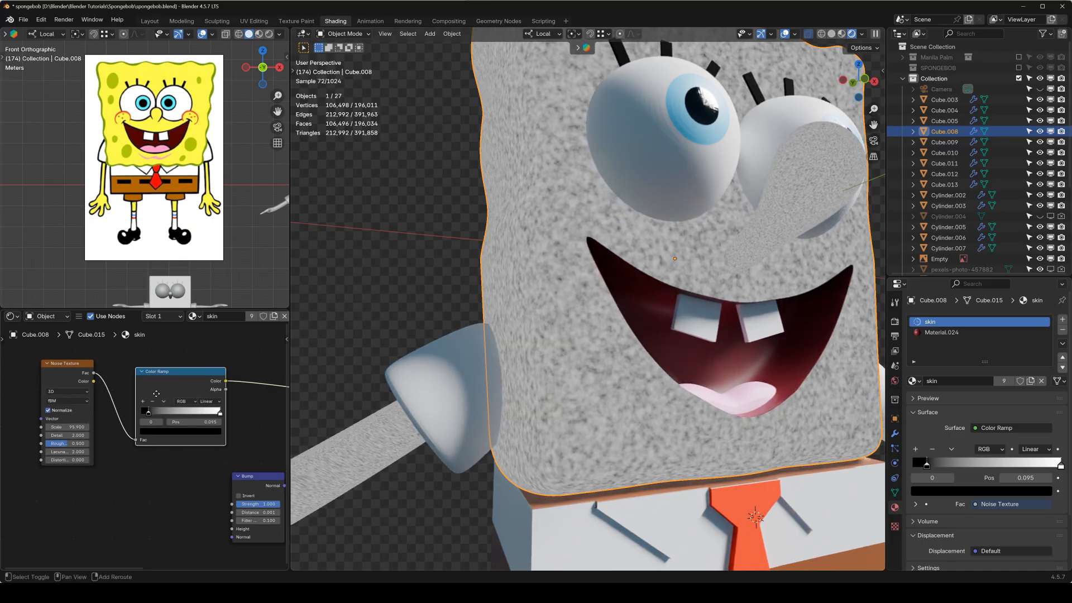
Link the Color Ramp color to the Bump height and the Bump normal to the Principled BSDF, and output the shader again
{"action": "middle_click_drag", "start_coordinate": [165, 402], "coordinate": [129, 388]}
{"action": "scroll", "coordinate": [146, 405], "scroll_direction": "down", "scroll_amount": 2}
{"action": "middle_click_drag", "start_coordinate": [199, 385], "coordinate": [111, 378]}
{"action": "left_click_drag", "start_coordinate": [110, 490], "coordinate": [108, 491]}
{"action": "left_click_drag", "start_coordinate": [146, 455], "coordinate": [184, 429]}
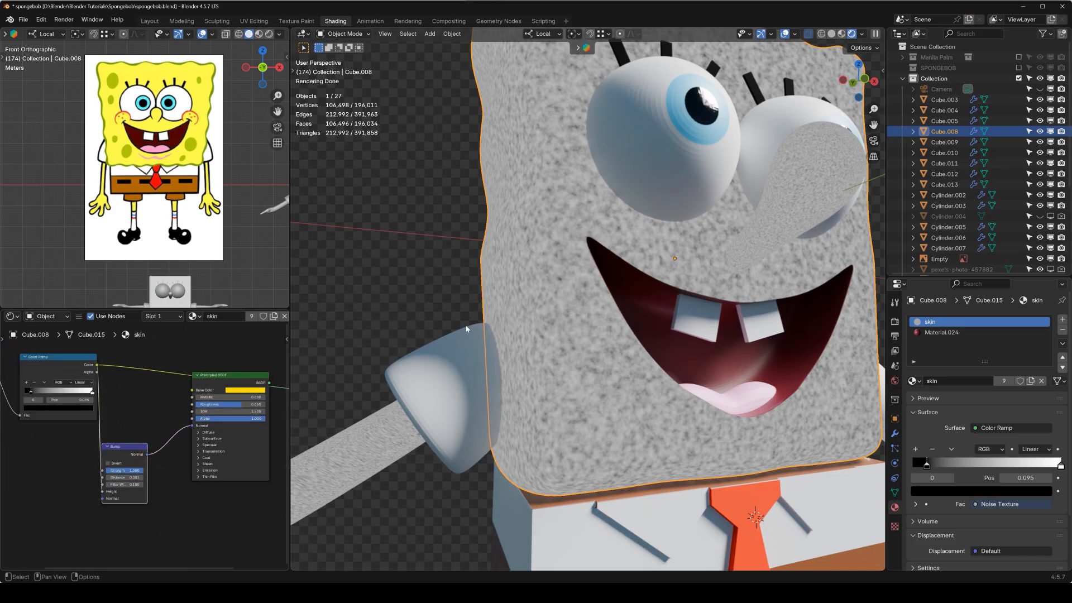
{"action": "left_click", "coordinate": [235, 378], "text": "ctrl+shift"}
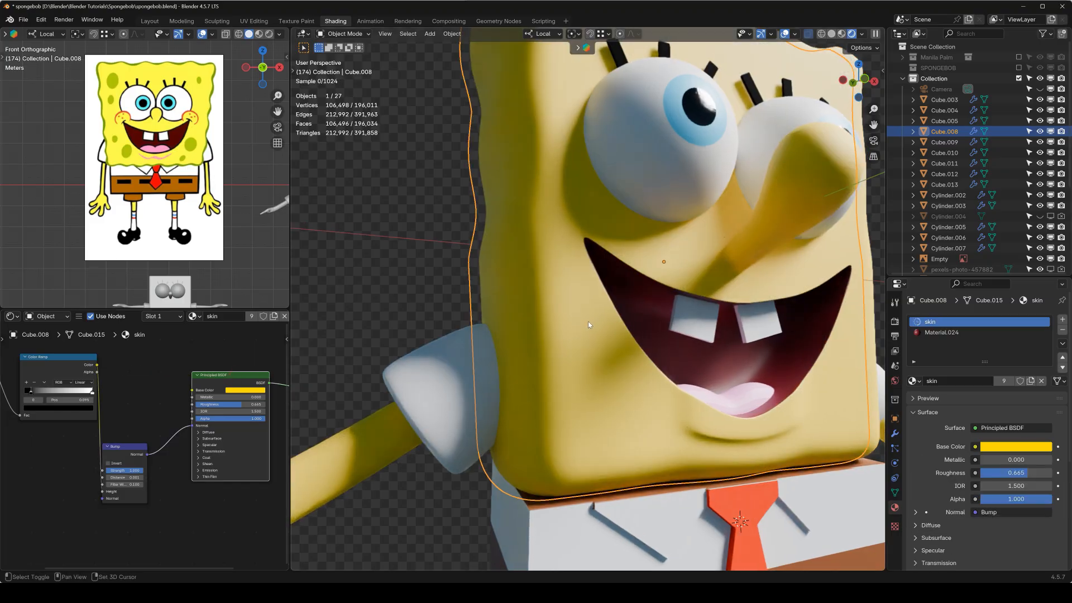
Set the skin's Bump distance to 1 and strength to 0.1
{"action": "scroll", "coordinate": [517, 410], "scroll_direction": "up", "scroll_amount": 4}
{"action": "scroll", "coordinate": [123, 469], "scroll_direction": "up", "scroll_amount": 5}
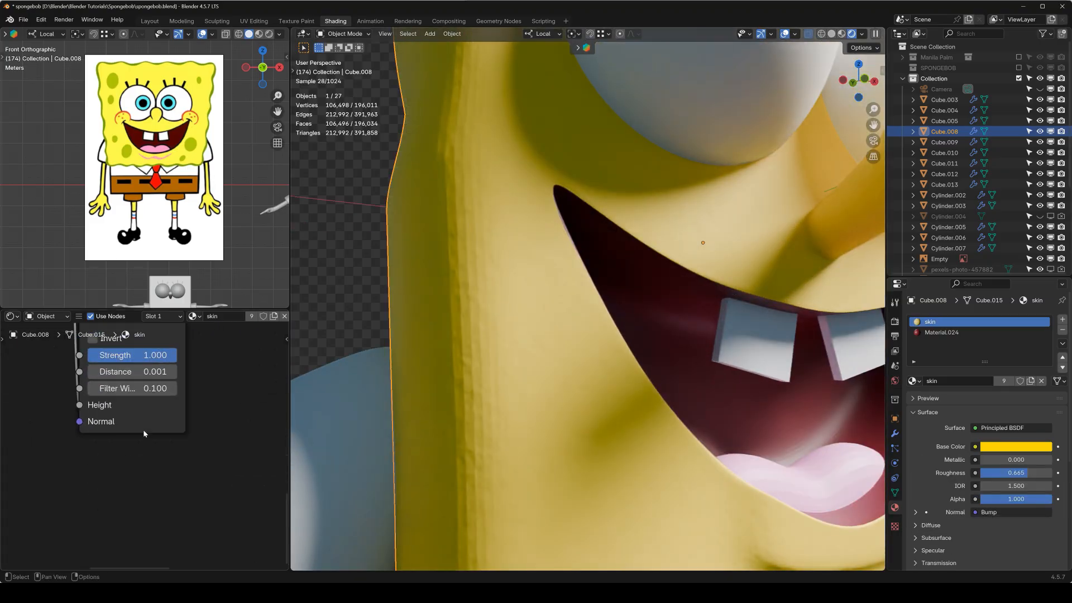
{"action": "left_click_drag", "start_coordinate": [152, 393], "coordinate": [153, 392]}
{"action": "type", "text": "1"}
{"action": "key", "text": "Return"}
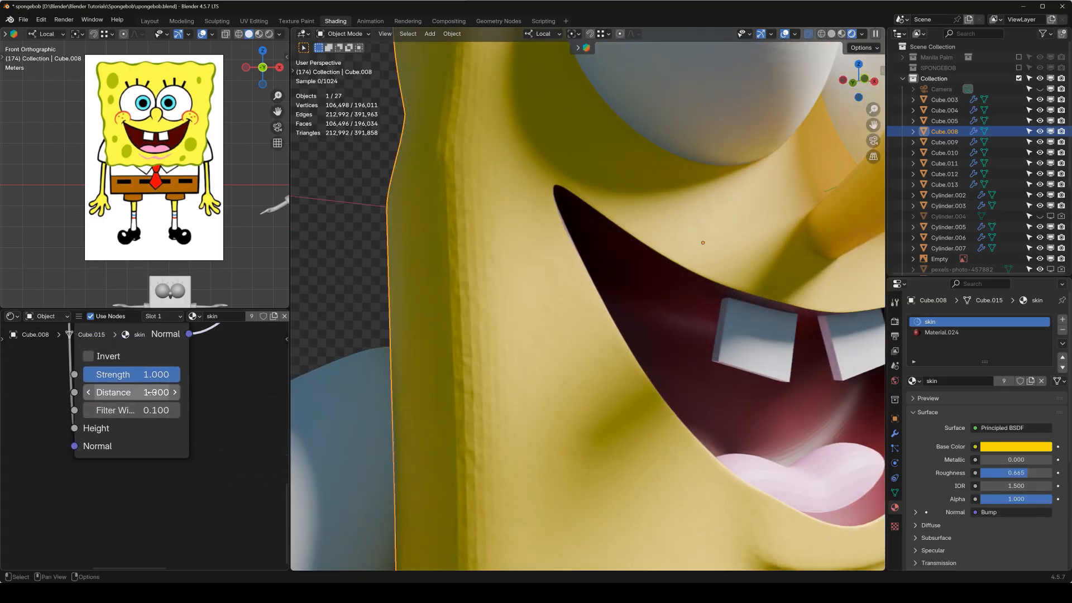
{"action": "left_click", "coordinate": [151, 375]}
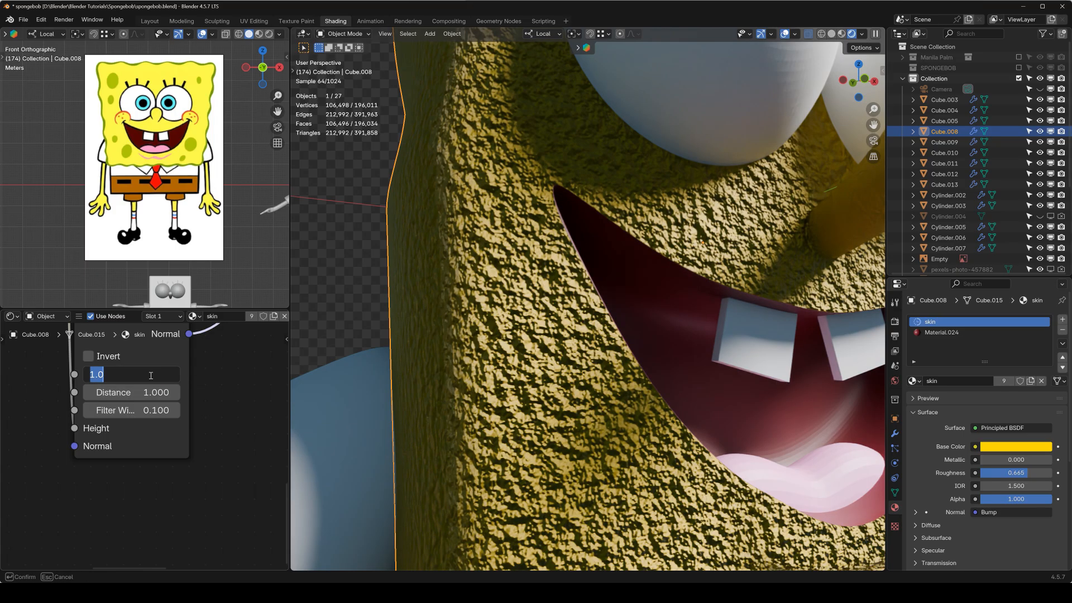
{"action": "type", "text": ".1"}
{"action": "key", "text": "Return"}
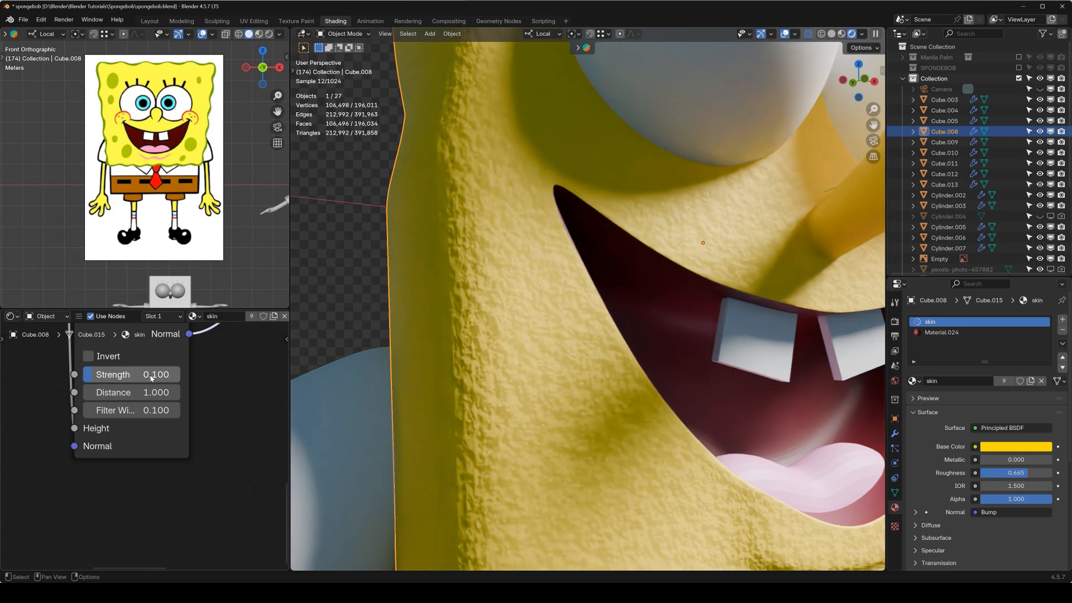
Set the Bump strength to 0.06 and check the skin texture across the face
{"action": "left_click", "coordinate": [154, 368]}
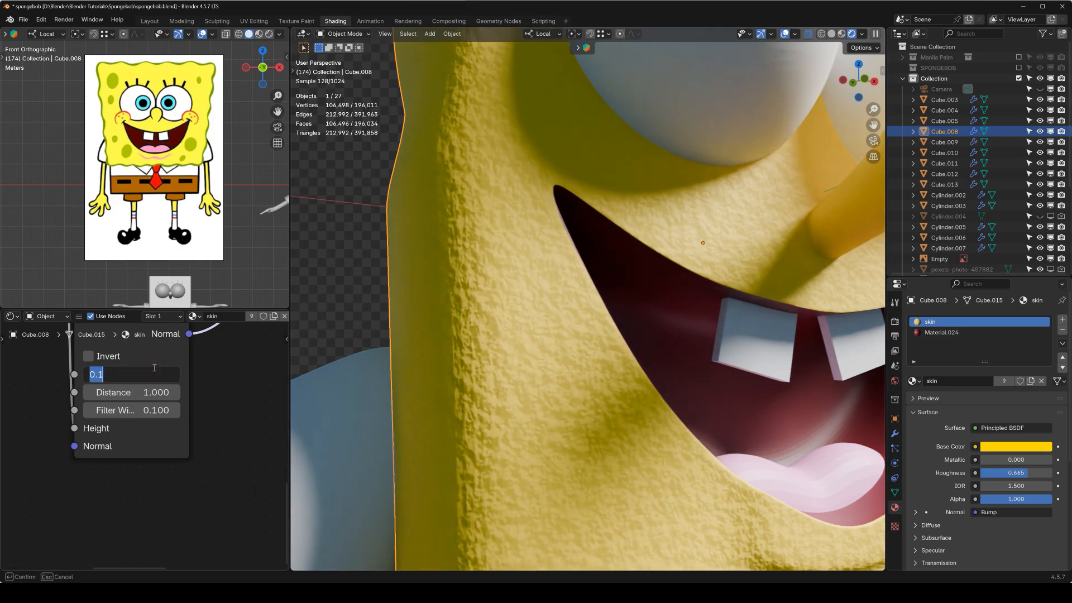
{"action": "key", "text": "Return"}
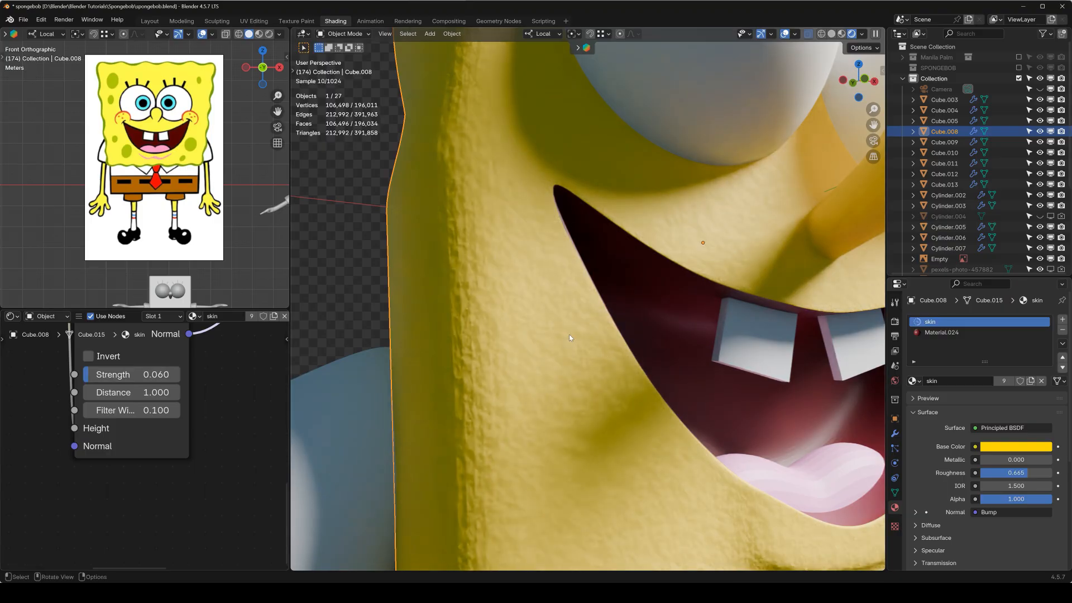
{"action": "scroll", "coordinate": [589, 369], "scroll_direction": "down", "scroll_amount": 4}
{"action": "middle_click_drag", "start_coordinate": [561, 277], "coordinate": [541, 346], "text": "shift"}
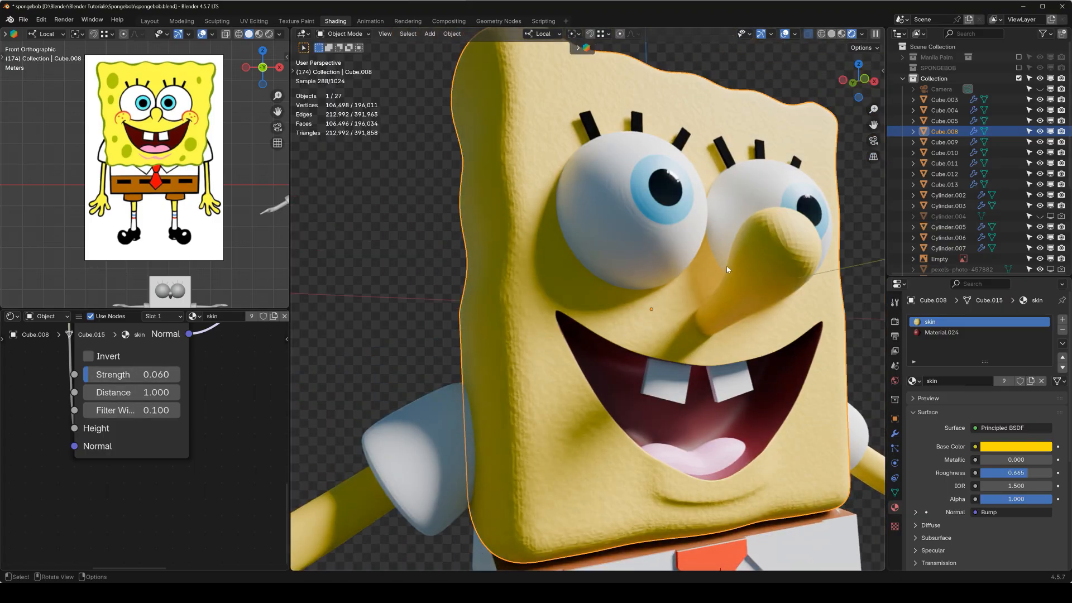
{"action": "scroll", "coordinate": [115, 365], "scroll_direction": "down", "scroll_amount": 2}
{"action": "middle_click_drag", "start_coordinate": [75, 430], "coordinate": [1, 510]}
Set the nose's Subdivision modifier to 4 levels in both viewport and render, and check its smoothness
{"action": "left_click", "coordinate": [746, 265]}
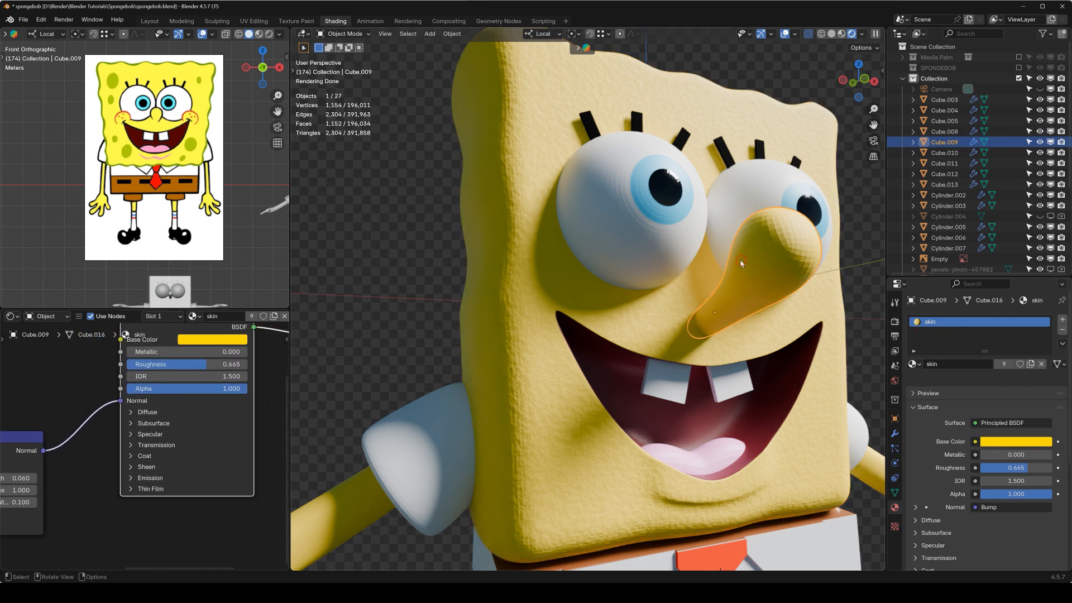
{"action": "left_click", "coordinate": [895, 434]}
{"action": "left_click", "coordinate": [1049, 365]}
{"action": "left_click", "coordinate": [1049, 376]}
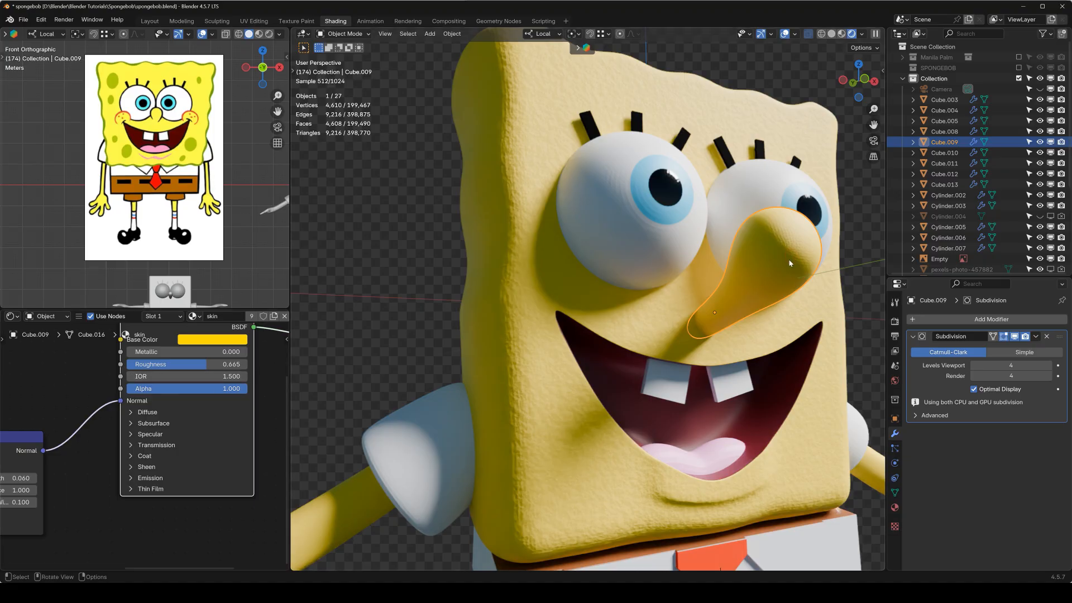
{"action": "scroll", "coordinate": [790, 263], "scroll_direction": "up", "scroll_amount": 4}
{"action": "scroll", "coordinate": [660, 292], "scroll_direction": "down", "scroll_amount": 4}
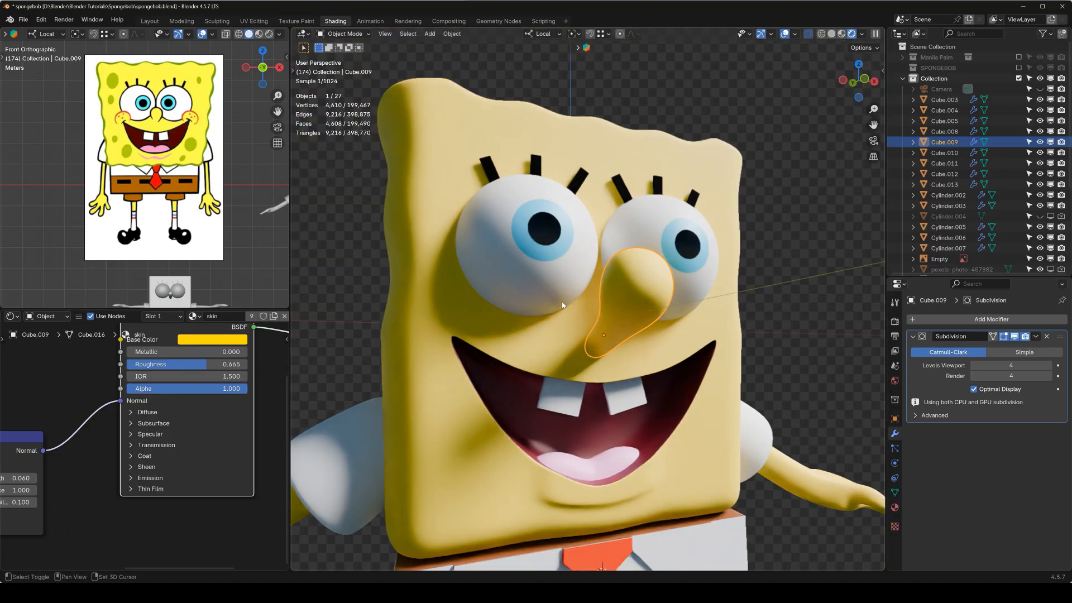
{"action": "middle_click_drag", "start_coordinate": [585, 316], "coordinate": [511, 345]}
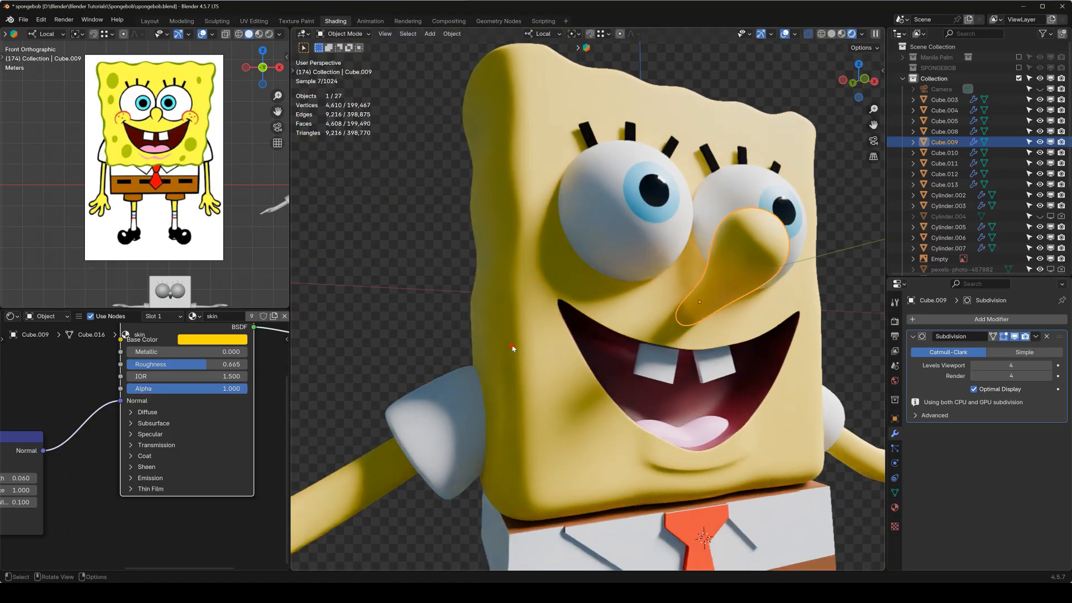
Select the body and set the skin shader's subsurface weight to 1
{"action": "left_click", "coordinate": [510, 344]}
{"action": "scroll", "coordinate": [151, 438], "scroll_direction": "up", "scroll_amount": 2}
{"action": "middle_click_drag", "start_coordinate": [132, 400], "coordinate": [119, 414]}
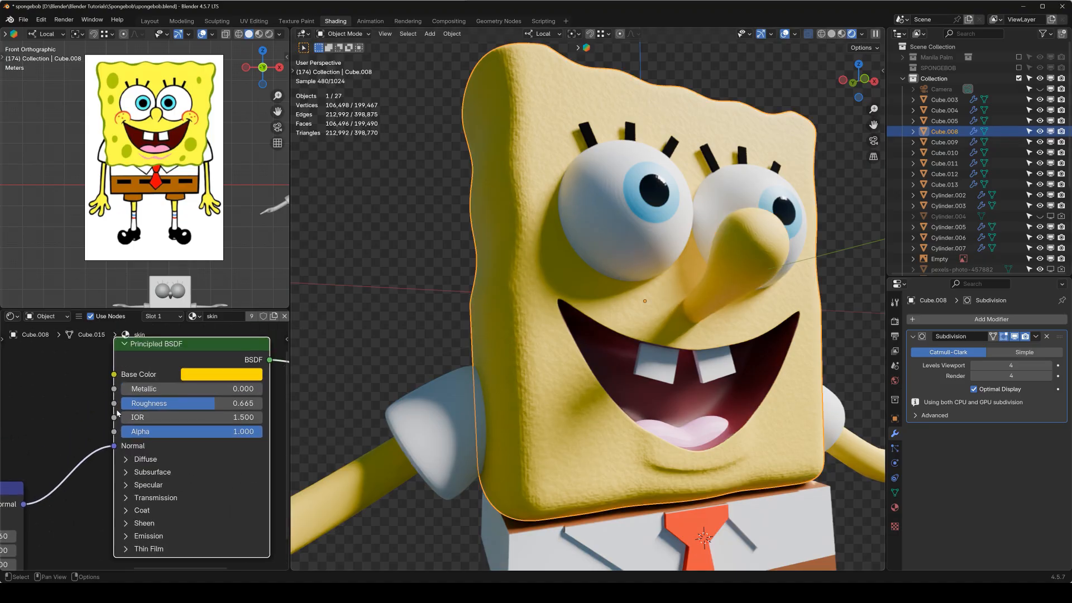
{"action": "left_click", "coordinate": [131, 474]}
{"action": "scroll", "coordinate": [134, 424], "scroll_direction": "up", "scroll_amount": 2}
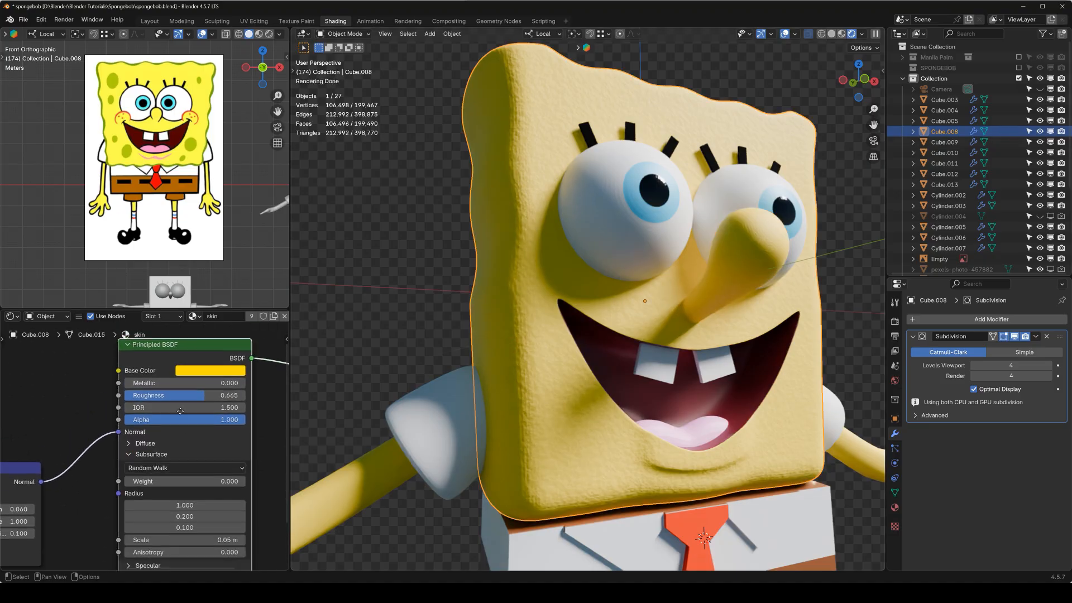
{"action": "left_click_drag", "start_coordinate": [132, 412], "coordinate": [279, 412]}
{"action": "middle_click_drag", "start_coordinate": [592, 277], "coordinate": [601, 263]}
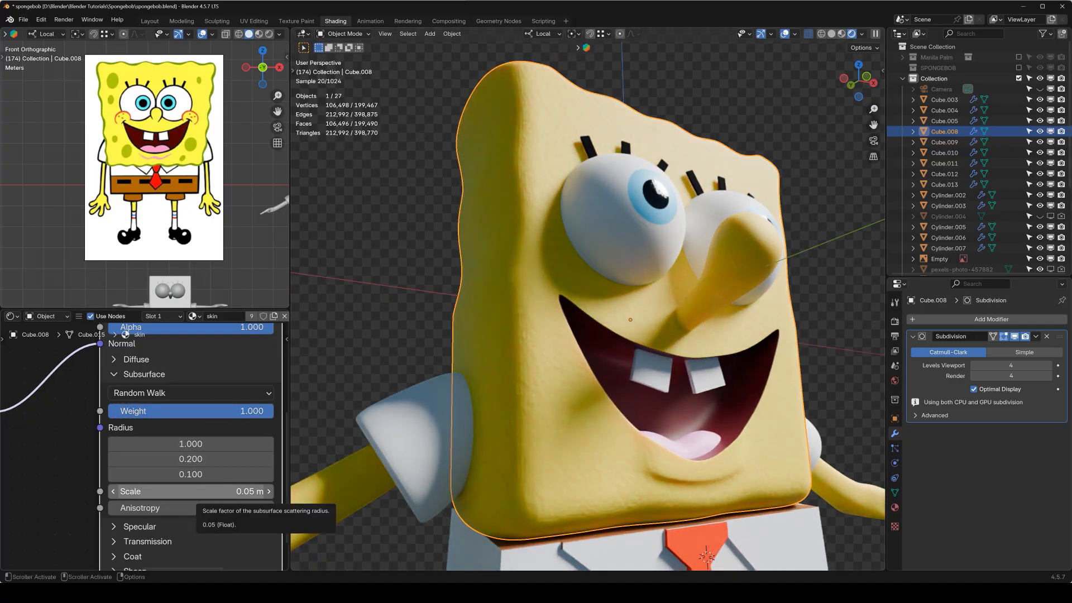
Set the skin's subsurface scale to 0.2 m
{"action": "left_click", "coordinate": [212, 490]}
{"action": "type", "text": ".2"}
{"action": "key", "text": "Return"}
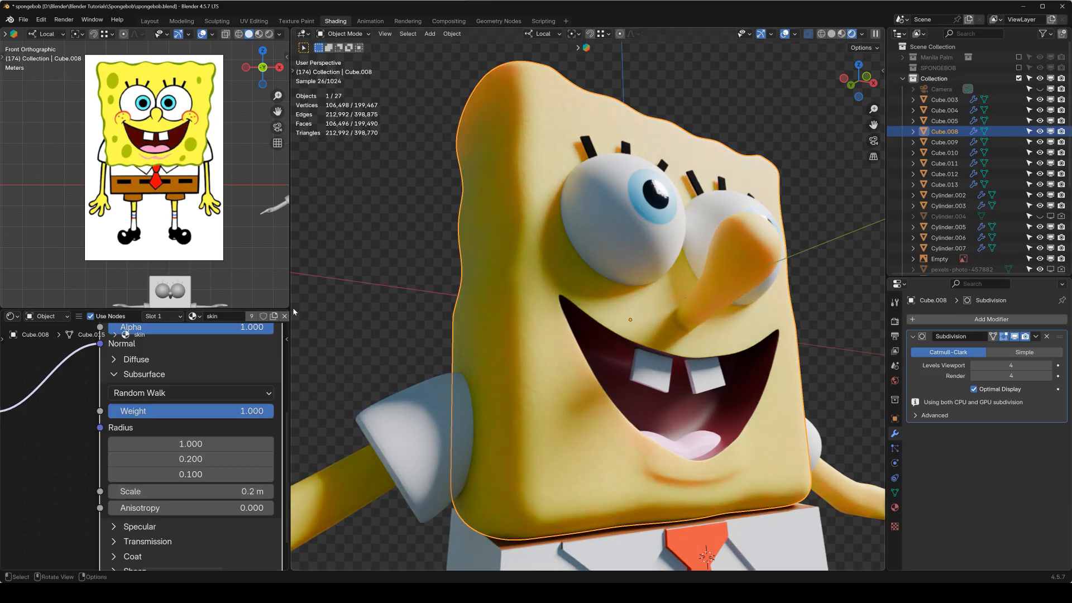
Raise the first two subsurface radius values of the skin to 2.090 and 1.540
{"action": "left_click", "coordinate": [191, 445]}
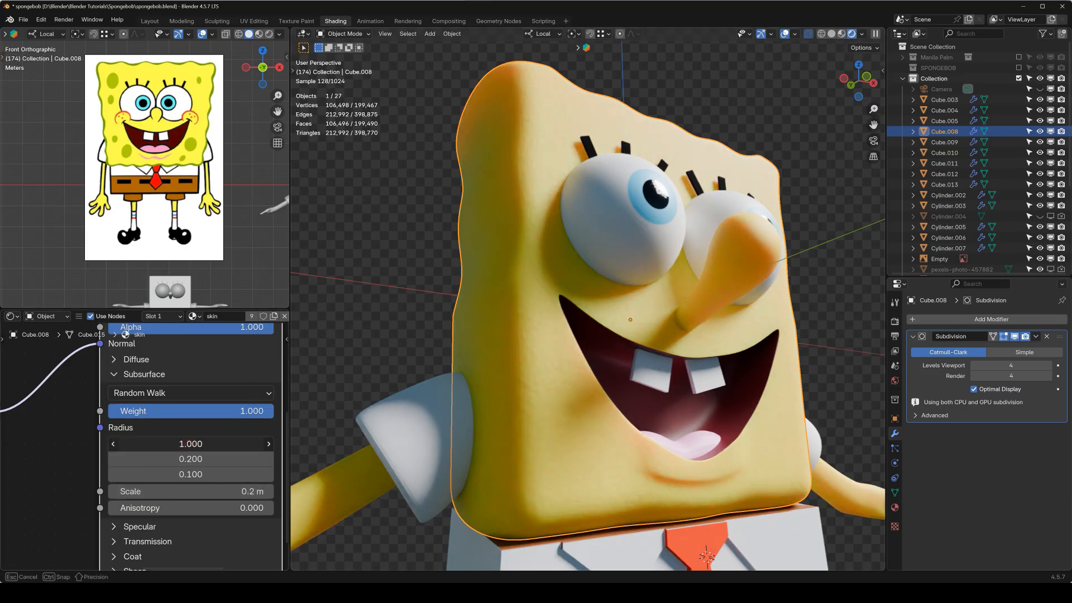
{"action": "left_click_drag", "start_coordinate": [190, 444], "coordinate": [232, 475]}
{"action": "key", "text": "Escape"}
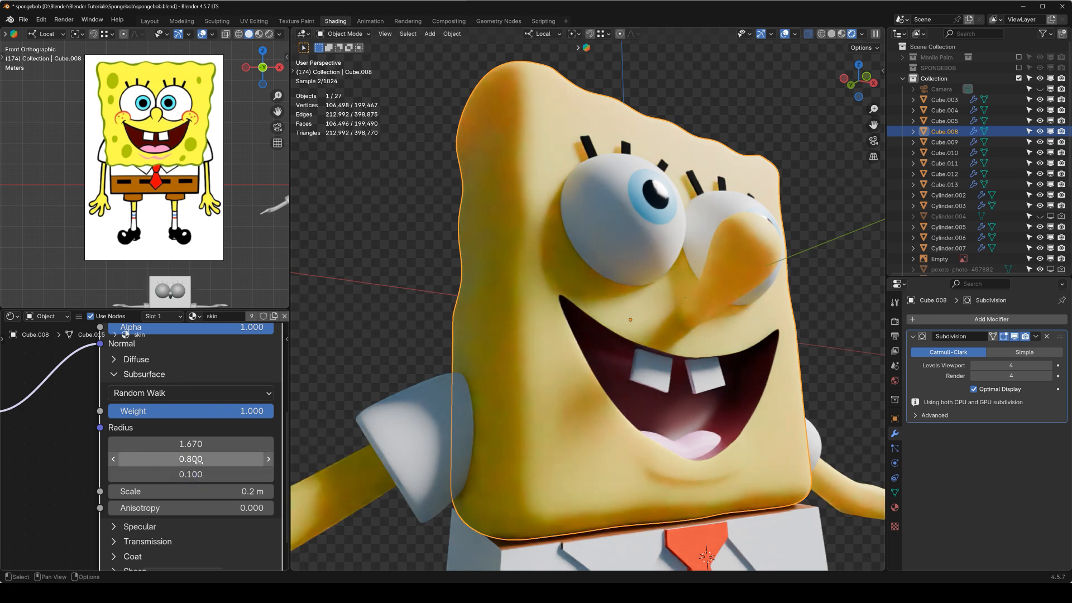
{"action": "mouse_move", "coordinate": [202, 444]}
{"action": "left_mouse_down"}
{"action": "mouse_move", "coordinate": [215, 444]}
{"action": "mouse_move", "coordinate": [189, 444]}
{"action": "left_mouse_up"}
{"action": "left_click_drag", "start_coordinate": [190, 459], "coordinate": [205, 459]}
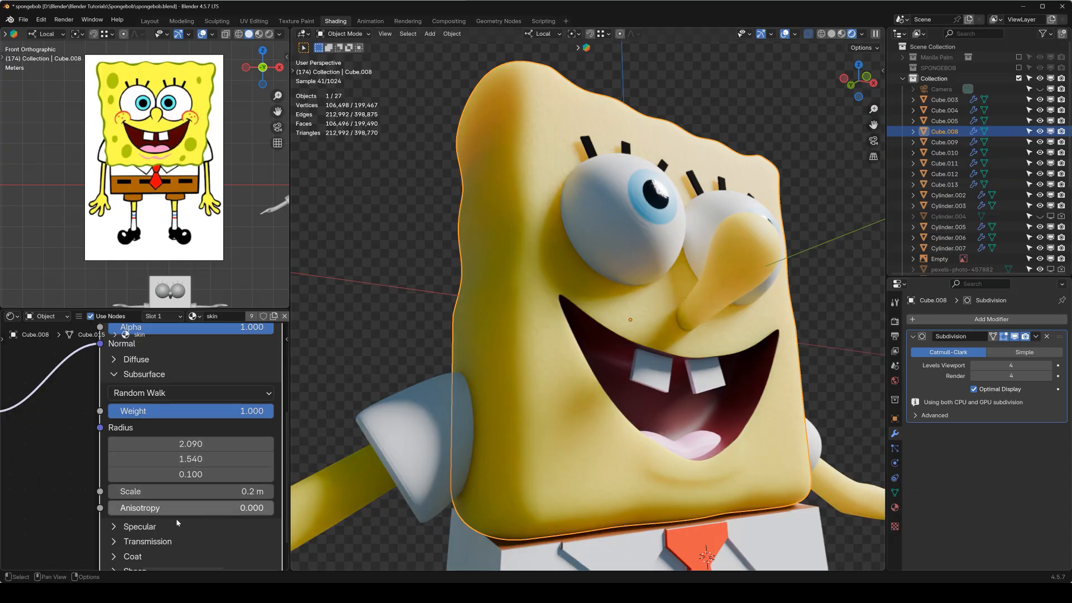
{"action": "scroll", "coordinate": [543, 370], "scroll_direction": "up", "scroll_amount": 3}
{"action": "scroll", "coordinate": [60, 481], "scroll_direction": "down", "scroll_amount": 3}
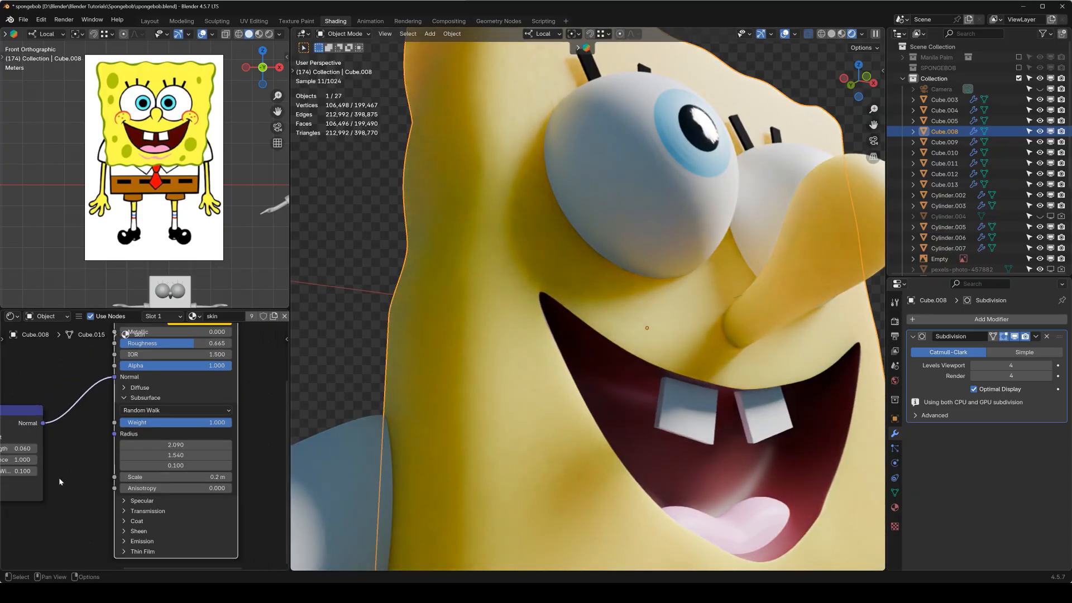
Set the skin's Bump strength to 0.1 and inspect the texture close up around the mouth
{"action": "middle_click_drag", "start_coordinate": [61, 481], "coordinate": [118, 477]}
{"action": "middle_click_drag", "start_coordinate": [147, 387], "coordinate": [245, 436]}
{"action": "middle_click_drag", "start_coordinate": [72, 430], "coordinate": [283, 461]}
{"action": "scroll", "coordinate": [167, 453], "scroll_direction": "up", "scroll_amount": 4}
{"action": "middle_click_drag", "start_coordinate": [225, 417], "coordinate": [14, 392]}
{"action": "middle_click_drag", "start_coordinate": [277, 357], "coordinate": [168, 252]}
{"action": "scroll", "coordinate": [154, 414], "scroll_direction": "up", "scroll_amount": 2}
{"action": "double_click", "coordinate": [154, 413]}
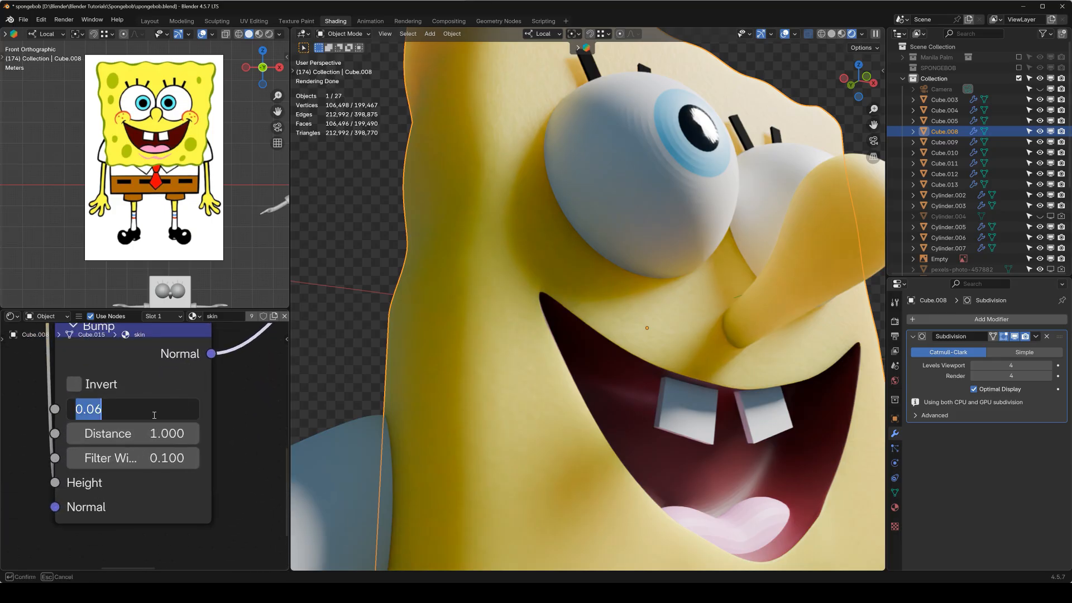
{"action": "key", "text": "Return"}
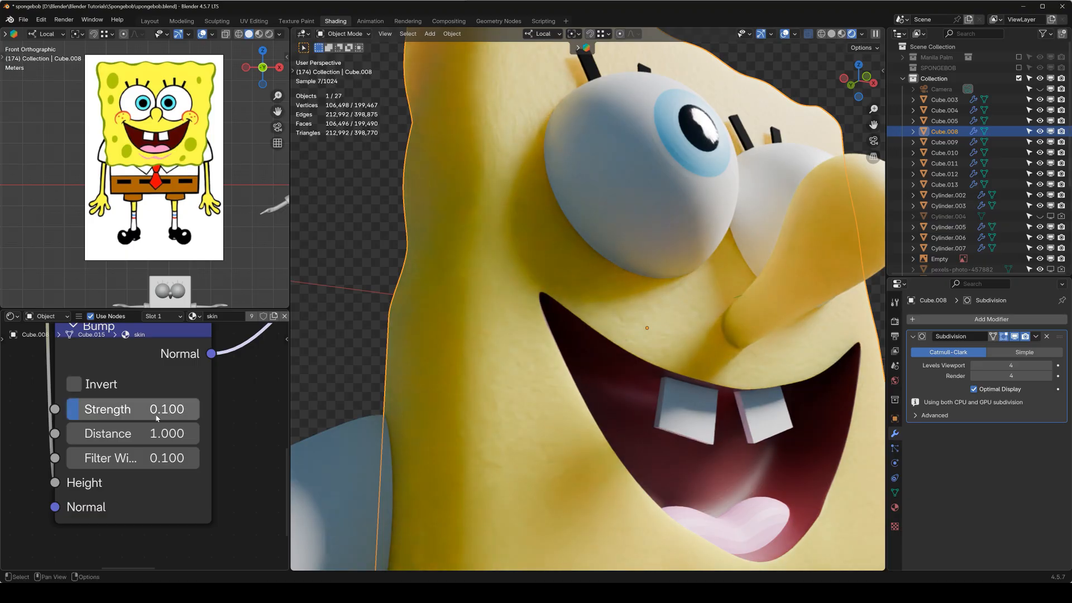
{"action": "scroll", "coordinate": [512, 452], "scroll_direction": "up", "scroll_amount": 3}
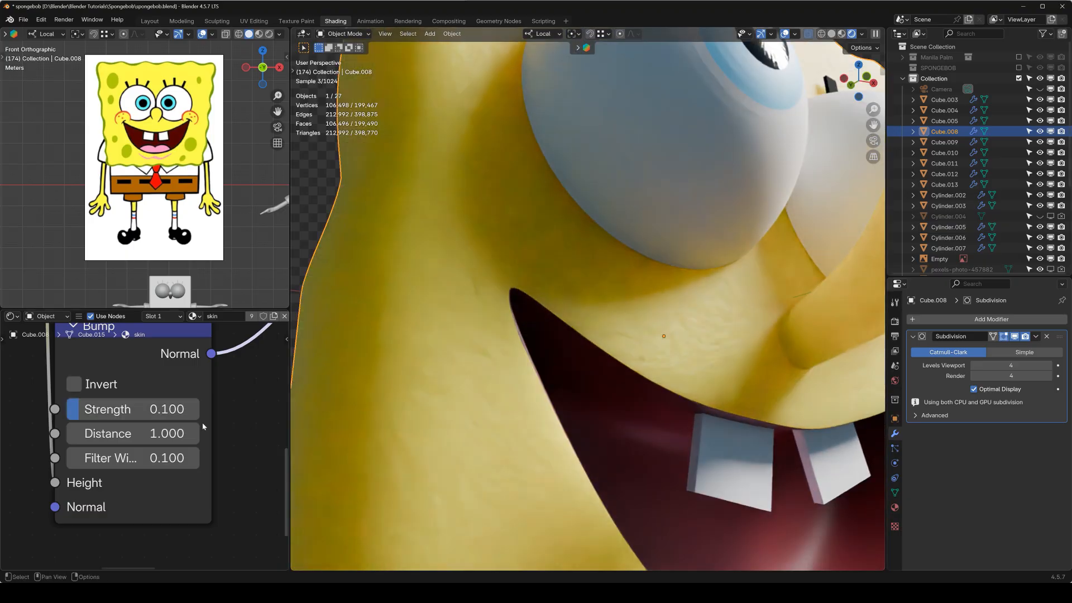
Set the skin's Bump strength to 0.2 and inspect the texture on the face from the front and at an angle
{"action": "double_click", "coordinate": [152, 410]}
{"action": "key", "text": "BackSpace"}
{"action": "type", "text": ".2"}
{"action": "key", "text": "Return"}
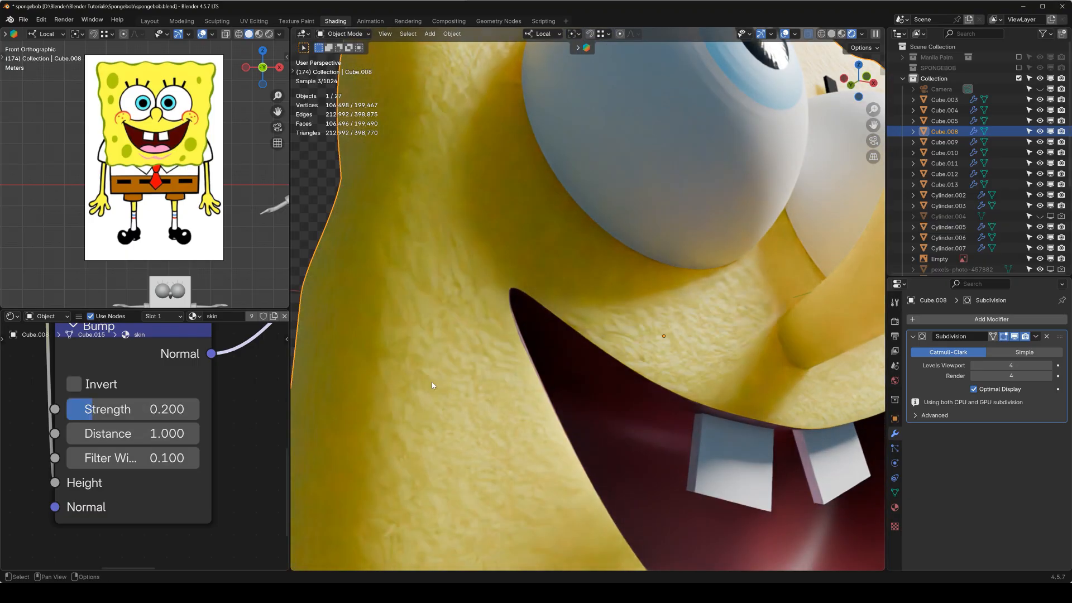
{"action": "key", "text": "KP_1"}
{"action": "scroll", "coordinate": [499, 401], "scroll_direction": "down", "scroll_amount": 3}
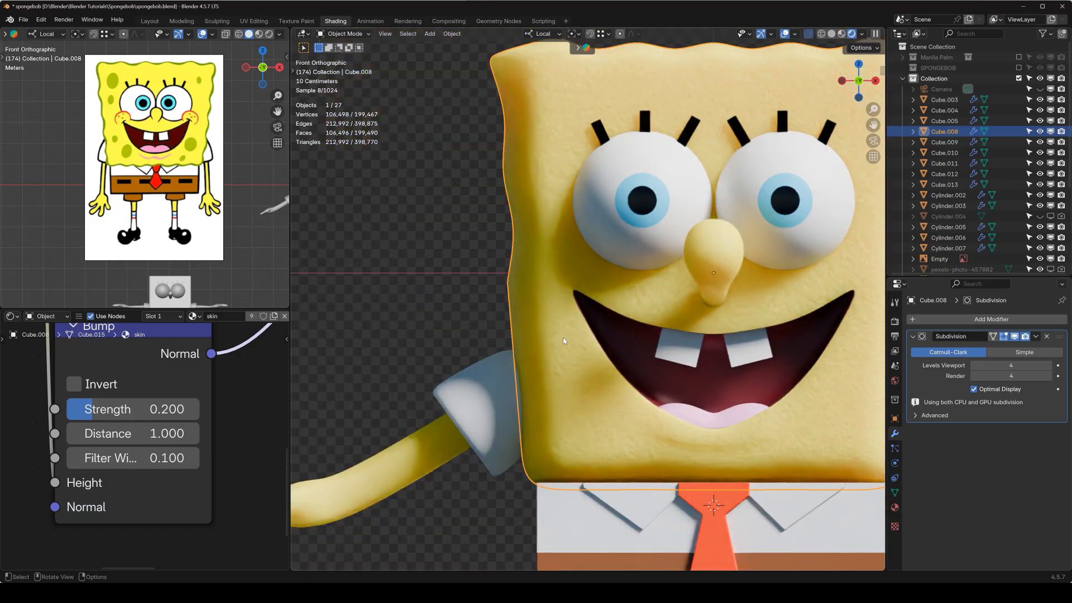
{"action": "middle_click_drag", "start_coordinate": [575, 330], "coordinate": [602, 328]}
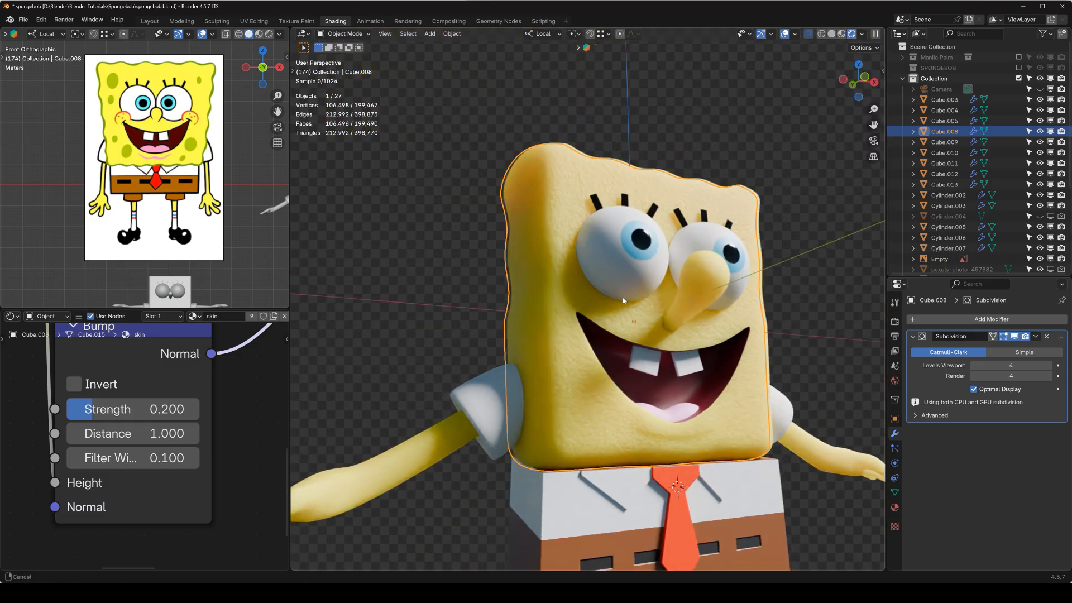
Select the nose and give it its own single-user copy of the skin material
{"action": "scroll", "coordinate": [588, 299], "scroll_direction": "up", "scroll_amount": 4}
{"action": "left_click", "coordinate": [649, 266]}
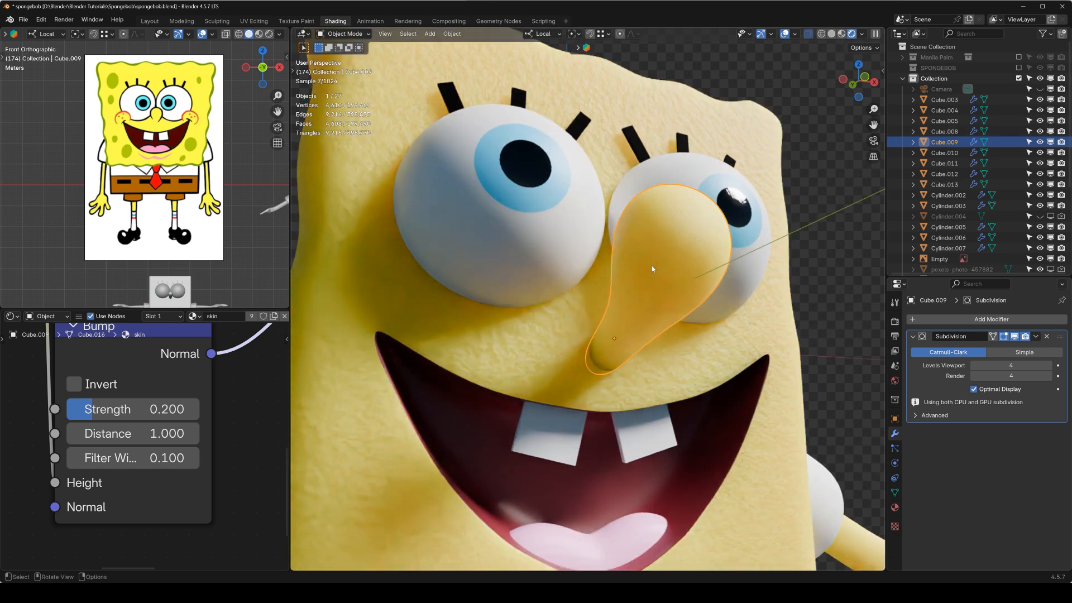
{"action": "scroll", "coordinate": [651, 268], "scroll_direction": "up", "scroll_amount": 3}
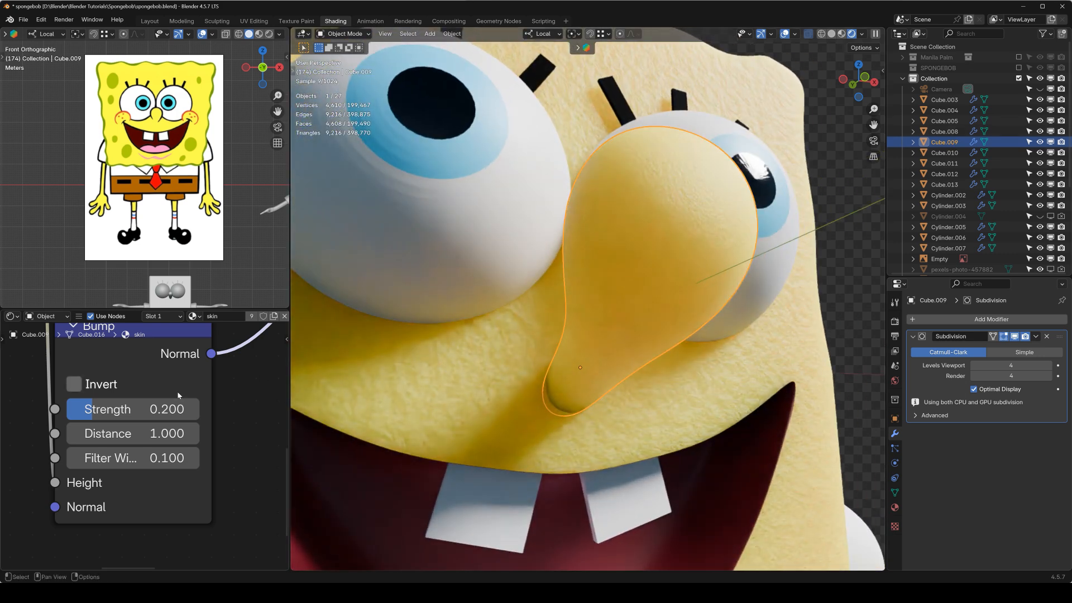
{"action": "scroll", "coordinate": [145, 445], "scroll_direction": "down", "scroll_amount": 4}
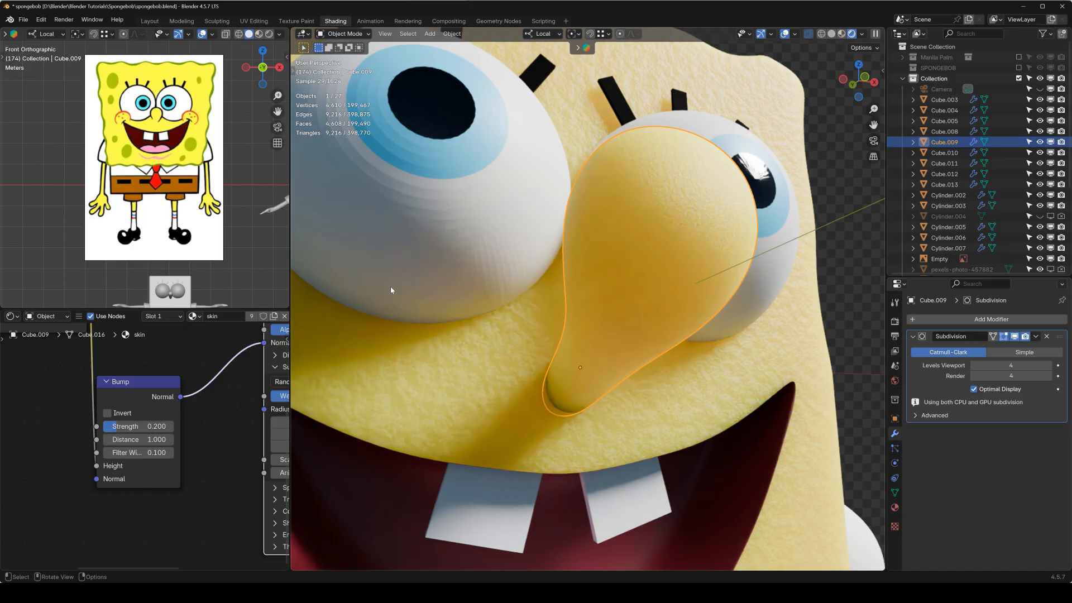
{"action": "left_click", "coordinate": [250, 319]}
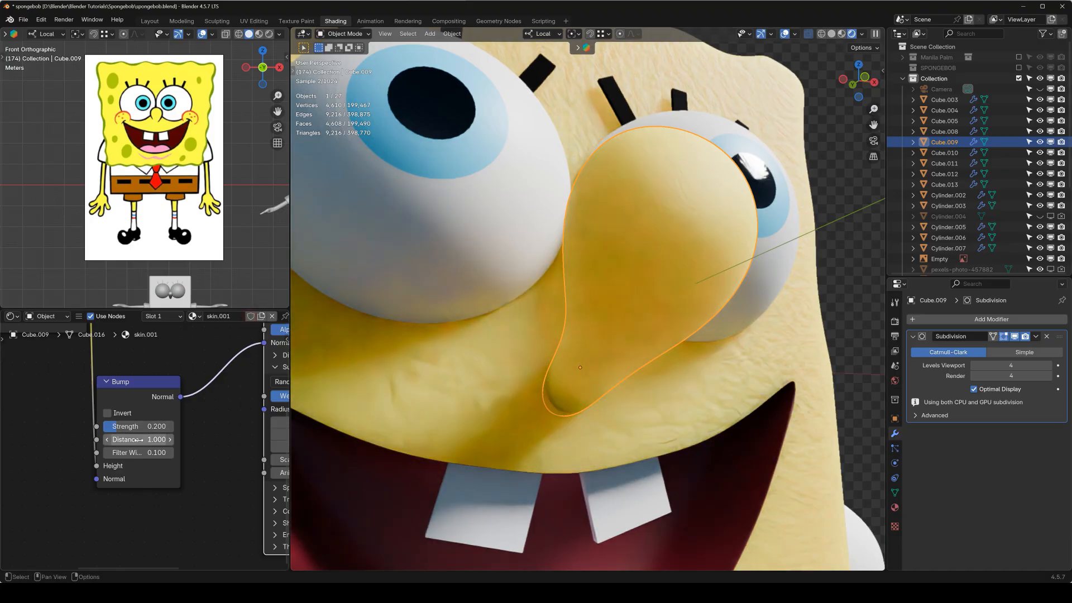
Preview the nose's Color Ramp output, lower the Noise Texture scale to about 32, and restore the full shader output
{"action": "scroll", "coordinate": [126, 437], "scroll_direction": "down", "scroll_amount": 3}
{"action": "middle_click_drag", "start_coordinate": [73, 354], "coordinate": [142, 417]}
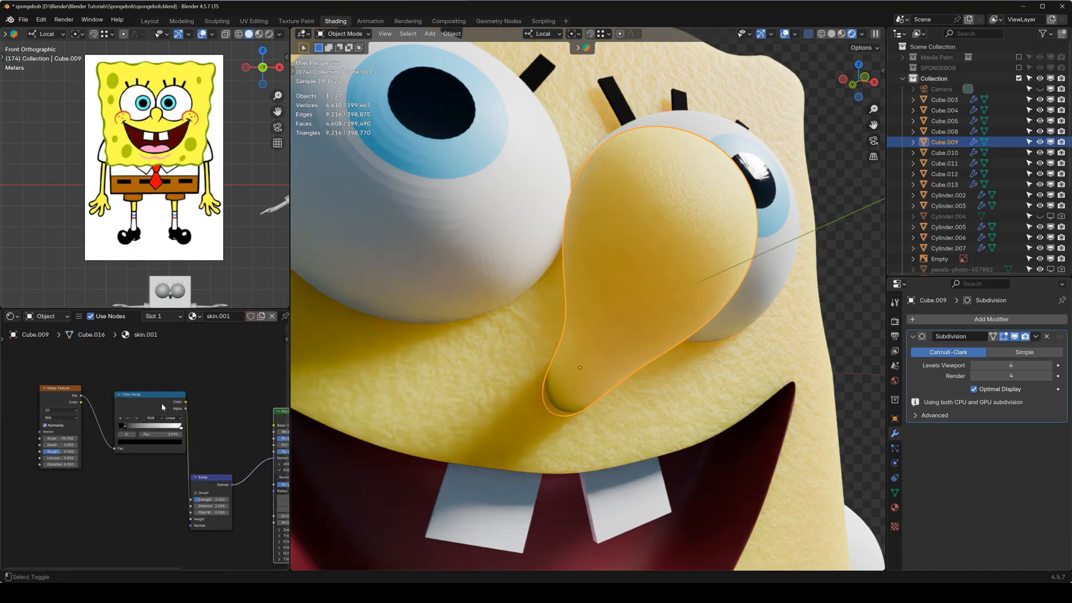
{"action": "left_click", "coordinate": [161, 403], "text": "ctrl+shift"}
{"action": "scroll", "coordinate": [140, 441], "scroll_direction": "up", "scroll_amount": 1}
{"action": "middle_click_drag", "start_coordinate": [12, 459], "coordinate": [92, 457]}
{"action": "scroll", "coordinate": [137, 446], "scroll_direction": "up", "scroll_amount": 8}
{"action": "left_click_drag", "start_coordinate": [137, 420], "coordinate": [97, 420]}
{"action": "scroll", "coordinate": [185, 411], "scroll_direction": "down", "scroll_amount": 4}
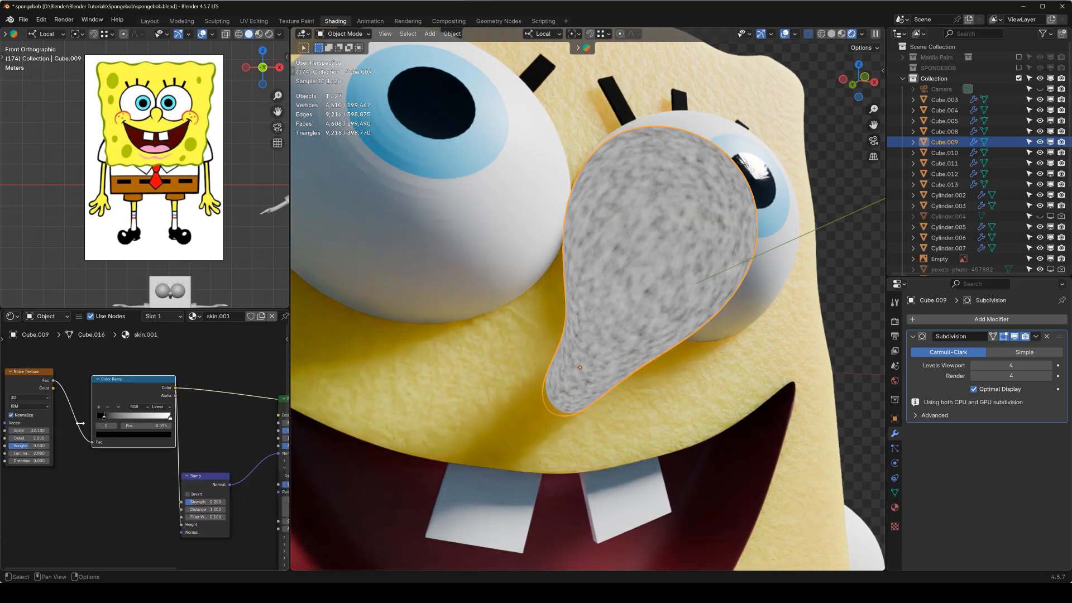
{"action": "left_click_drag", "start_coordinate": [273, 407], "coordinate": [512, 381]}
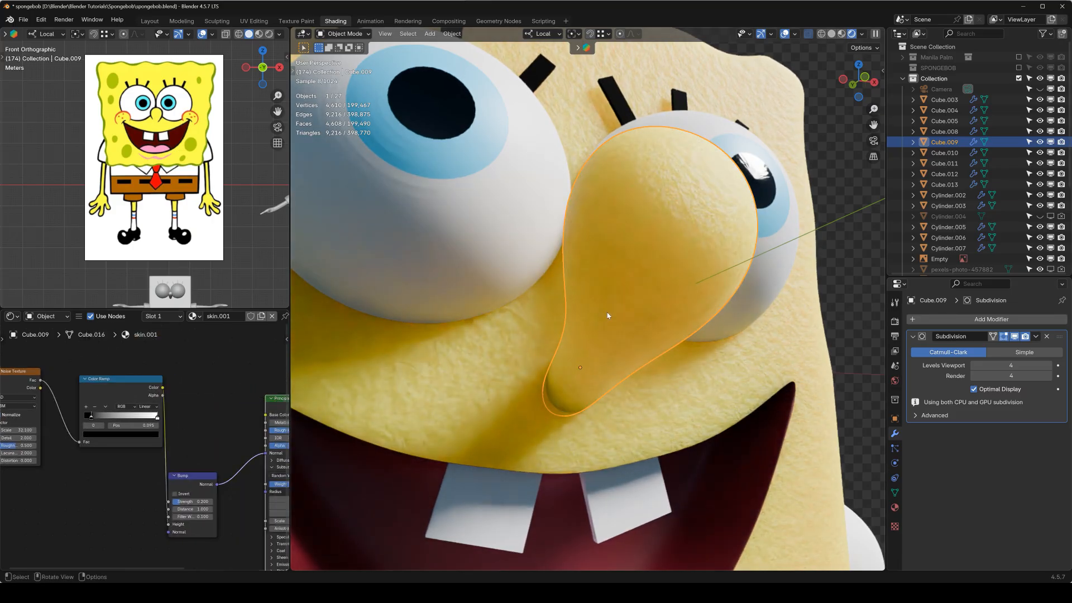
Link the nose's skin material copy to the arms and inspect the texture on the arm
{"action": "scroll", "coordinate": [607, 314], "scroll_direction": "down", "scroll_amount": 3}
{"action": "key", "text": "KP_1"}
{"action": "middle_click_drag", "start_coordinate": [752, 343], "coordinate": [485, 138], "text": "shift"}
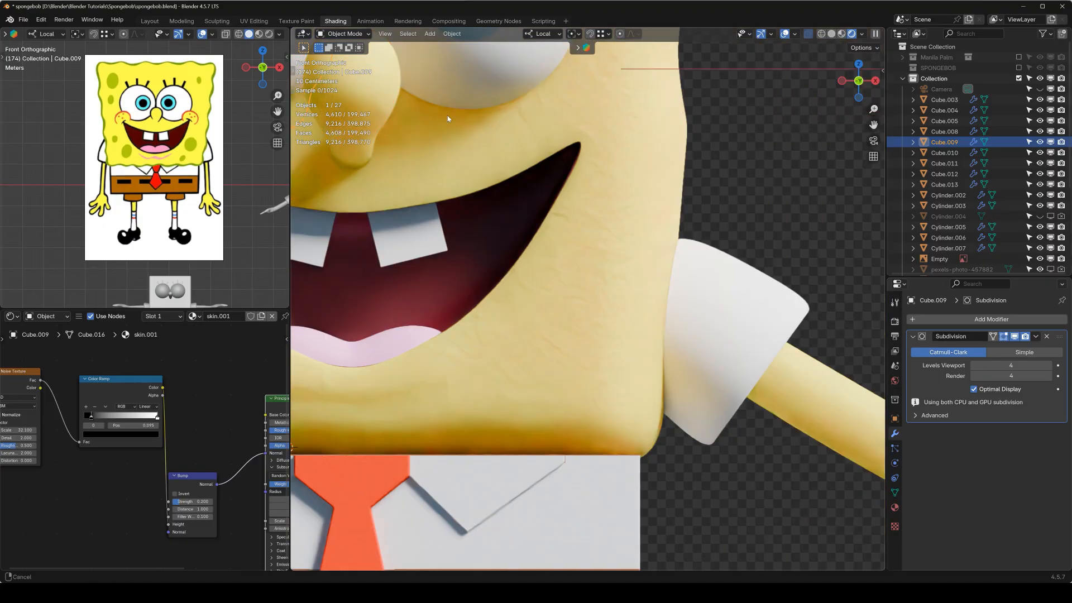
{"action": "scroll", "coordinate": [651, 257], "scroll_direction": "up", "scroll_amount": 5}
{"action": "left_click", "coordinate": [621, 163]}
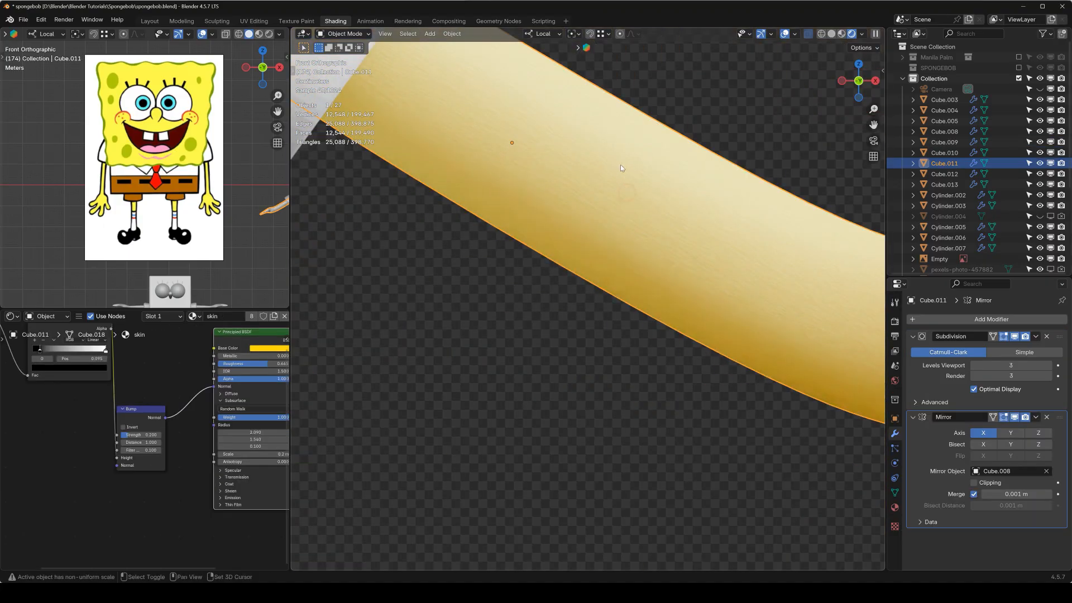
{"action": "scroll", "coordinate": [380, 266], "scroll_direction": "down", "scroll_amount": 5}
{"action": "middle_click_drag", "start_coordinate": [387, 222], "coordinate": [639, 295], "text": "shift"}
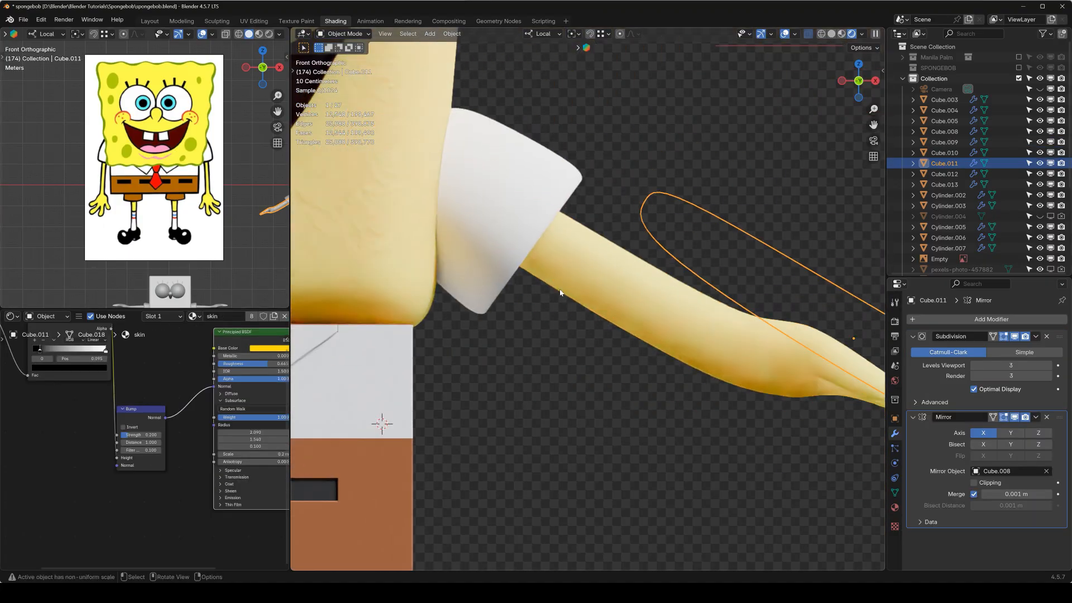
{"action": "scroll", "coordinate": [462, 244], "scroll_direction": "down", "scroll_amount": 1}
{"action": "middle_click_drag", "start_coordinate": [389, 111], "coordinate": [529, 222], "text": "shift"}
{"action": "left_click", "coordinate": [574, 172], "text": "shift"}
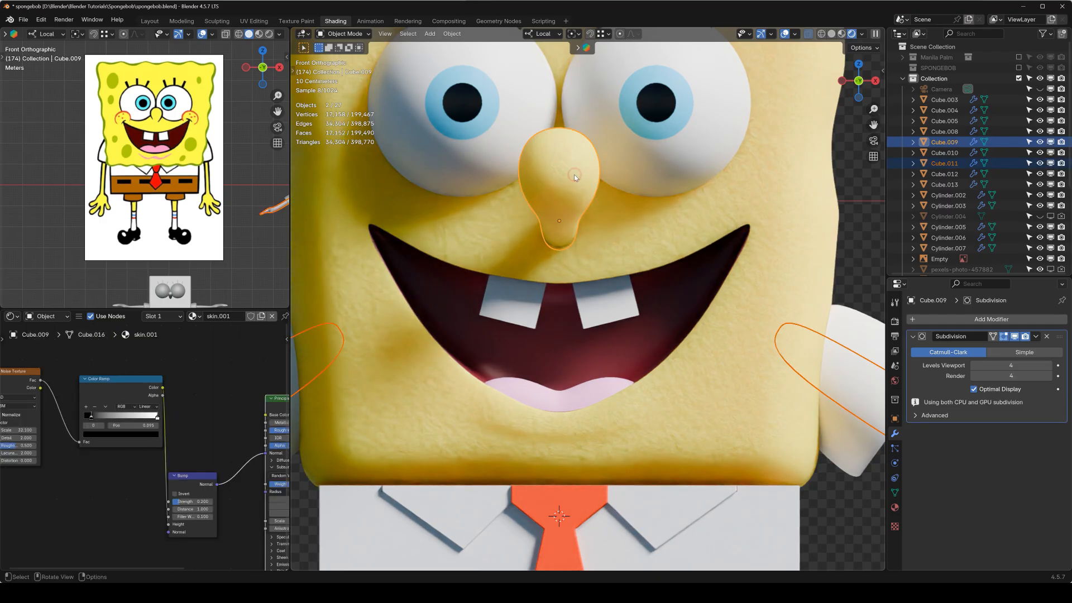
{"action": "key", "text": "q"}
{"action": "left_click", "coordinate": [565, 174]}
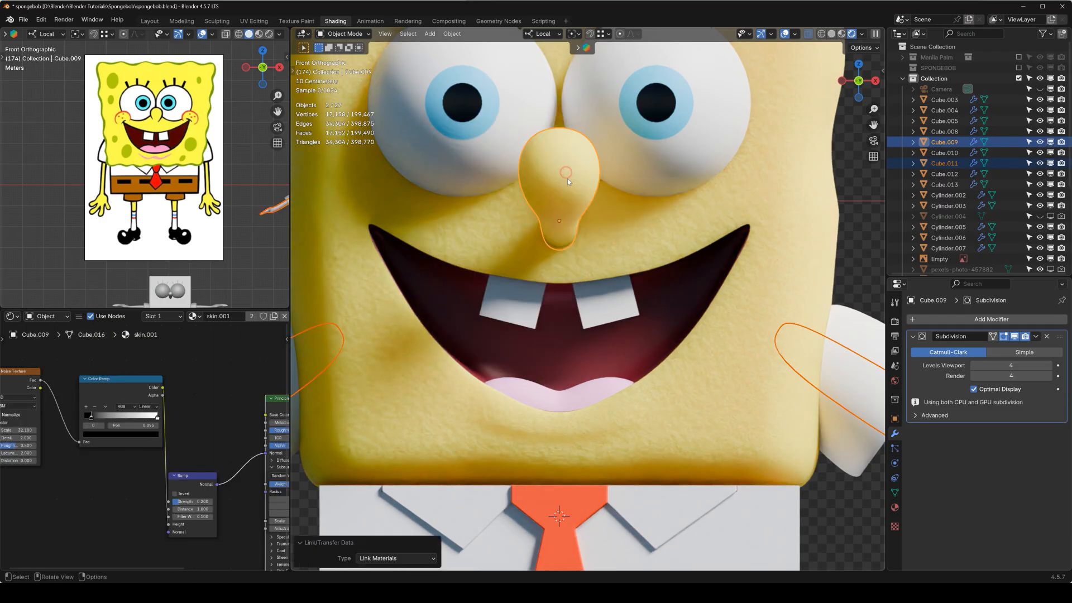
{"action": "middle_click_drag", "start_coordinate": [620, 223], "coordinate": [485, 154]}
{"action": "middle_click_drag", "start_coordinate": [781, 296], "coordinate": [564, 219], "text": "shift"}
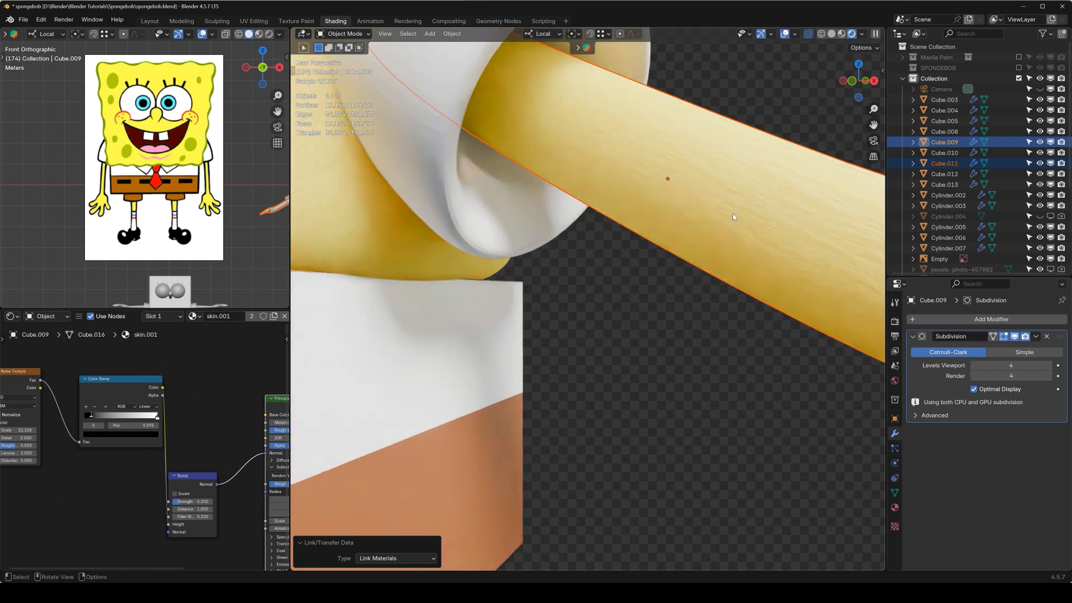
{"action": "key", "text": "KP_1"}
Check the material assigned to the legs and reselect the arms to show their skin material nodes
{"action": "left_click", "coordinate": [609, 467]}
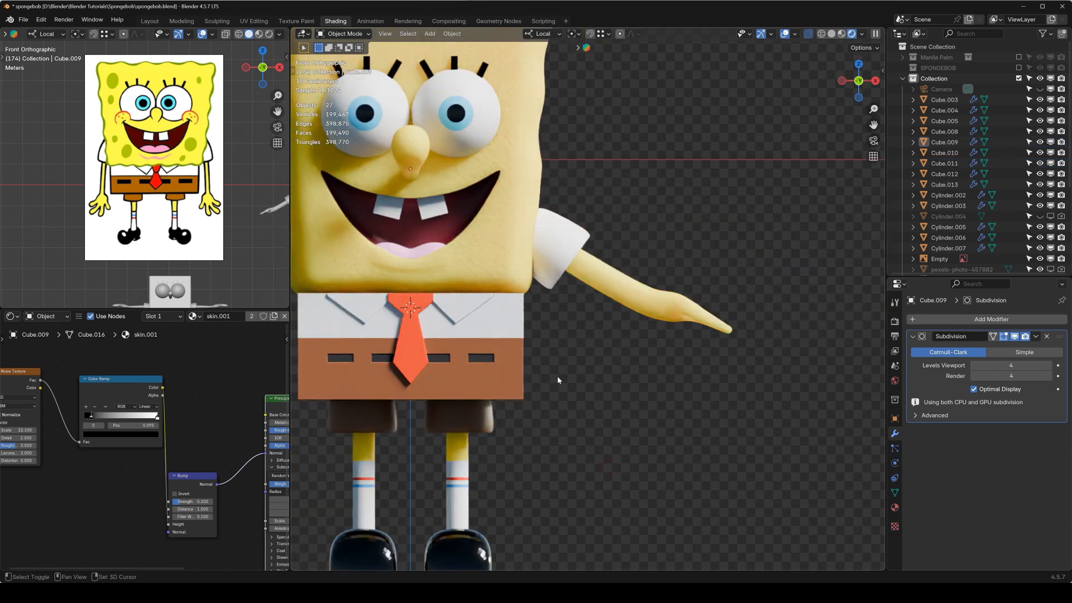
{"action": "middle_click_drag", "start_coordinate": [557, 378], "coordinate": [608, 300], "text": "shift"}
{"action": "scroll", "coordinate": [608, 300], "scroll_direction": "down", "scroll_amount": 1}
{"action": "left_click", "coordinate": [522, 360]}
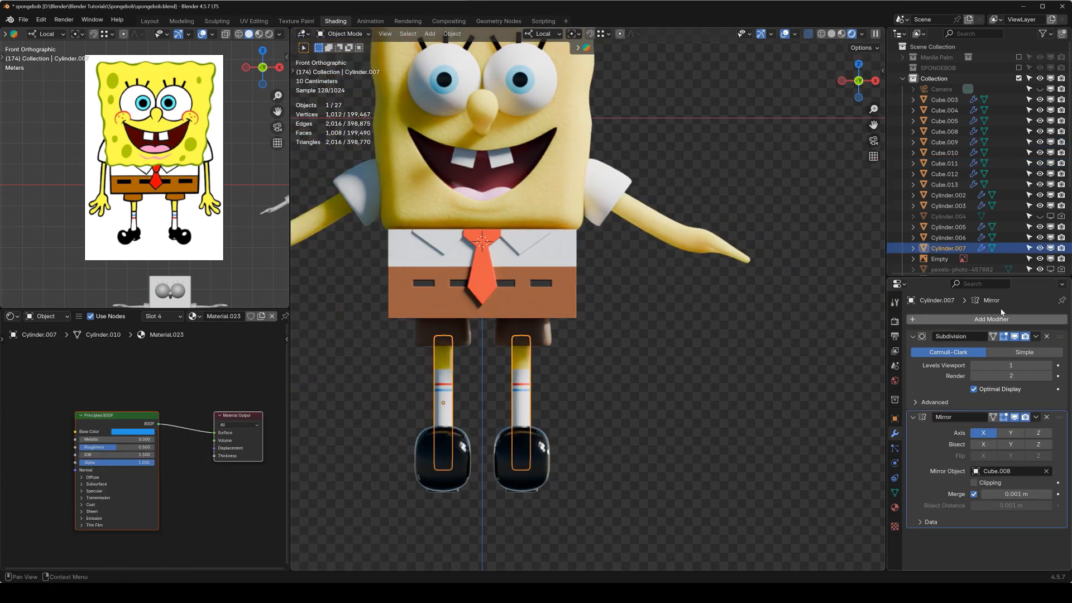
{"action": "left_click", "coordinate": [671, 233]}
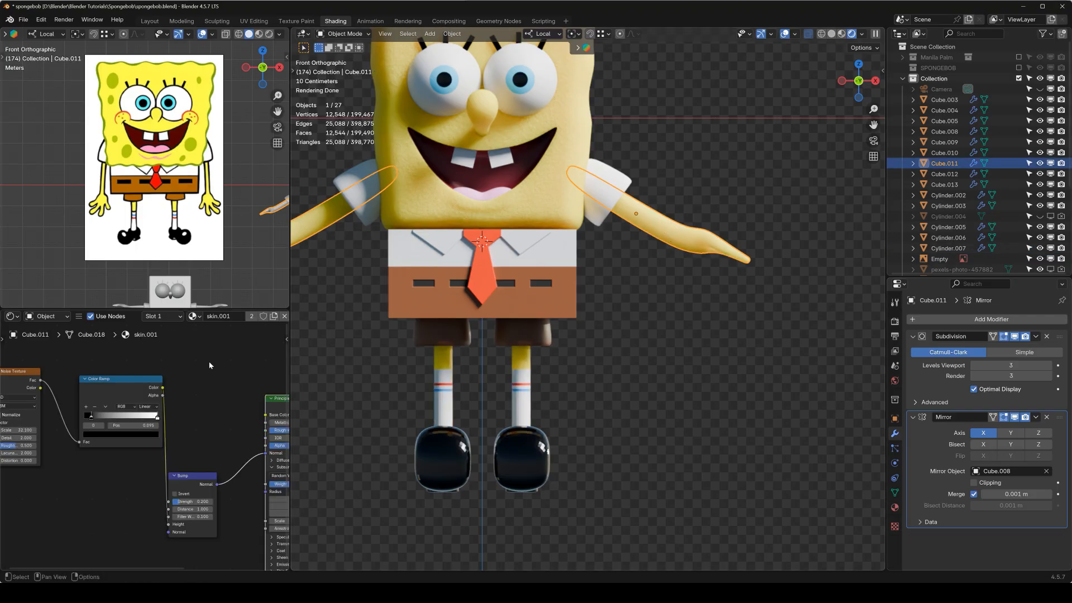
Replace the skin material in the legs' first material slot with skin.001 and save the file
{"action": "left_click", "coordinate": [894, 507]}
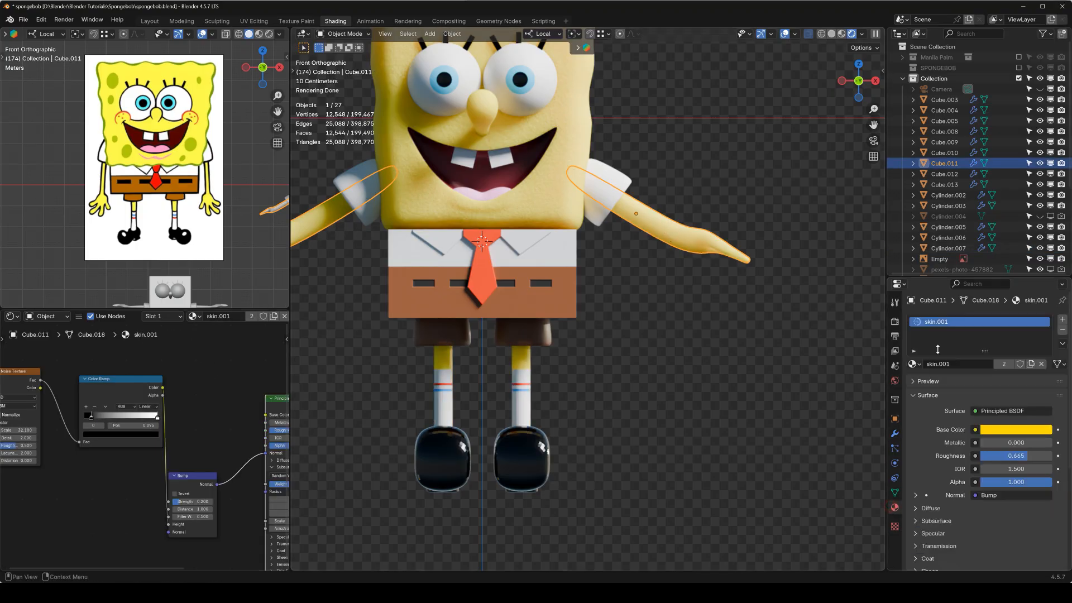
{"action": "left_click", "coordinate": [523, 360]}
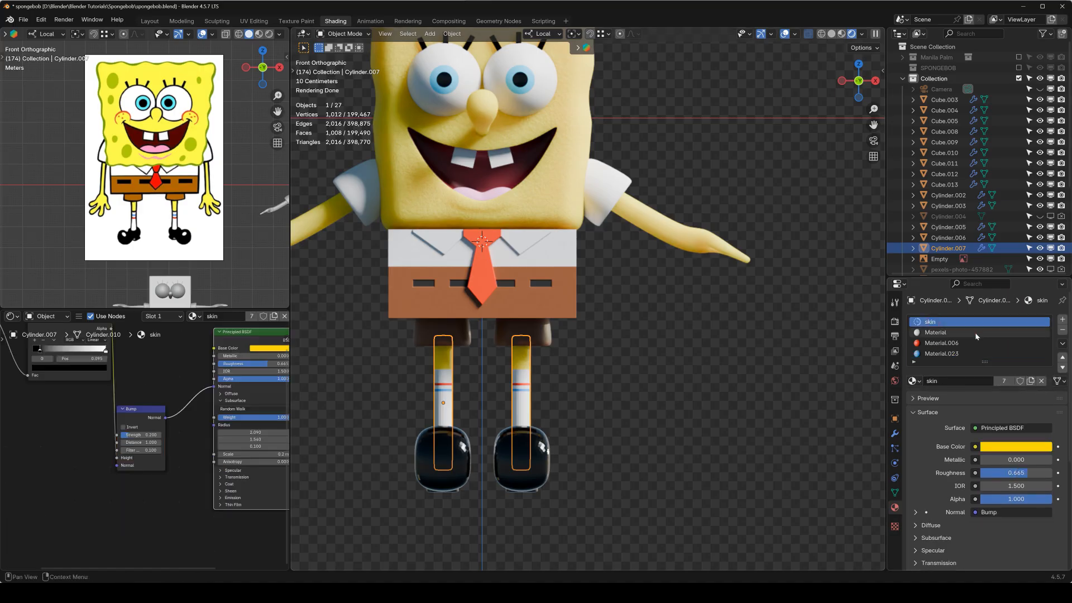
{"action": "left_click", "coordinate": [914, 382]}
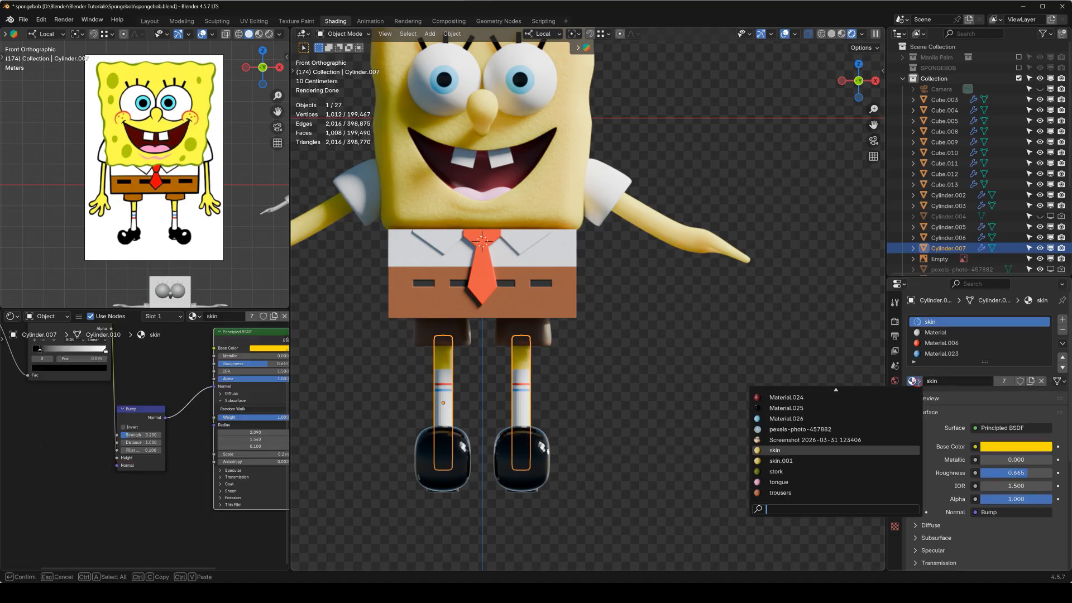
{"action": "left_click", "coordinate": [793, 461]}
{"action": "left_click", "coordinate": [700, 363]}
{"action": "middle_click_drag", "start_coordinate": [544, 290], "coordinate": [655, 361], "text": "shift"}
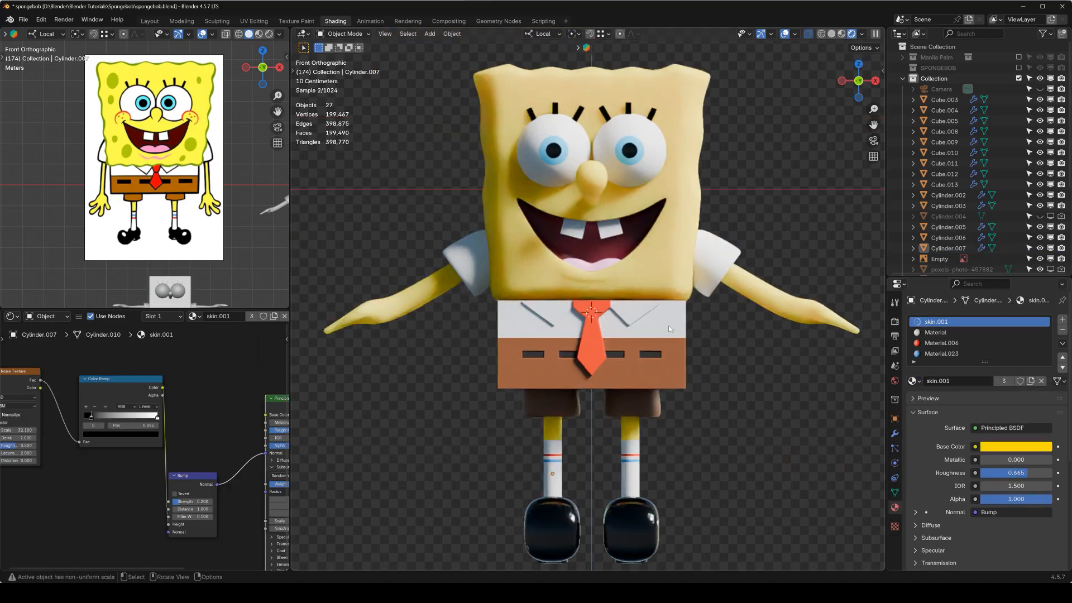
{"action": "key", "text": "ctrl+s"}
{"action": "middle_click_drag", "start_coordinate": [645, 236], "coordinate": [705, 291], "text": "shift"}
{"action": "key", "text": "KP_1"}
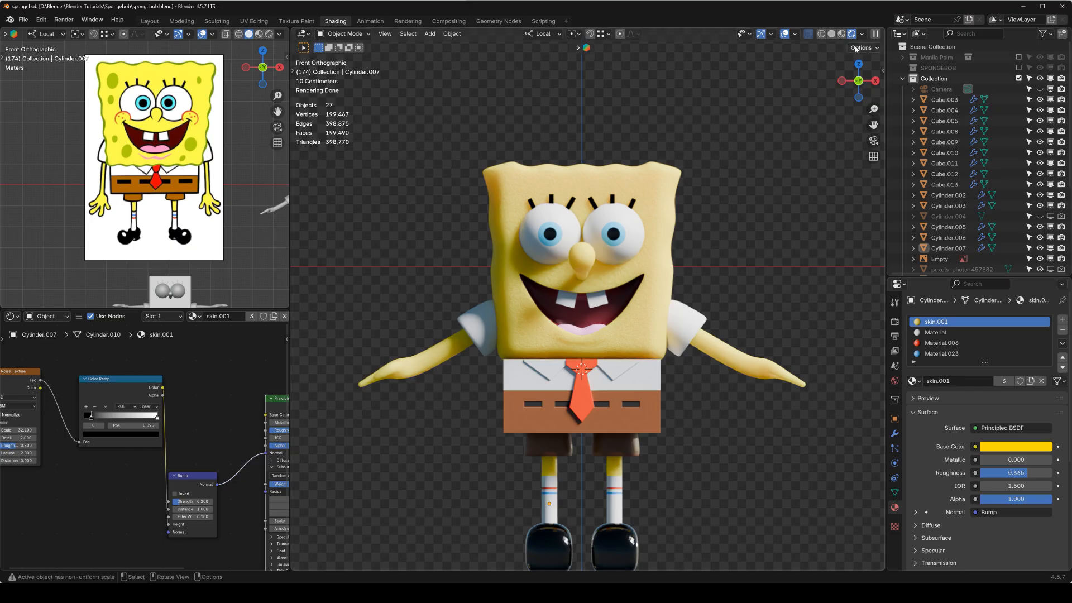
Switch the viewport to solid shading, add a UV sphere and scale it down to about 0.191
{"action": "left_click", "coordinate": [832, 35]}
{"action": "scroll", "coordinate": [631, 267], "scroll_direction": "up", "scroll_amount": 3}
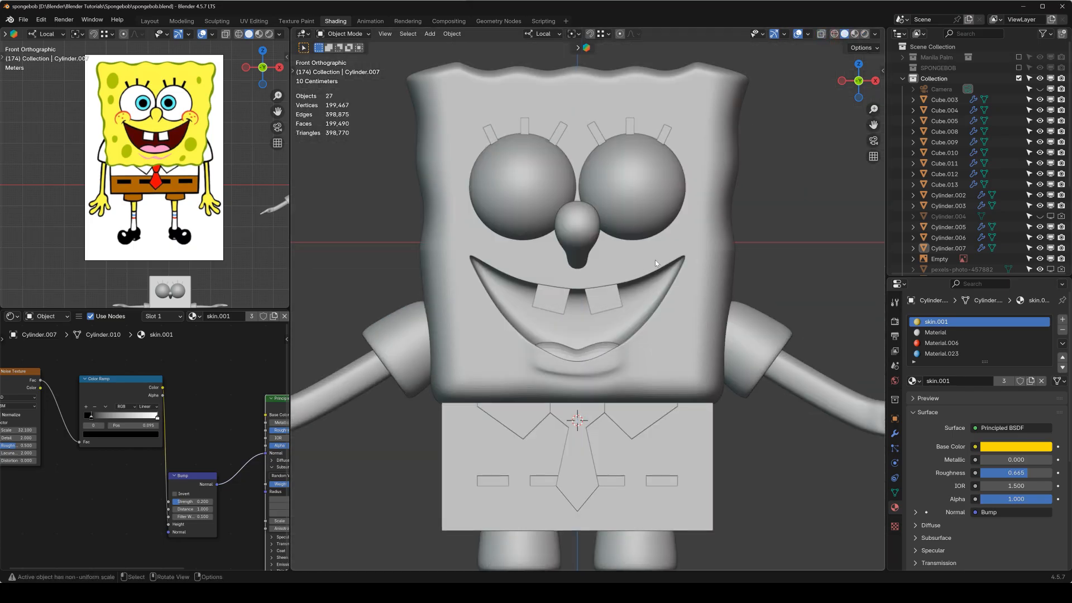
{"action": "key", "text": "shift+a"}
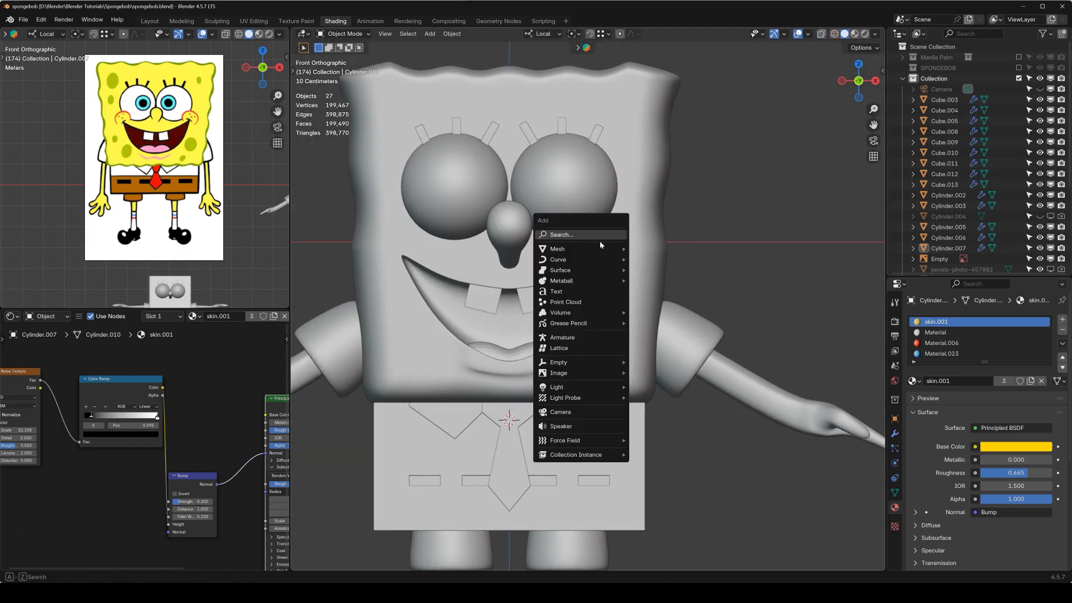
{"action": "left_click", "coordinate": [591, 248]}
{"action": "left_click", "coordinate": [685, 280]}
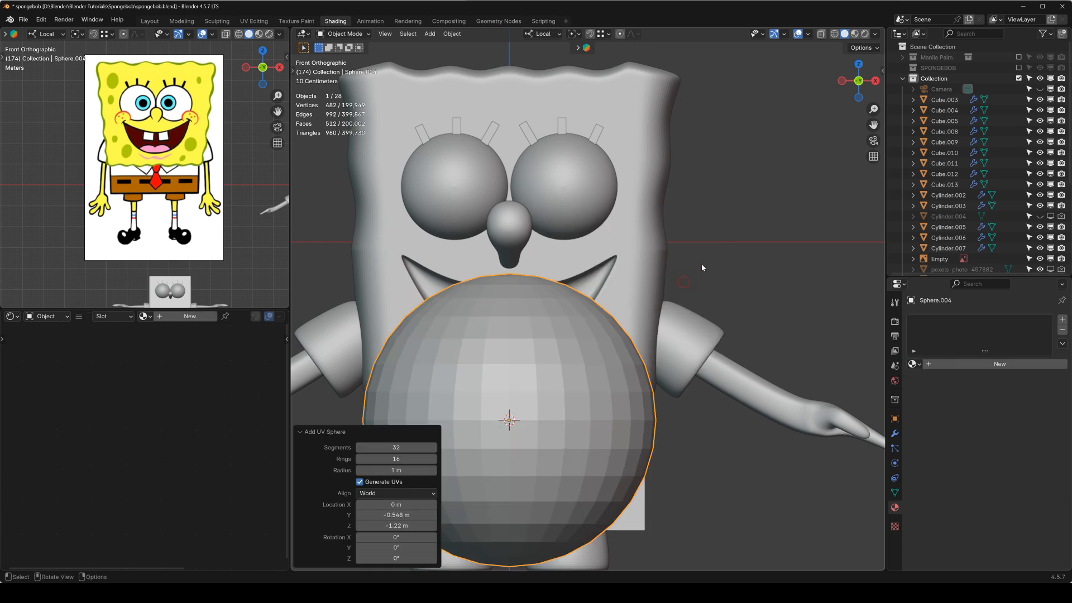
{"action": "key", "text": "s"}
{"action": "left_click", "coordinate": [552, 373]}
Move the small sphere to the mouth's corner beneath the right-hand eye and scale it by about 0.697
{"action": "key", "text": "g"}
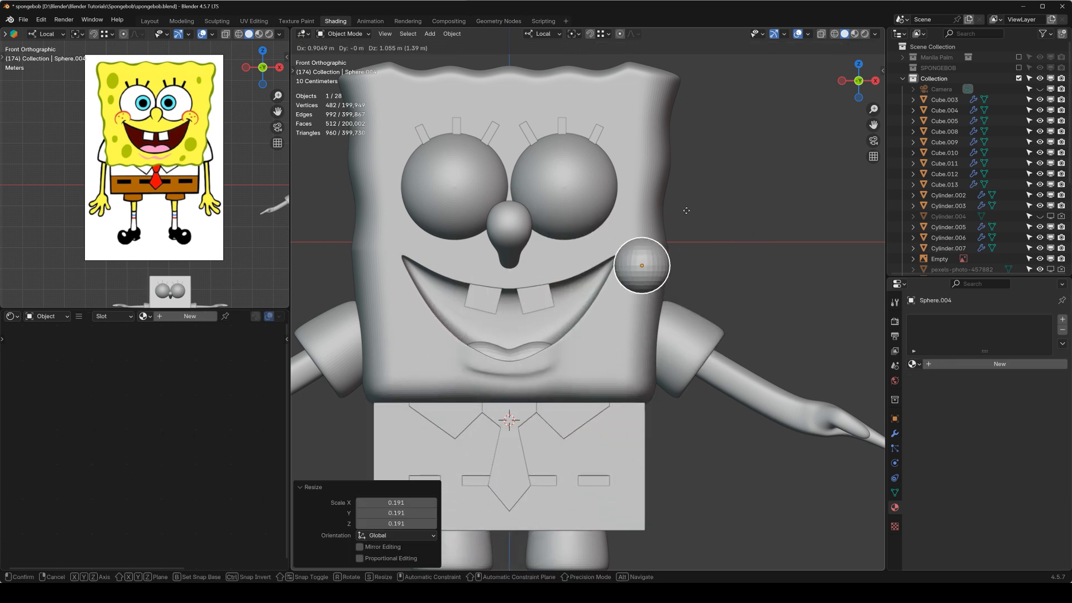
{"action": "left_click", "coordinate": [656, 211]}
{"action": "key", "text": "s"}
{"action": "left_click", "coordinate": [652, 223]}
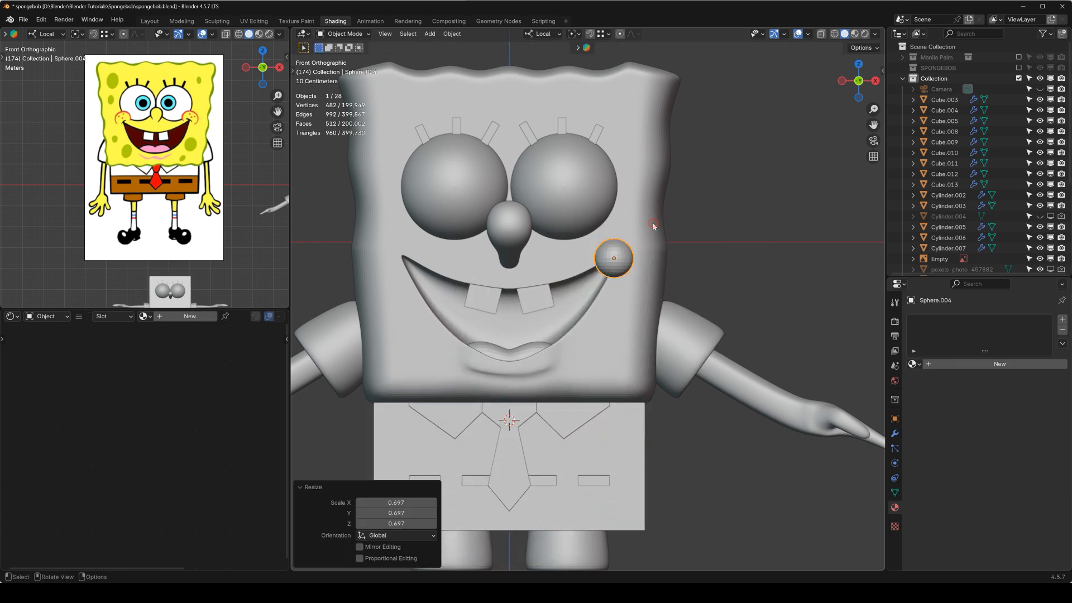
Delete the vertices of the sphere's rear half in the side view, keeping the half that faces forward
{"action": "key", "text": "KP_3"}
{"action": "middle_click_drag", "start_coordinate": [593, 228], "coordinate": [602, 231], "text": "shift"}
{"action": "scroll", "coordinate": [603, 230], "scroll_direction": "up", "scroll_amount": 3}
{"action": "key", "text": "Tab"}
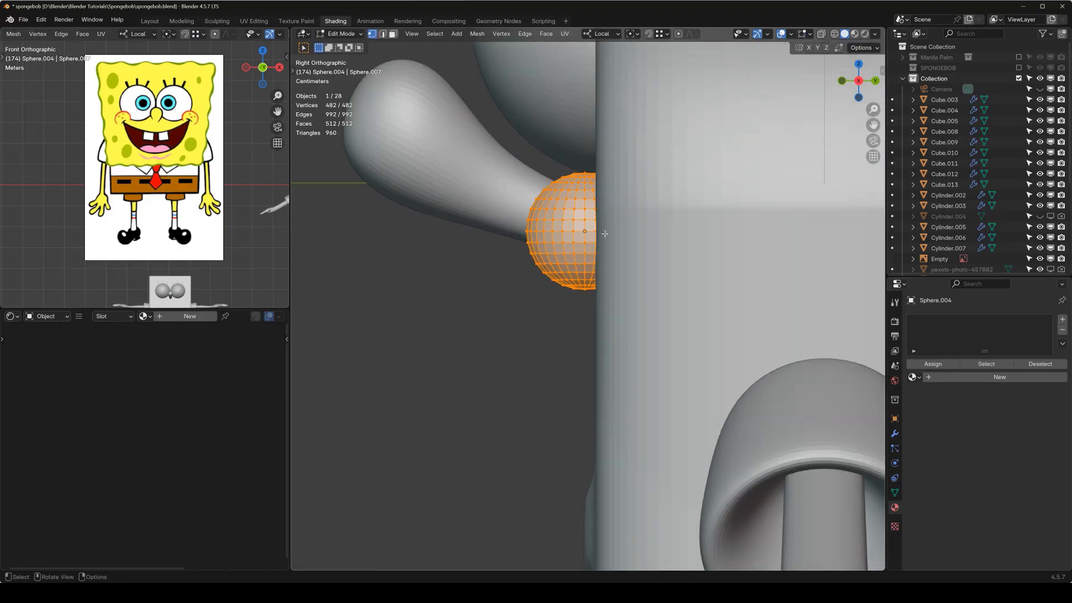
{"action": "key", "text": "alt+z"}
{"action": "key", "text": "b"}
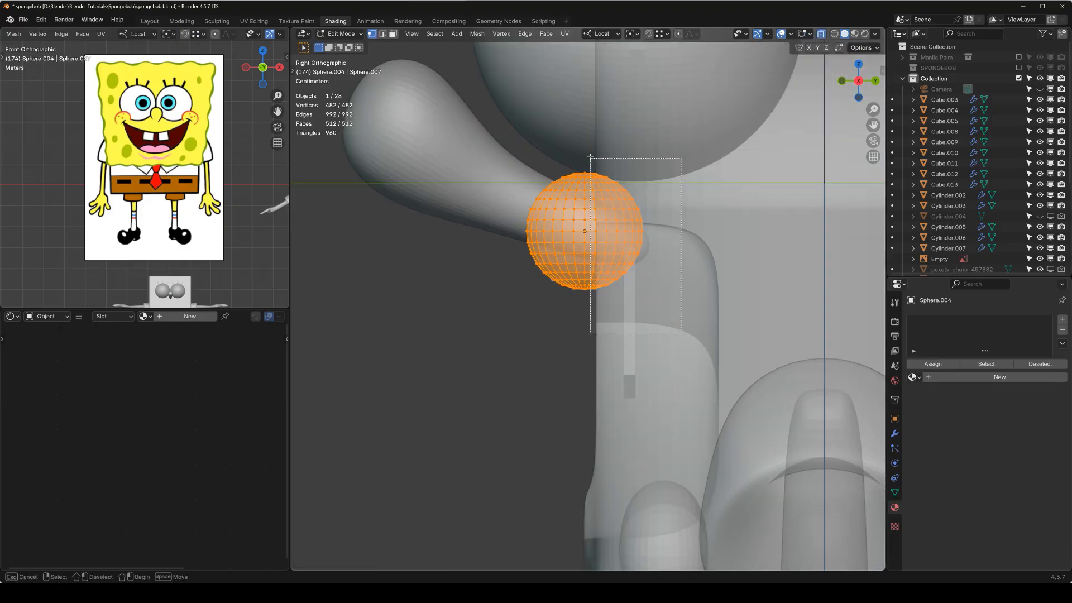
{"action": "left_click_drag", "start_coordinate": [590, 151], "coordinate": [589, 152]}
{"action": "key", "text": "x"}
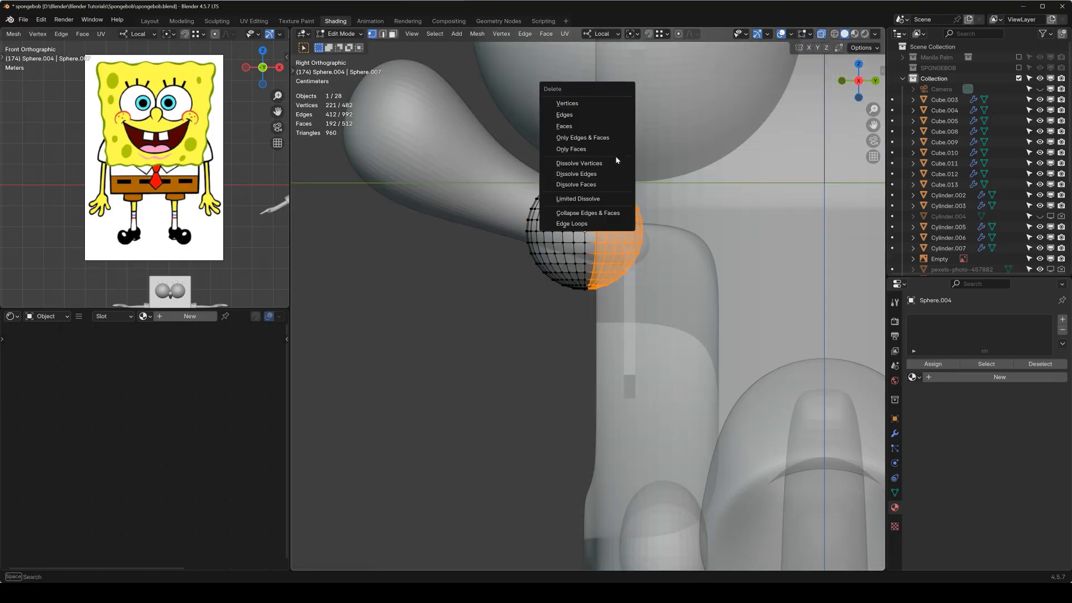
{"action": "left_click", "coordinate": [604, 110]}
Delete the leftover vertices sticking out behind the half sphere's flat edge
{"action": "scroll", "coordinate": [600, 206], "scroll_direction": "up", "scroll_amount": 2}
{"action": "middle_click_drag", "start_coordinate": [620, 230], "coordinate": [629, 352], "text": "shift"}
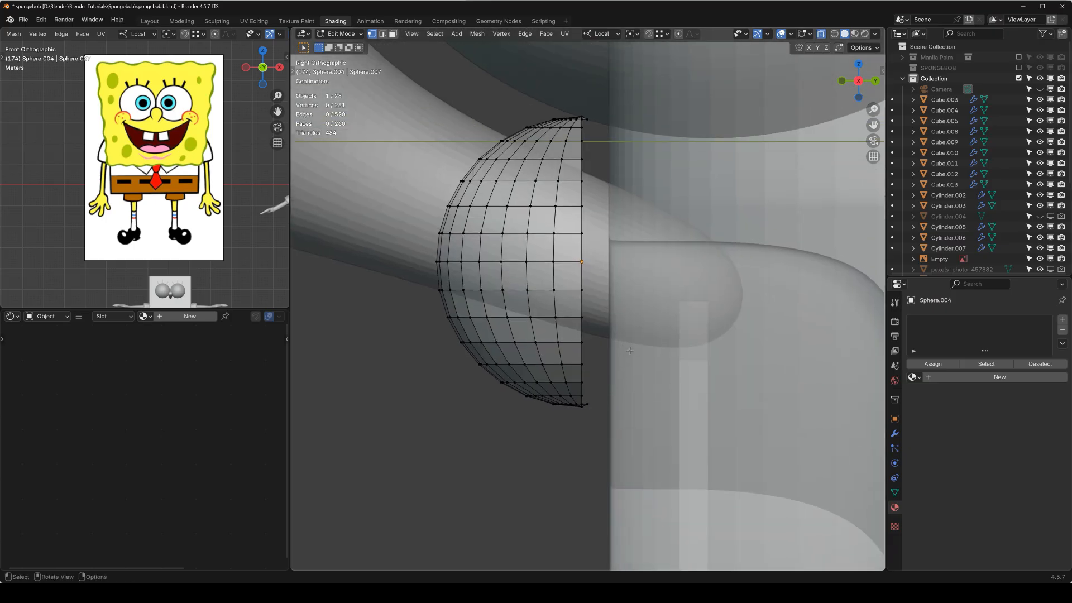
{"action": "scroll", "coordinate": [609, 282], "scroll_direction": "down", "scroll_amount": 2}
{"action": "middle_click_drag", "start_coordinate": [607, 279], "coordinate": [520, 333], "text": "shift"}
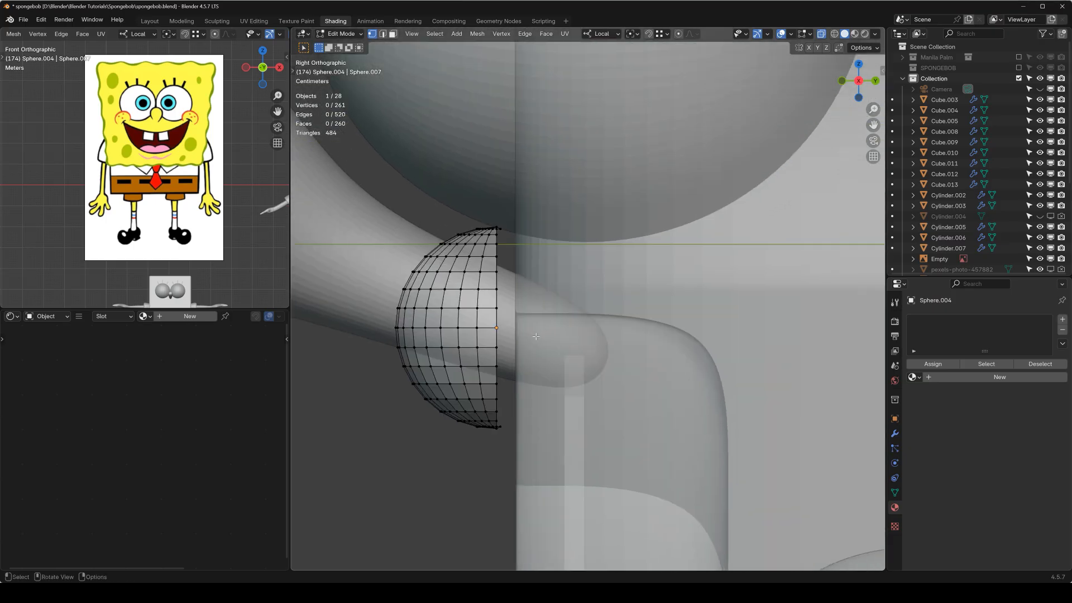
{"action": "scroll", "coordinate": [520, 333], "scroll_direction": "down", "scroll_amount": 2}
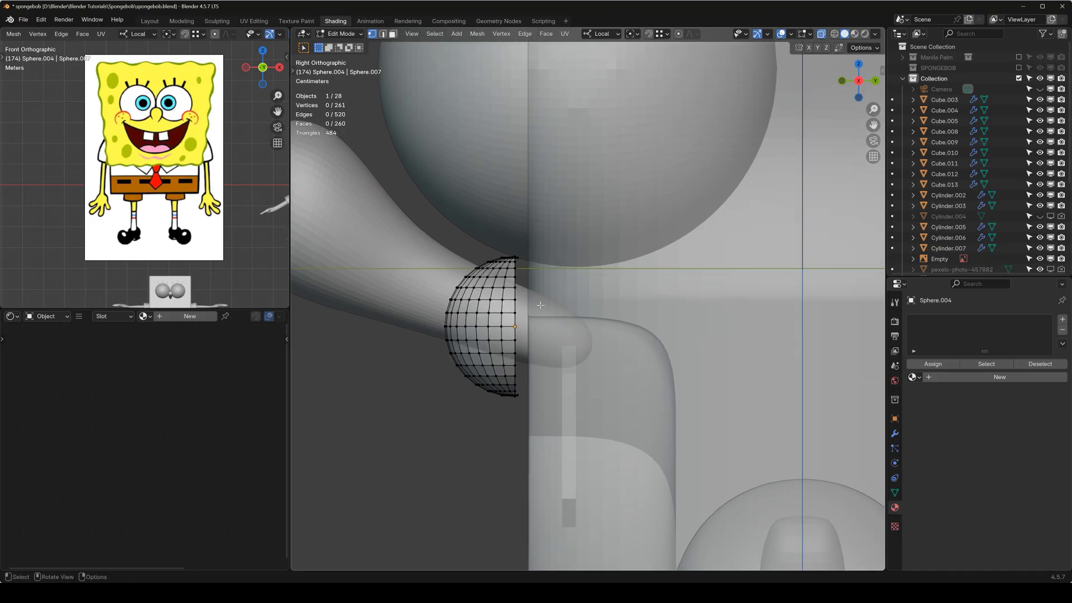
{"action": "scroll", "coordinate": [443, 255], "scroll_direction": "up", "scroll_amount": 5}
{"action": "middle_click_drag", "start_coordinate": [442, 256], "coordinate": [473, 221], "text": "shift"}
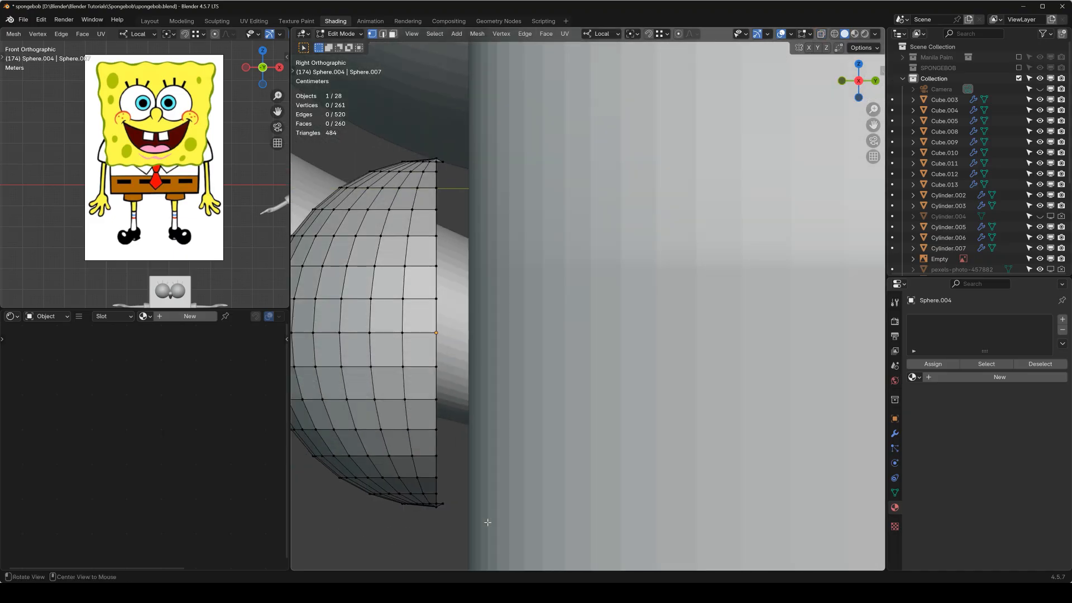
{"action": "left_click_drag", "start_coordinate": [487, 522], "coordinate": [440, 141]}
{"action": "key", "text": "x"}
{"action": "left_click", "coordinate": [440, 144]}
{"action": "key", "text": "Tab"}
{"action": "scroll", "coordinate": [463, 236], "scroll_direction": "down", "scroll_amount": 5}
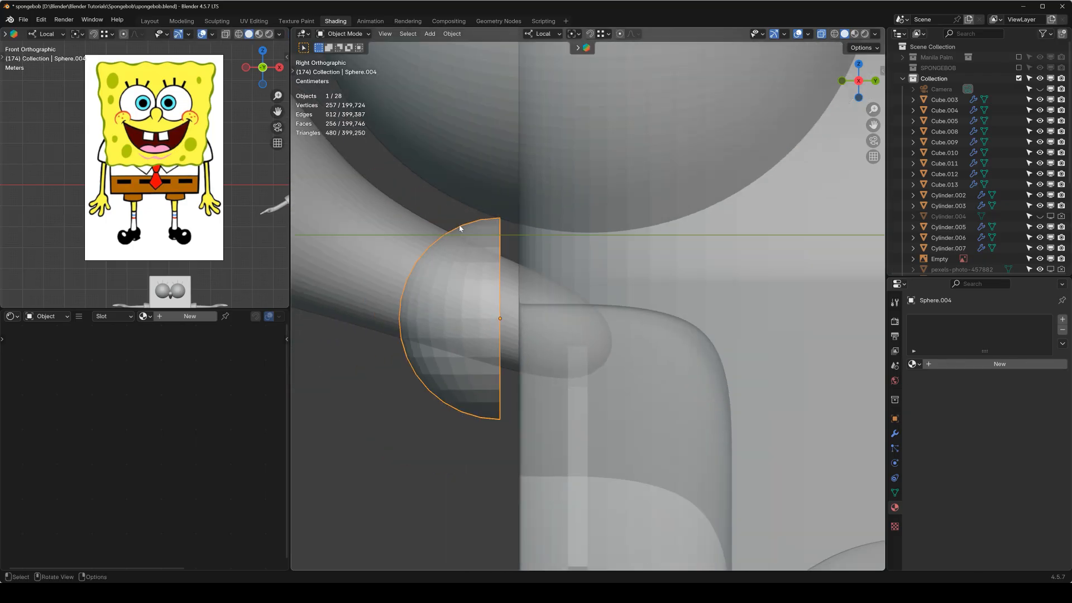
Move the half sphere about 0.071 m along its local Y axis towards the face
{"action": "key", "text": "KP_1"}
{"action": "key", "text": "alt+z"}
{"action": "scroll", "coordinate": [551, 277], "scroll_direction": "down", "scroll_amount": 3}
{"action": "middle_click_drag", "start_coordinate": [518, 287], "coordinate": [477, 298], "text": "shift"}
{"action": "key", "text": "g"}
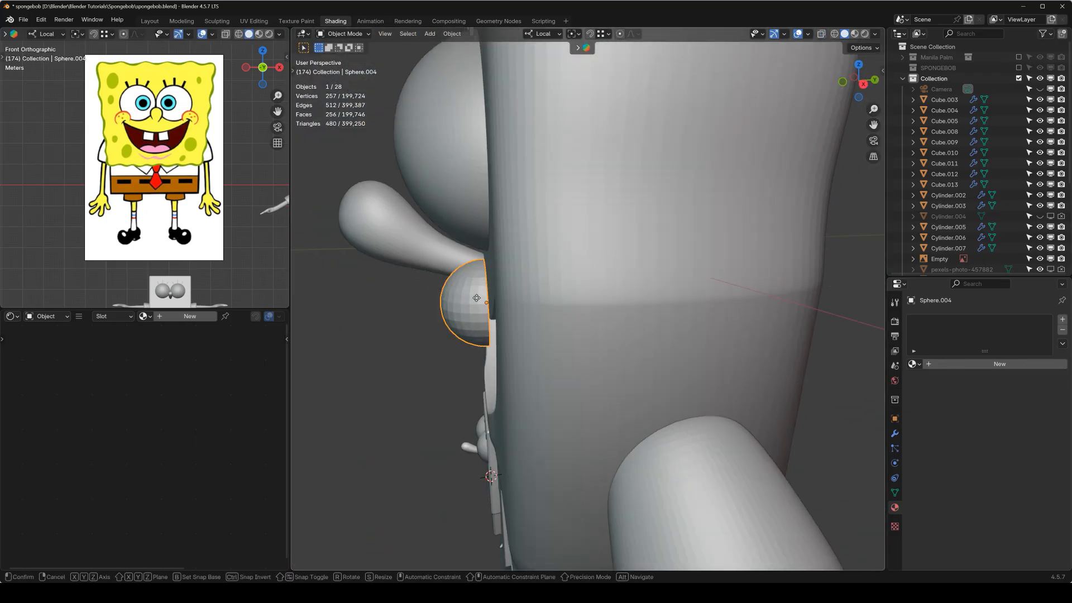
{"action": "key", "text": "y"}
{"action": "key", "text": "y"}
{"action": "left_click", "coordinate": [502, 301]}
Rotate the half sphere's entire mesh about 42.2° in the front view so its pole faces the mouth corner
{"action": "key", "text": "KP_1"}
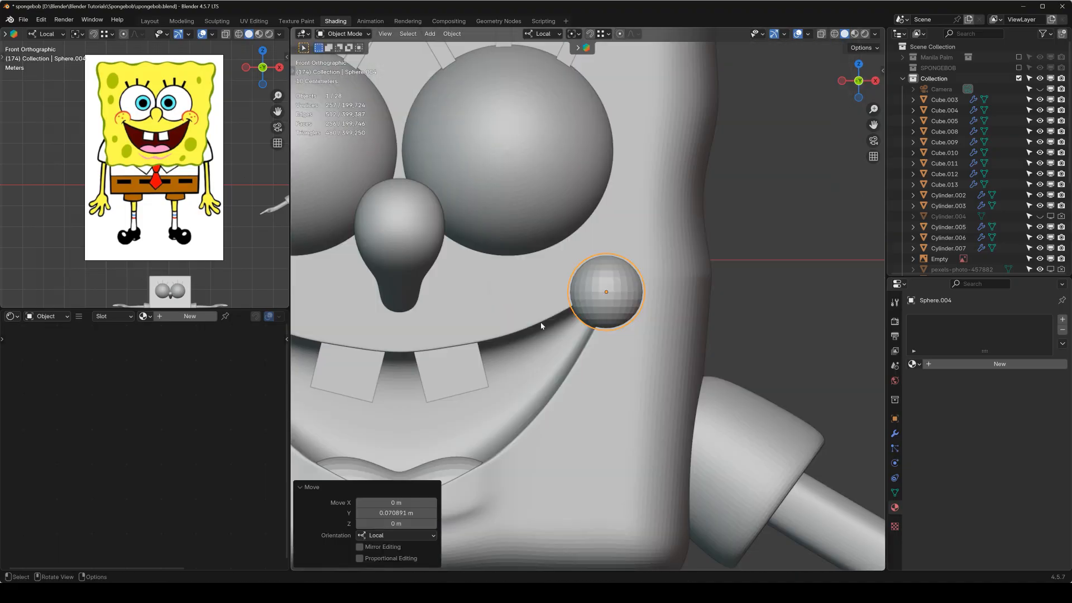
{"action": "scroll", "coordinate": [586, 323], "scroll_direction": "up", "scroll_amount": 3}
{"action": "scroll", "coordinate": [620, 325], "scroll_direction": "up", "scroll_amount": 1}
{"action": "key", "text": "Tab"}
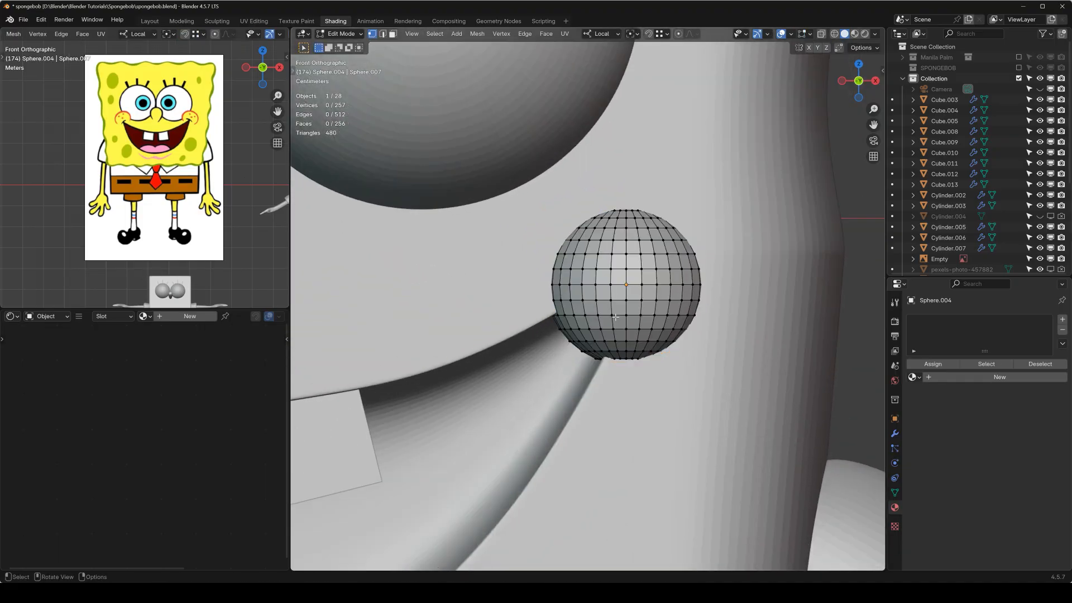
{"action": "middle_click_drag", "start_coordinate": [610, 312], "coordinate": [579, 265], "text": "shift"}
{"action": "key", "text": "Tab"}
{"action": "key", "text": "Tab"}
{"action": "key", "text": "a"}
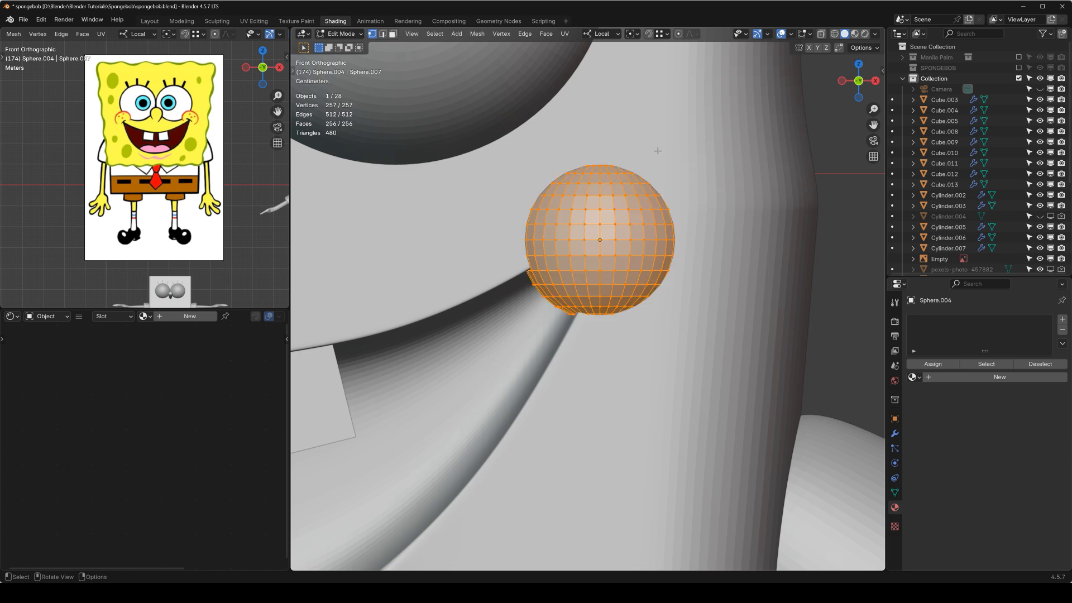
{"action": "key", "text": "r"}
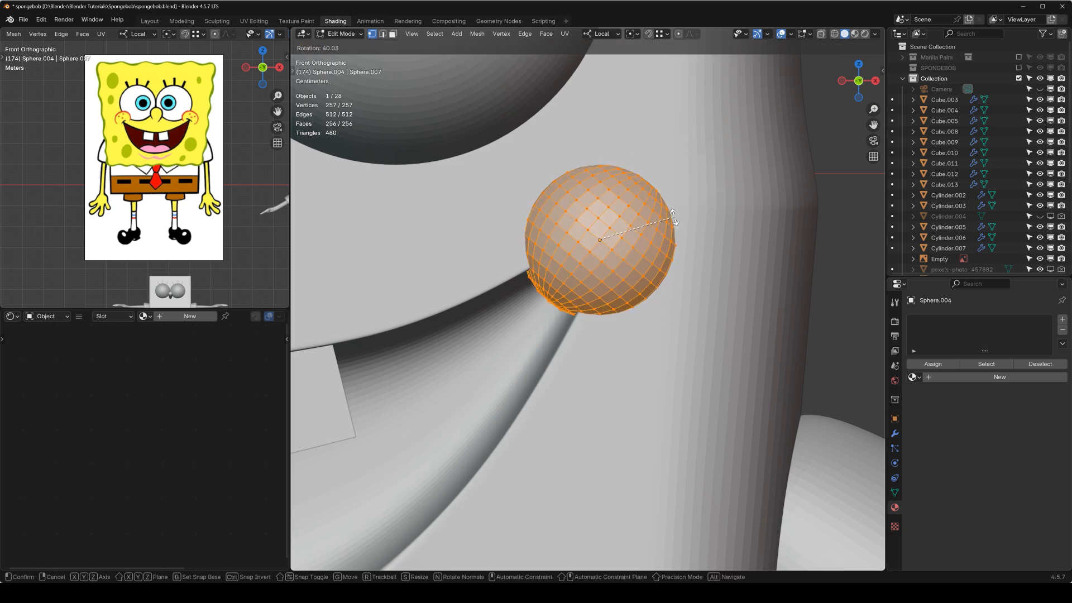
{"action": "left_click", "coordinate": [675, 219]}
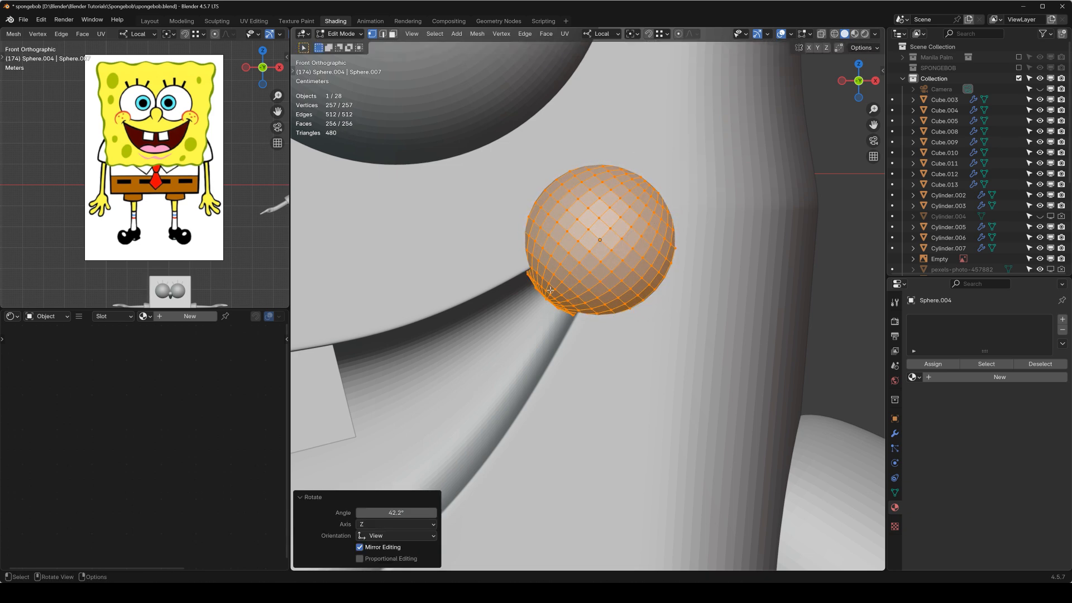
With proportional editing enabled, pull the pole vertex at the mouth corner diagonally about 0.1 m inwards to form a crescent-shaped cheek
{"action": "left_click", "coordinate": [550, 290]}
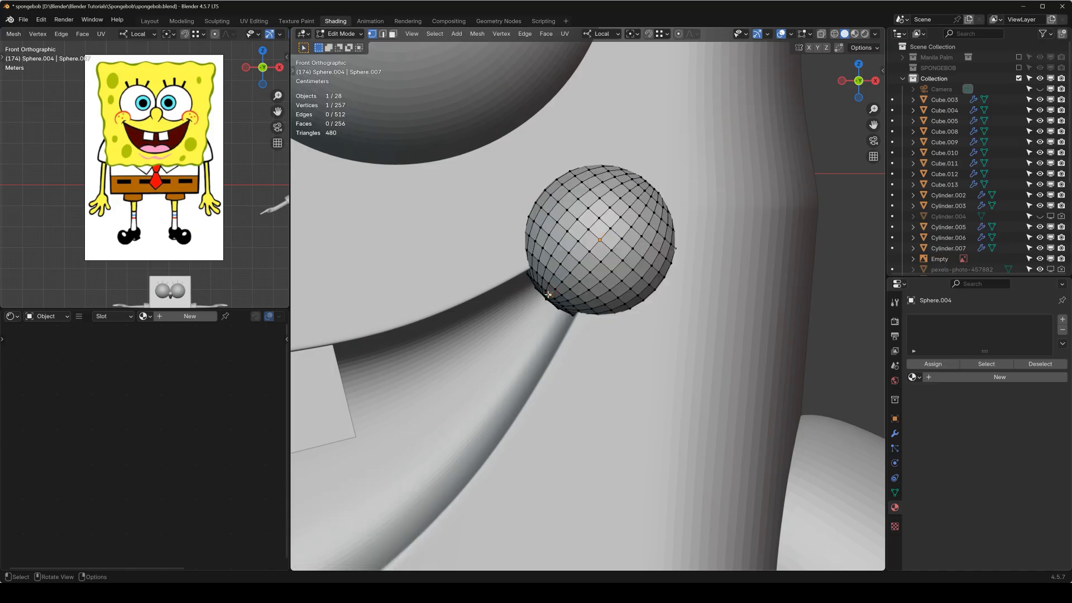
{"action": "left_click", "coordinate": [678, 34]}
{"action": "key", "text": "g"}
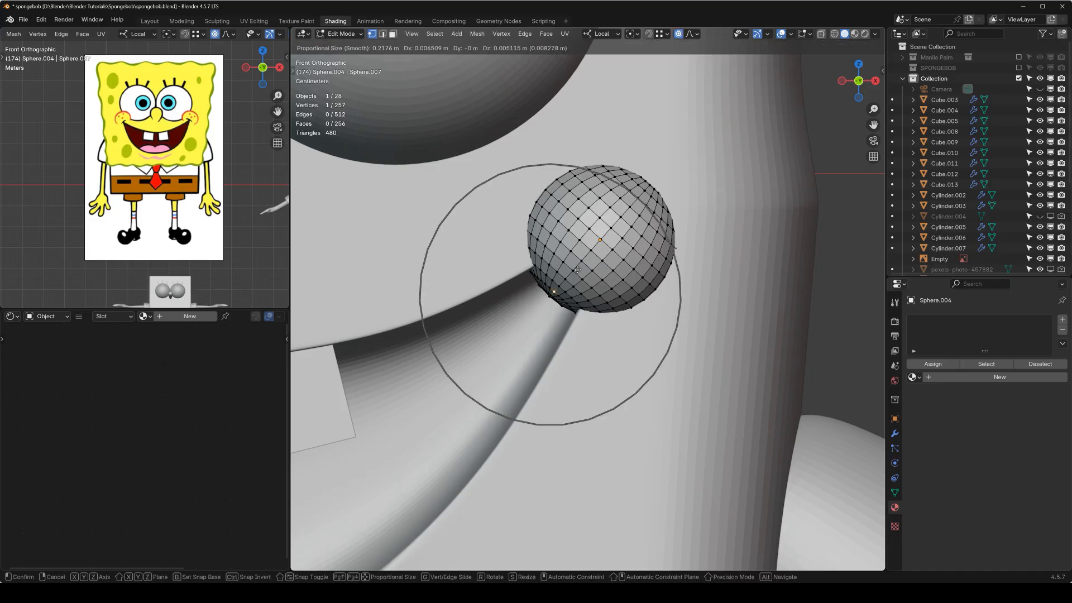
{"action": "scroll", "coordinate": [586, 251], "scroll_direction": "up", "scroll_amount": 3}
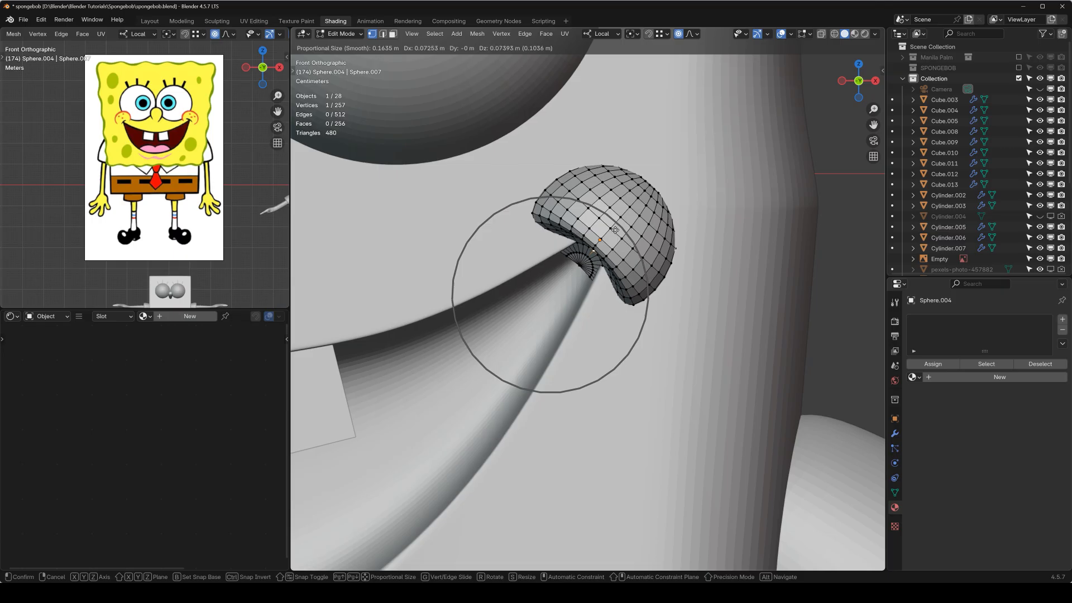
{"action": "scroll", "coordinate": [614, 229], "scroll_direction": "down", "scroll_amount": 3}
{"action": "scroll", "coordinate": [616, 228], "scroll_direction": "up", "scroll_amount": 5}
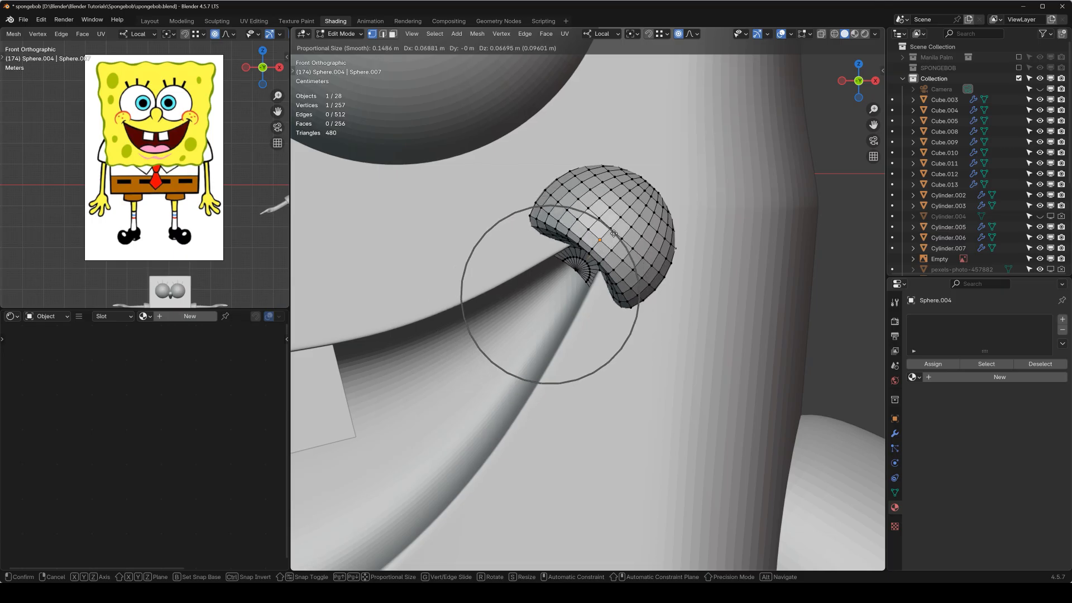
{"action": "scroll", "coordinate": [617, 226], "scroll_direction": "down", "scroll_amount": 1}
{"action": "left_click", "coordinate": [619, 226]}
{"action": "key", "text": "Tab"}
Move the cheek crescent about 0.004 m along its local Y axis into the face
{"action": "middle_click_drag", "start_coordinate": [619, 225], "coordinate": [672, 204]}
{"action": "key", "text": "g"}
{"action": "key", "text": "y"}
{"action": "key", "text": "y"}
{"action": "left_click", "coordinate": [640, 244]}
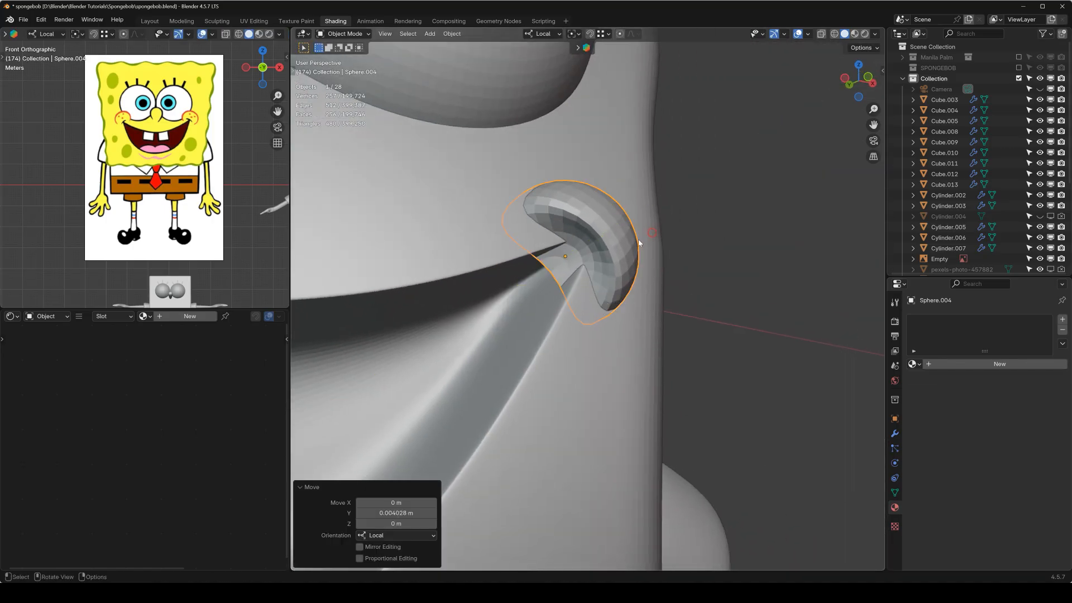
Nudge the crescent's pole vertex further inwards with a smaller proportional editing radius to refine its inner curve
{"action": "key", "text": "Tab"}
{"action": "middle_click_drag", "start_coordinate": [553, 264], "coordinate": [662, 252]}
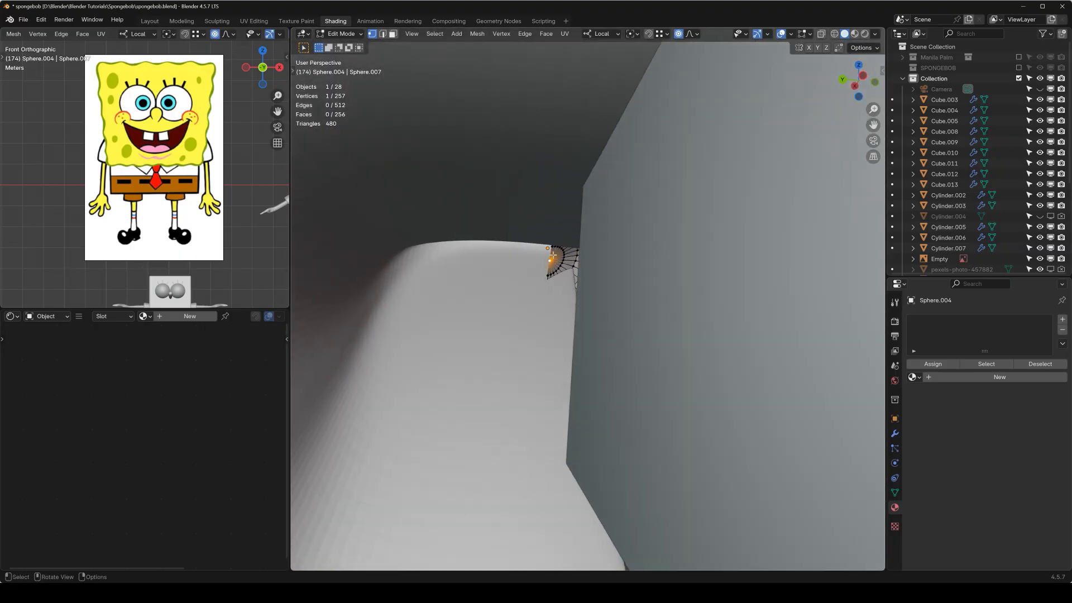
{"action": "key", "text": "KP_1"}
{"action": "key", "text": "g"}
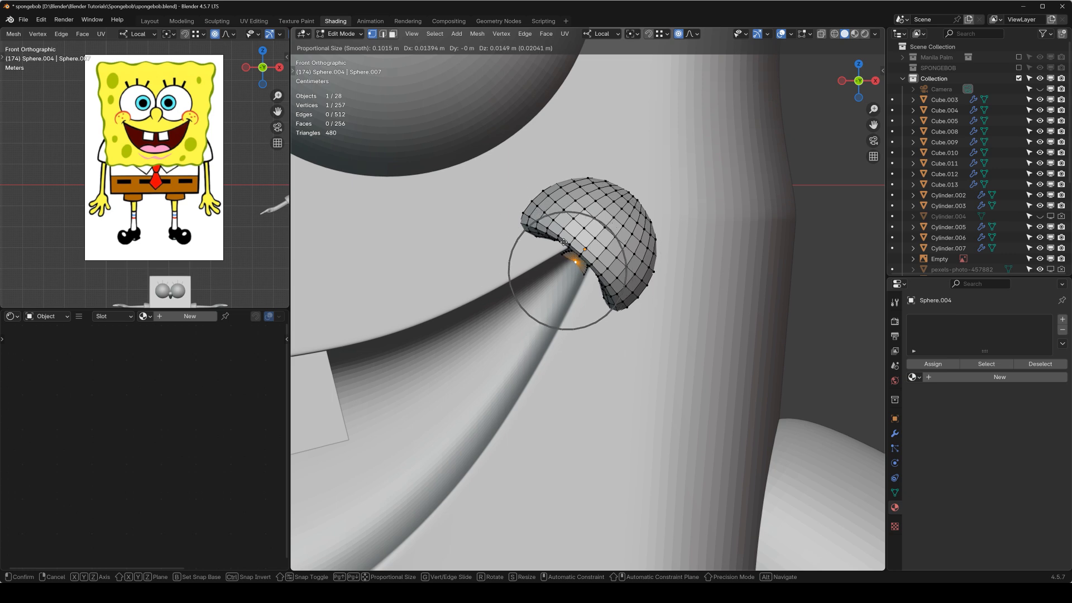
{"action": "scroll", "coordinate": [565, 240], "scroll_direction": "down", "scroll_amount": 1}
{"action": "left_click", "coordinate": [580, 226]}
{"action": "mouse_move", "coordinate": [579, 226]}
{"action": "middle_mouse_down"}
{"action": "mouse_move", "coordinate": [639, 187]}
{"action": "mouse_move", "coordinate": [599, 234]}
{"action": "middle_mouse_up"}
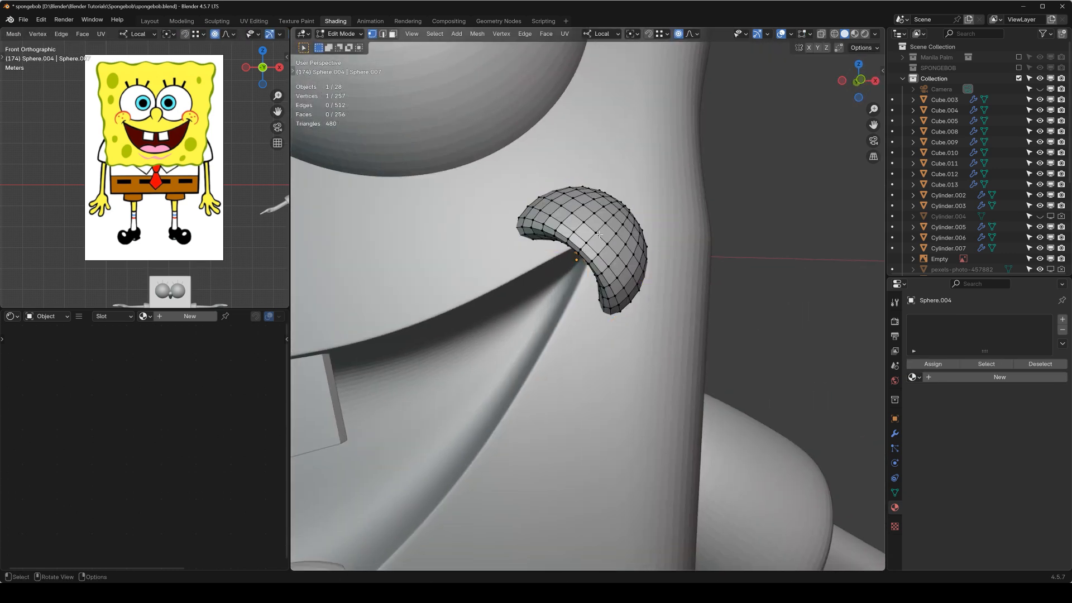
{"action": "key", "text": "Tab"}
Assign the existing skin.001 material to the cheek crescent and display the viewport in rendered shading
{"action": "key", "text": "KP_1"}
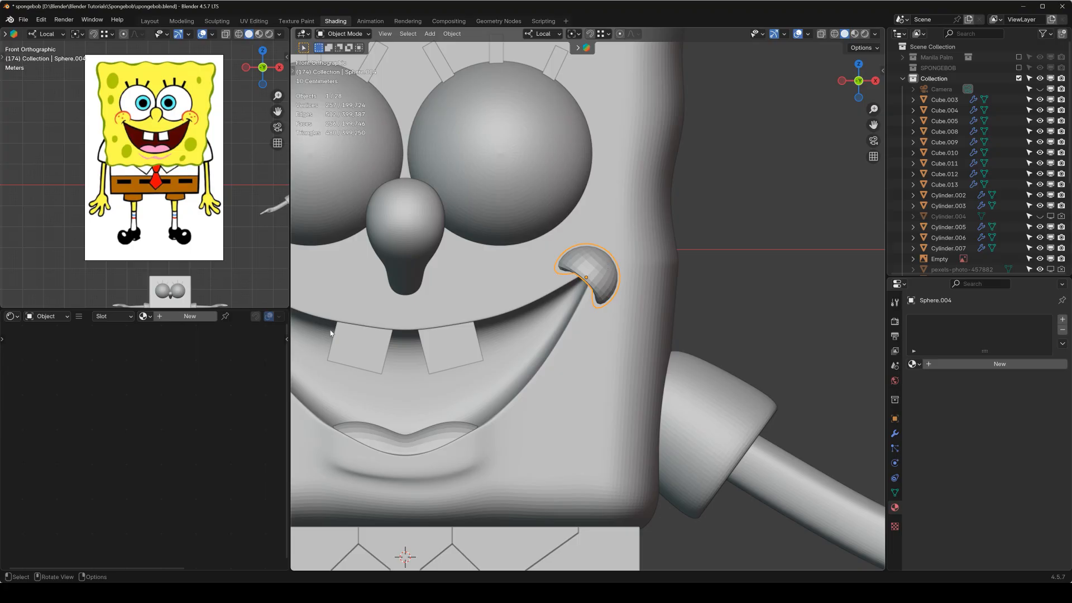
{"action": "left_click", "coordinate": [143, 317]}
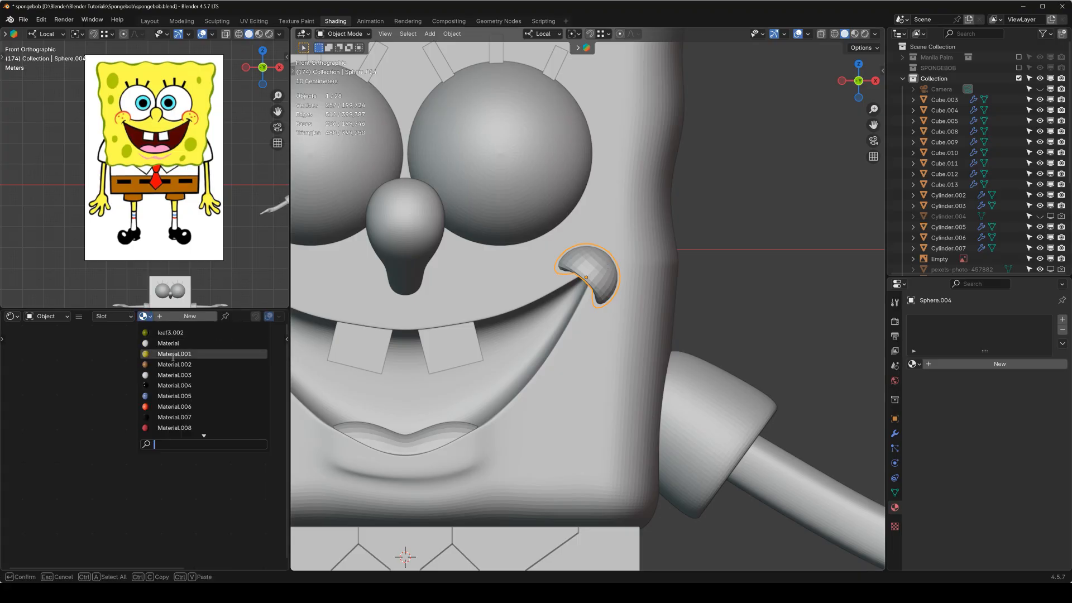
{"action": "type", "text": "sk"}
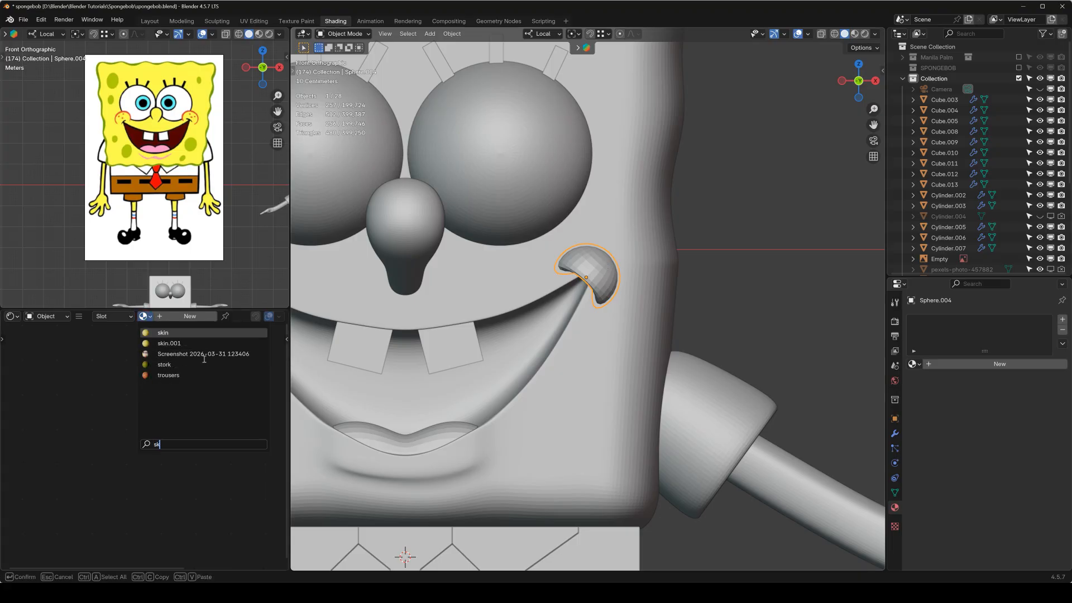
{"action": "left_click", "coordinate": [196, 347]}
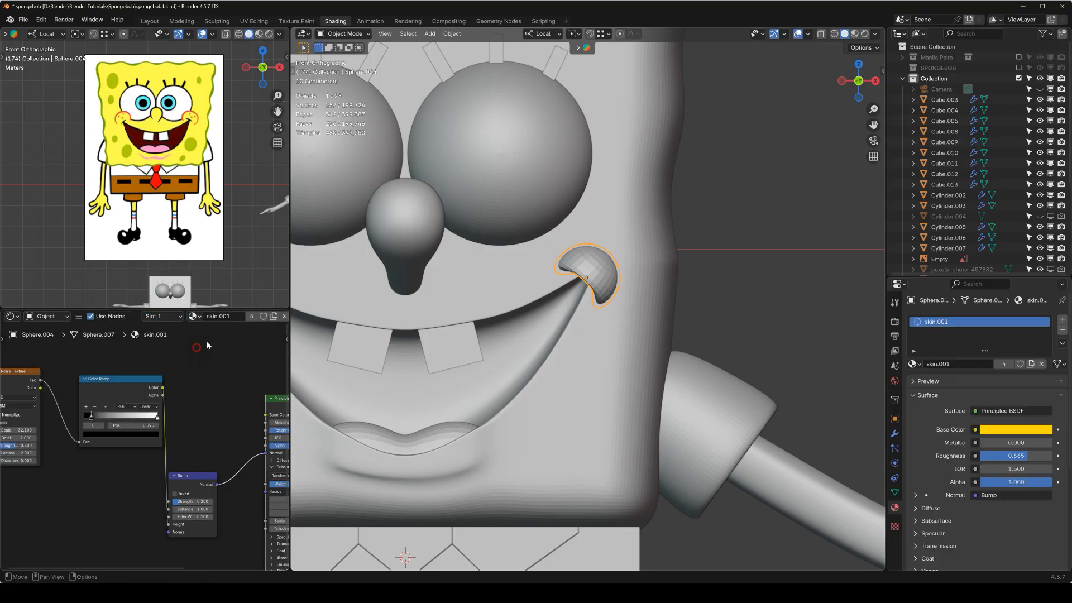
{"action": "left_click", "coordinate": [864, 34]}
{"action": "scroll", "coordinate": [642, 220], "scroll_direction": "up", "scroll_amount": 8}
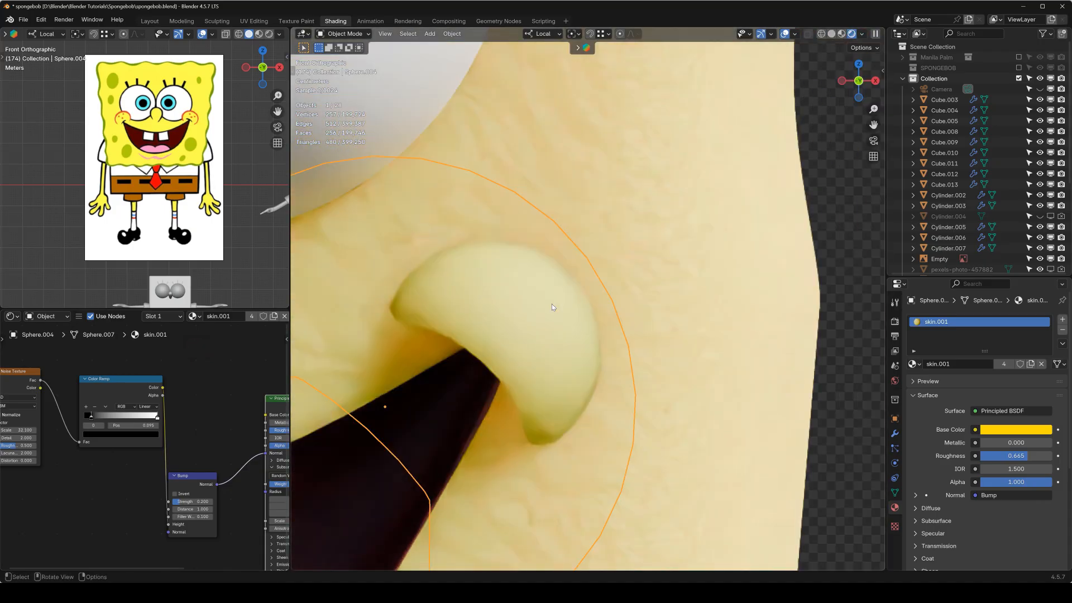
{"action": "scroll", "coordinate": [552, 307], "scroll_direction": "up", "scroll_amount": 4}
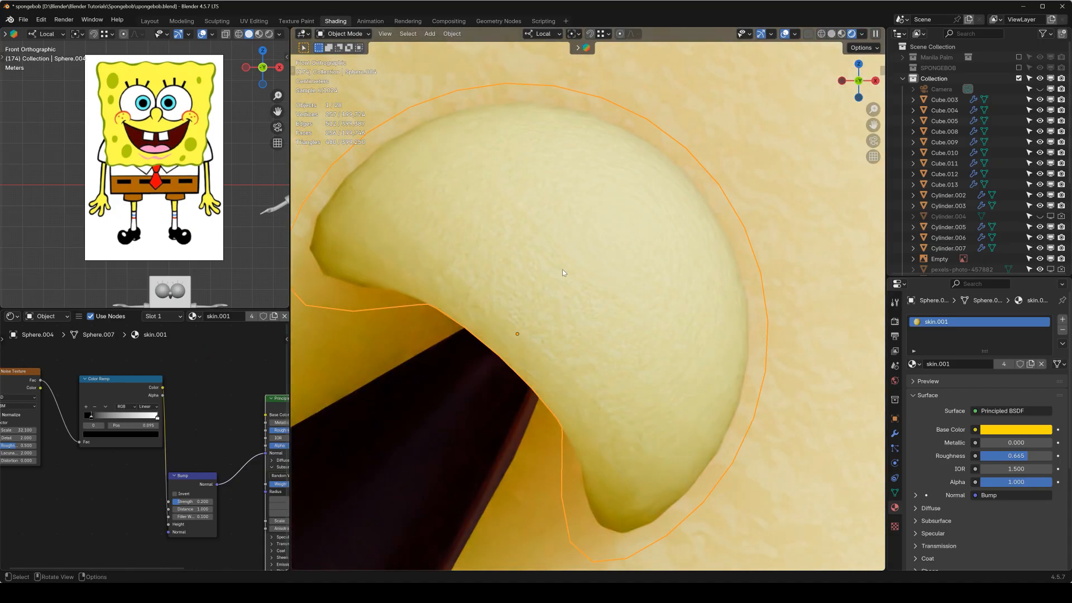
Make the cheek's skin material a single-user copy and lower its Noise Texture scale while previewing the Color Ramp, ending with the shader output restored
{"action": "left_click", "coordinate": [252, 317]}
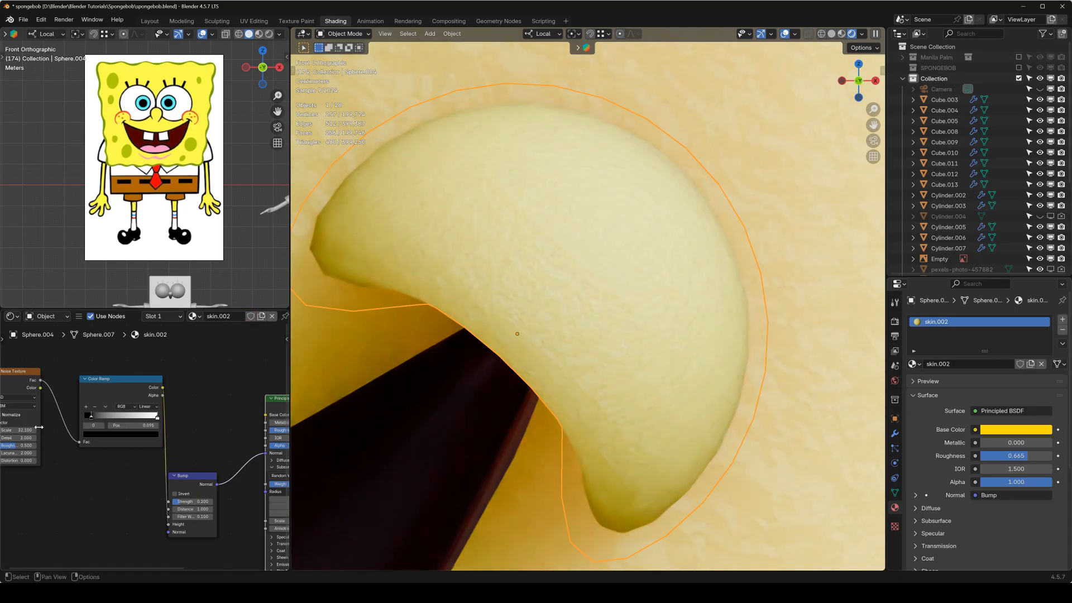
{"action": "middle_click_drag", "start_coordinate": [38, 427], "coordinate": [116, 414]}
{"action": "left_click", "coordinate": [151, 387], "text": "ctrl+shift"}
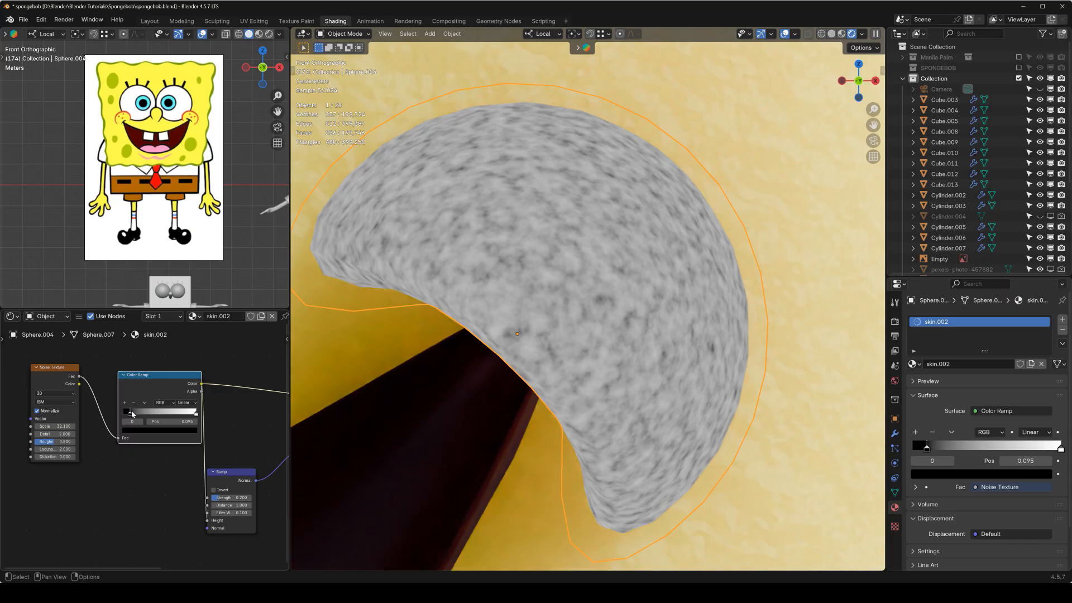
{"action": "left_click_drag", "start_coordinate": [55, 426], "coordinate": [30, 426]}
{"action": "scroll", "coordinate": [190, 415], "scroll_direction": "down", "scroll_amount": 4}
{"action": "middle_click_drag", "start_coordinate": [188, 414], "coordinate": [140, 406]}
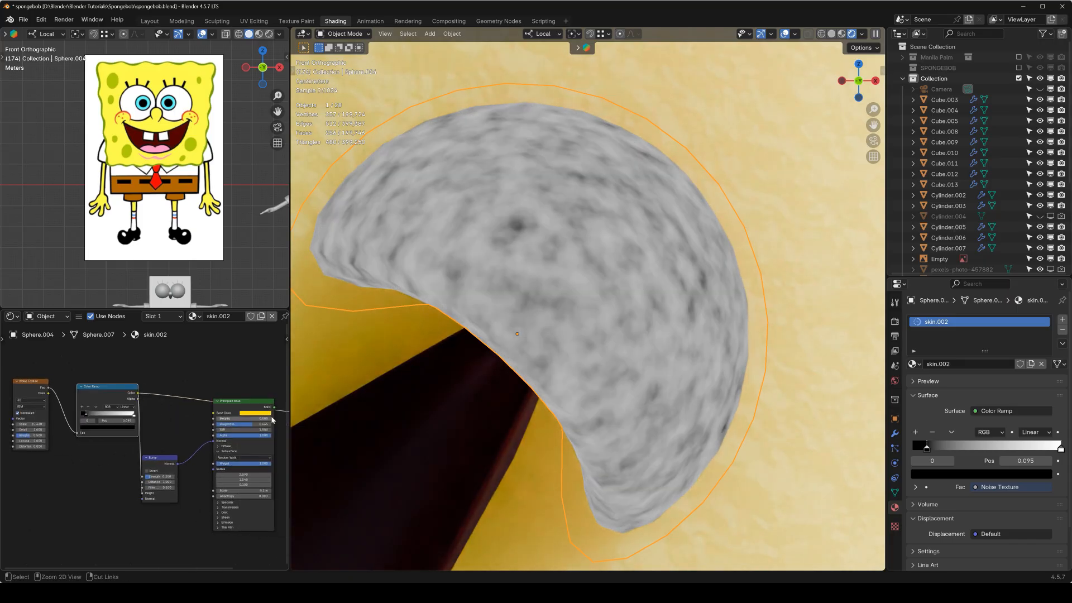
{"action": "left_click", "coordinate": [238, 407], "text": "ctrl+shift"}
{"action": "scroll", "coordinate": [497, 289], "scroll_direction": "down", "scroll_amount": 12}
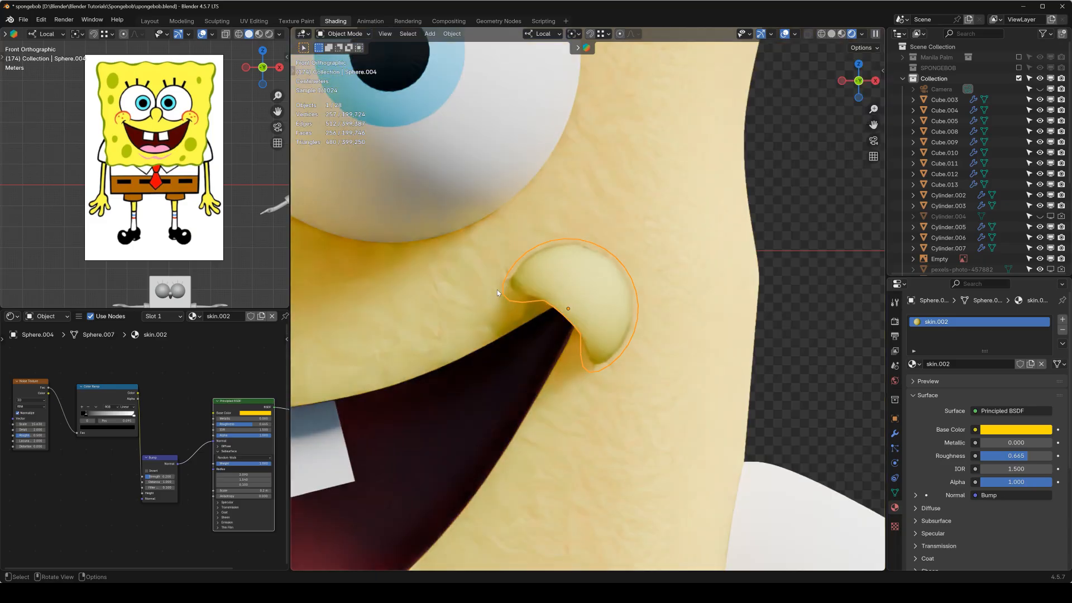
Copy the arm's Mirror modifier to the cheek crescent so it is mirrored on X across the body
{"action": "left_click", "coordinate": [688, 260]}
{"action": "scroll", "coordinate": [499, 289], "scroll_direction": "down", "scroll_amount": 3}
{"action": "scroll", "coordinate": [499, 291], "scroll_direction": "down", "scroll_amount": 4}
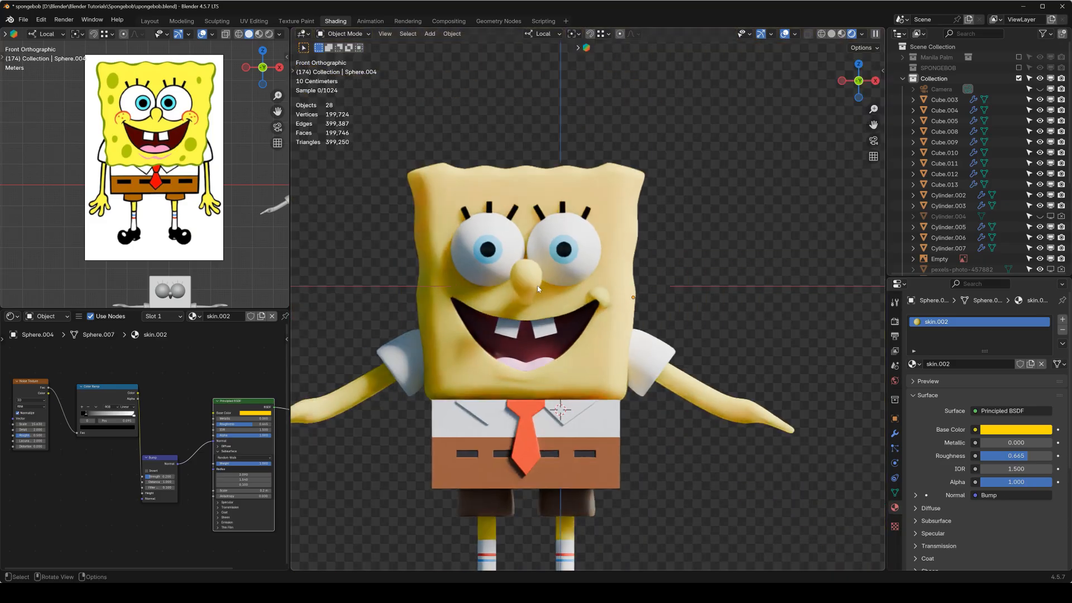
{"action": "scroll", "coordinate": [659, 297], "scroll_direction": "up", "scroll_amount": 3}
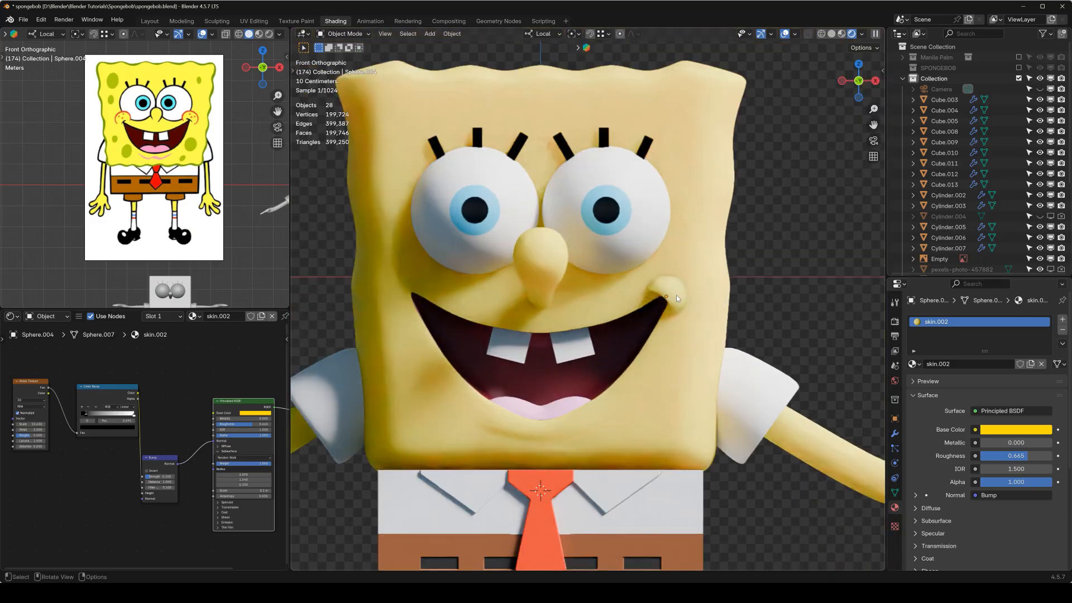
{"action": "left_click", "coordinate": [676, 294]}
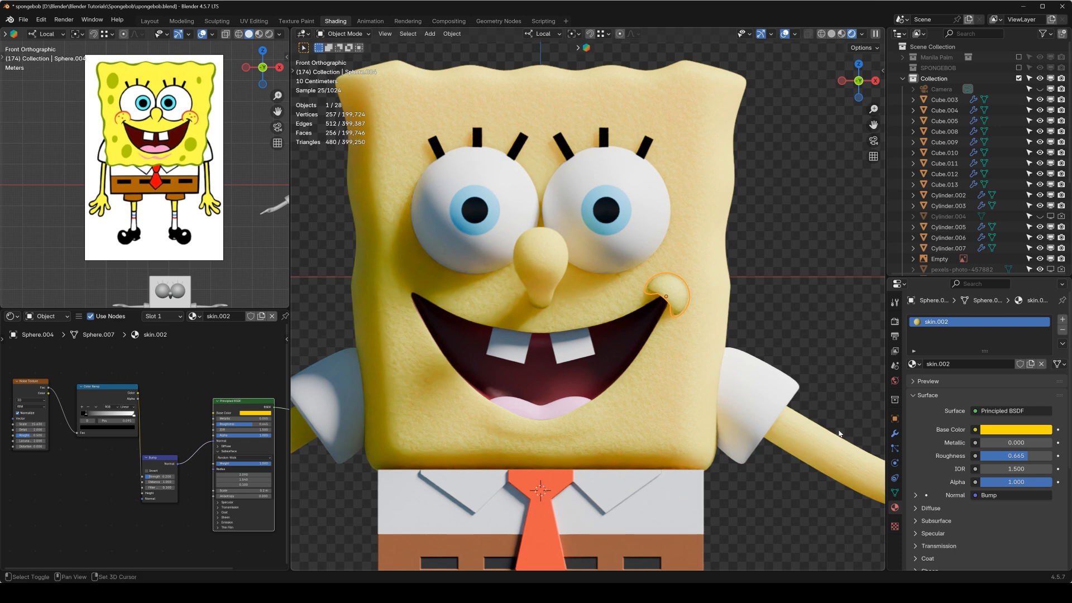
{"action": "left_click", "coordinate": [826, 445], "text": "shift"}
{"action": "left_click", "coordinate": [896, 433]}
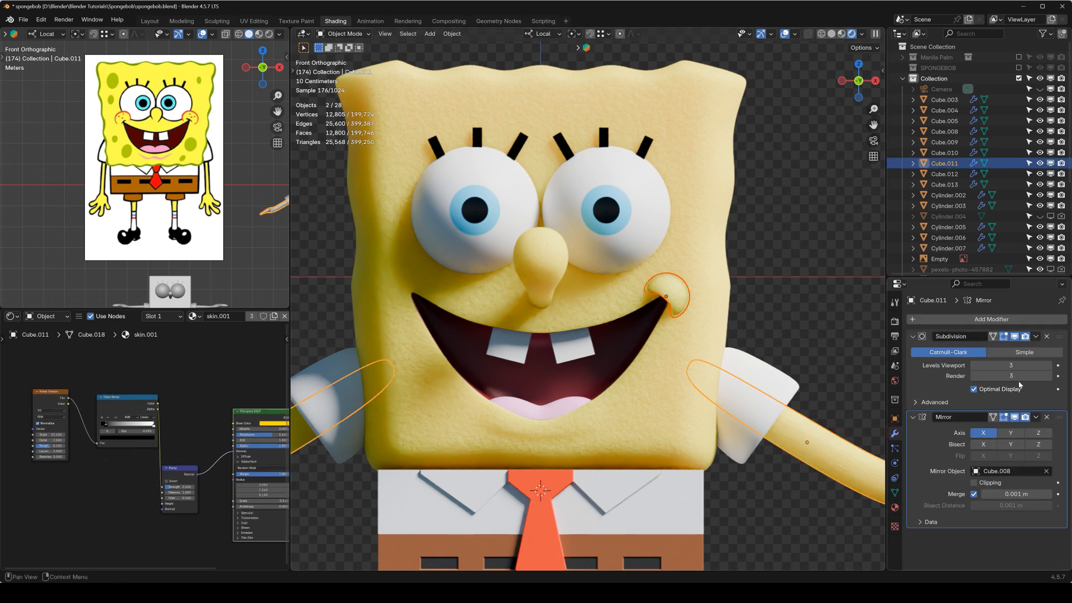
{"action": "left_click", "coordinate": [1036, 417]}
{"action": "left_click", "coordinate": [1003, 449]}
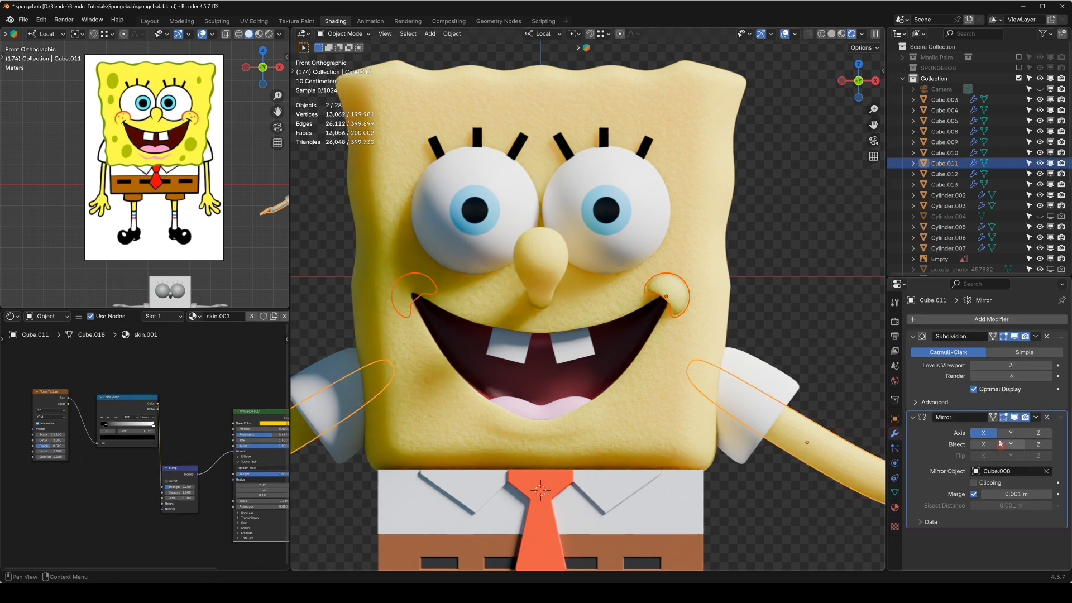
{"action": "key", "text": "alt+a"}
{"action": "scroll", "coordinate": [692, 277], "scroll_direction": "down", "scroll_amount": 3}
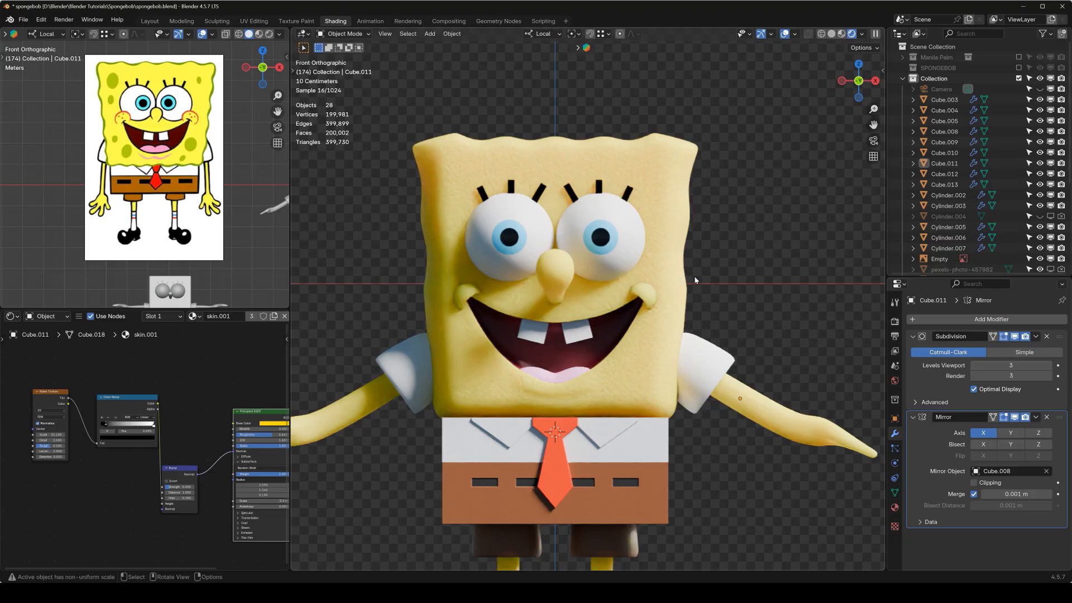
Scale the mirrored cheek crescents up by about 1.25 and adjust their position at the mouth corners
{"action": "scroll", "coordinate": [688, 283], "scroll_direction": "up", "scroll_amount": 2}
{"action": "left_click", "coordinate": [670, 291]}
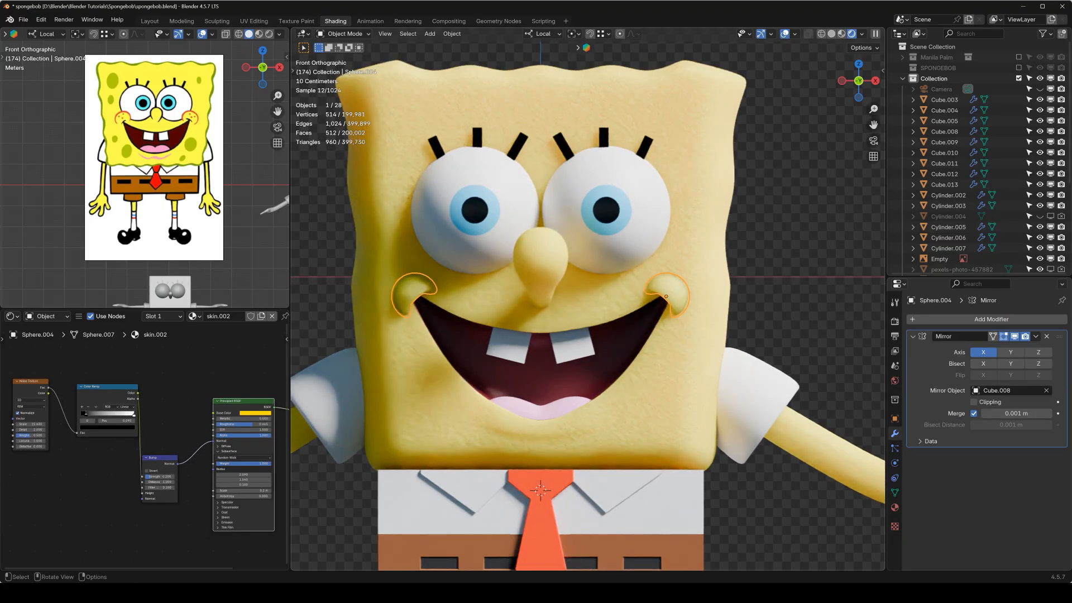
{"action": "key", "text": "s"}
{"action": "left_click", "coordinate": [700, 294]}
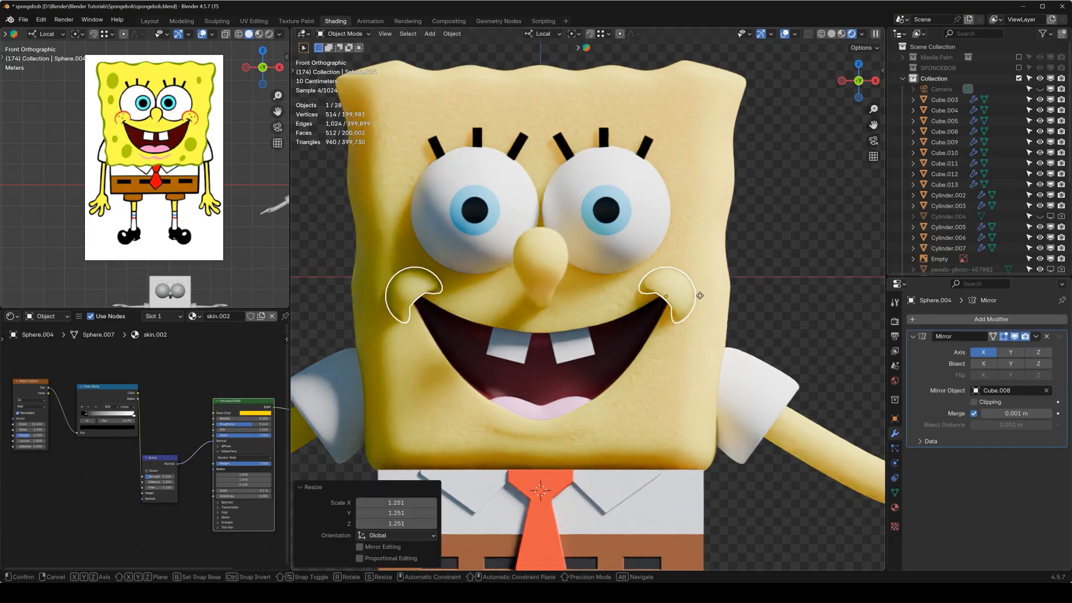
{"action": "left_click", "coordinate": [758, 295]}
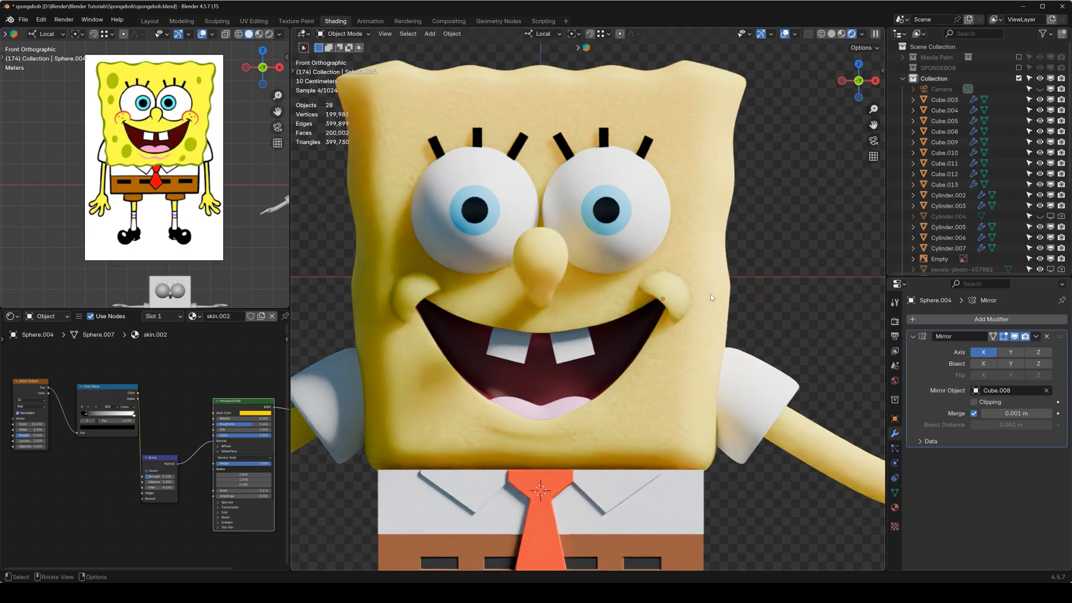
Move the cheek crescents about 0.06 m diagonally upwards and outwards to fit the mouth corners
{"action": "scroll", "coordinate": [720, 296], "scroll_direction": "down", "scroll_amount": 2}
{"action": "left_click", "coordinate": [682, 296]}
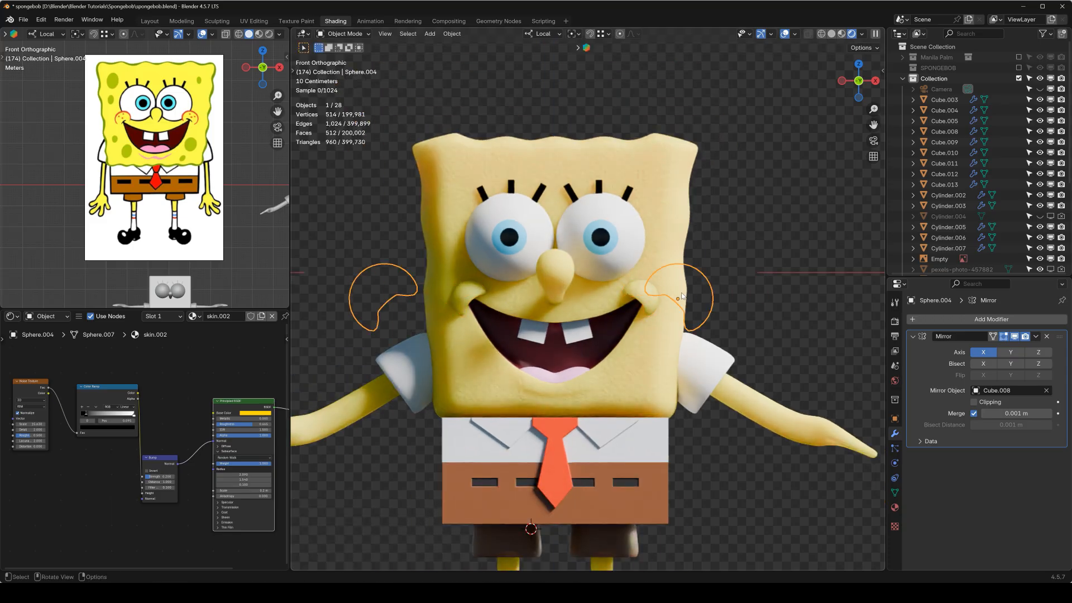
{"action": "scroll", "coordinate": [682, 296], "scroll_direction": "up", "scroll_amount": 2}
{"action": "key", "text": "g"}
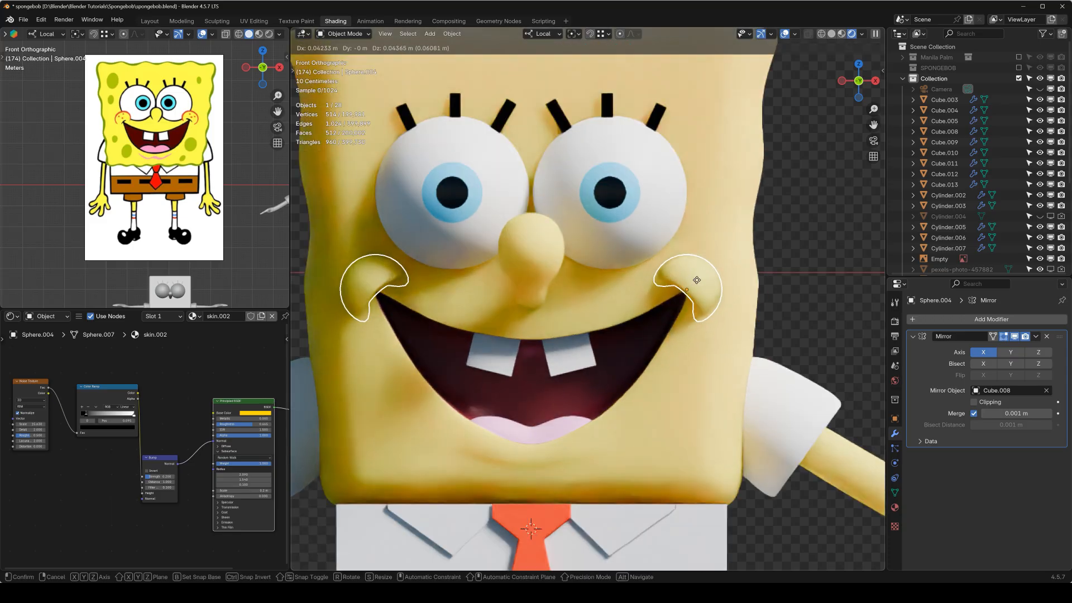
{"action": "left_click", "coordinate": [762, 287]}
{"action": "left_click", "coordinate": [758, 294]}
{"action": "scroll", "coordinate": [744, 303], "scroll_direction": "down", "scroll_amount": 2}
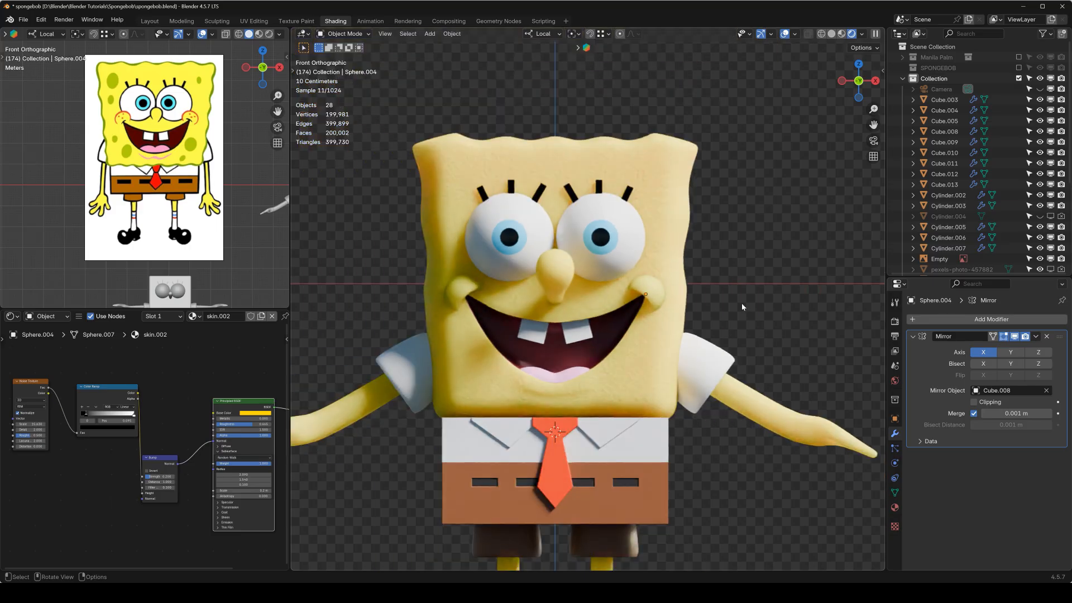
Save spongebob.blend and switch the viewport back to solid shading with the square body selected
{"action": "key", "text": "ctrl+s"}
{"action": "scroll", "coordinate": [661, 287], "scroll_direction": "down", "scroll_amount": 2}
{"action": "middle_click_drag", "start_coordinate": [661, 287], "coordinate": [635, 301]}
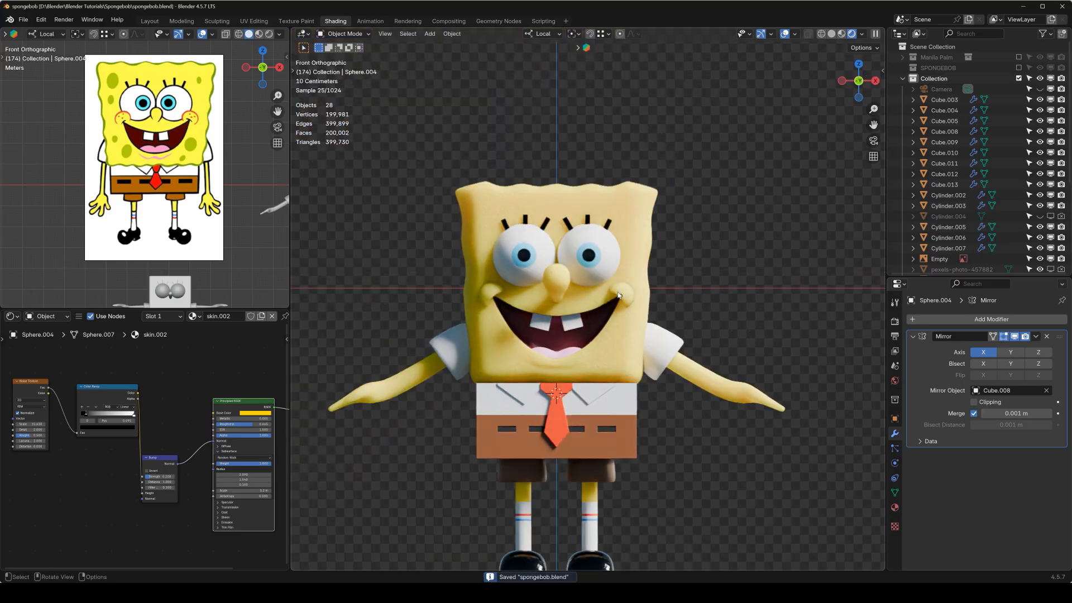
{"action": "left_click", "coordinate": [831, 33]}
{"action": "scroll", "coordinate": [617, 265], "scroll_direction": "up", "scroll_amount": 4}
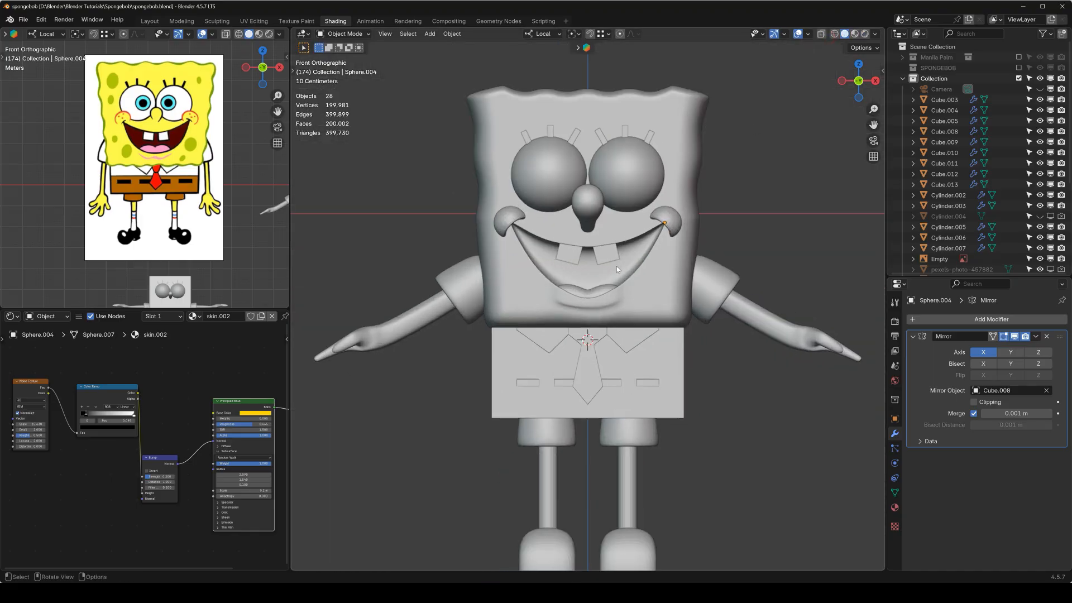
{"action": "left_click", "coordinate": [660, 280]}
{"action": "key", "text": "ctrl+s"}
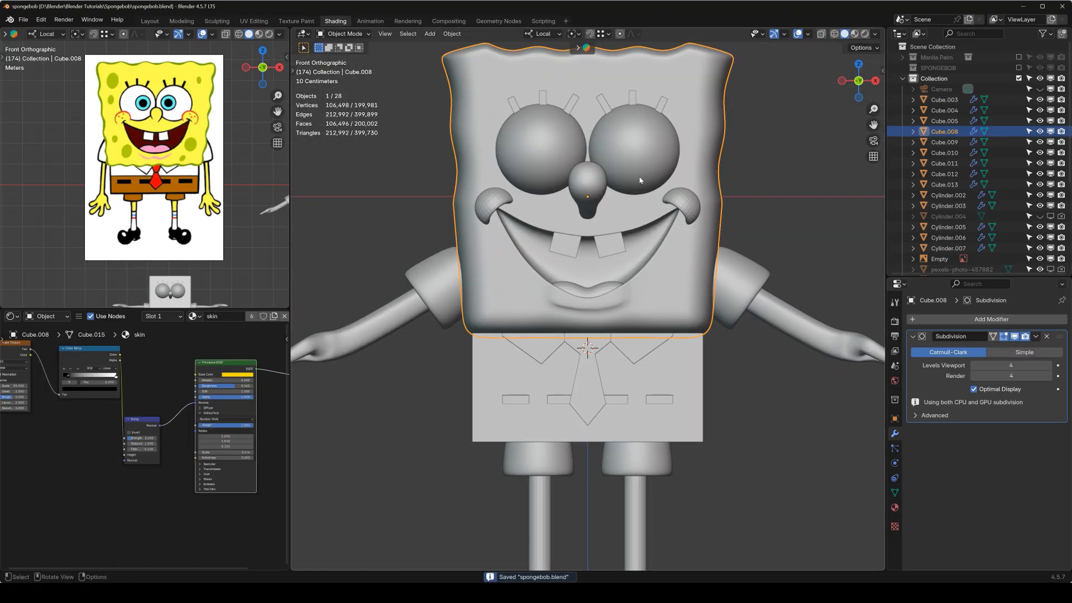
Isolate the square body in local view for mesh editing and turn off its Subdivision modifier's viewport display
{"action": "middle_click_drag", "start_coordinate": [612, 155], "coordinate": [621, 215], "text": "shift"}
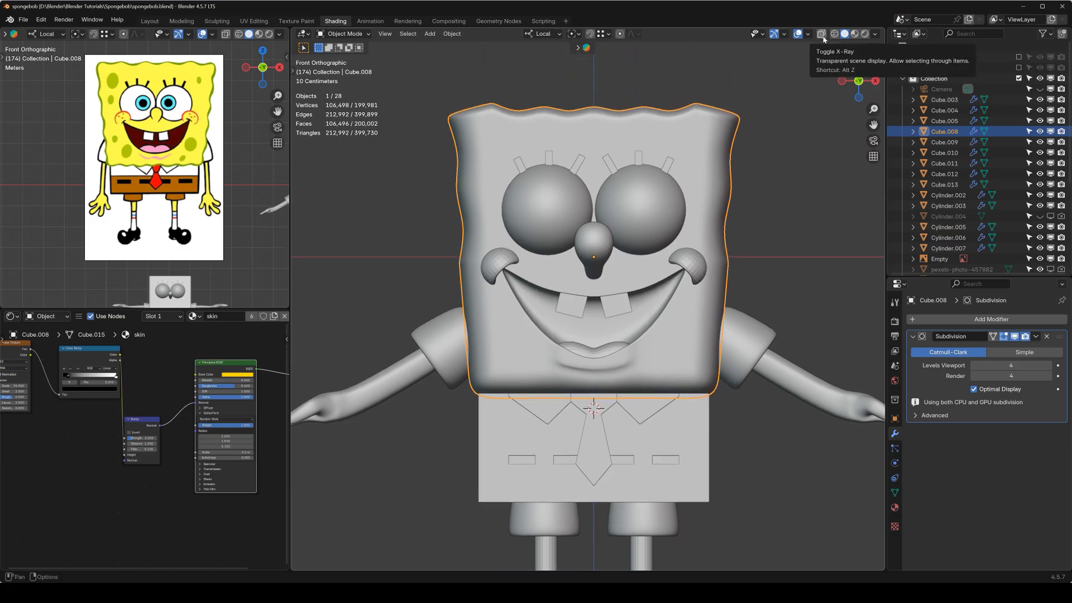
{"action": "key", "text": "Tab"}
{"action": "middle_click_drag", "start_coordinate": [564, 223], "coordinate": [622, 236]}
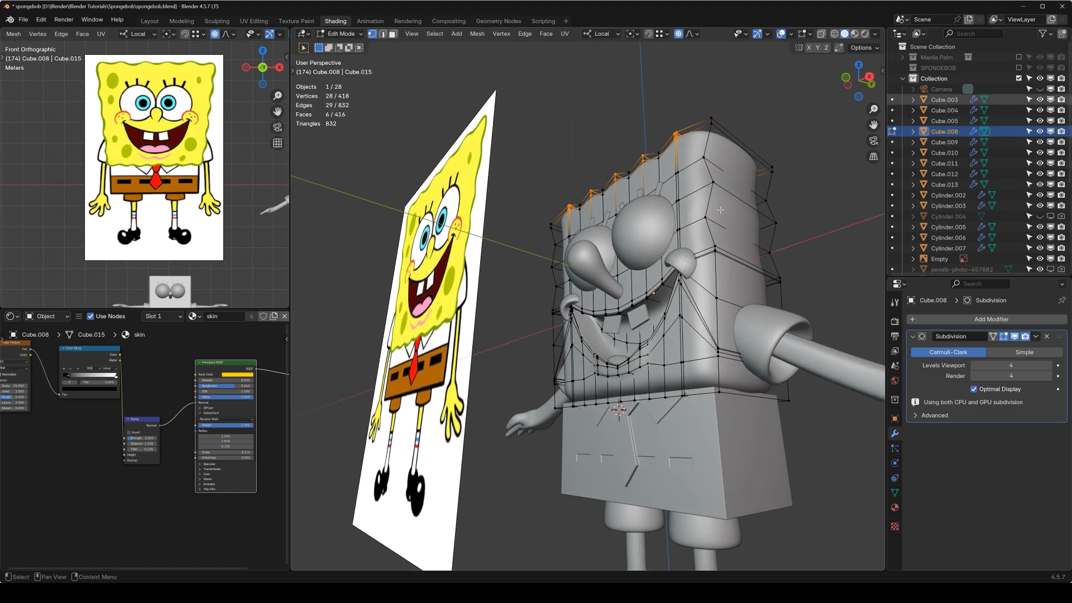
{"action": "key", "text": "Tab"}
{"action": "key", "text": "KP_1"}
{"action": "key", "text": "KP_Divide"}
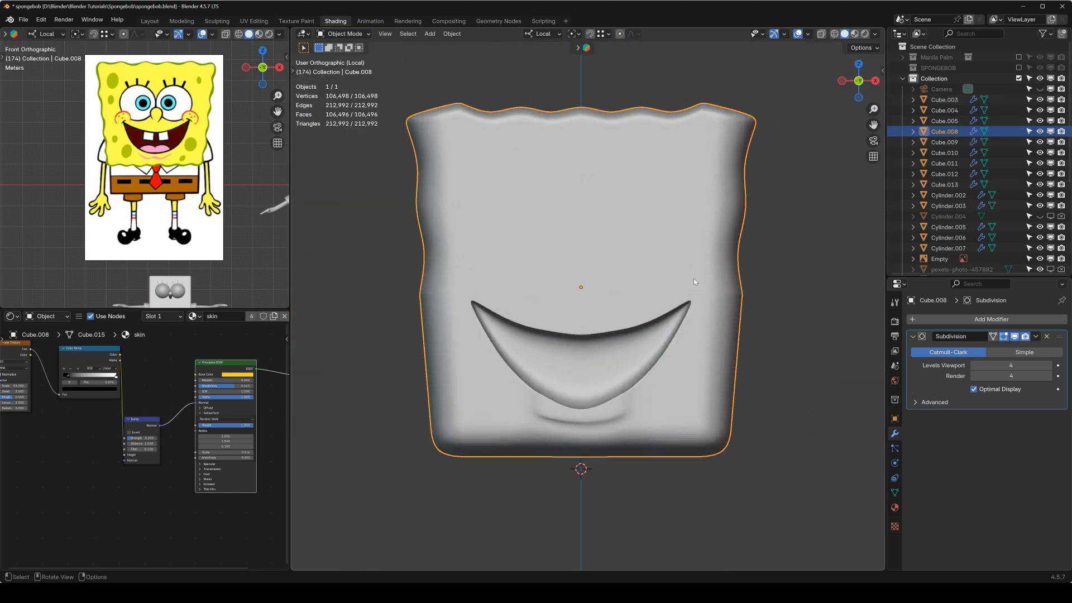
{"action": "key", "text": "Tab"}
{"action": "middle_click_drag", "start_coordinate": [695, 281], "coordinate": [772, 212]}
{"action": "scroll", "coordinate": [772, 212], "scroll_direction": "down", "scroll_amount": 2}
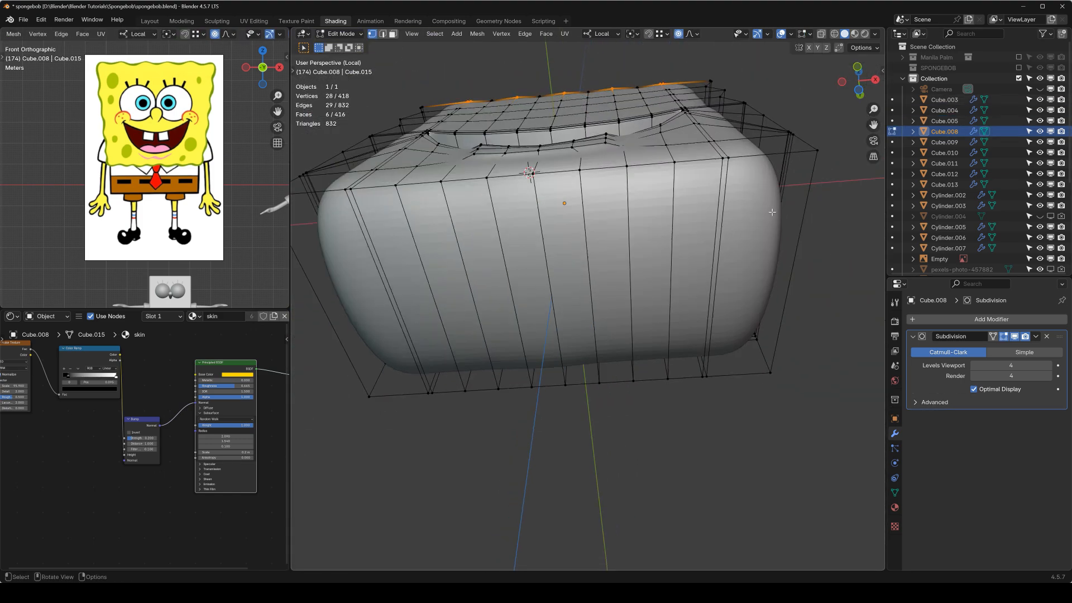
{"action": "left_click", "coordinate": [1003, 337]}
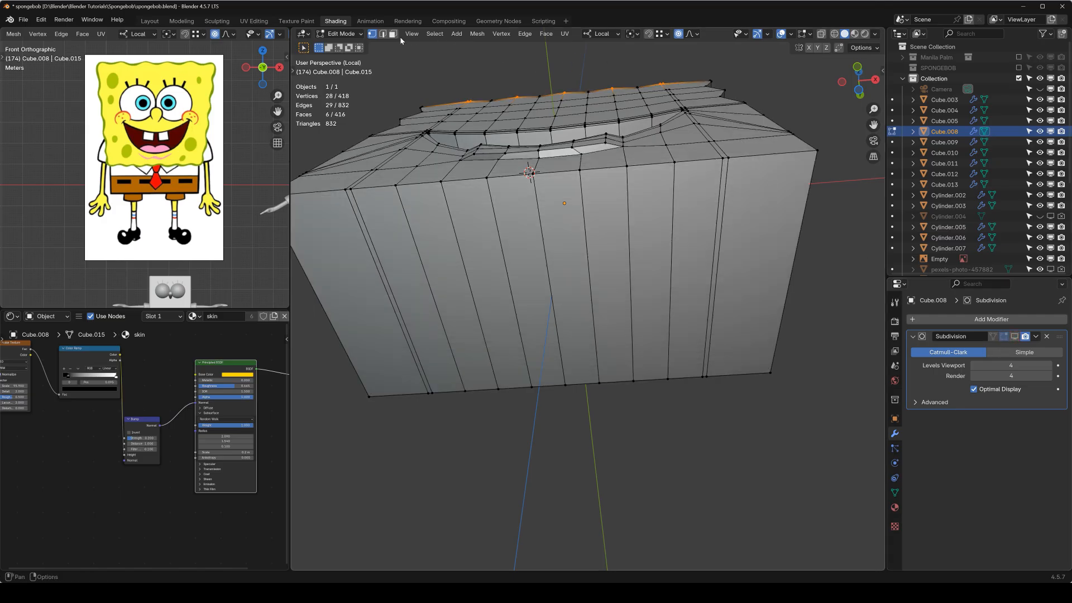
Mark UV seams along the body's lower front and side edges and its vertical corner edges
{"action": "left_click", "coordinate": [382, 35]}
{"action": "left_click", "coordinate": [529, 170], "text": "alt"}
{"action": "middle_click_drag", "start_coordinate": [529, 170], "coordinate": [630, 196]}
{"action": "left_click", "coordinate": [637, 179], "text": "alt"}
{"action": "middle_click_drag", "start_coordinate": [693, 212], "coordinate": [660, 211]}
{"action": "left_click", "coordinate": [727, 246], "text": "shift"}
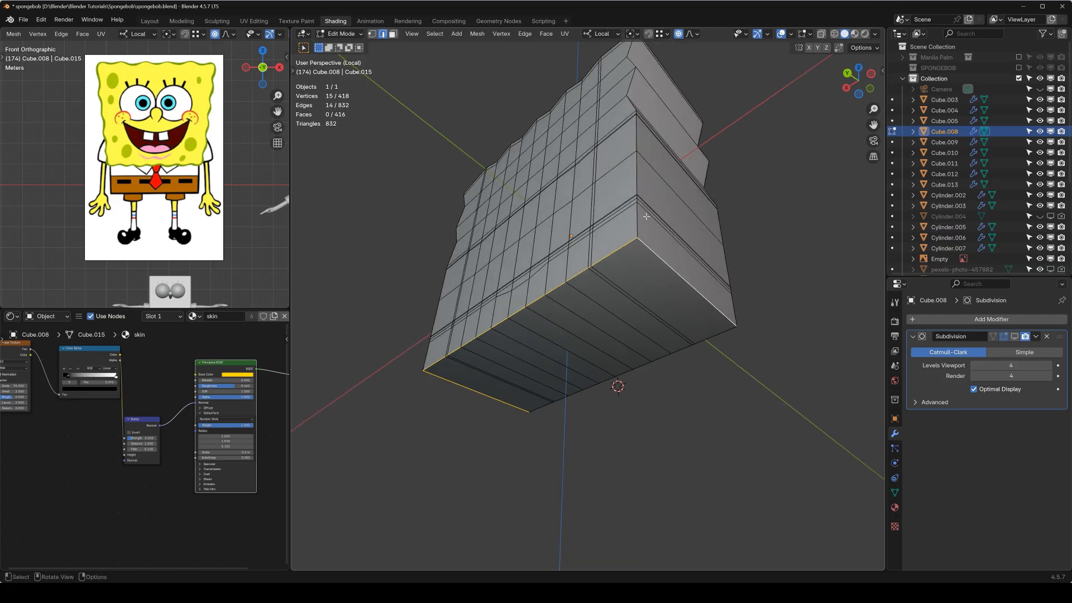
{"action": "left_click", "coordinate": [638, 222], "text": "alt+shift"}
{"action": "middle_click_drag", "start_coordinate": [509, 197], "coordinate": [457, 228]}
{"action": "left_click", "coordinate": [464, 231], "text": "alt+shift"}
{"action": "key", "text": "ctrl+e"}
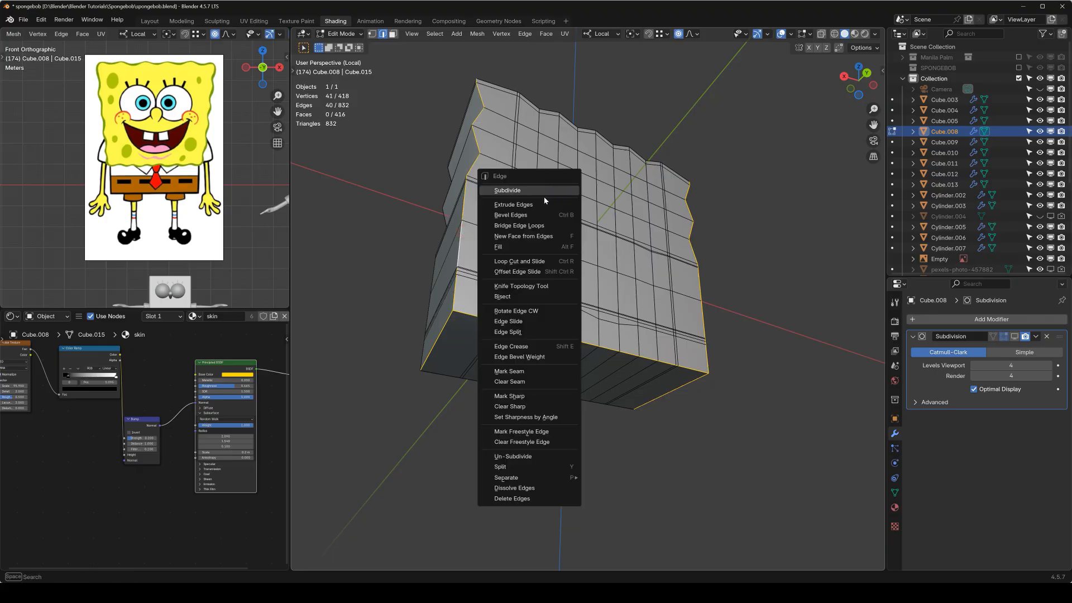
{"action": "left_click", "coordinate": [529, 371]}
Unwrap the body's entire mesh with the Angle Based method and return to object mode in front view
{"action": "middle_click_drag", "start_coordinate": [528, 372], "coordinate": [567, 208]}
{"action": "key", "text": "a"}
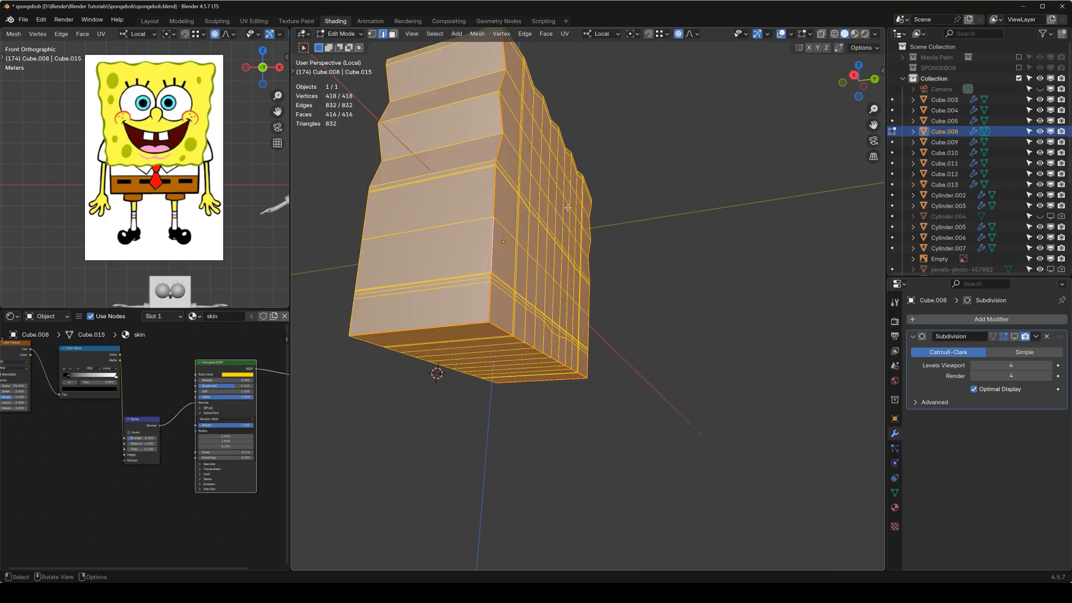
{"action": "key", "text": "u"}
{"action": "left_click", "coordinate": [568, 207]}
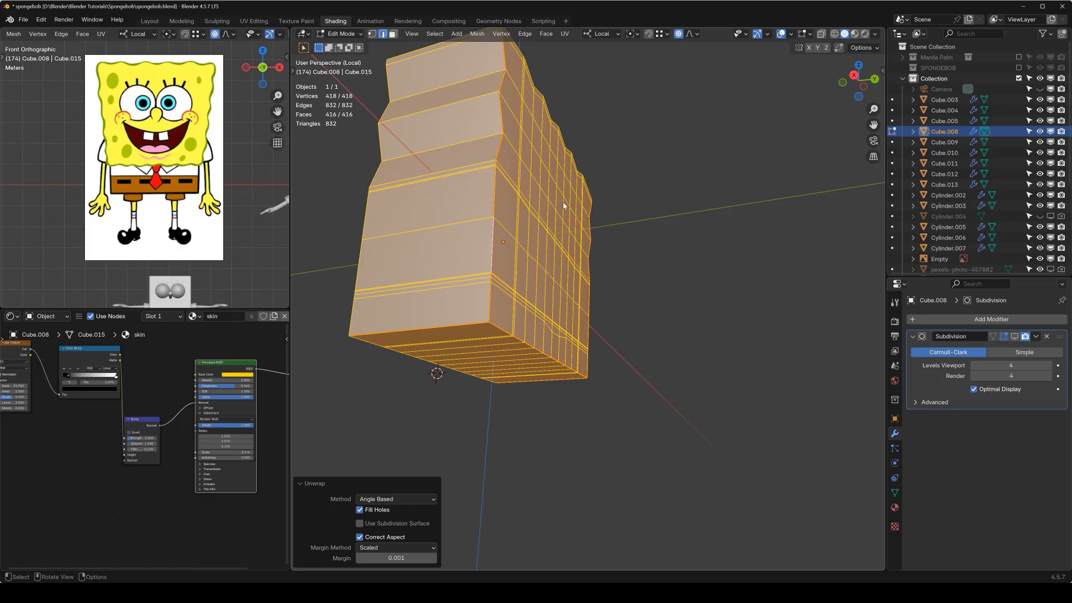
{"action": "key", "text": "Tab"}
{"action": "key", "text": "KP_1"}
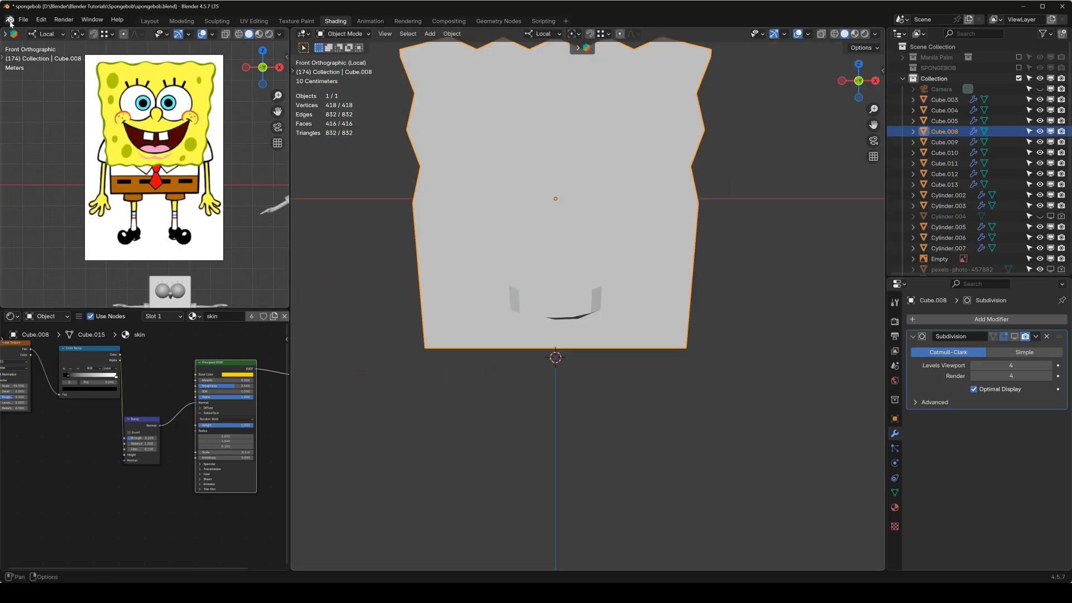
Switch the reference viewport to a UV editor and check the body's unwrapped layout there, ending in object mode
{"action": "key", "text": "Tab"}
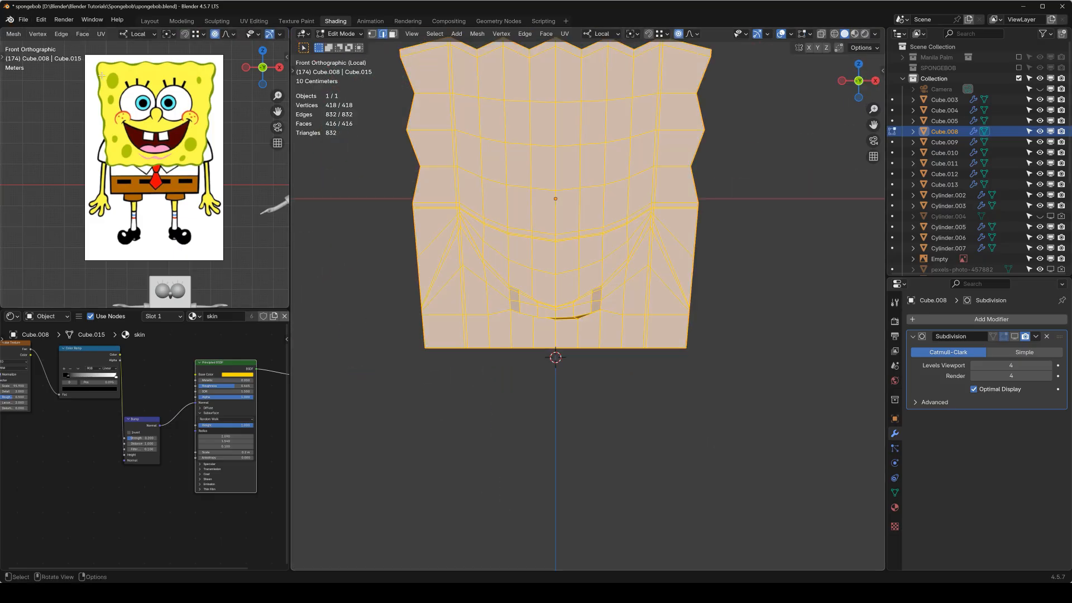
{"action": "scroll", "coordinate": [7, 37], "scroll_direction": "up", "scroll_amount": 3}
{"action": "left_click", "coordinate": [7, 37]}
{"action": "left_click", "coordinate": [39, 85]}
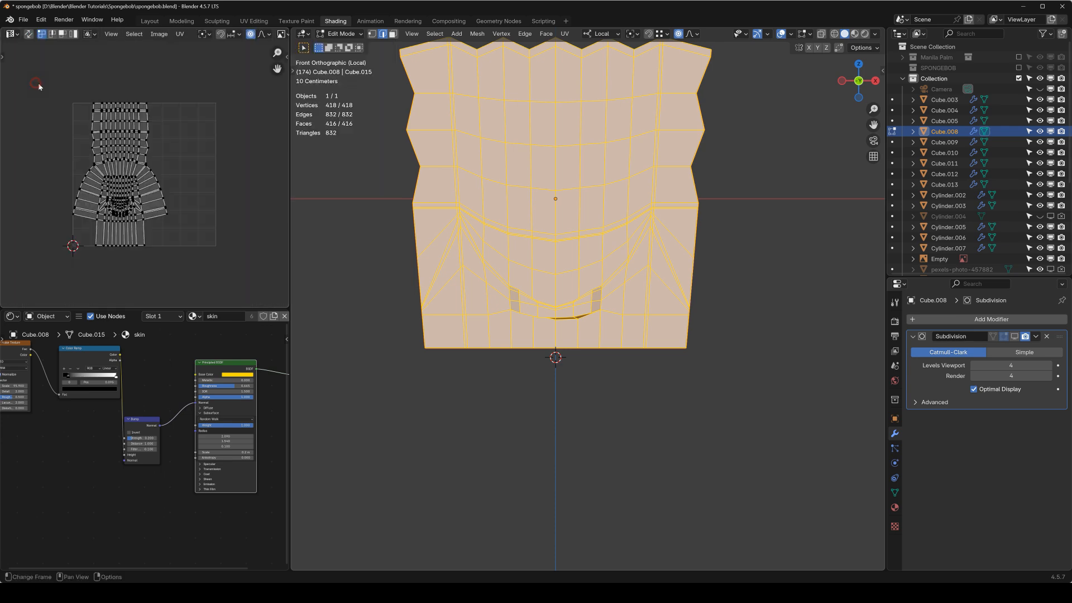
{"action": "key", "text": "Tab"}
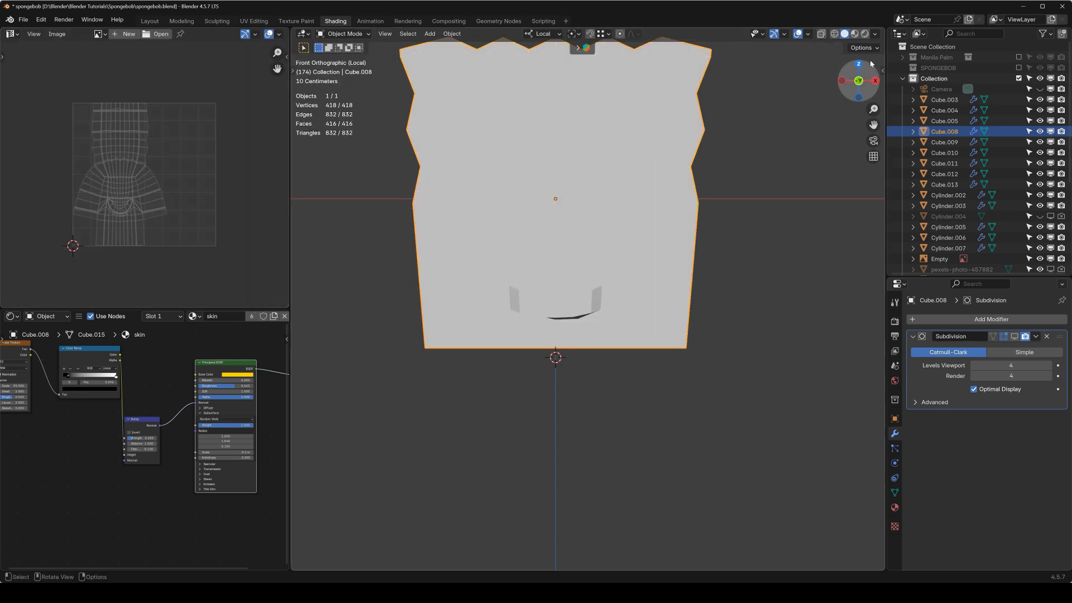
Exit local view, preview the whole character in rendered shading, and save the file back in solid shading
{"action": "left_click", "coordinate": [851, 33]}
{"action": "key", "text": "KP_Divide"}
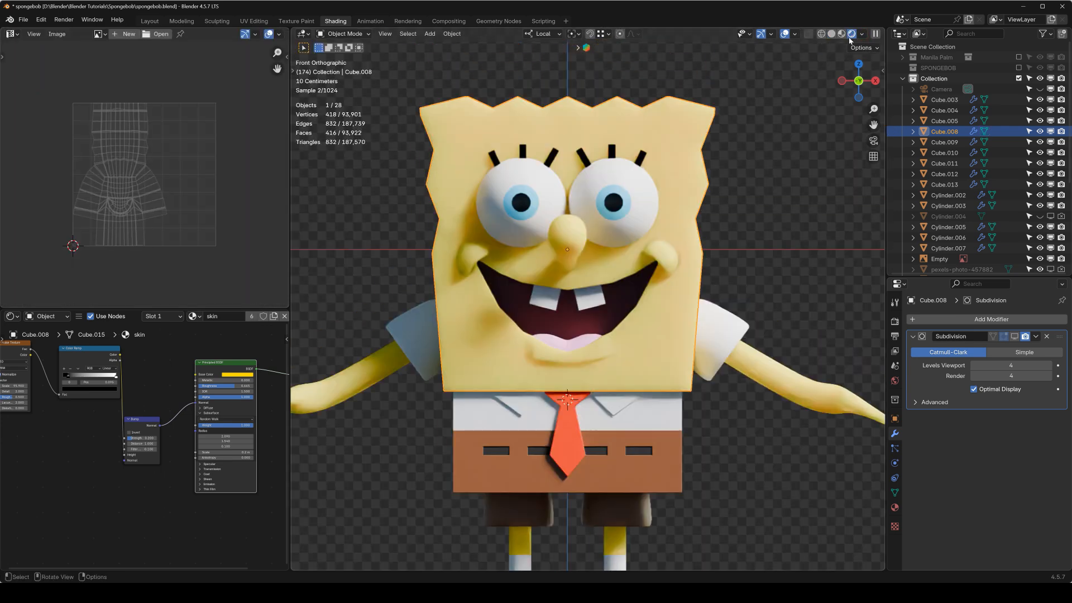
{"action": "left_click", "coordinate": [844, 34]}
{"action": "key", "text": "ctrl+s"}
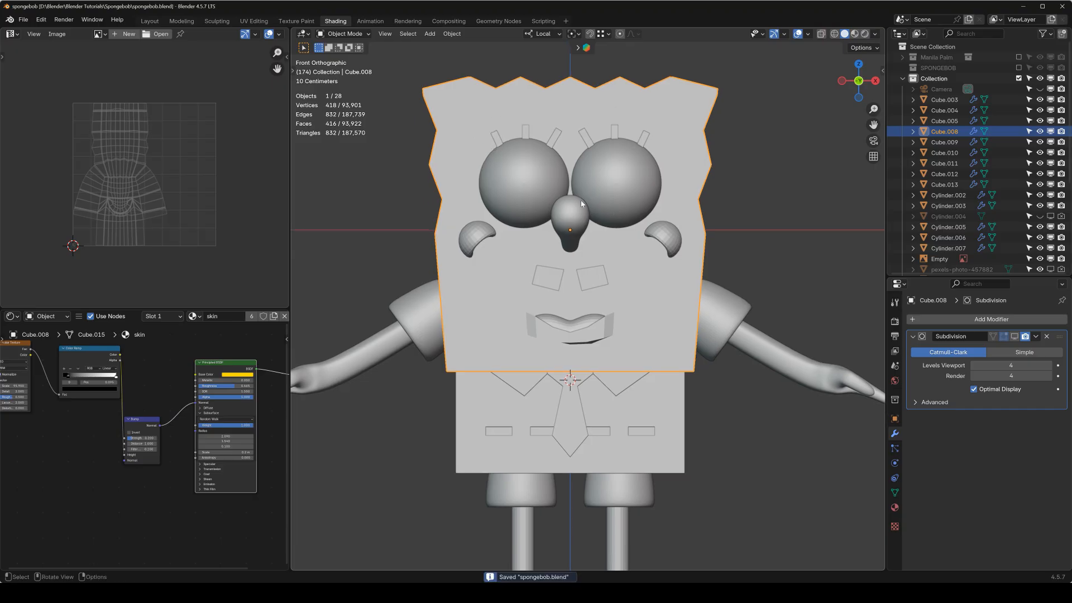
Turn the body's Subdivision modifier viewport display back on and put the body into Texture Paint mode from the front view
{"action": "scroll", "coordinate": [631, 197], "scroll_direction": "up", "scroll_amount": 2}
{"action": "scroll", "coordinate": [608, 211], "scroll_direction": "down", "scroll_amount": 1}
{"action": "middle_click_drag", "start_coordinate": [608, 211], "coordinate": [647, 225]}
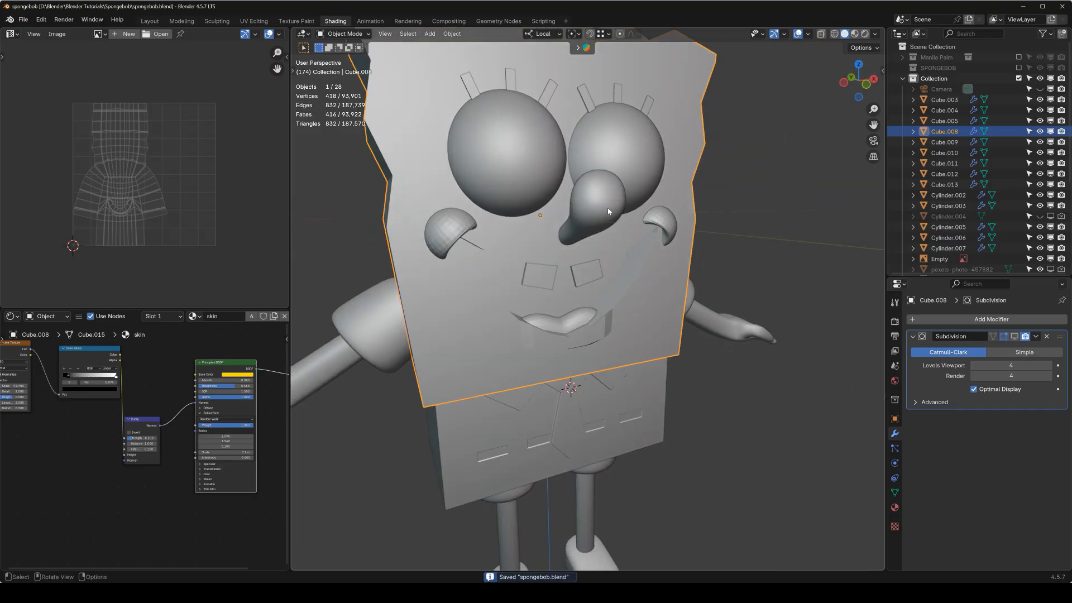
{"action": "key", "text": "KP_1"}
{"action": "scroll", "coordinate": [575, 190], "scroll_direction": "down", "scroll_amount": 1}
{"action": "middle_click_drag", "start_coordinate": [574, 187], "coordinate": [582, 211], "text": "shift"}
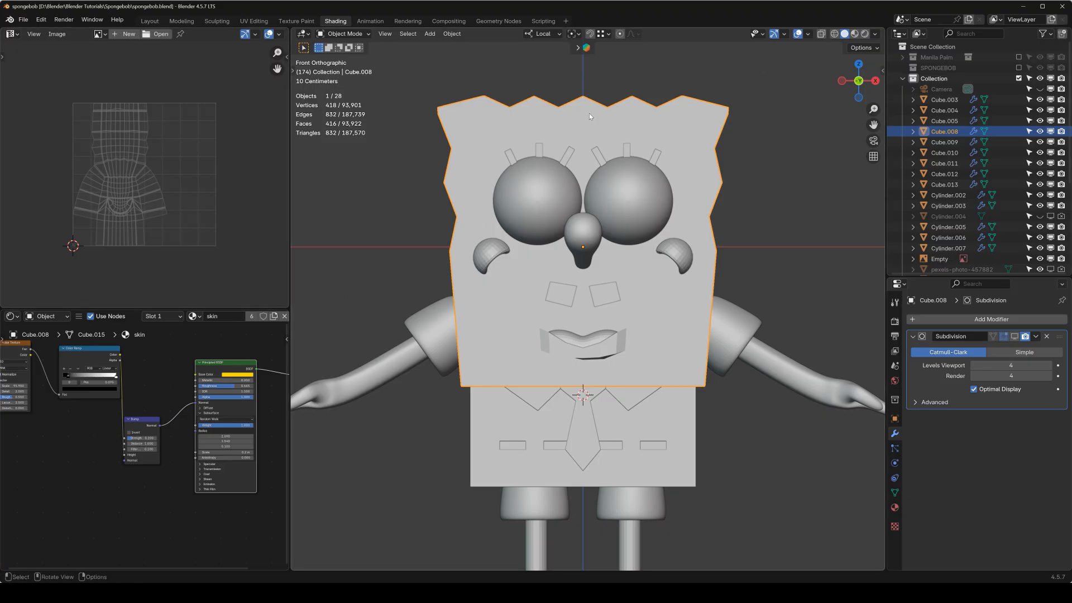
{"action": "left_click", "coordinate": [1015, 337]}
{"action": "key", "text": "q"}
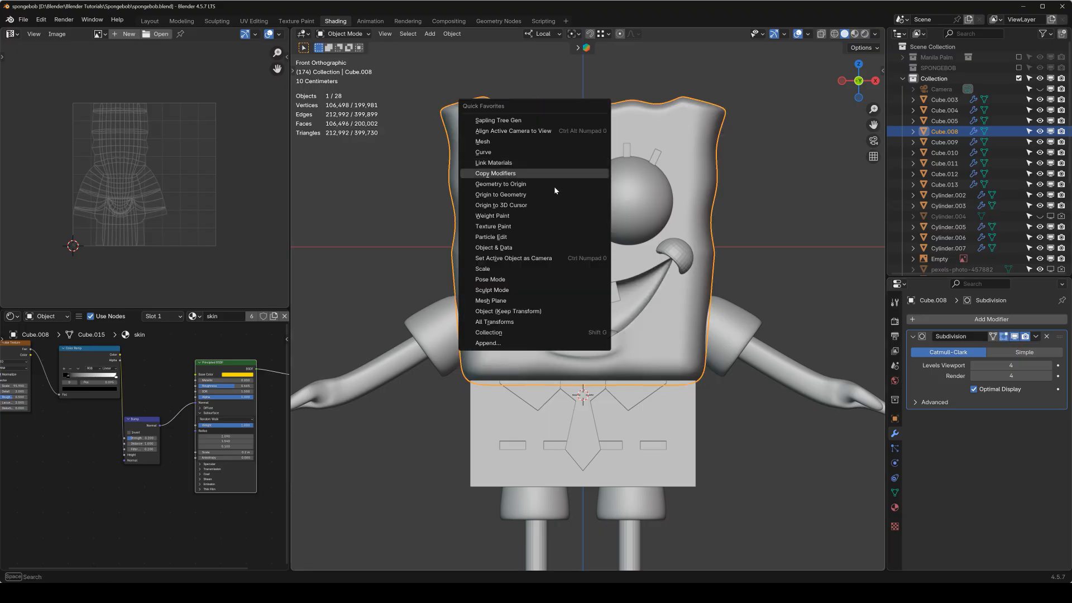
{"action": "left_click", "coordinate": [347, 34]}
{"action": "left_click", "coordinate": [354, 101]}
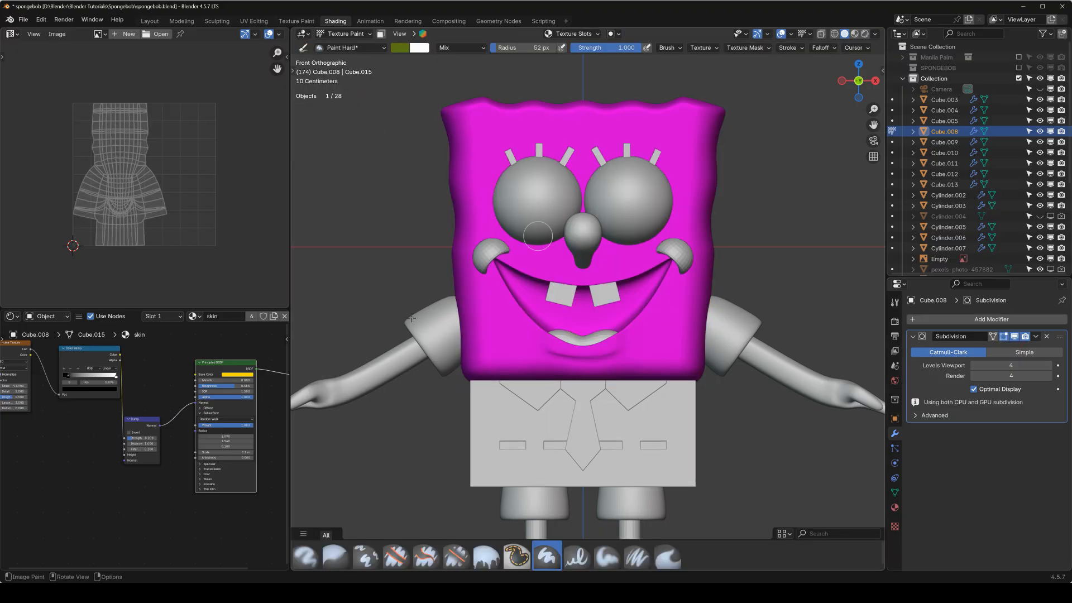
Add a white 2048 x 2048 px paint slot named skin Base Color to the body's skin material
{"action": "left_click", "coordinate": [592, 39]}
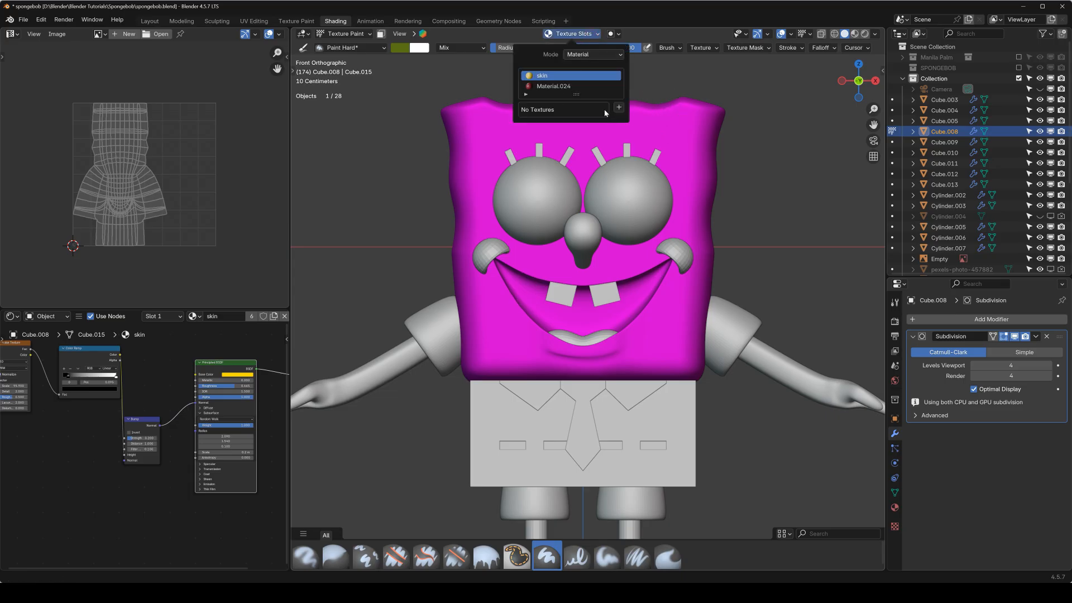
{"action": "left_click", "coordinate": [619, 107]}
{"action": "left_click", "coordinate": [638, 119]}
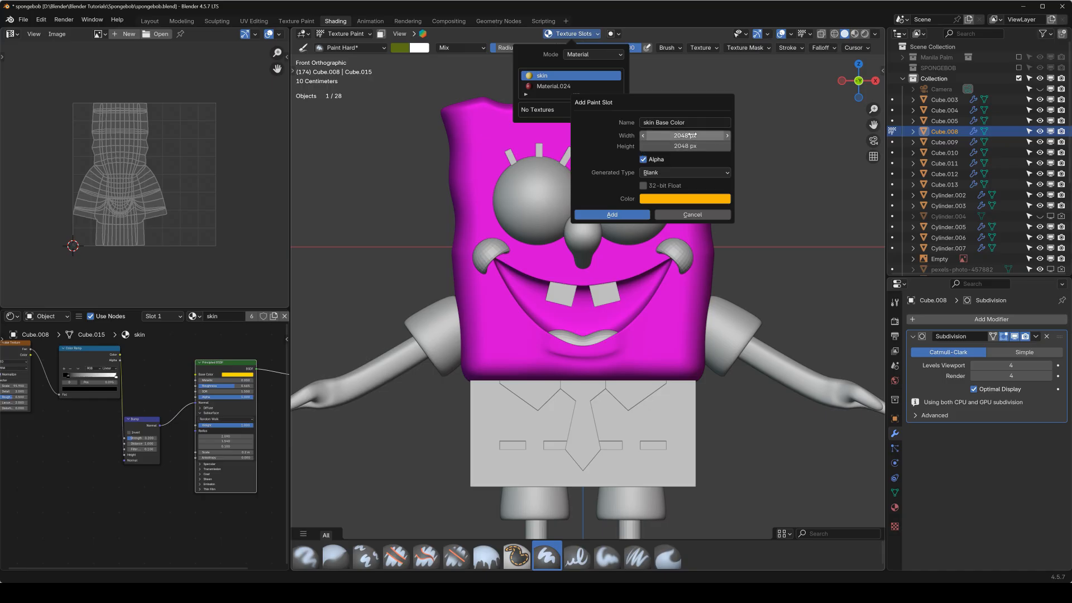
{"action": "left_click", "coordinate": [672, 201]}
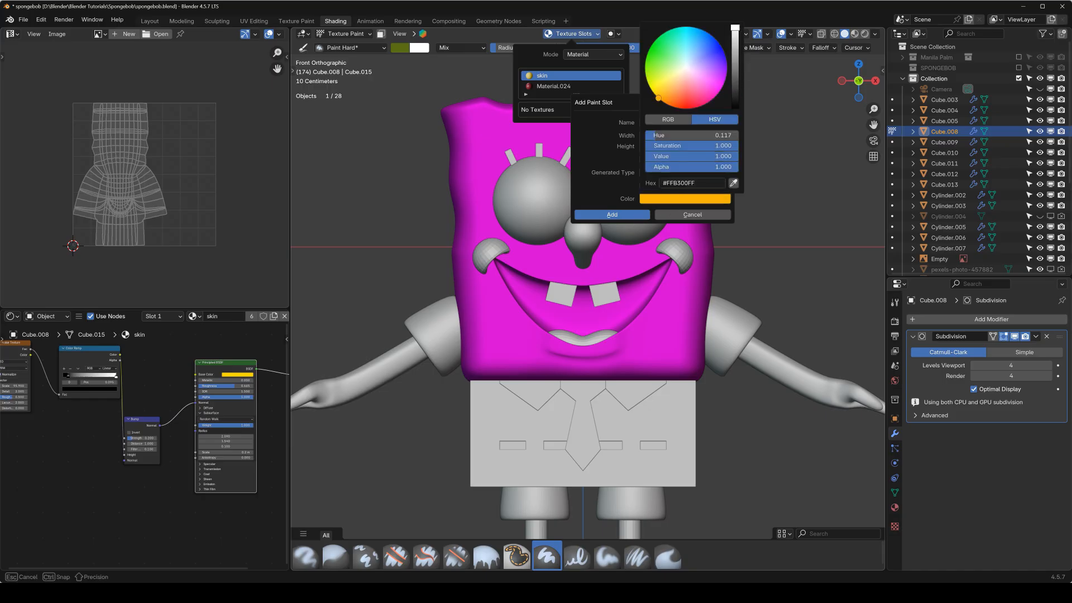
{"action": "left_click_drag", "start_coordinate": [687, 146], "coordinate": [652, 148]}
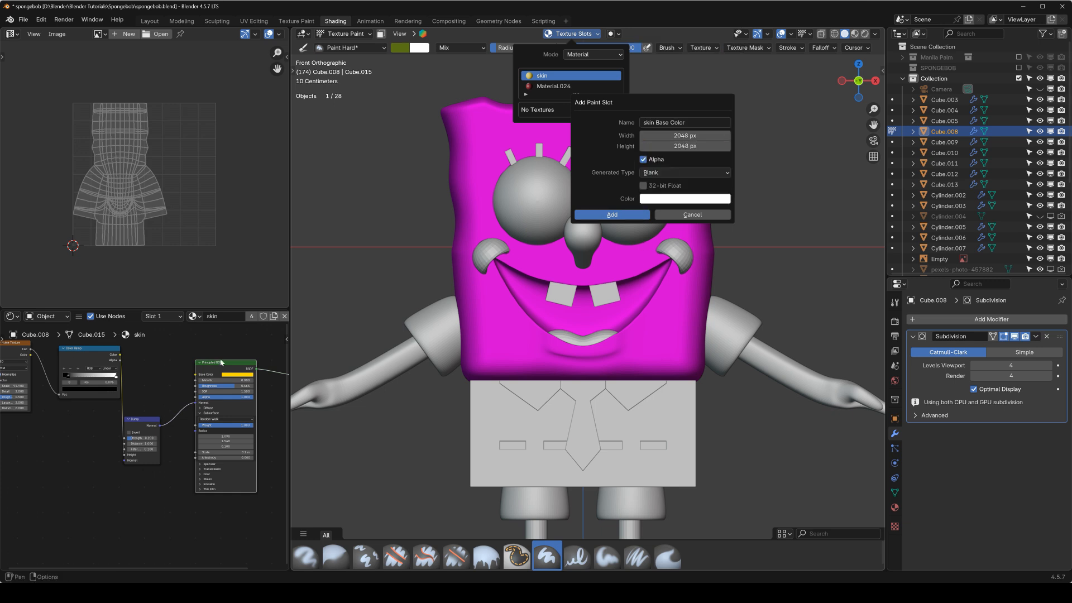
{"action": "left_click", "coordinate": [612, 215]}
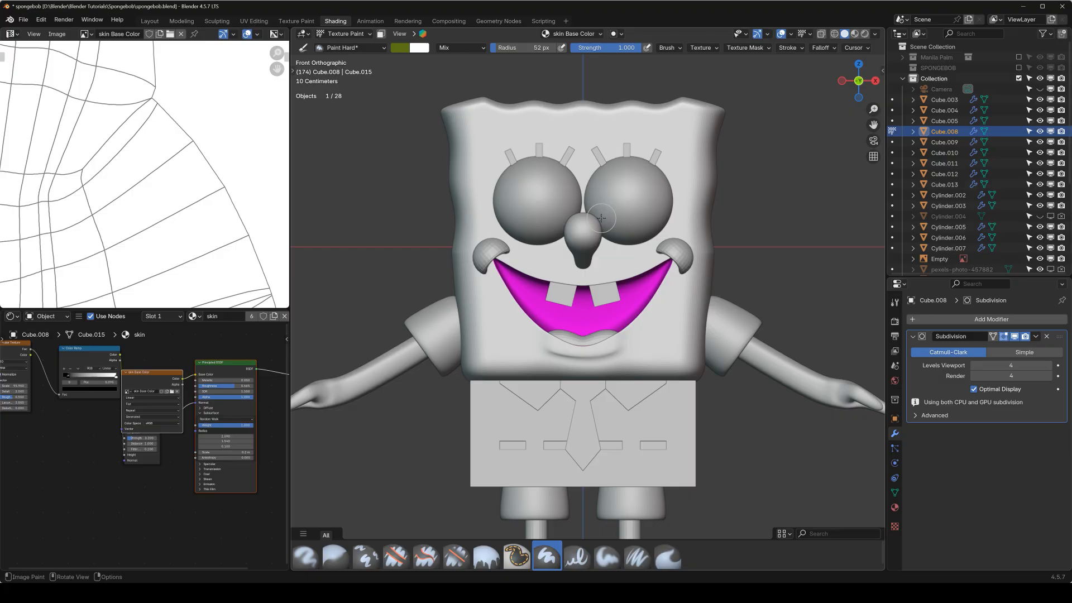
Paint a dark green spot on each side below the mouth, using a 52 px and a 74 px brush radius
{"action": "left_click", "coordinate": [400, 49]}
{"action": "left_click", "coordinate": [400, 49]}
{"action": "scroll", "coordinate": [515, 248], "scroll_direction": "up", "scroll_amount": 4}
{"action": "left_click", "coordinate": [488, 314]}
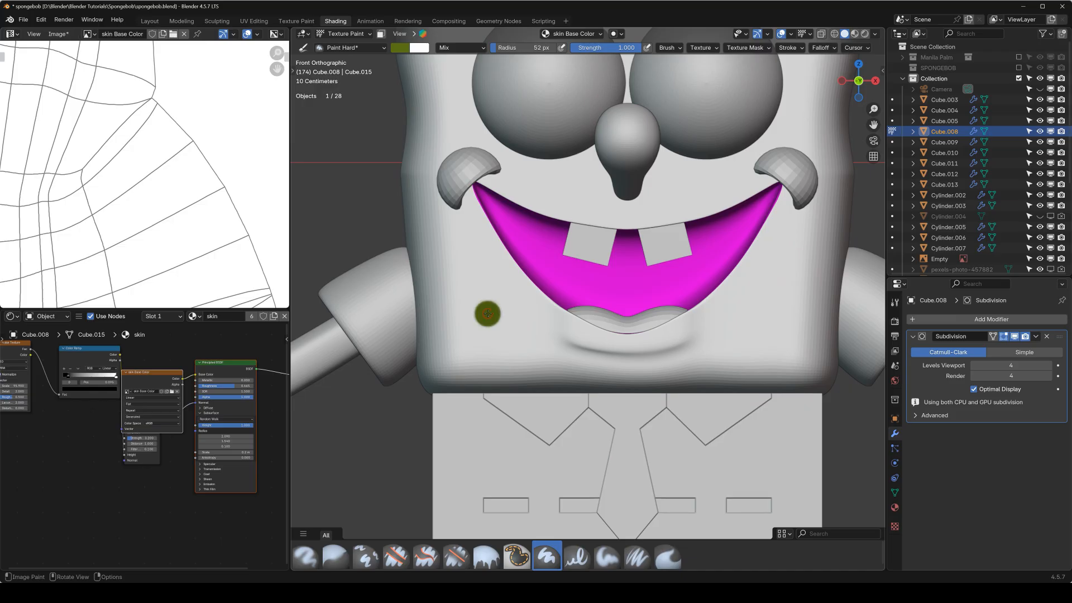
{"action": "key", "text": "f"}
{"action": "left_click", "coordinate": [759, 309]}
{"action": "left_click", "coordinate": [765, 311]}
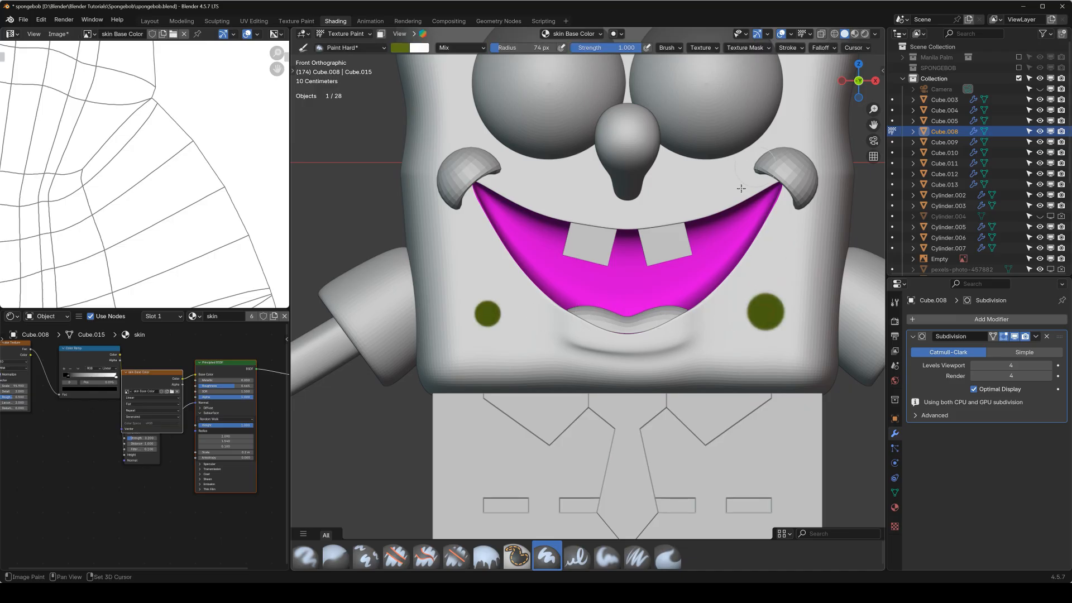
Paint a large dark green spot on one side of the forehead and two smaller ones on the other, the last at 37 px
{"action": "middle_click_drag", "start_coordinate": [751, 175], "coordinate": [642, 417], "text": "shift"}
{"action": "left_click", "coordinate": [690, 232]}
{"action": "middle_click_drag", "start_coordinate": [581, 230], "coordinate": [717, 232], "text": "shift"}
{"action": "key", "text": "f"}
{"action": "left_click", "coordinate": [512, 227]}
{"action": "left_click", "coordinate": [486, 207]}
{"action": "key", "text": "f"}
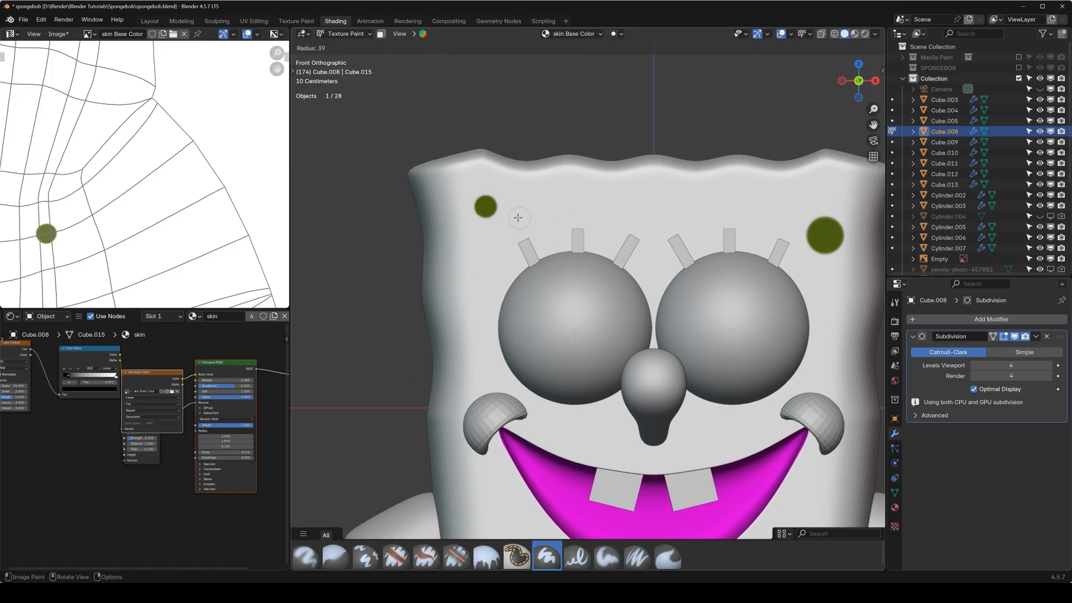
{"action": "left_click", "coordinate": [517, 213]}
{"action": "left_click", "coordinate": [521, 210]}
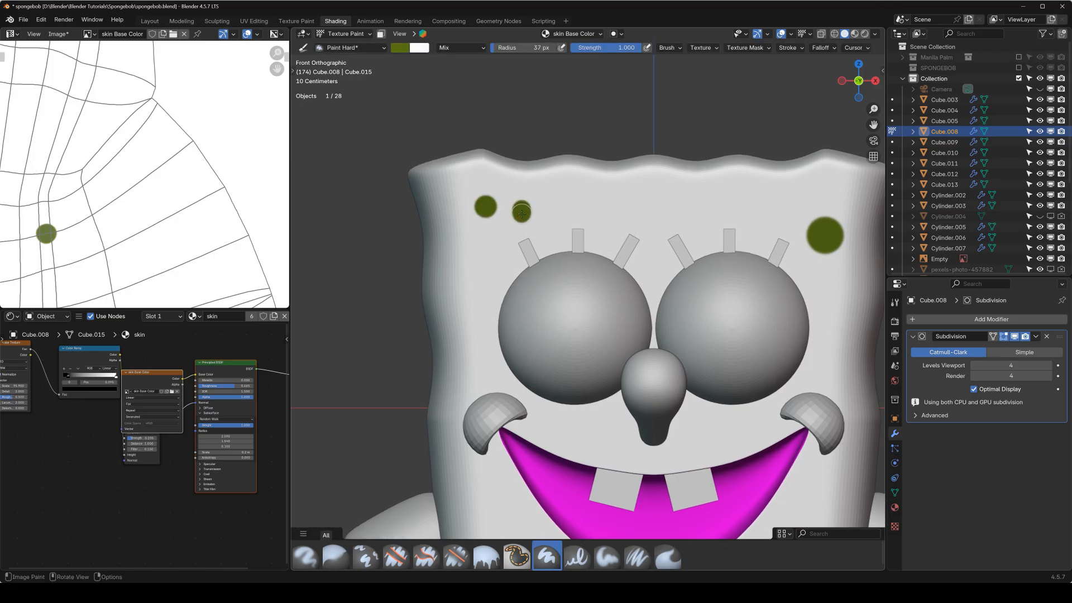
Paint a small green spot between the eye and the body's side edge, above the cheek, with a 30 px brush radius
{"action": "middle_click_drag", "start_coordinate": [656, 255], "coordinate": [580, 205], "text": "shift"}
{"action": "scroll", "coordinate": [719, 321], "scroll_direction": "down", "scroll_amount": 2}
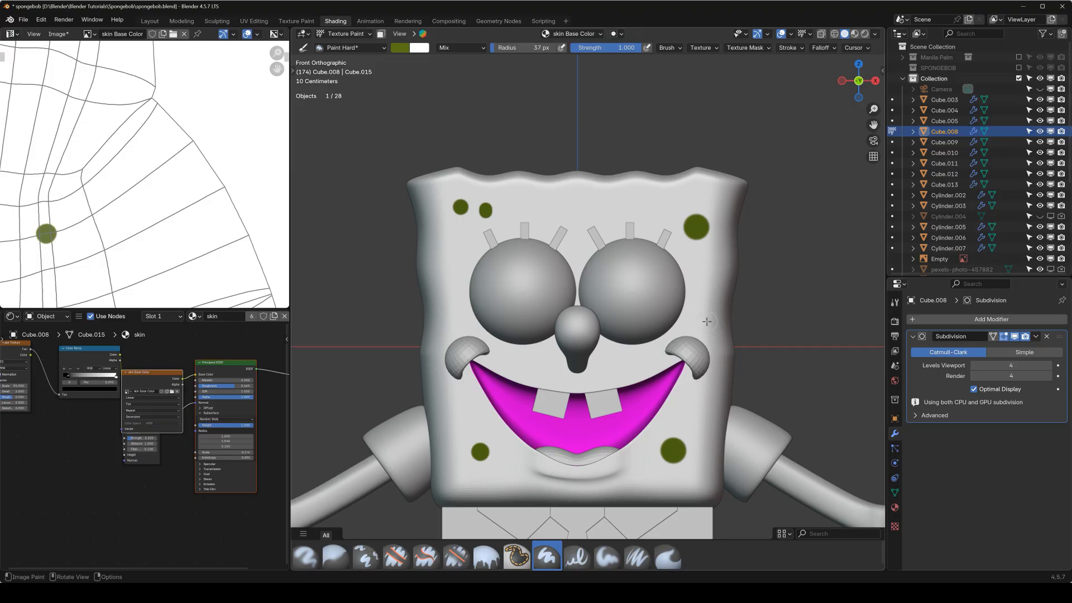
{"action": "scroll", "coordinate": [707, 321], "scroll_direction": "up", "scroll_amount": 3}
{"action": "key", "text": "f"}
{"action": "left_click", "coordinate": [701, 303]}
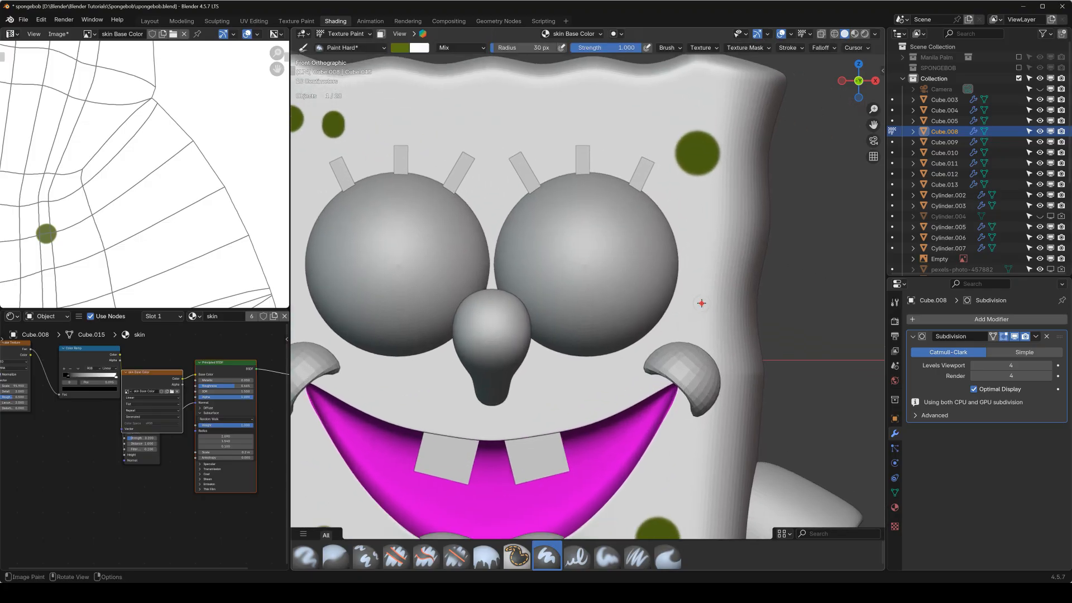
Paint three green spots of different sizes down the body's side above the arm, starting with a 48 px brush radius
{"action": "scroll", "coordinate": [696, 319], "scroll_direction": "down", "scroll_amount": 2}
{"action": "middle_click_drag", "start_coordinate": [698, 321], "coordinate": [616, 318]}
{"action": "key", "text": "f"}
{"action": "left_click", "coordinate": [737, 313]}
{"action": "left_click", "coordinate": [739, 311]}
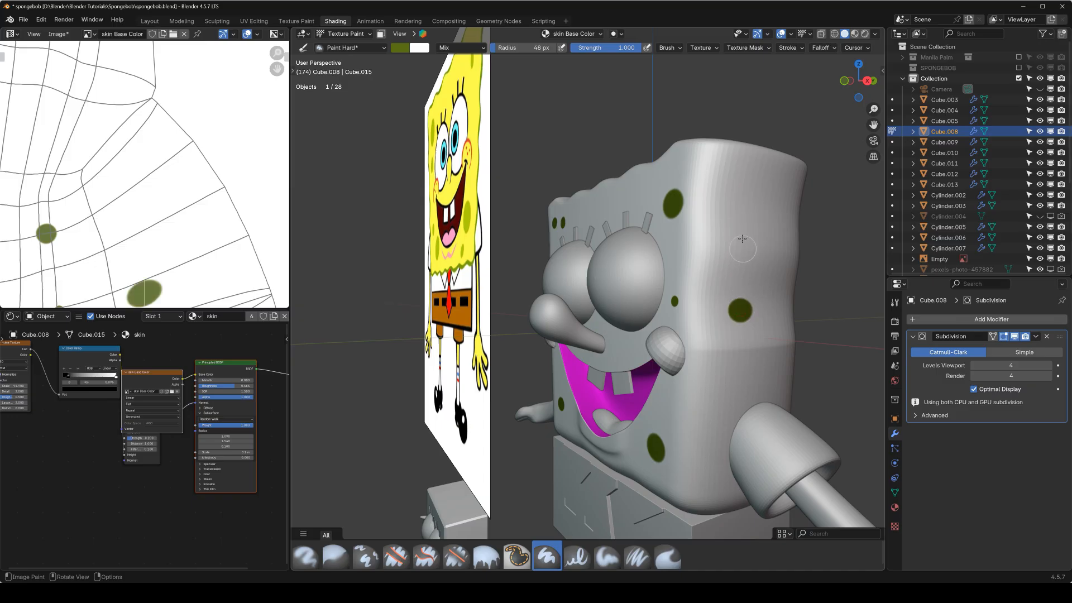
{"action": "left_click", "coordinate": [731, 184]}
{"action": "middle_click_drag", "start_coordinate": [766, 338], "coordinate": [661, 306]}
{"action": "key", "text": "f"}
{"action": "left_click", "coordinate": [672, 304]}
{"action": "left_click", "coordinate": [670, 299]}
Paint green spots of varying size over the body's back, starting with an 83 px brush radius
{"action": "mouse_move", "coordinate": [670, 299]}
{"action": "middle_mouse_down"}
{"action": "mouse_move", "coordinate": [688, 298]}
{"action": "mouse_move", "coordinate": [600, 246]}
{"action": "middle_mouse_up"}
{"action": "left_click", "coordinate": [611, 225]}
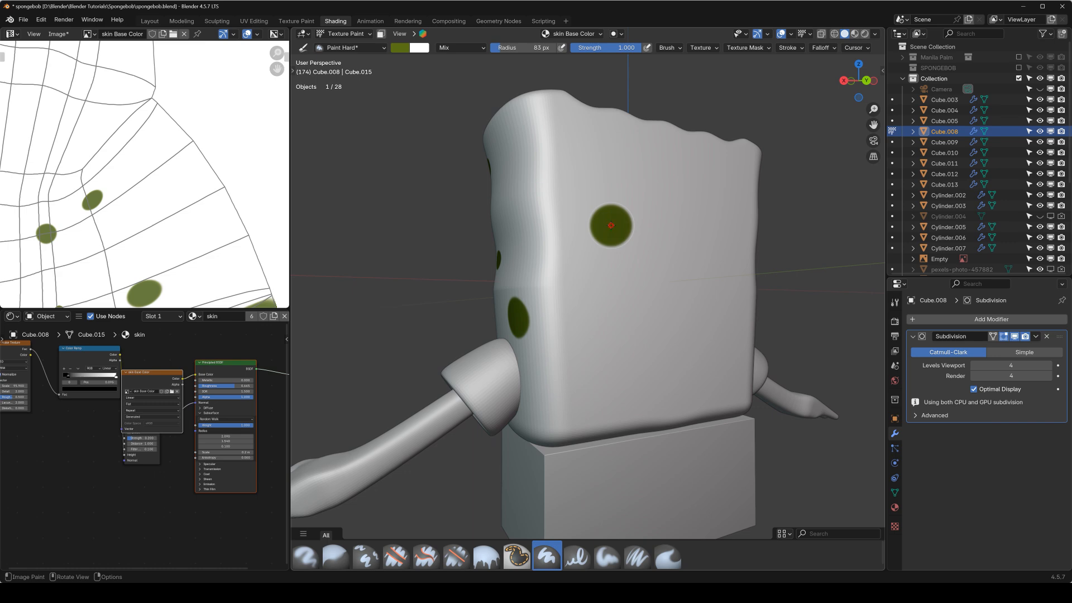
{"action": "left_click", "coordinate": [617, 342]}
{"action": "key", "text": "f"}
{"action": "left_click", "coordinate": [662, 298]}
{"action": "left_click", "coordinate": [641, 179]}
Continue the green spots around the body's opposite side and onto the lower front with a 51 px brush radius
{"action": "middle_click_drag", "start_coordinate": [670, 296], "coordinate": [579, 270]}
{"action": "left_click", "coordinate": [641, 366]}
{"action": "left_click", "coordinate": [592, 206]}
{"action": "left_click", "coordinate": [638, 324]}
{"action": "left_click", "coordinate": [665, 203]}
{"action": "mouse_move", "coordinate": [605, 353]}
{"action": "middle_mouse_down", "text": "shift"}
{"action": "mouse_move", "coordinate": [598, 282]}
{"action": "mouse_move", "coordinate": [534, 274]}
{"action": "middle_mouse_up", "text": "shift"}
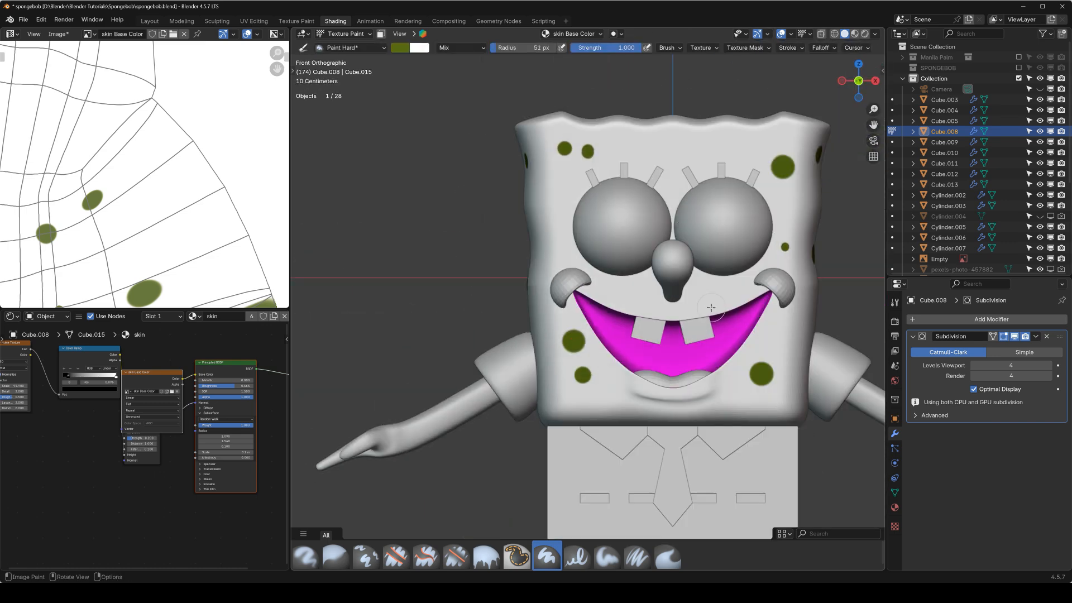
Paint four green spots of varying size across the top of the body, the last with a 58 px brush radius
{"action": "key", "text": "KP_7"}
{"action": "key", "text": "f"}
{"action": "left_click", "coordinate": [420, 107]}
{"action": "scroll", "coordinate": [421, 107], "scroll_direction": "up", "scroll_amount": 1}
{"action": "left_click", "coordinate": [542, 174]}
{"action": "left_click", "coordinate": [677, 118]}
{"action": "key", "text": "f"}
{"action": "left_click", "coordinate": [693, 178]}
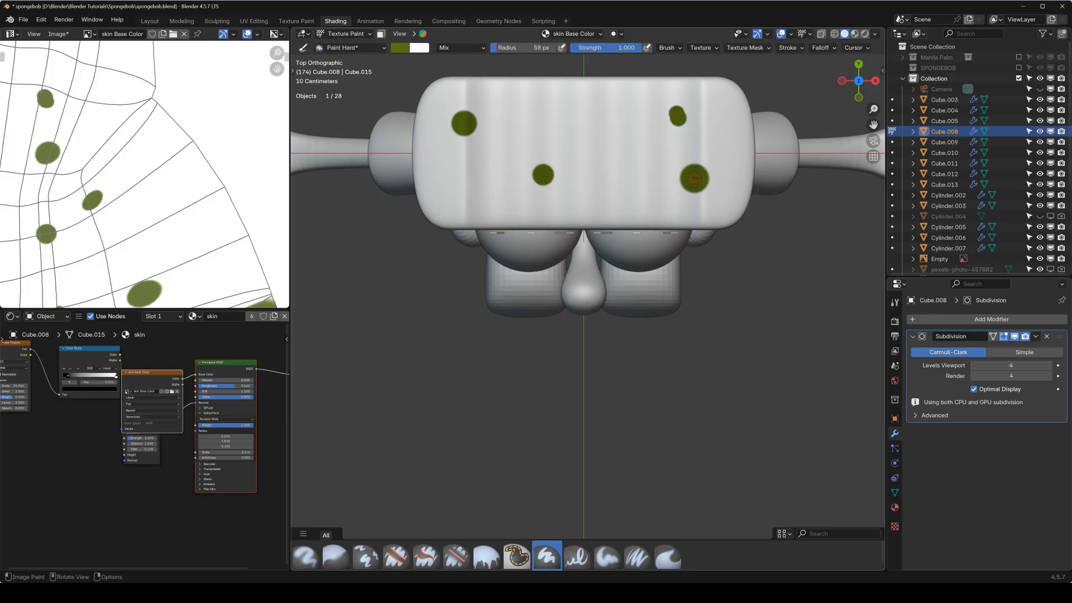
Return to the front view and save all painted images of the skin material
{"action": "key", "text": "KP_1"}
{"action": "scroll", "coordinate": [568, 203], "scroll_direction": "down", "scroll_amount": 1}
{"action": "middle_click_drag", "start_coordinate": [590, 362], "coordinate": [589, 249], "text": "shift"}
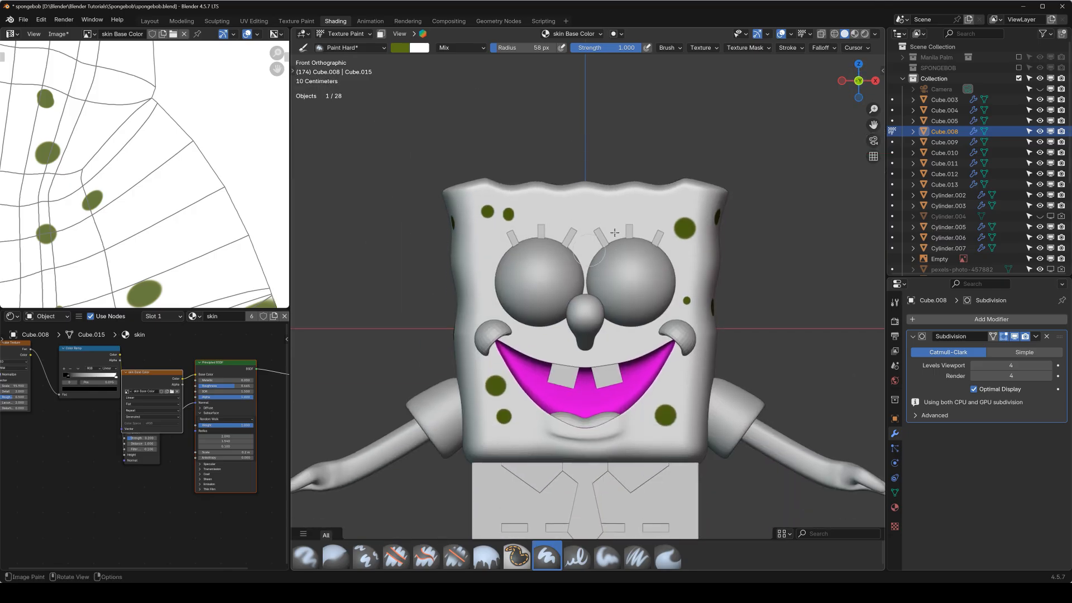
{"action": "left_click", "coordinate": [586, 34]}
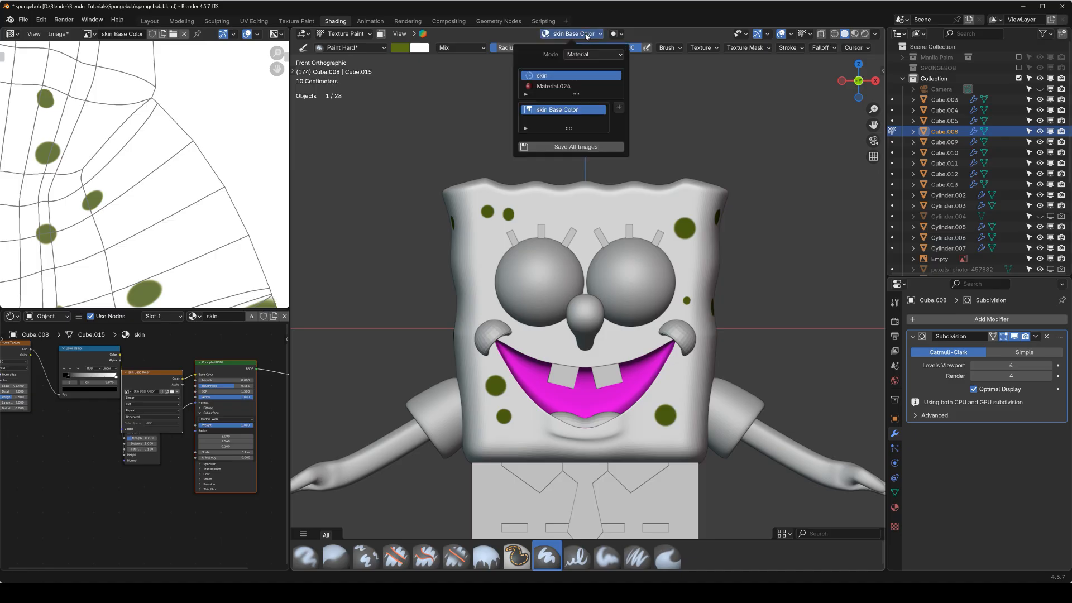
{"action": "left_click", "coordinate": [580, 145]}
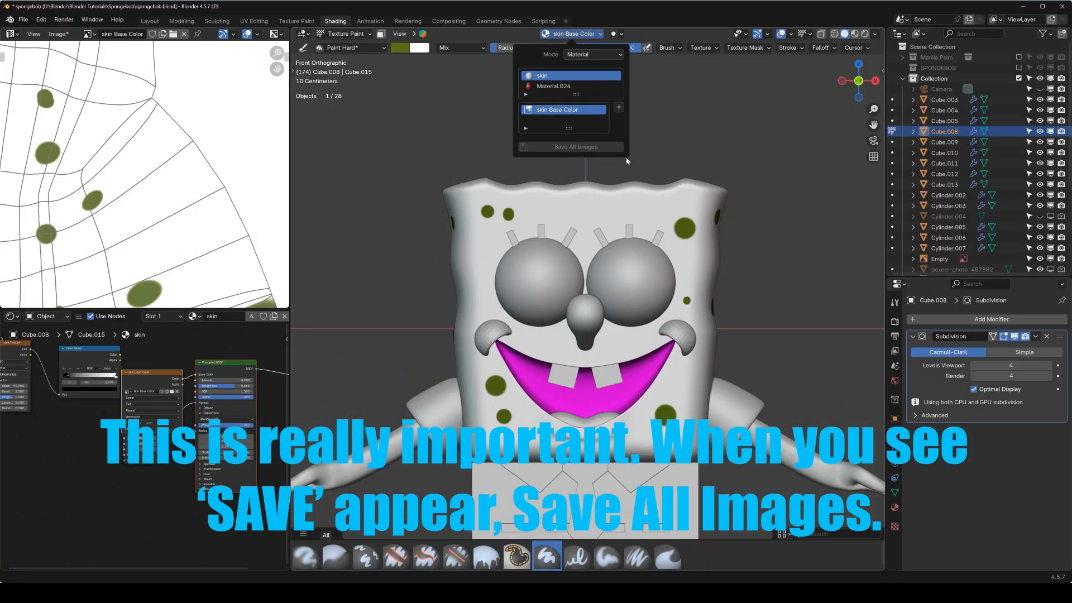
Move the skin Base Color image node clear of the other shader nodes, above the Color Ramp
{"action": "middle_click_drag", "start_coordinate": [180, 374], "coordinate": [191, 454]}
{"action": "left_click", "coordinate": [161, 359]}
{"action": "left_click_drag", "start_coordinate": [185, 455], "coordinate": [116, 401]}
{"action": "middle_click_drag", "start_coordinate": [128, 407], "coordinate": [131, 382]}
{"action": "scroll", "coordinate": [116, 381], "scroll_direction": "up", "scroll_amount": 2}
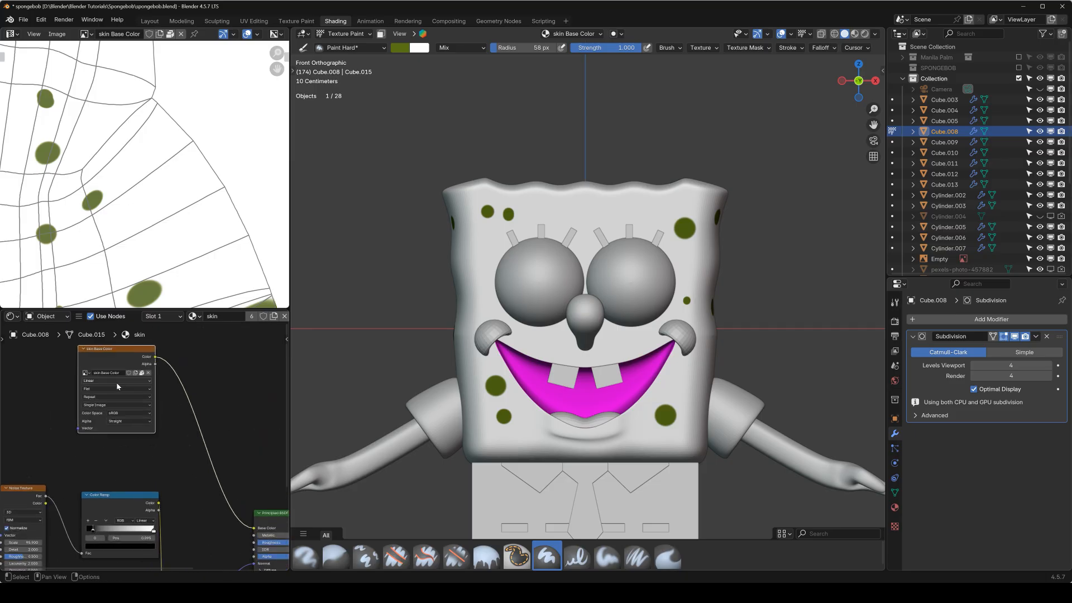
{"action": "middle_click_drag", "start_coordinate": [108, 390], "coordinate": [180, 400]}
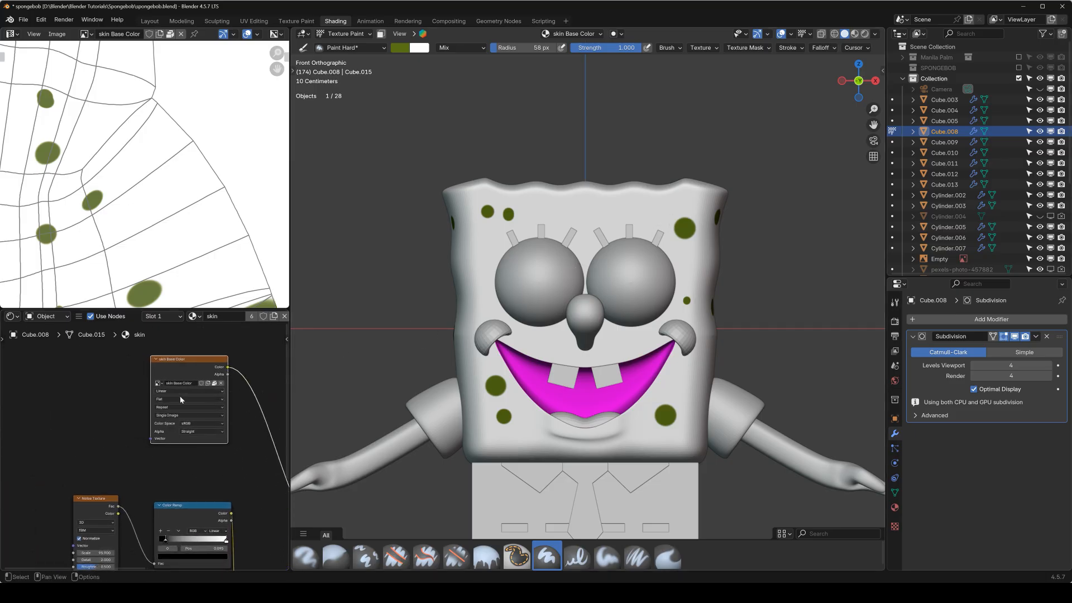
{"action": "left_click", "coordinate": [103, 511]}
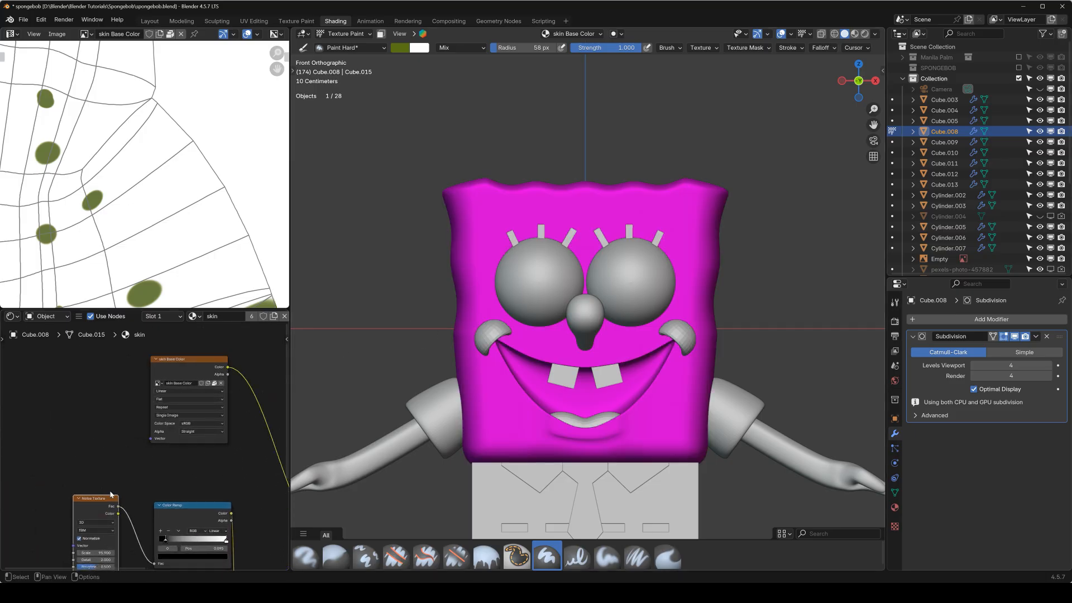
Add a Texture Coordinate node to the skin material and place it in front of the Noise Texture node
{"action": "middle_click_drag", "start_coordinate": [111, 494], "coordinate": [185, 408]}
{"action": "key", "text": "q"}
{"action": "key", "text": "Escape"}
{"action": "key", "text": "shift+a"}
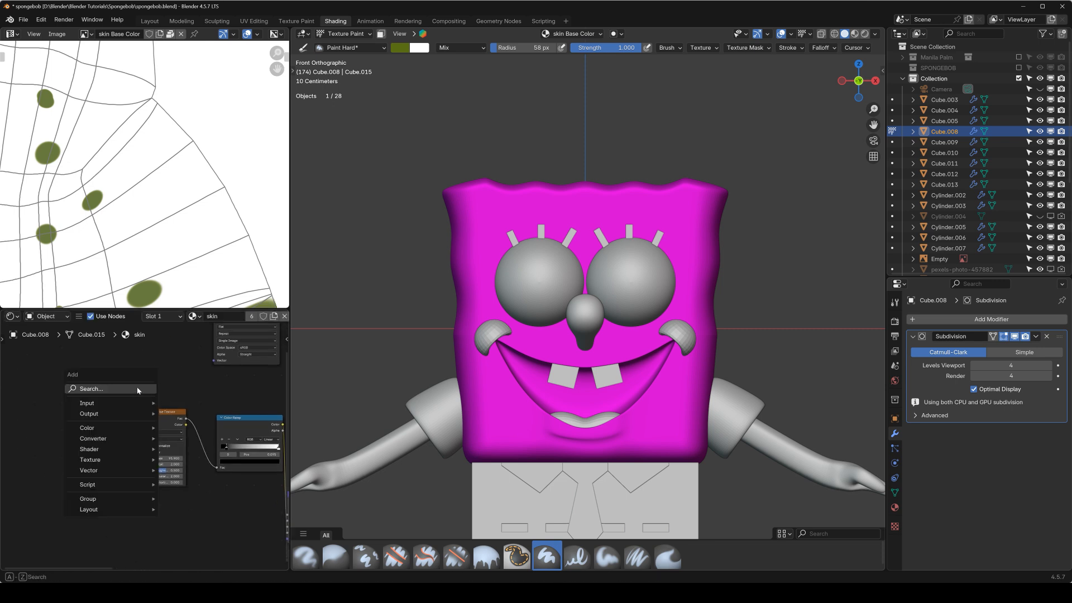
{"action": "mouse_move", "coordinate": [126, 403]}
{"action": "left_click", "coordinate": [207, 362]}
{"action": "left_click", "coordinate": [115, 389]}
{"action": "middle_click_drag", "start_coordinate": [150, 398], "coordinate": [88, 403]}
{"action": "middle_click_drag", "start_coordinate": [181, 420], "coordinate": [149, 467]}
{"action": "left_click", "coordinate": [154, 349]}
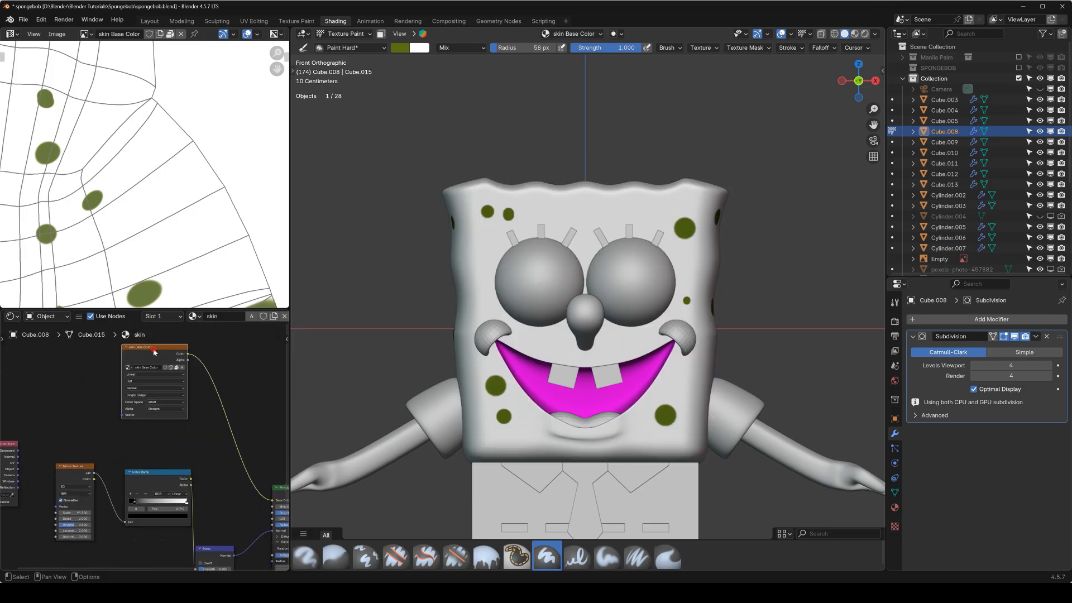
Link the Texture Coordinate node's UV output to the skin Base Color image's Vector input and save the file
{"action": "middle_click_drag", "start_coordinate": [43, 449], "coordinate": [62, 447]}
{"action": "left_click_drag", "start_coordinate": [69, 440], "coordinate": [97, 423]}
{"action": "left_click_drag", "start_coordinate": [178, 395], "coordinate": [179, 394]}
{"action": "middle_click_drag", "start_coordinate": [271, 375], "coordinate": [163, 385]}
{"action": "scroll", "coordinate": [179, 400], "scroll_direction": "down", "scroll_amount": 2}
{"action": "left_click", "coordinate": [234, 452]}
{"action": "key", "text": "ctrl+s"}
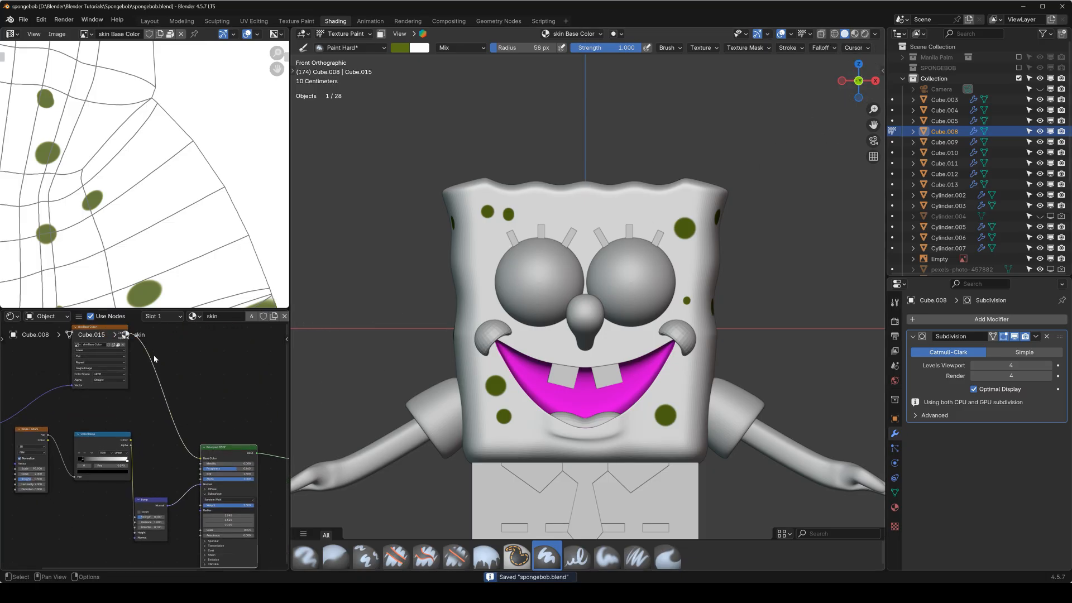
Disconnect the skin Base Color image from the Principled BSDF's Base Color and reposition the image node above the Color Ramp
{"action": "middle_click_drag", "start_coordinate": [156, 338], "coordinate": [215, 387]}
{"action": "left_click_drag", "start_coordinate": [163, 380], "coordinate": [118, 394]}
{"action": "middle_click_drag", "start_coordinate": [213, 523], "coordinate": [207, 421]}
{"action": "scroll", "coordinate": [207, 421], "scroll_direction": "up", "scroll_amount": 1}
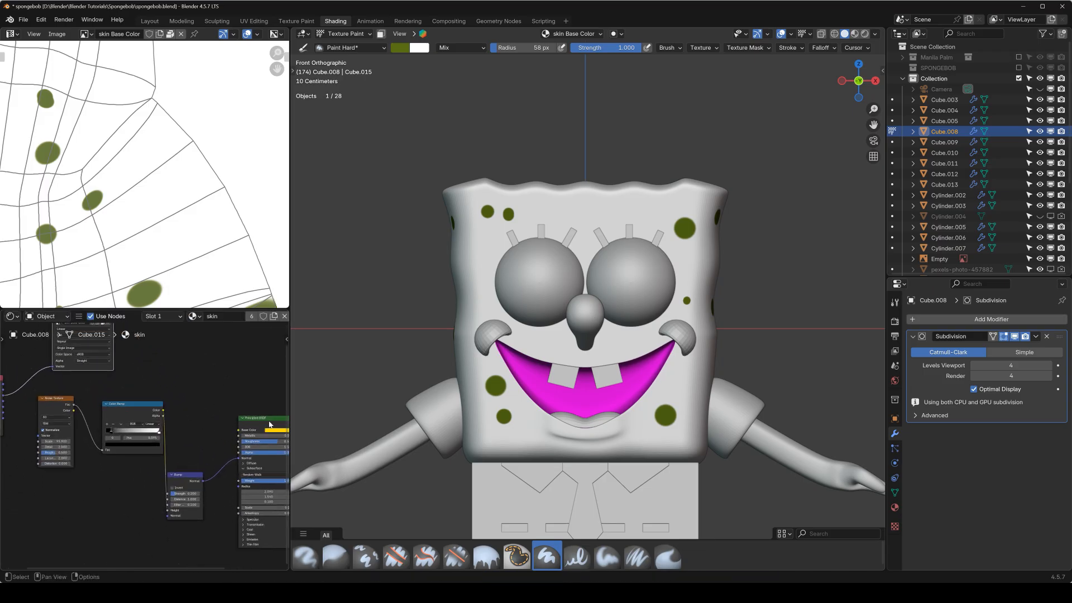
{"action": "middle_click_drag", "start_coordinate": [119, 343], "coordinate": [126, 403]}
{"action": "left_click_drag", "start_coordinate": [110, 373], "coordinate": [129, 354]}
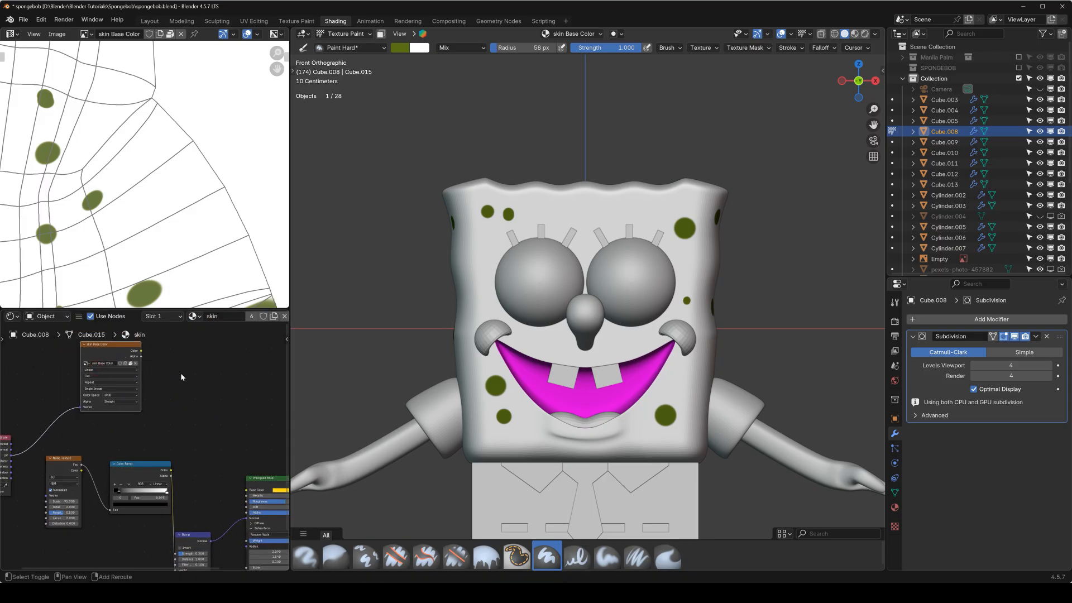
Add a Mix Color node above the skin material's Principled BSDF and copy the yellow Base Color into its A input
{"action": "key", "text": "shift+a"}
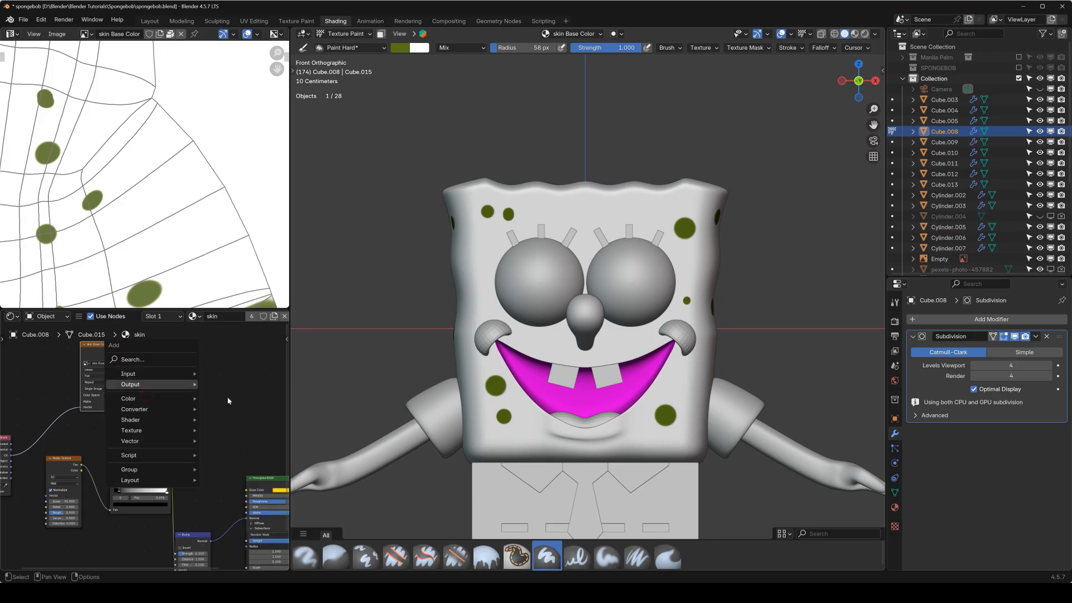
{"action": "mouse_move", "coordinate": [150, 400]}
{"action": "left_click", "coordinate": [235, 449]}
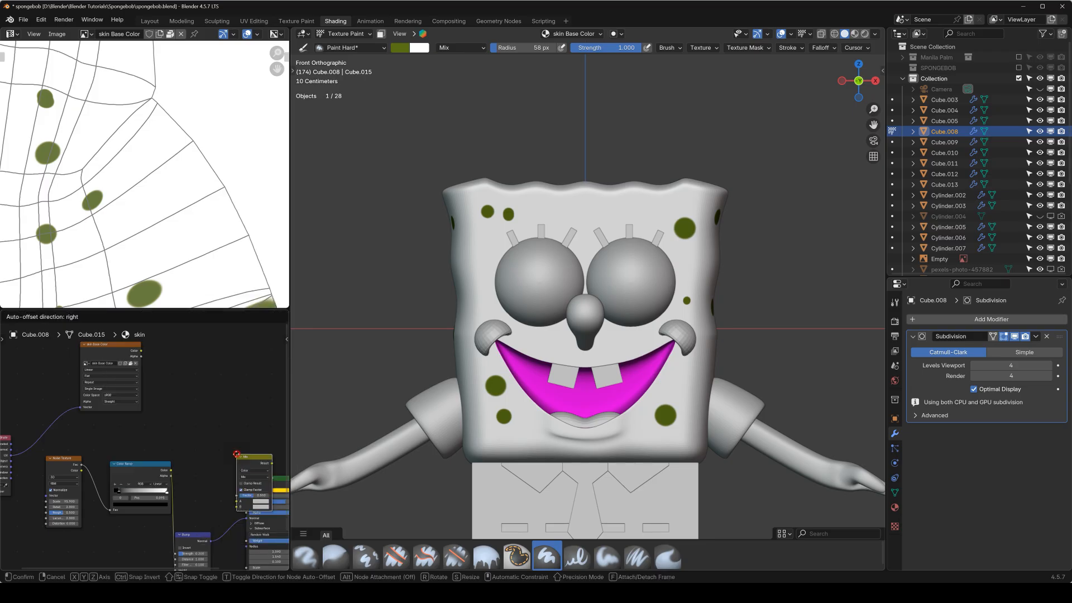
{"action": "left_click", "coordinate": [186, 379]}
{"action": "scroll", "coordinate": [223, 438], "scroll_direction": "up", "scroll_amount": 2}
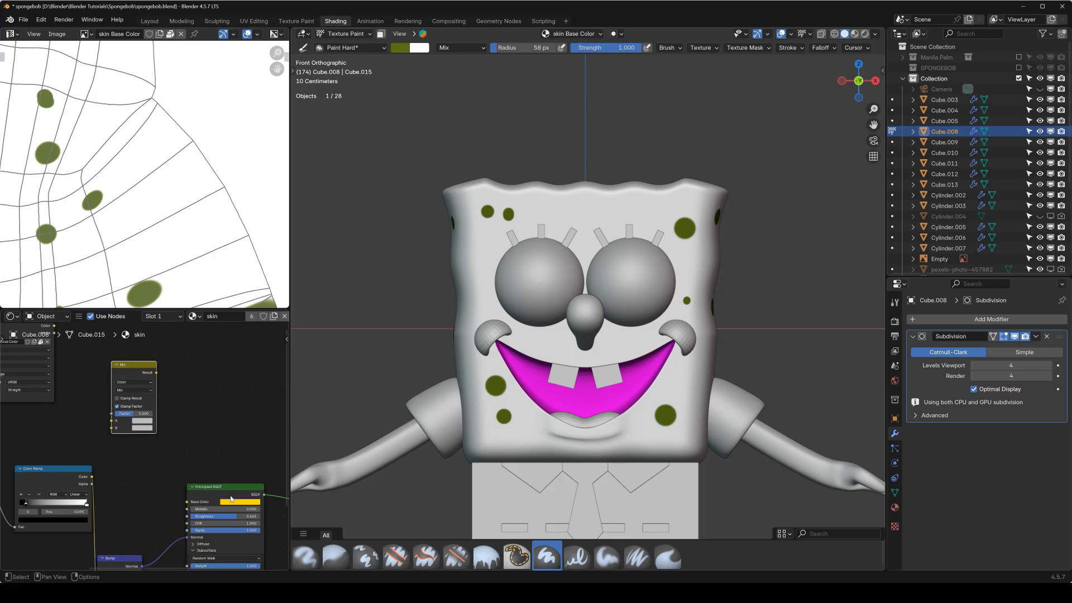
{"action": "left_click_drag", "start_coordinate": [167, 436], "coordinate": [143, 419]}
Link the skin Base Color image's Color output to the Mix node's B input
{"action": "middle_click_drag", "start_coordinate": [119, 382], "coordinate": [194, 445]}
{"action": "left_click_drag", "start_coordinate": [129, 388], "coordinate": [146, 415]}
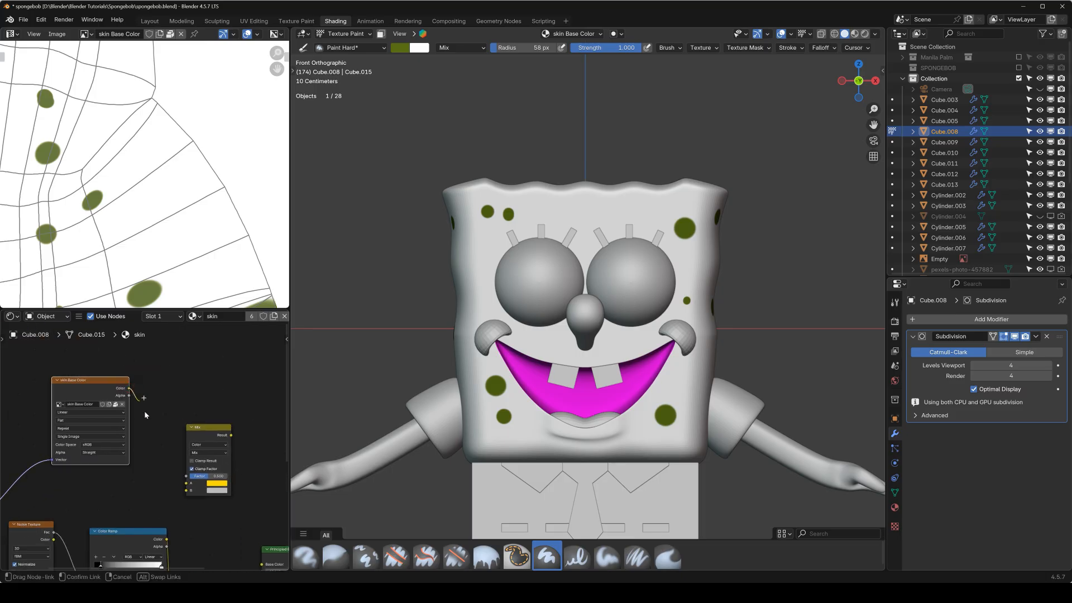
{"action": "left_click_drag", "start_coordinate": [181, 494], "coordinate": [182, 493]}
{"action": "scroll", "coordinate": [199, 494], "scroll_direction": "up", "scroll_amount": 3}
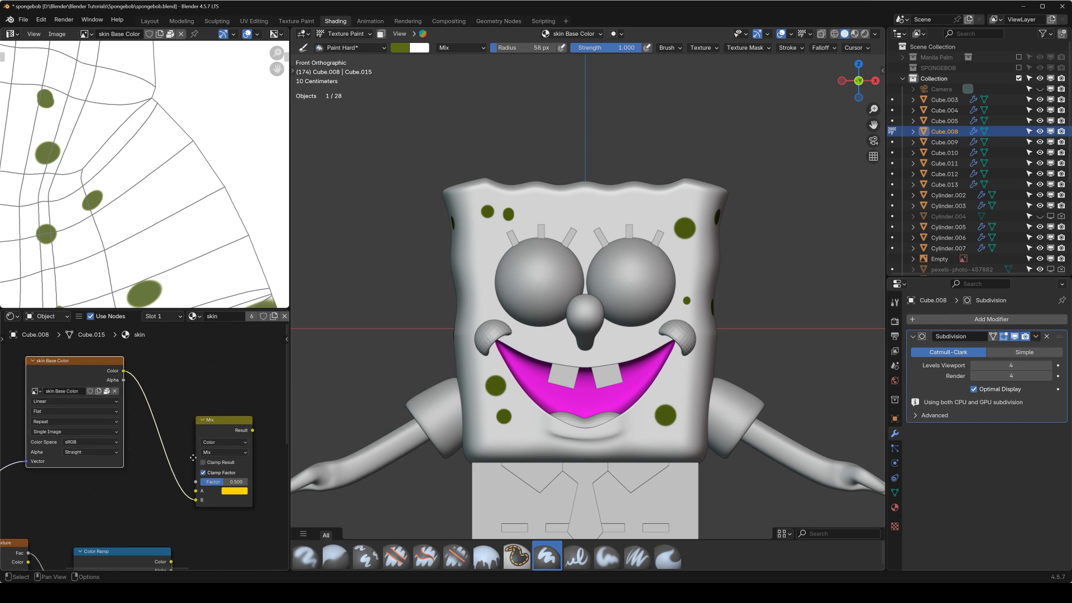
Set the Mix node's blending mode to Multiply and its Factor to 1.000
{"action": "middle_click_drag", "start_coordinate": [193, 459], "coordinate": [152, 416]}
{"action": "left_click", "coordinate": [179, 409]}
{"action": "left_click", "coordinate": [179, 448]}
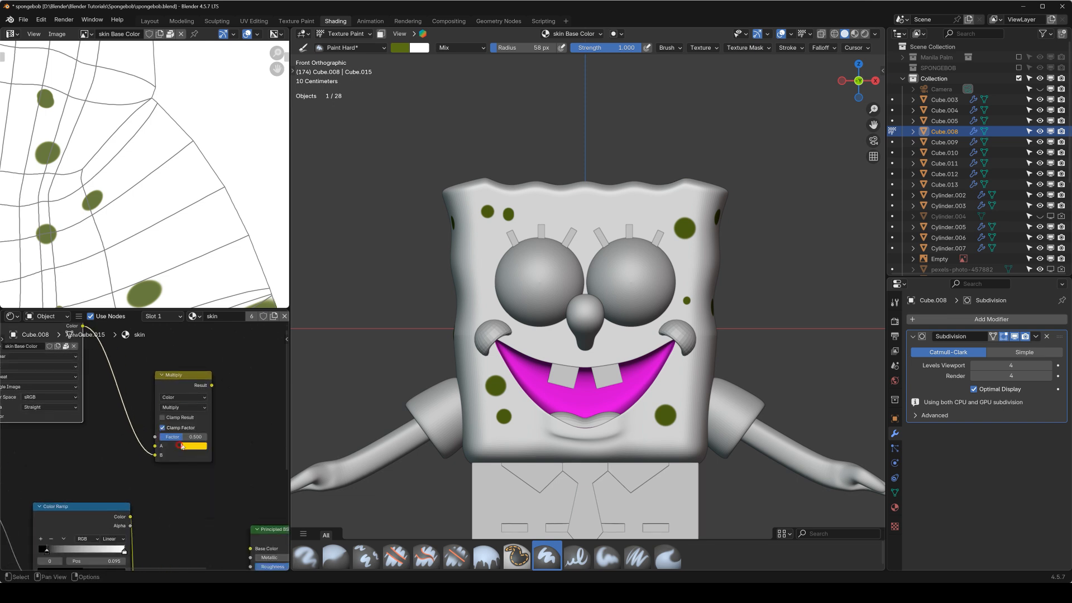
{"action": "left_click_drag", "start_coordinate": [180, 438], "coordinate": [208, 438]}
Connect the Multiply node's Result output to the Principled BSDF's Base Color input
{"action": "scroll", "coordinate": [158, 490], "scroll_direction": "down", "scroll_amount": 3}
{"action": "middle_click_drag", "start_coordinate": [172, 472], "coordinate": [121, 392]}
{"action": "middle_click_drag", "start_coordinate": [138, 351], "coordinate": [134, 376]}
{"action": "left_click_drag", "start_coordinate": [145, 349], "coordinate": [146, 369]}
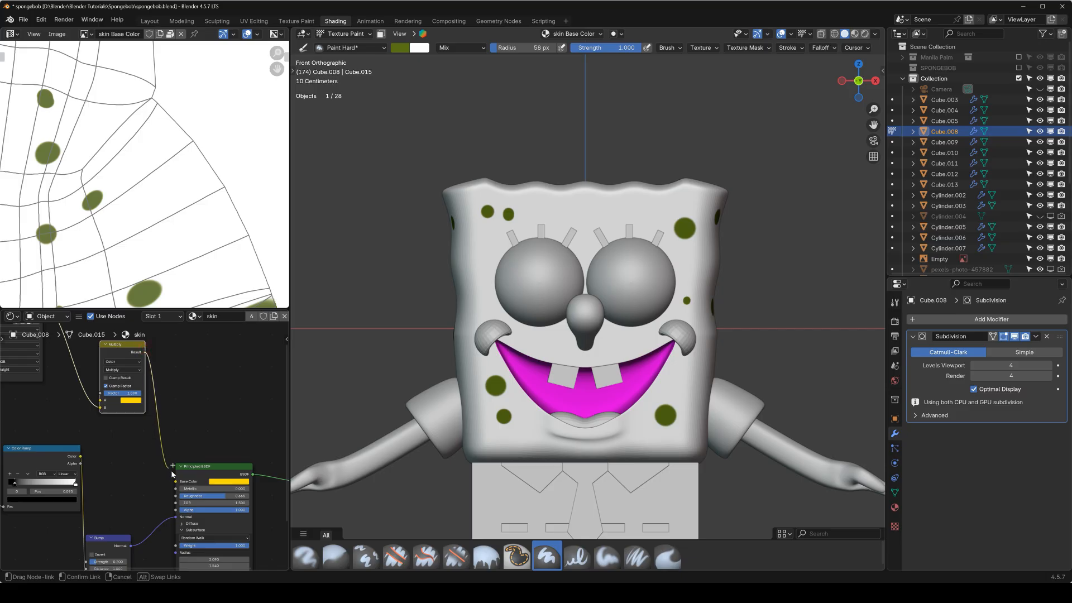
{"action": "left_click_drag", "start_coordinate": [176, 479], "coordinate": [175, 480]}
{"action": "middle_click_drag", "start_coordinate": [226, 453], "coordinate": [143, 402]}
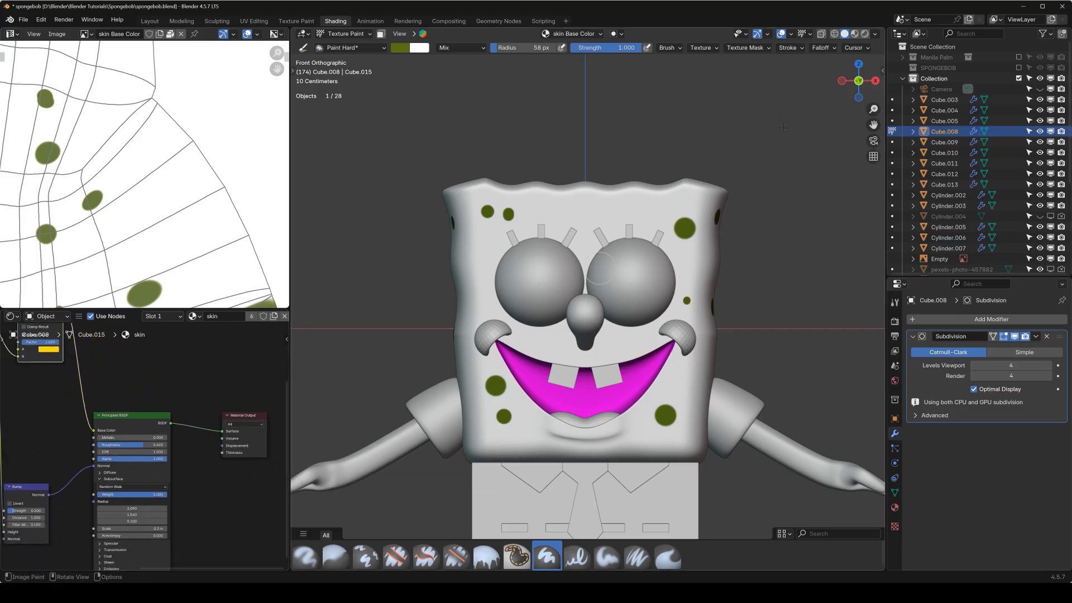
Render the viewport and examine the painted spots on the skin from the front and up close beside the mouth
{"action": "left_click", "coordinate": [864, 34]}
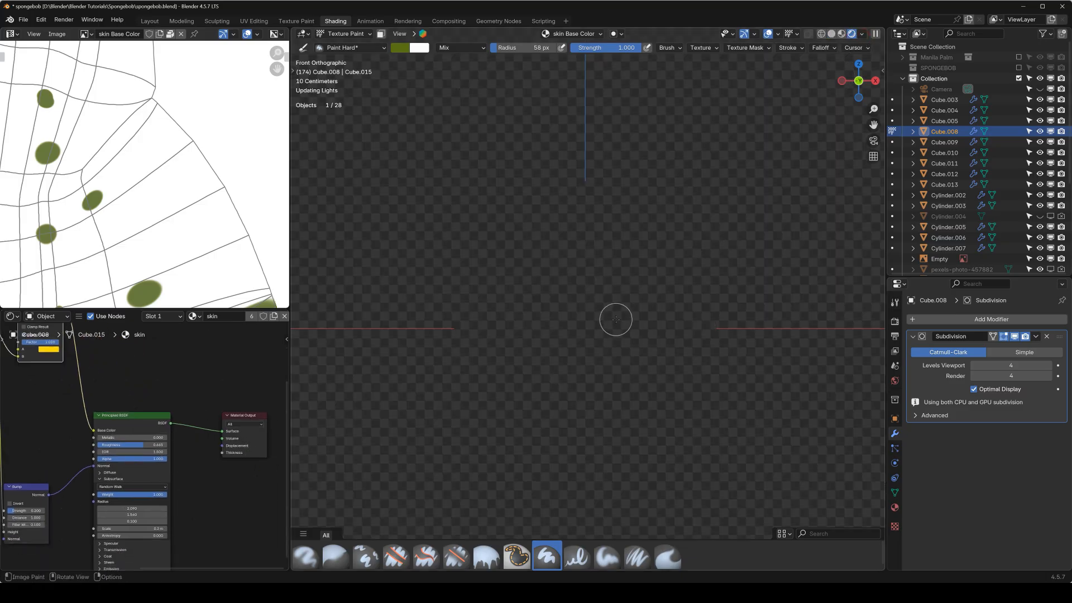
{"action": "middle_click_drag", "start_coordinate": [599, 298], "coordinate": [726, 341]}
{"action": "scroll", "coordinate": [766, 314], "scroll_direction": "down", "scroll_amount": 2}
{"action": "key", "text": "KP_1"}
{"action": "key", "text": "KP_Decimal"}
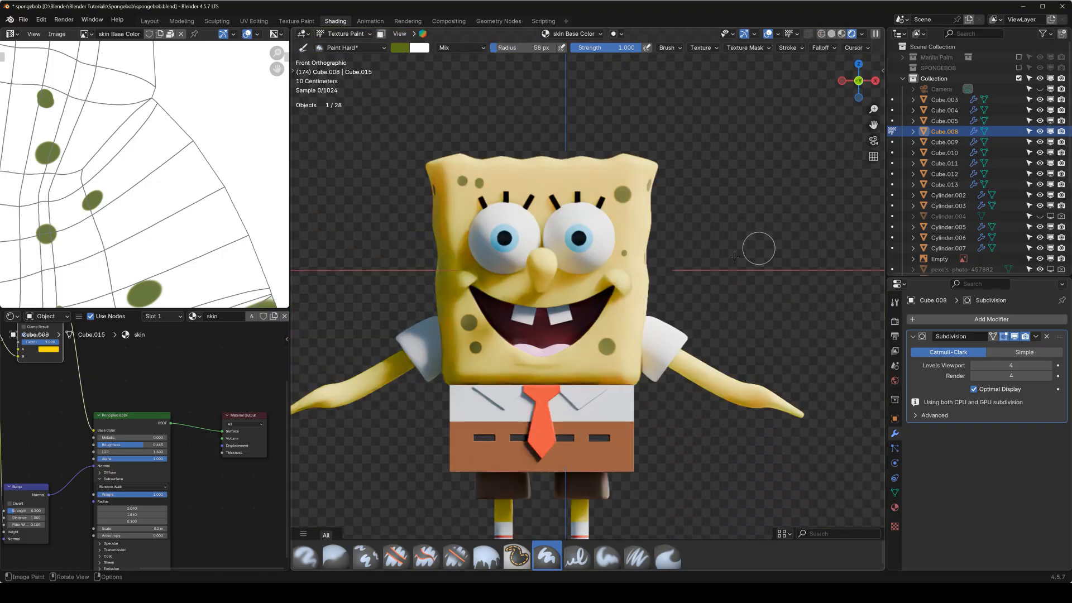
{"action": "middle_click_drag", "start_coordinate": [554, 272], "coordinate": [622, 287]}
{"action": "scroll", "coordinate": [558, 279], "scroll_direction": "up", "scroll_amount": 6}
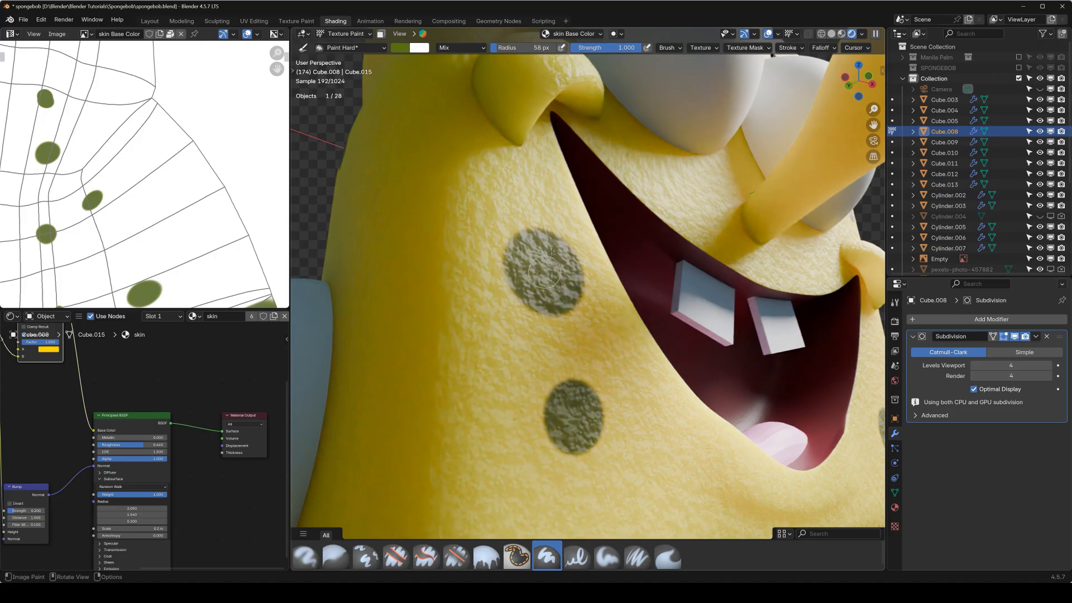
Return to Solid shading and add a Bump paint slot to the skin material with a white fill color (#FFFFFFFF)
{"action": "left_click", "coordinate": [831, 33]}
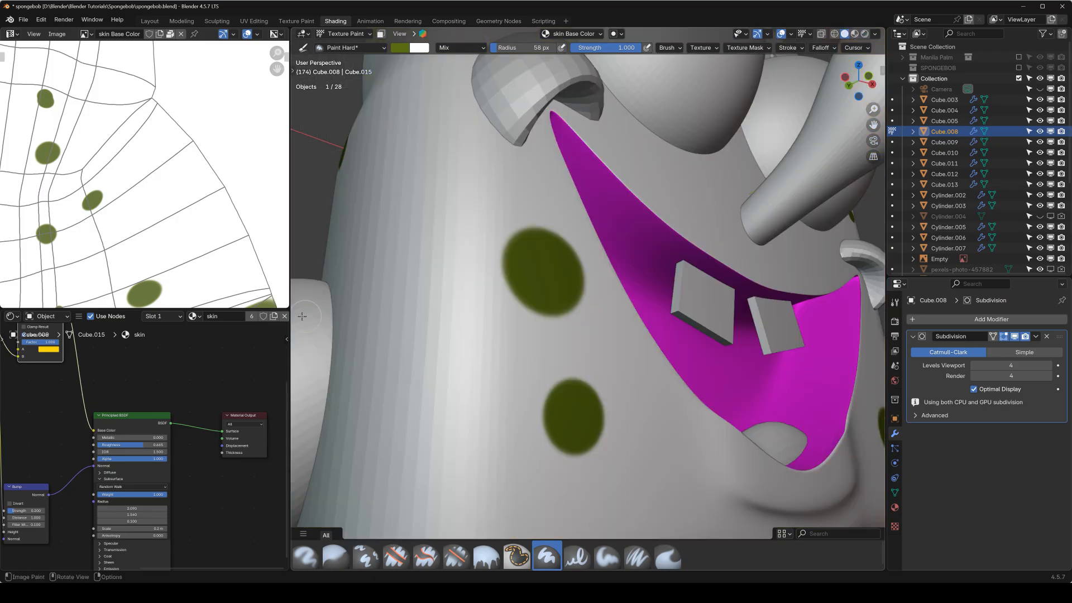
{"action": "scroll", "coordinate": [165, 394], "scroll_direction": "down", "scroll_amount": 2}
{"action": "middle_click_drag", "start_coordinate": [165, 394], "coordinate": [191, 353]}
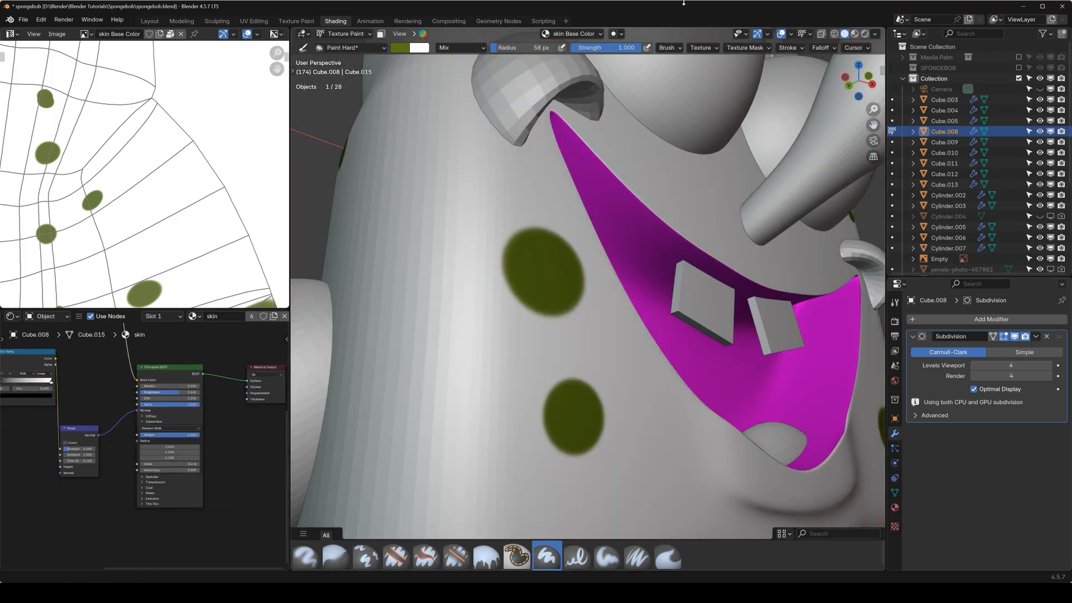
{"action": "left_click", "coordinate": [596, 36]}
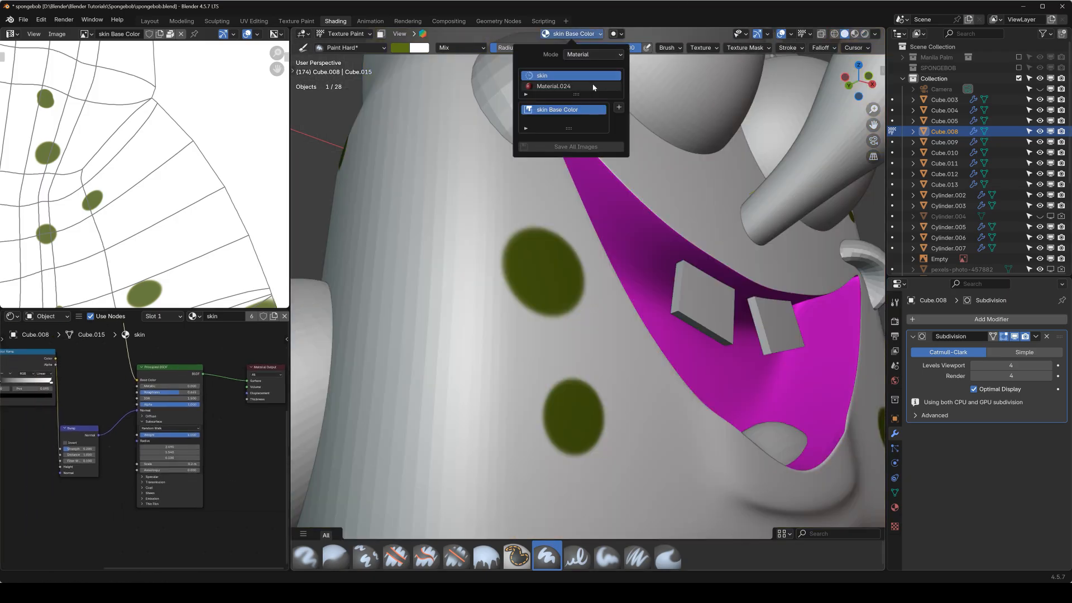
{"action": "left_click", "coordinate": [620, 107]}
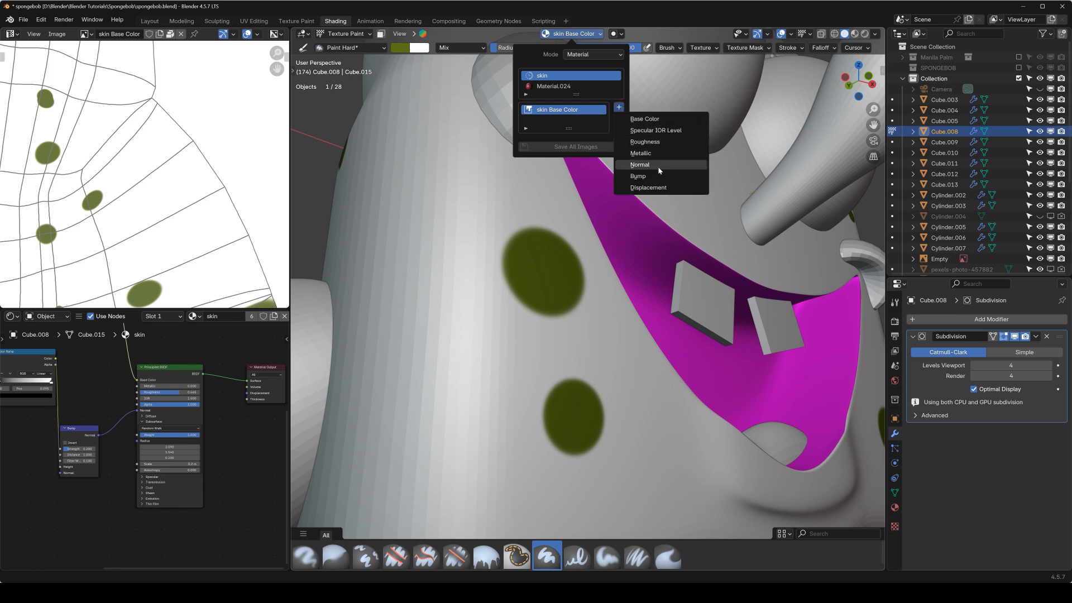
{"action": "left_click", "coordinate": [639, 175]}
{"action": "left_click", "coordinate": [708, 260]}
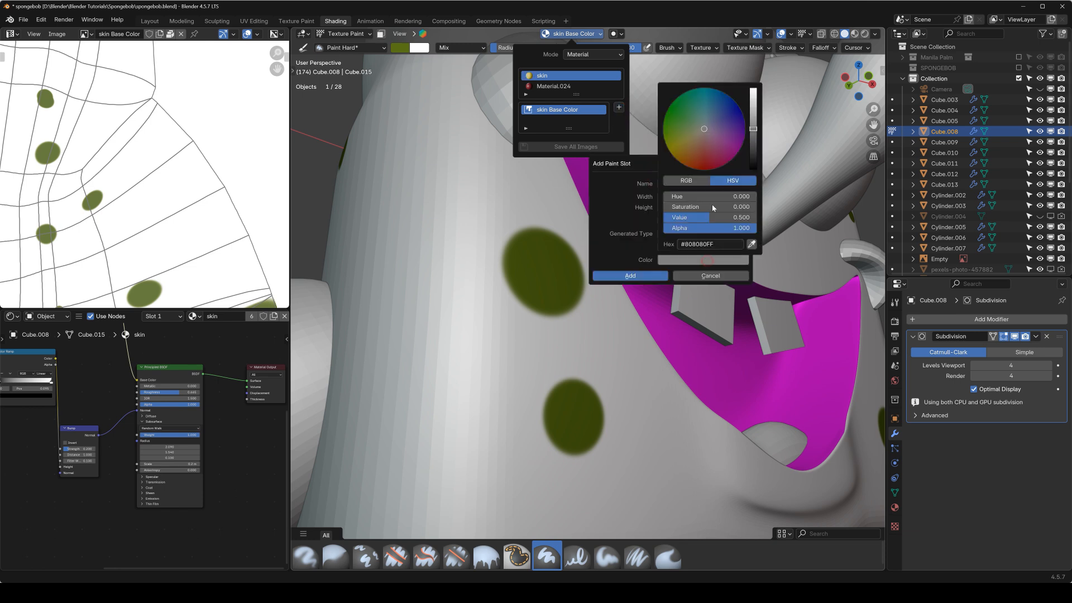
{"action": "left_click_drag", "start_coordinate": [755, 110], "coordinate": [753, 90]}
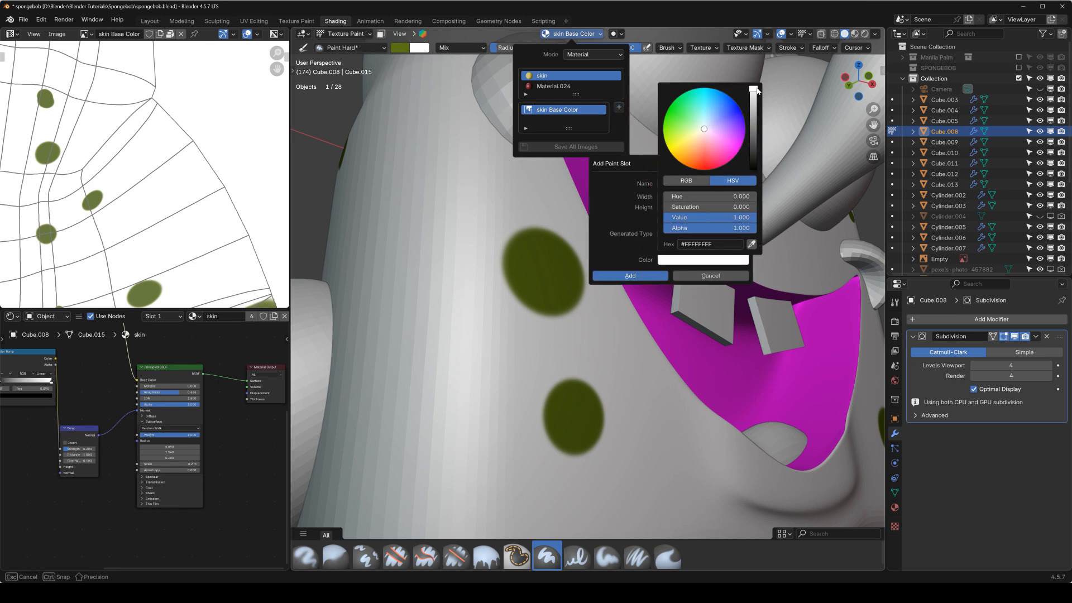
{"action": "left_click", "coordinate": [639, 279]}
Arrange the skin Bump image node and its Bump node below the existing Bump node in the skin material
{"action": "left_click_drag", "start_coordinate": [148, 445], "coordinate": [82, 518]}
{"action": "middle_click_drag", "start_coordinate": [149, 477], "coordinate": [193, 445]}
{"action": "left_click_drag", "start_coordinate": [137, 484], "coordinate": [68, 488]}
{"action": "left_click_drag", "start_coordinate": [194, 444], "coordinate": [142, 472]}
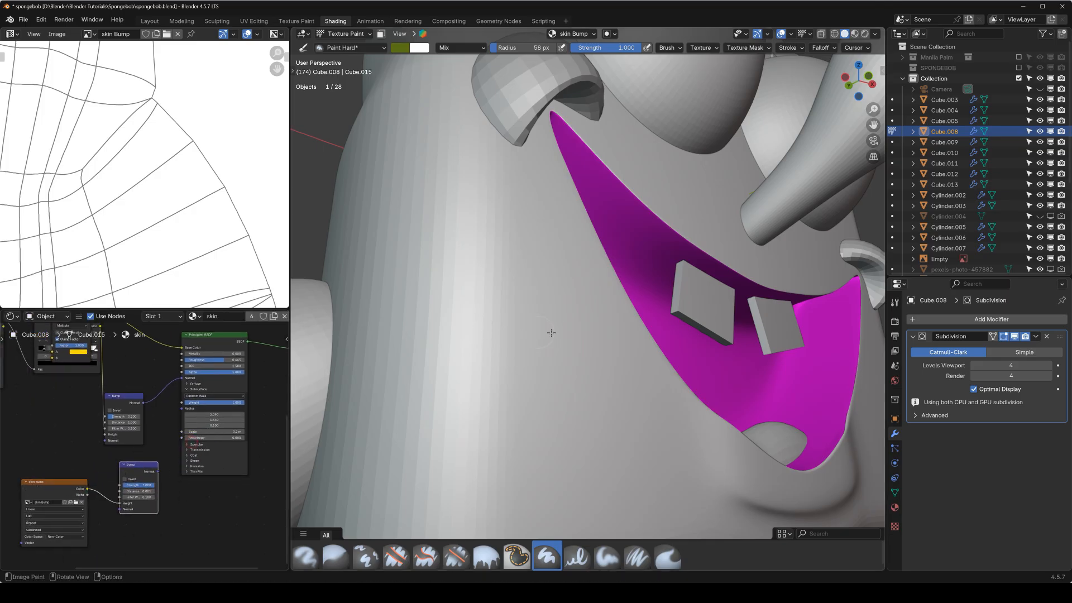
Set the brush color to black in front view and undo the test strokes on the body
{"action": "key", "text": "KP_1"}
{"action": "left_click_drag", "start_coordinate": [566, 325], "coordinate": [573, 362]}
{"action": "key", "text": "ctrl+z"}
{"action": "left_click", "coordinate": [400, 48]}
{"action": "scroll", "coordinate": [452, 97], "scroll_direction": "down", "scroll_amount": 9}
{"action": "left_click_drag", "start_coordinate": [580, 364], "coordinate": [578, 353]}
{"action": "key", "text": "ctrl+z"}
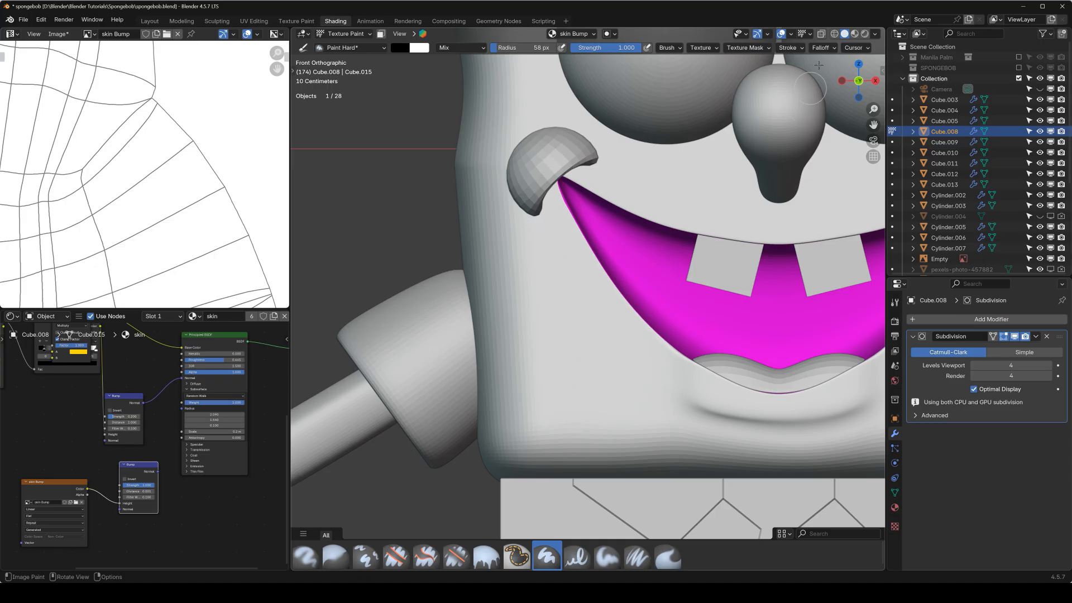
Switch to Material Preview and paint black on the skin Bump image over the two green spots left of the mouth
{"action": "left_click", "coordinate": [855, 34]}
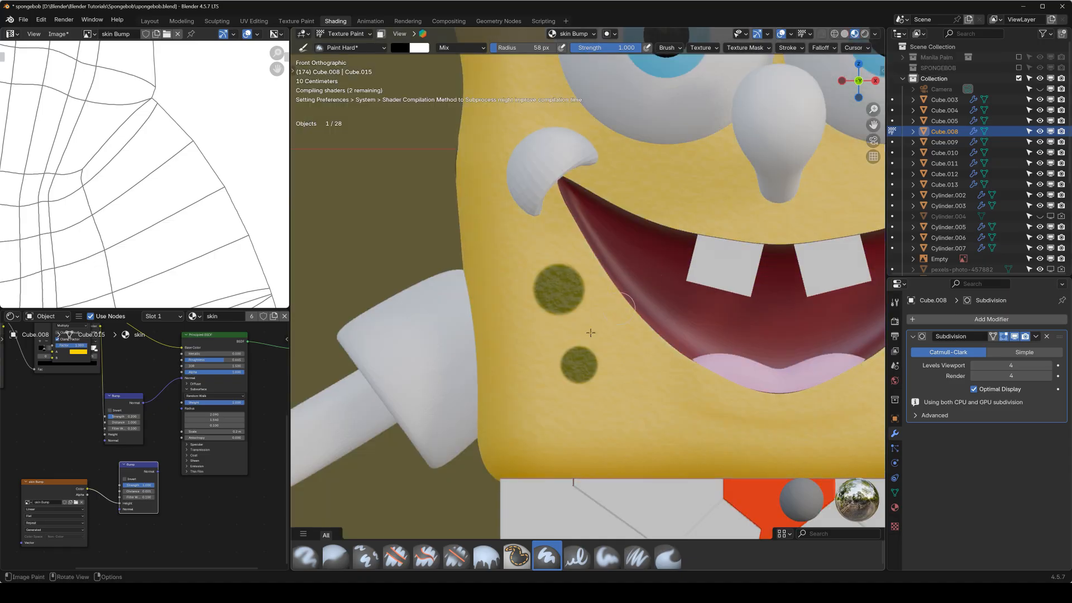
{"action": "scroll", "coordinate": [555, 331], "scroll_direction": "up", "scroll_amount": 3}
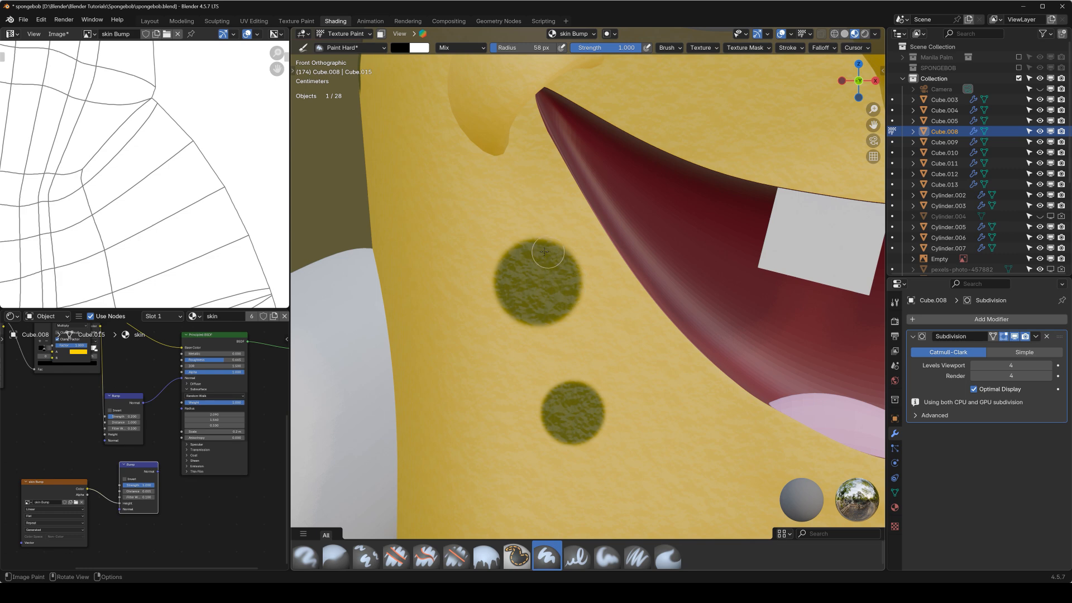
{"action": "middle_click_drag", "start_coordinate": [557, 398], "coordinate": [531, 253], "text": "shift"}
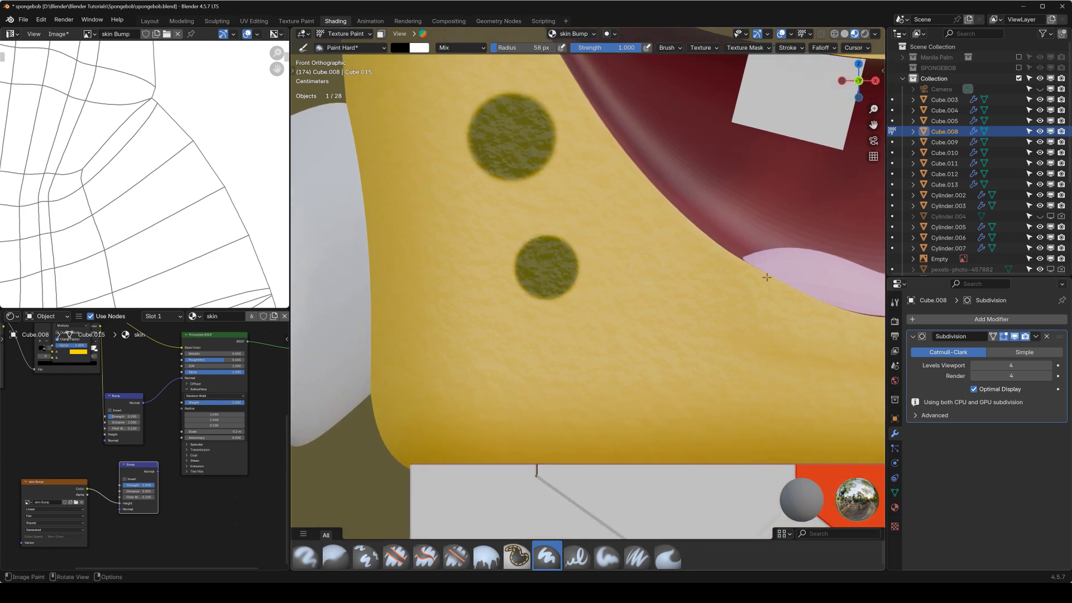
{"action": "middle_click_drag", "start_coordinate": [793, 274], "coordinate": [438, 261], "text": "shift"}
Paint black bump strokes over the green spots right of the mouth, beside the right eye and above it
{"action": "middle_click_drag", "start_coordinate": [756, 284], "coordinate": [534, 324], "text": "shift"}
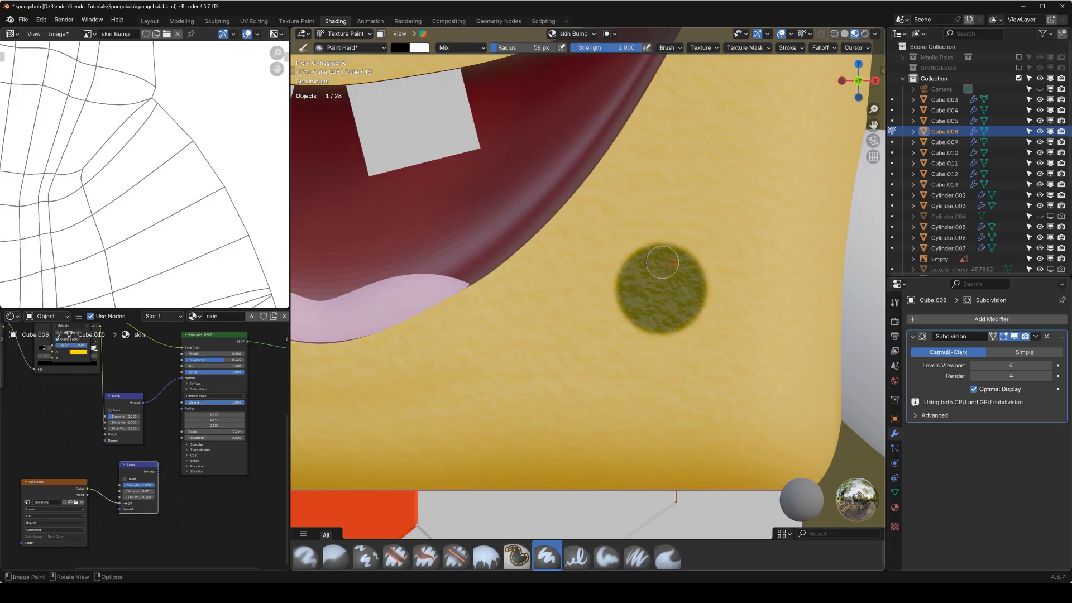
{"action": "middle_click_drag", "start_coordinate": [697, 252], "coordinate": [663, 417], "text": "shift"}
{"action": "middle_click_drag", "start_coordinate": [684, 315], "coordinate": [632, 513], "text": "shift"}
{"action": "middle_click_drag", "start_coordinate": [639, 234], "coordinate": [627, 397], "text": "shift"}
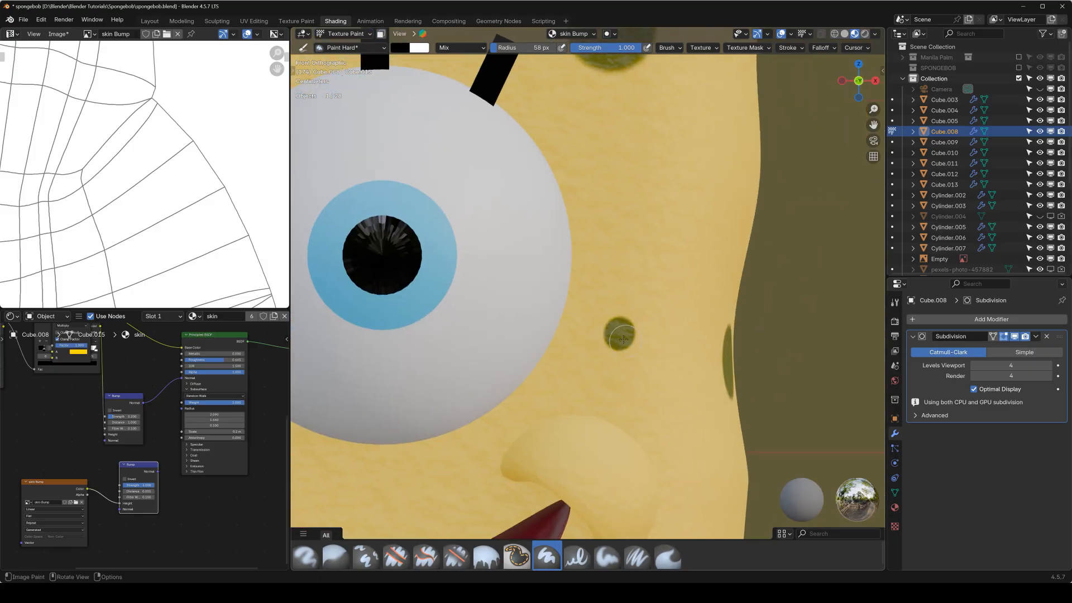
{"action": "middle_click_drag", "start_coordinate": [620, 333], "coordinate": [643, 518], "text": "shift"}
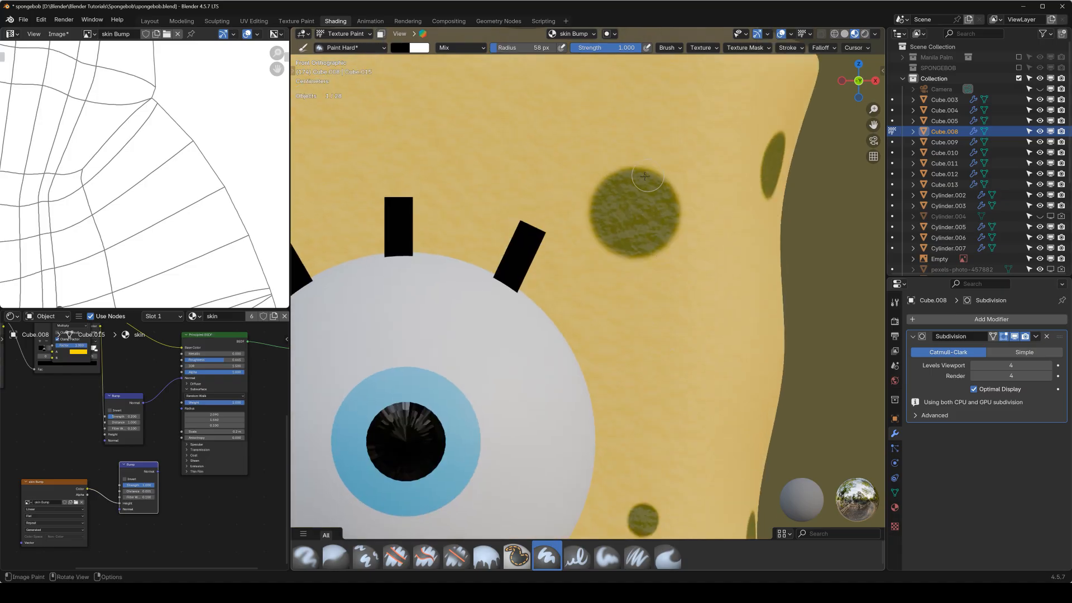
{"action": "left_click_drag", "start_coordinate": [606, 229], "coordinate": [616, 220]}
{"action": "mouse_move", "coordinate": [613, 221]}
{"action": "left_mouse_down"}
{"action": "mouse_move", "coordinate": [646, 242]}
{"action": "mouse_move", "coordinate": [637, 195]}
{"action": "left_mouse_up"}
{"action": "mouse_move", "coordinate": [636, 195]}
{"action": "middle_mouse_down", "text": "shift"}
{"action": "mouse_move", "coordinate": [513, 332]}
{"action": "mouse_move", "coordinate": [768, 309]}
{"action": "middle_mouse_up", "text": "shift"}
Paint black bump strokes over the green spot near the top of the body's right side
{"action": "middle_click_drag", "start_coordinate": [856, 286], "coordinate": [649, 293]}
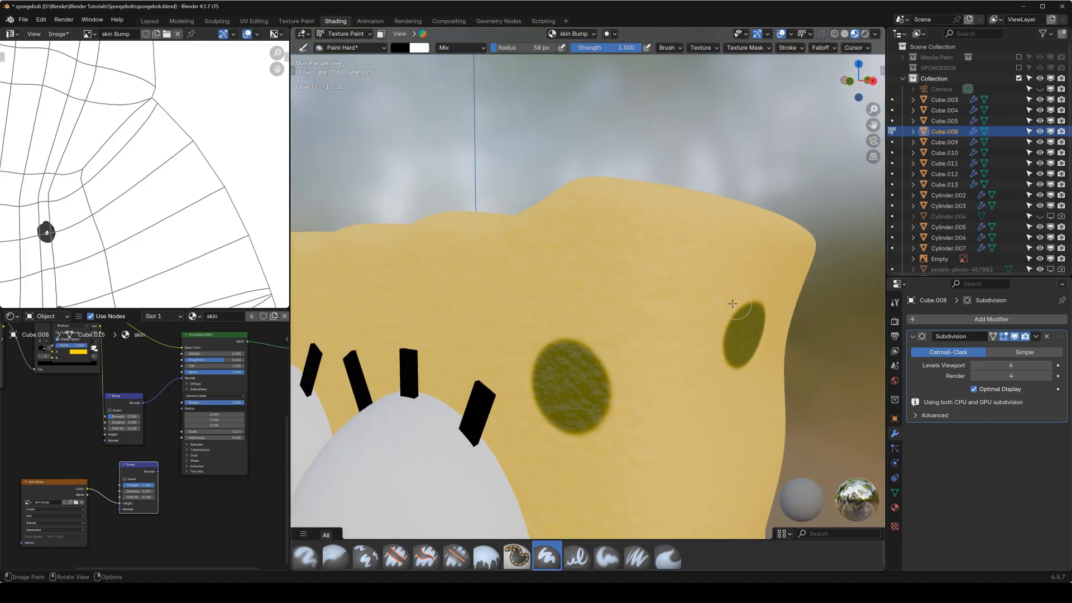
{"action": "middle_click_drag", "start_coordinate": [741, 310], "coordinate": [769, 333]}
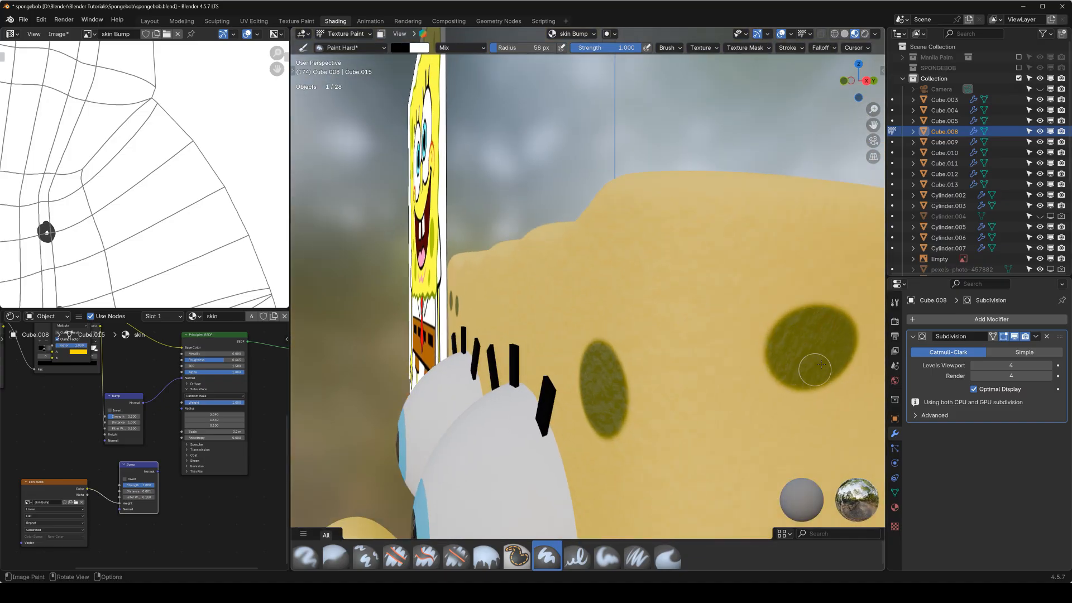
{"action": "left_click_drag", "start_coordinate": [807, 381], "coordinate": [803, 374]}
Paint black bump strokes over the two green spots above the left eye
{"action": "mouse_move", "coordinate": [726, 335]}
{"action": "middle_mouse_down"}
{"action": "mouse_move", "coordinate": [770, 351]}
{"action": "mouse_move", "coordinate": [810, 340]}
{"action": "middle_mouse_up"}
{"action": "middle_click_drag", "start_coordinate": [463, 338], "coordinate": [863, 310], "text": "shift"}
{"action": "scroll", "coordinate": [518, 309], "scroll_direction": "up", "scroll_amount": 5}
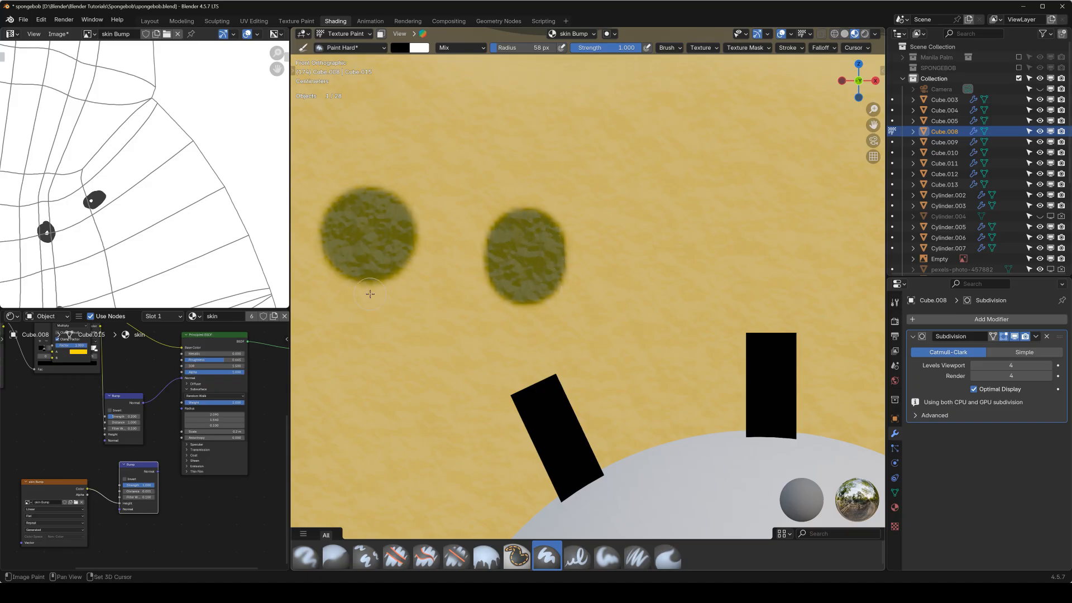
{"action": "middle_click_drag", "start_coordinate": [370, 294], "coordinate": [568, 297], "text": "shift"}
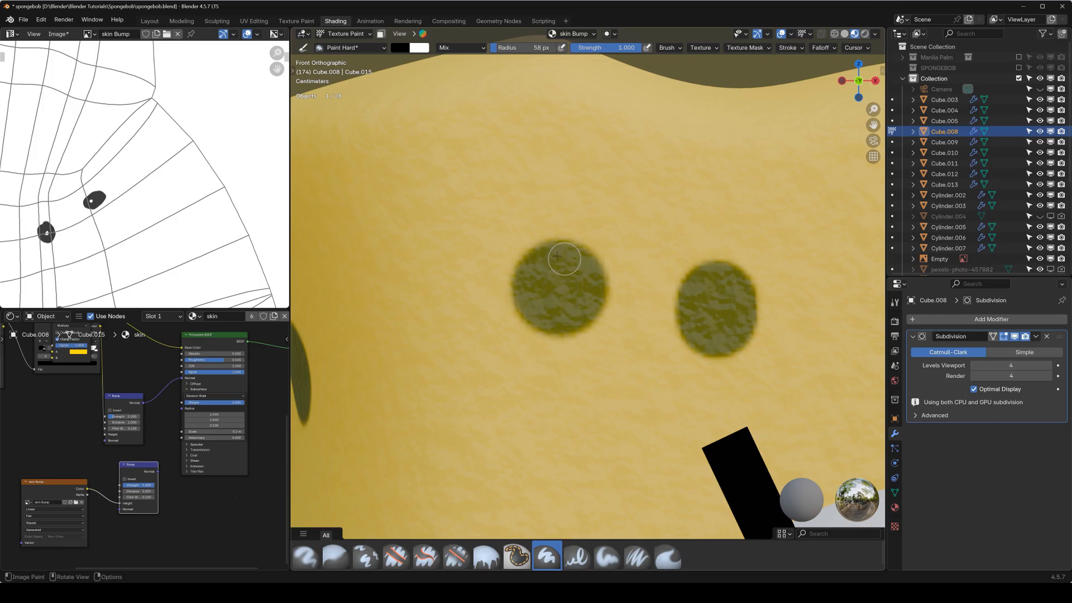
Switch to Solid shading and fill the white gap in the upper black spot left of the mouth
{"action": "scroll", "coordinate": [547, 306], "scroll_direction": "down", "scroll_amount": 6}
{"action": "middle_click_drag", "start_coordinate": [517, 368], "coordinate": [493, 188], "text": "shift"}
{"action": "left_click", "coordinate": [844, 36]}
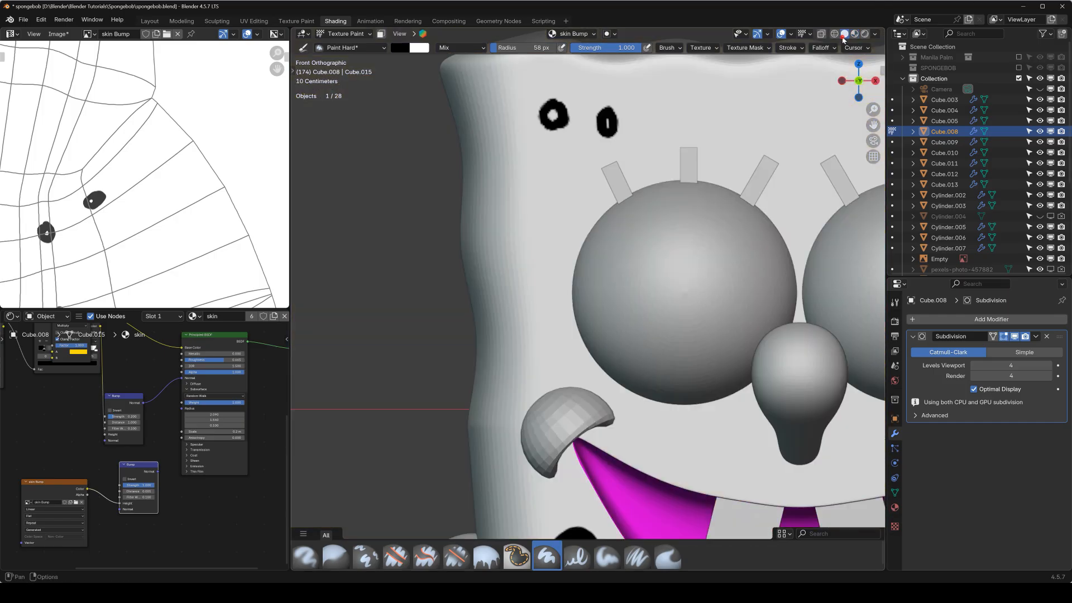
{"action": "middle_click_drag", "start_coordinate": [620, 297], "coordinate": [648, 77], "text": "shift"}
{"action": "scroll", "coordinate": [620, 318], "scroll_direction": "up", "scroll_amount": 3}
{"action": "middle_click_drag", "start_coordinate": [620, 328], "coordinate": [614, 292], "text": "shift"}
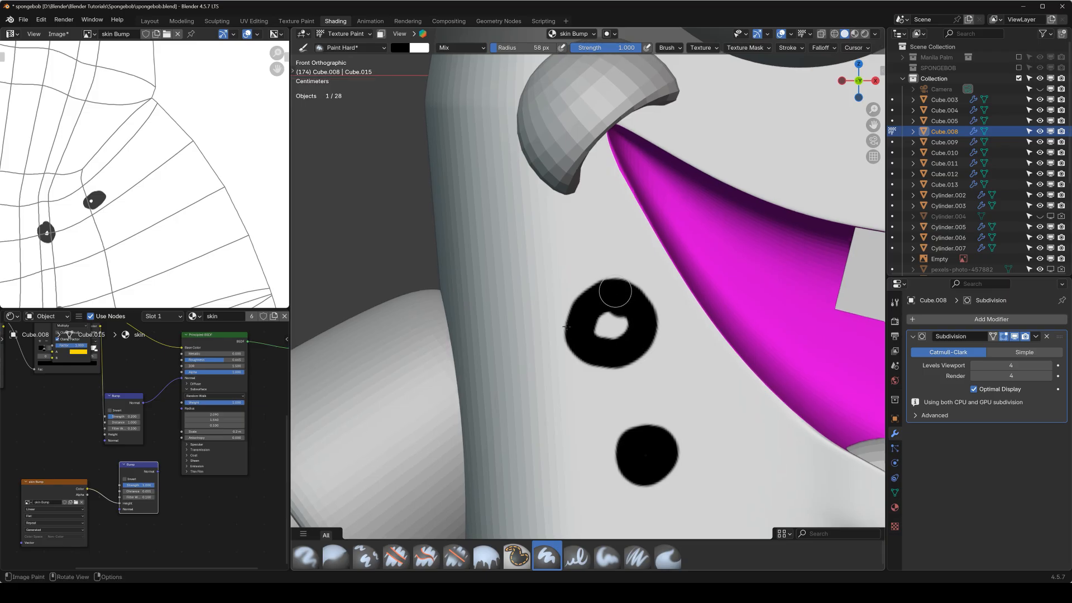
{"action": "mouse_move", "coordinate": [593, 328]}
{"action": "left_mouse_down"}
{"action": "mouse_move", "coordinate": [613, 333]}
{"action": "mouse_move", "coordinate": [600, 316]}
{"action": "left_mouse_up"}
Fill the black bump spots right of the mouth and above the right eye so they are solid
{"action": "middle_click_drag", "start_coordinate": [731, 334], "coordinate": [408, 279], "text": "shift"}
{"action": "mouse_move", "coordinate": [753, 213]}
{"action": "middle_mouse_down", "text": "shift"}
{"action": "mouse_move", "coordinate": [477, 247]}
{"action": "mouse_move", "coordinate": [327, 202]}
{"action": "middle_mouse_up", "text": "shift"}
{"action": "left_click_drag", "start_coordinate": [595, 383], "coordinate": [582, 383]}
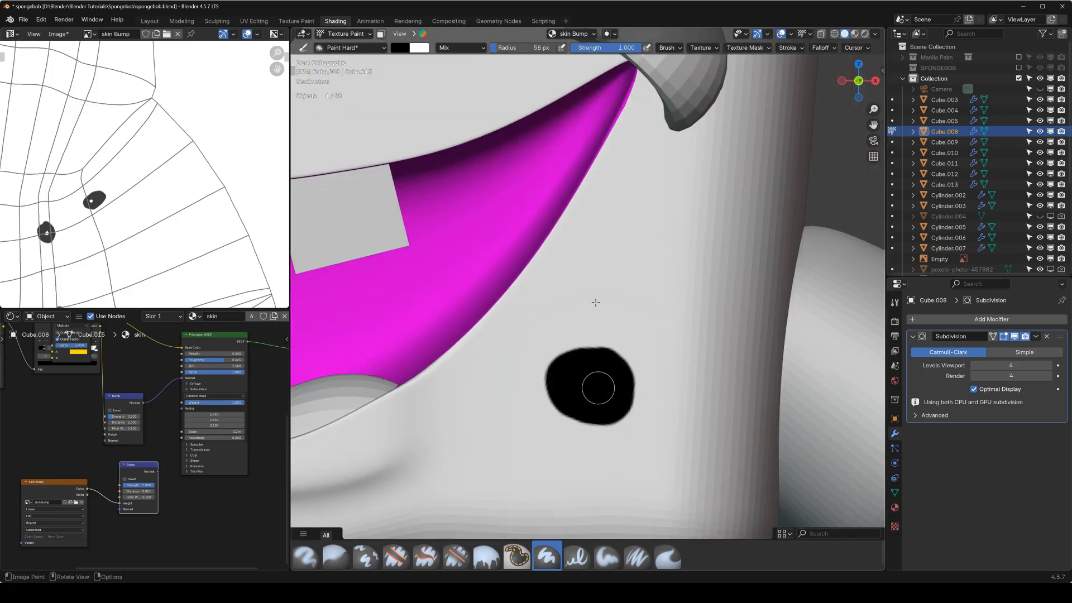
{"action": "middle_click_drag", "start_coordinate": [603, 128], "coordinate": [560, 394], "text": "shift"}
{"action": "middle_click_drag", "start_coordinate": [647, 176], "coordinate": [617, 291], "text": "shift"}
{"action": "middle_click_drag", "start_coordinate": [605, 87], "coordinate": [608, 383], "text": "shift"}
{"action": "left_click_drag", "start_coordinate": [618, 257], "coordinate": [603, 256]}
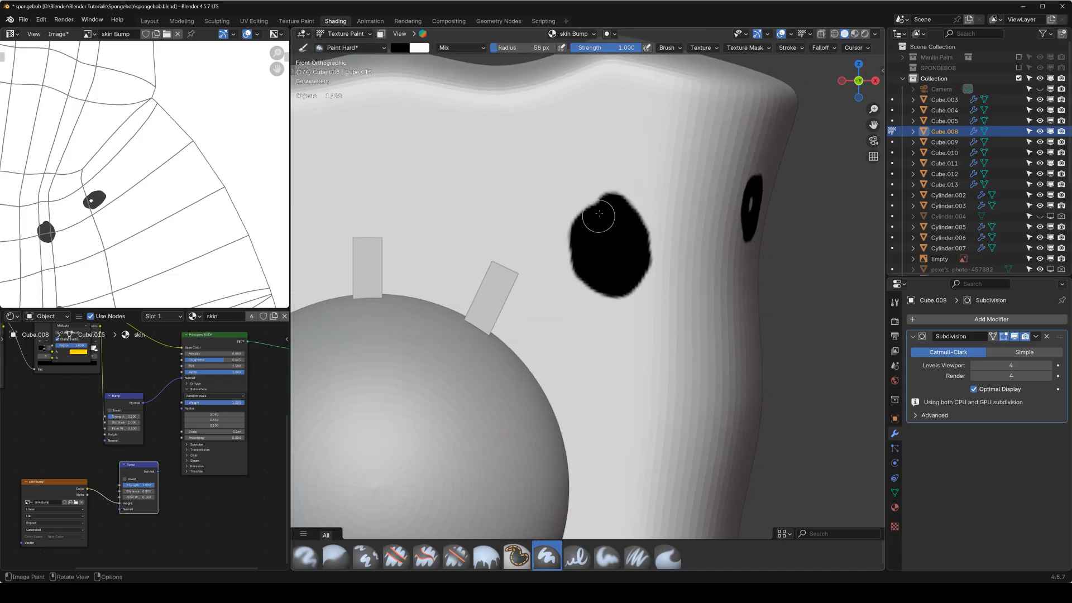
Fill the white gaps in the upper right-side spot and the two spots above the left eye with black
{"action": "middle_click_drag", "start_coordinate": [655, 222], "coordinate": [647, 228]}
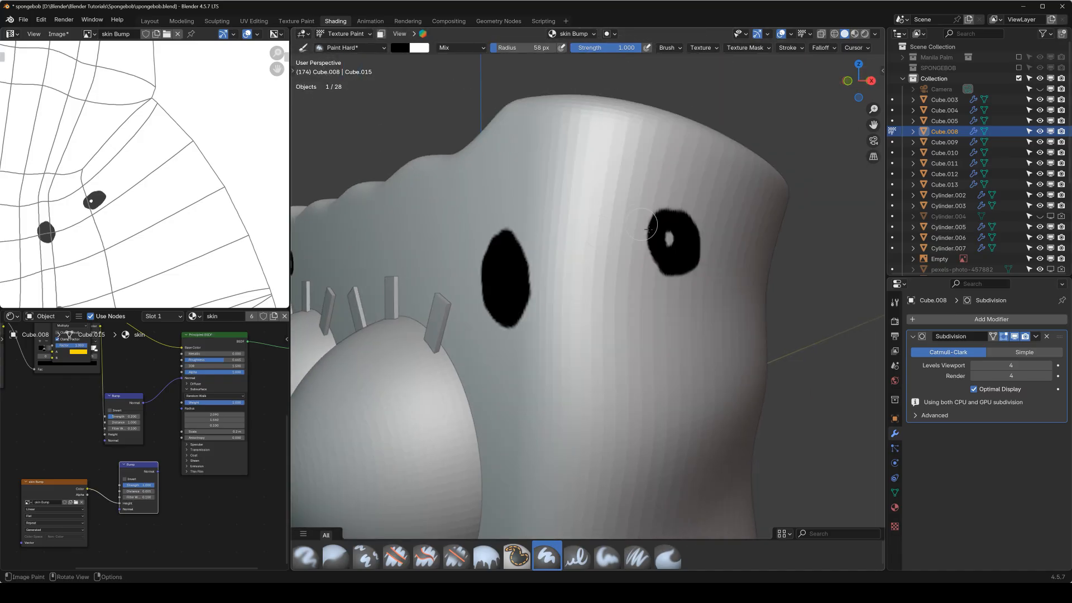
{"action": "left_click_drag", "start_coordinate": [668, 236], "coordinate": [667, 238]}
{"action": "middle_click_drag", "start_coordinate": [667, 238], "coordinate": [534, 272]}
{"action": "key", "text": "KP_1"}
{"action": "mouse_move", "coordinate": [482, 216]}
{"action": "left_mouse_down"}
{"action": "mouse_move", "coordinate": [495, 231]}
{"action": "mouse_move", "coordinate": [487, 239]}
{"action": "mouse_move", "coordinate": [508, 242]}
{"action": "left_mouse_up"}
{"action": "left_click_drag", "start_coordinate": [628, 241], "coordinate": [621, 248]}
{"action": "scroll", "coordinate": [637, 366], "scroll_direction": "down", "scroll_amount": 5}
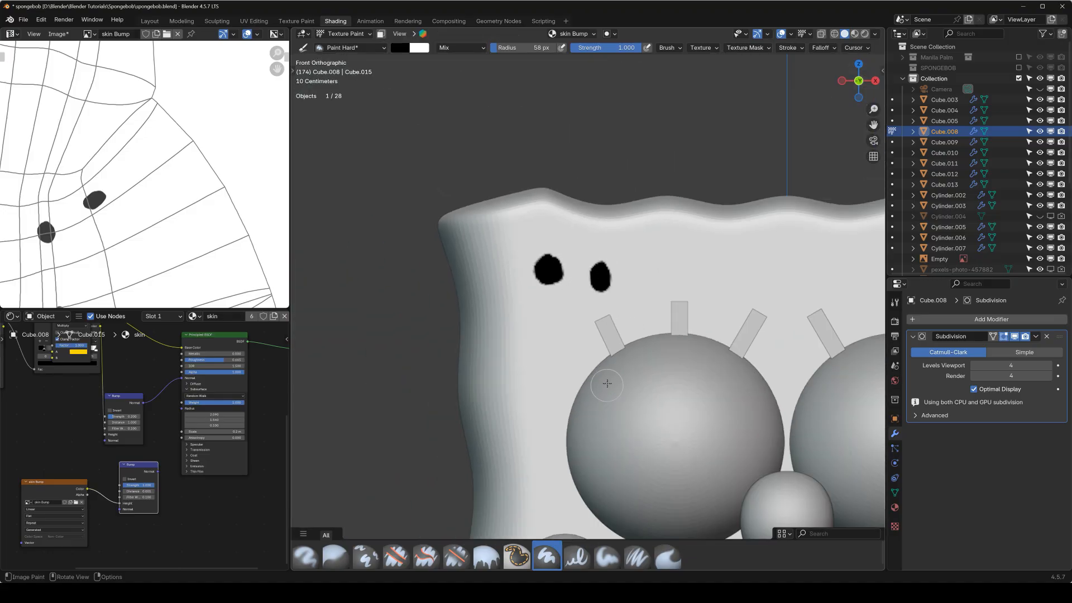
Switch the skin object from Texture Paint to Object Mode and save the file
{"action": "key", "text": "q"}
{"action": "left_click", "coordinate": [622, 358]}
{"action": "key", "text": "ctrl+s"}
{"action": "scroll", "coordinate": [651, 377], "scroll_direction": "down", "scroll_amount": 3}
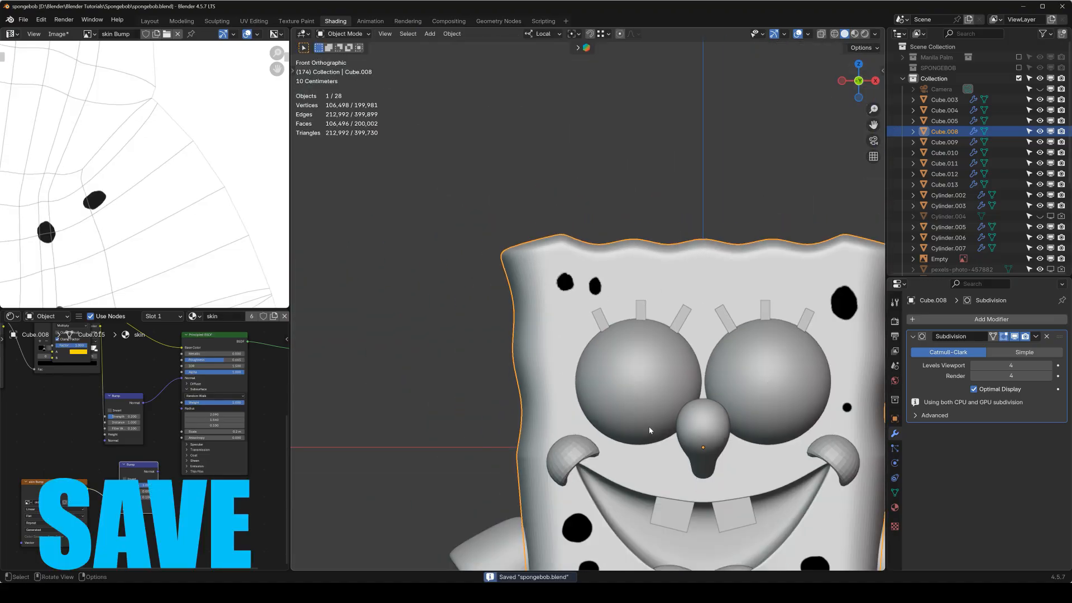
Delete the spare Bump node and place the skin Bump image node below the noise texture's Color Ramp
{"action": "middle_click_drag", "start_coordinate": [101, 430], "coordinate": [8, 421]}
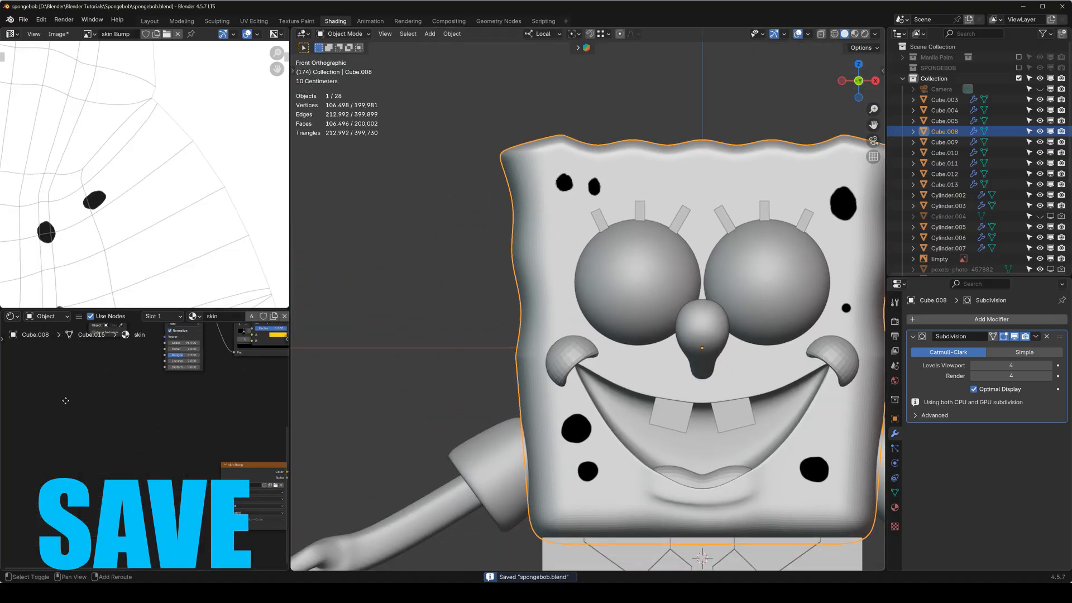
{"action": "middle_click_drag", "start_coordinate": [150, 416], "coordinate": [287, 379]}
{"action": "key", "text": "x"}
{"action": "middle_click_drag", "start_coordinate": [170, 407], "coordinate": [188, 432]}
{"action": "left_click_drag", "start_coordinate": [100, 449], "coordinate": [72, 403]}
{"action": "middle_click_drag", "start_coordinate": [150, 423], "coordinate": [229, 482]}
{"action": "middle_click_drag", "start_coordinate": [134, 395], "coordinate": [71, 479]}
{"action": "left_click_drag", "start_coordinate": [153, 419], "coordinate": [211, 332]}
{"action": "middle_click_drag", "start_coordinate": [186, 420], "coordinate": [275, 355]}
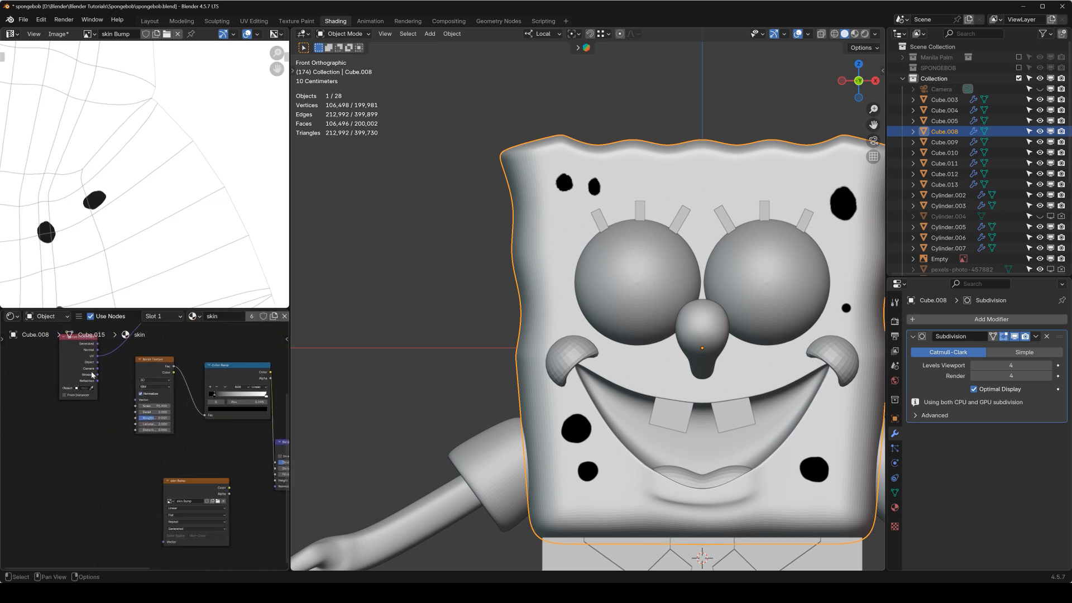
Shift the texture nodes away from the Bump node to make room and add a Mix Color node in the gap
{"action": "left_click_drag", "start_coordinate": [94, 379], "coordinate": [40, 369]}
{"action": "left_click_drag", "start_coordinate": [154, 368], "coordinate": [69, 397]}
{"action": "left_click_drag", "start_coordinate": [222, 372], "coordinate": [120, 393]}
{"action": "left_click_drag", "start_coordinate": [189, 478], "coordinate": [119, 478]}
{"action": "key", "text": "q"}
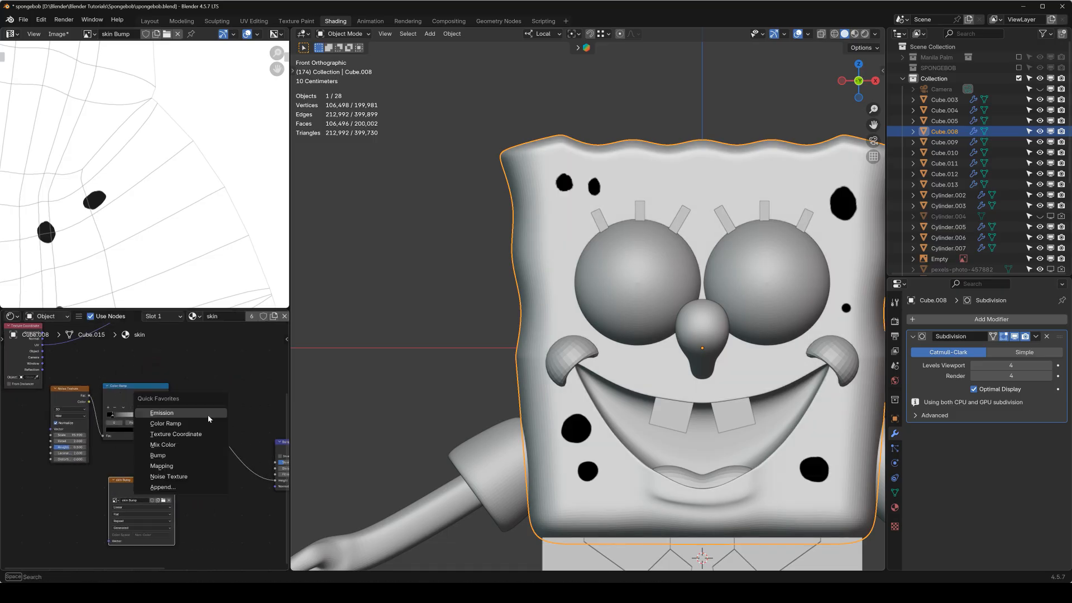
{"action": "left_click", "coordinate": [194, 449]}
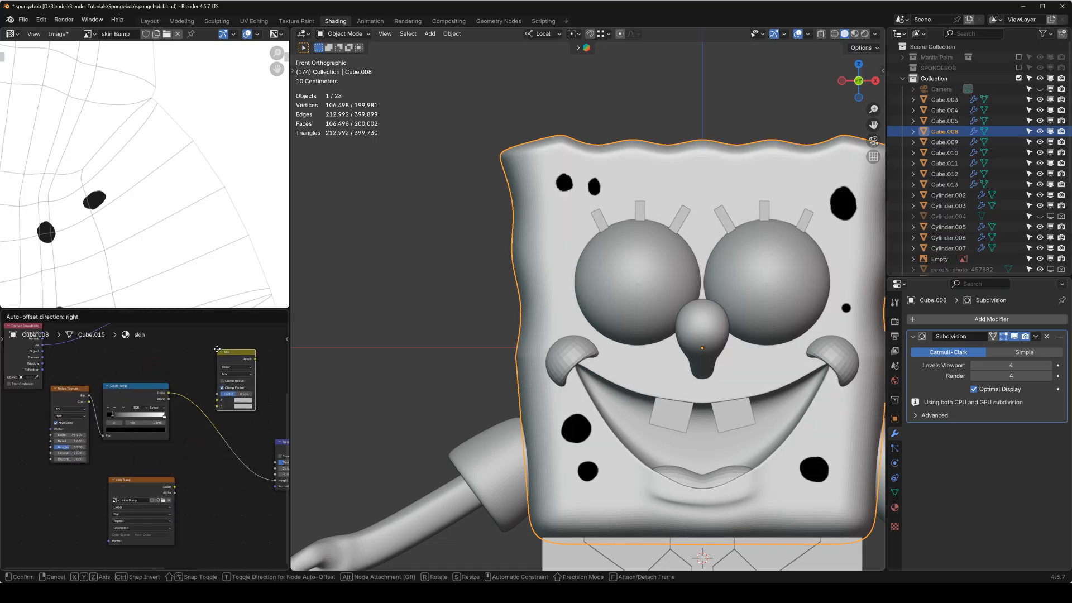
{"action": "left_click", "coordinate": [240, 369]}
Connect the Color Ramp color to Mix input A and the skin Bump color to input B, with blending set to Multiply
{"action": "middle_click_drag", "start_coordinate": [171, 403], "coordinate": [101, 435]}
{"action": "left_click_drag", "start_coordinate": [98, 425], "coordinate": [153, 436]}
{"action": "left_click_drag", "start_coordinate": [104, 519], "coordinate": [122, 490]}
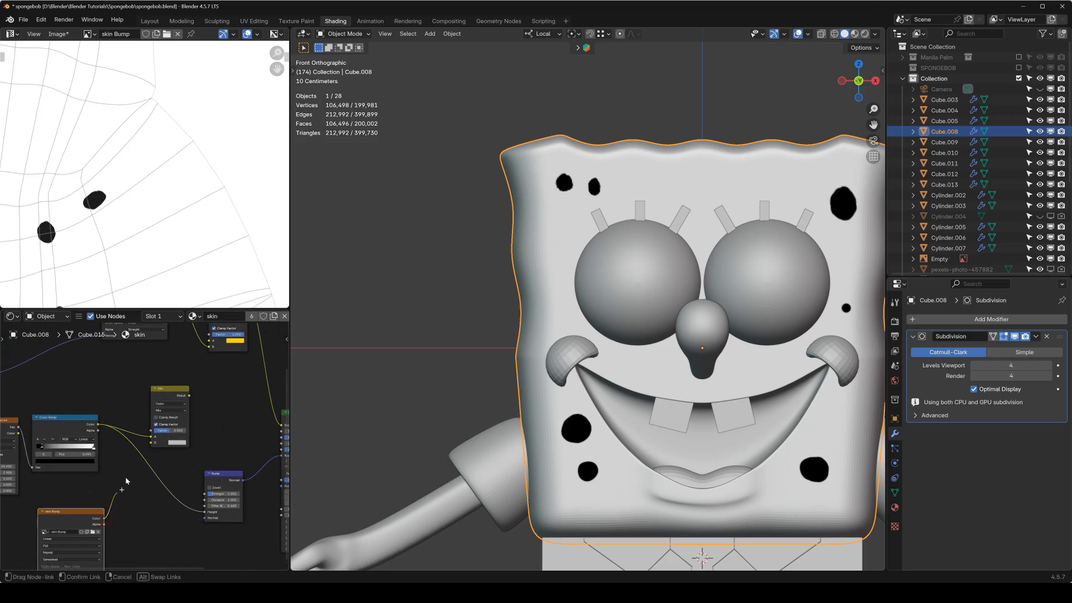
{"action": "left_click_drag", "start_coordinate": [151, 450], "coordinate": [152, 446]}
{"action": "left_click", "coordinate": [172, 411]}
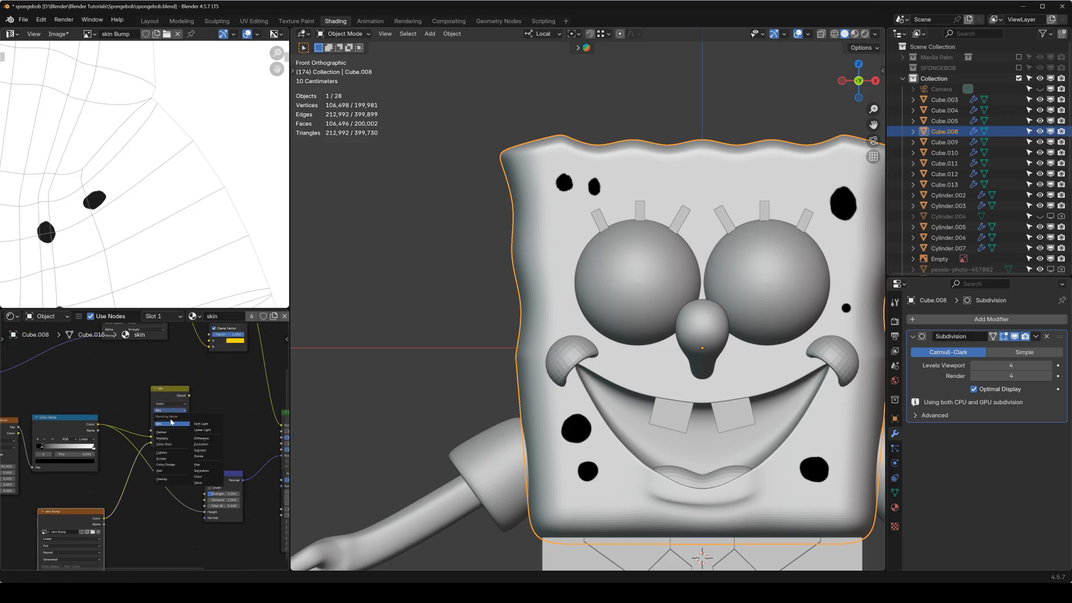
{"action": "left_click", "coordinate": [173, 440]}
Switch to Rendered shading and preview the Color Ramp and the Multiply result on the body from the front
{"action": "left_click", "coordinate": [178, 394], "text": "ctrl+shift"}
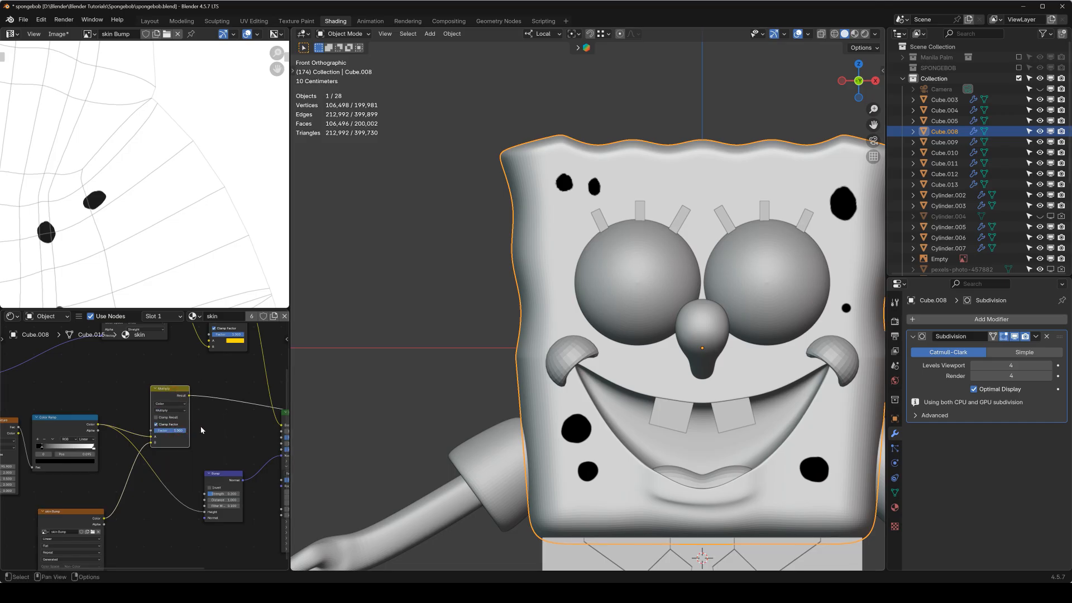
{"action": "middle_click_drag", "start_coordinate": [163, 438], "coordinate": [219, 439]}
{"action": "scroll", "coordinate": [651, 290], "scroll_direction": "up", "scroll_amount": 3}
{"action": "middle_click_drag", "start_coordinate": [579, 286], "coordinate": [604, 294]}
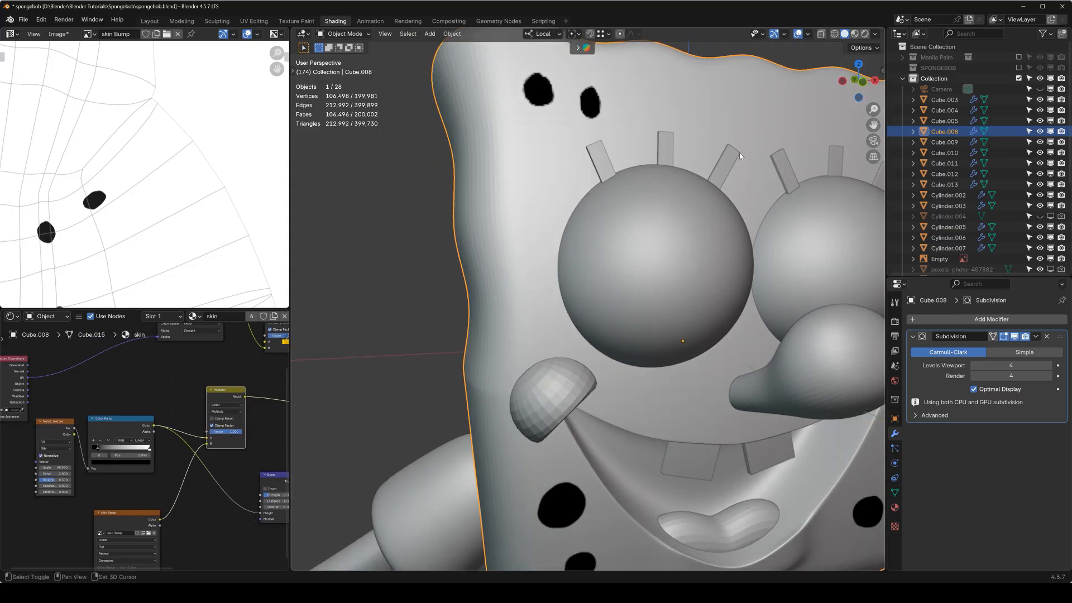
{"action": "left_click", "coordinate": [140, 430], "text": "ctrl+shift"}
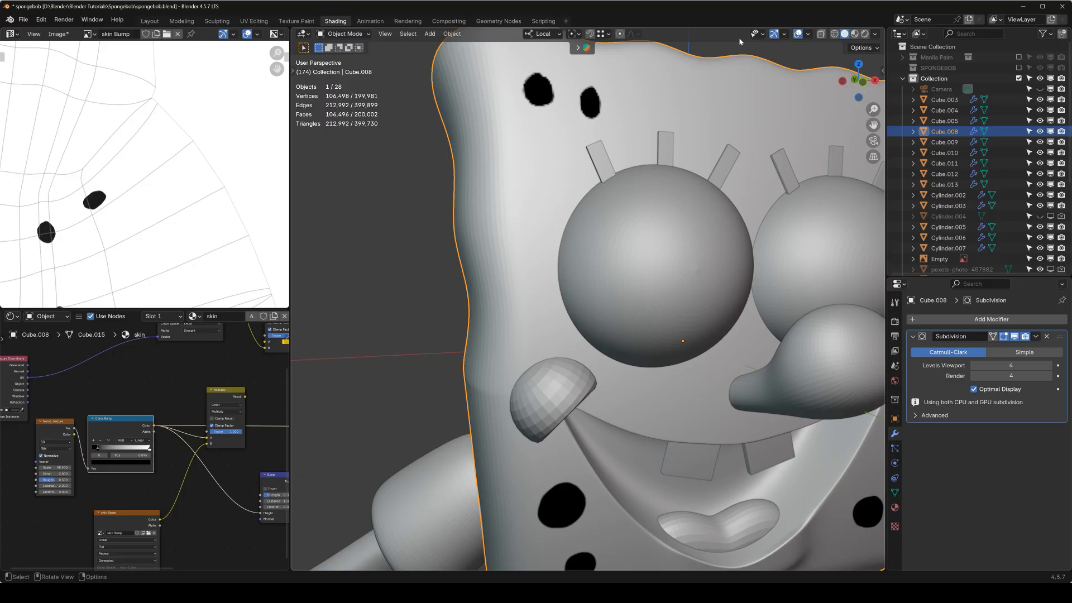
{"action": "left_click", "coordinate": [864, 33]}
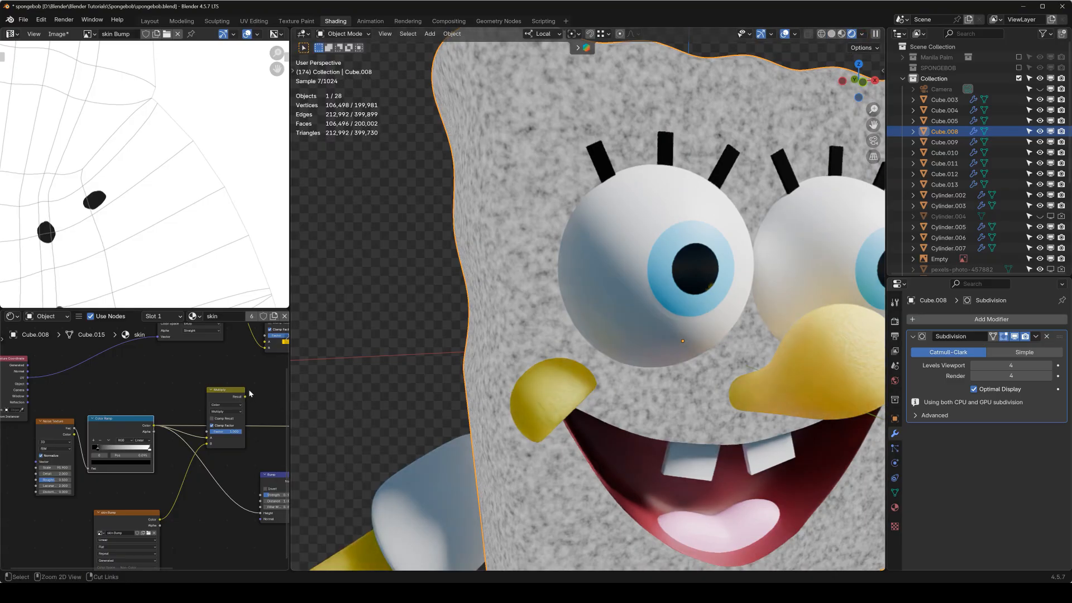
{"action": "left_click", "coordinate": [236, 395], "text": "ctrl+shift"}
{"action": "key", "text": "KP_1"}
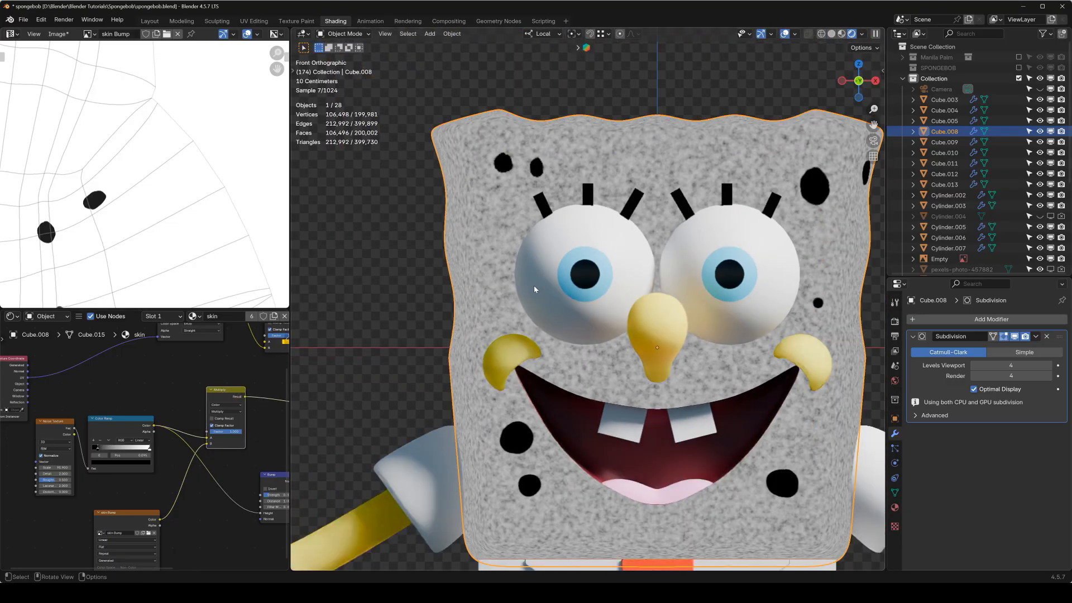
{"action": "middle_click_drag", "start_coordinate": [585, 280], "coordinate": [561, 224], "text": "shift"}
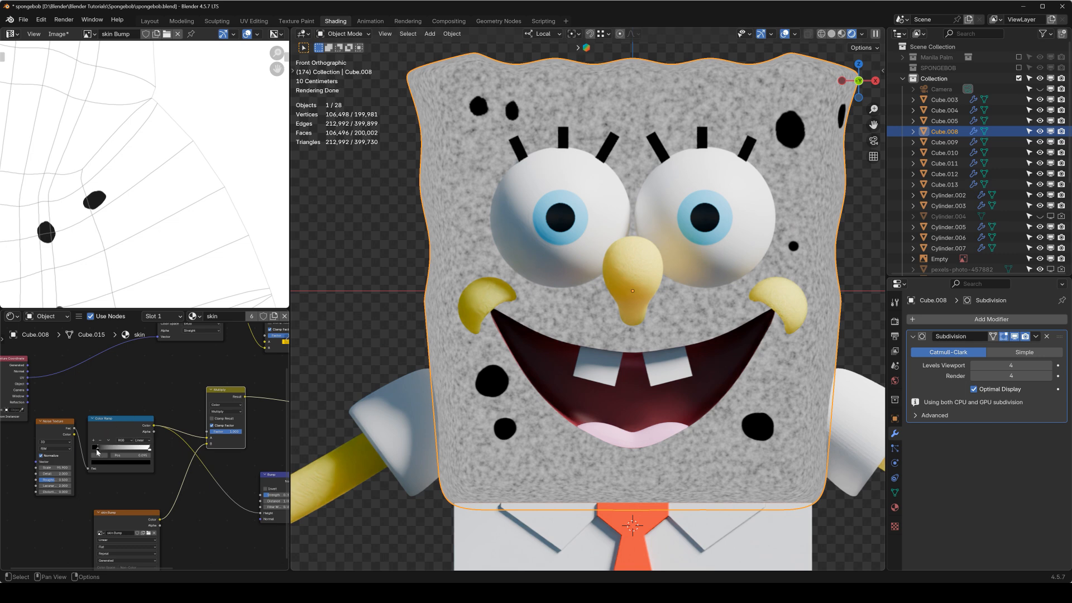
Connect the Multiply result to the Bump node's Height and route the Principled BSDF to the output again
{"action": "middle_click_drag", "start_coordinate": [163, 416], "coordinate": [119, 370]}
{"action": "left_click_drag", "start_coordinate": [139, 364], "coordinate": [157, 484]}
{"action": "left_click", "coordinate": [265, 383], "text": "ctrl+shift"}
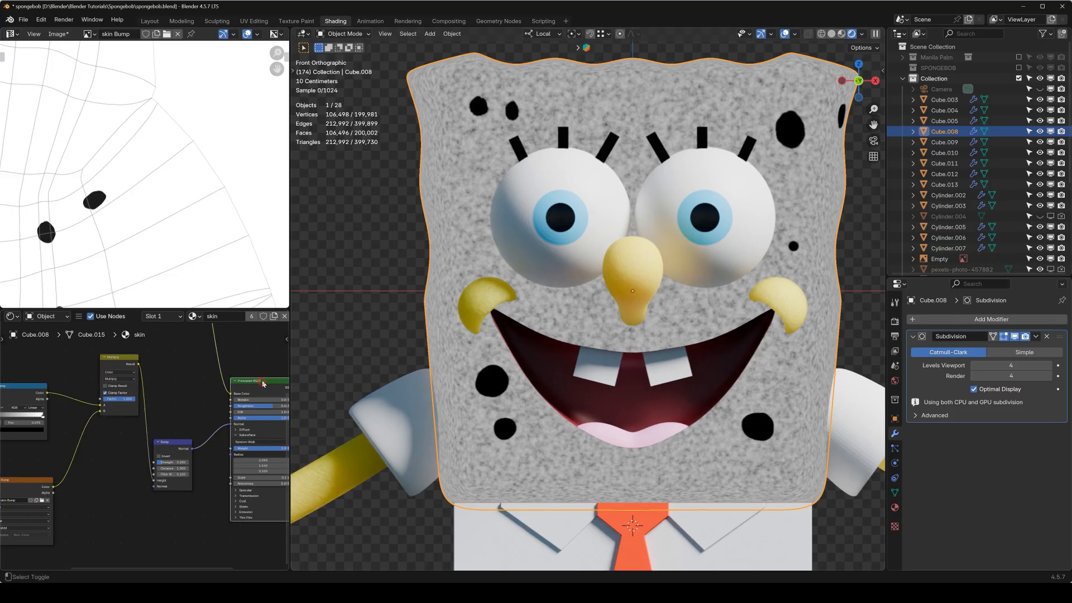
Examine the bump of the two spots above the left eye up close from the front and at an angle
{"action": "middle_click_drag", "start_coordinate": [541, 187], "coordinate": [603, 337], "text": "shift"}
{"action": "scroll", "coordinate": [523, 221], "scroll_direction": "up", "scroll_amount": 4}
{"action": "scroll", "coordinate": [522, 220], "scroll_direction": "up", "scroll_amount": 5}
{"action": "middle_click_drag", "start_coordinate": [521, 206], "coordinate": [452, 107]}
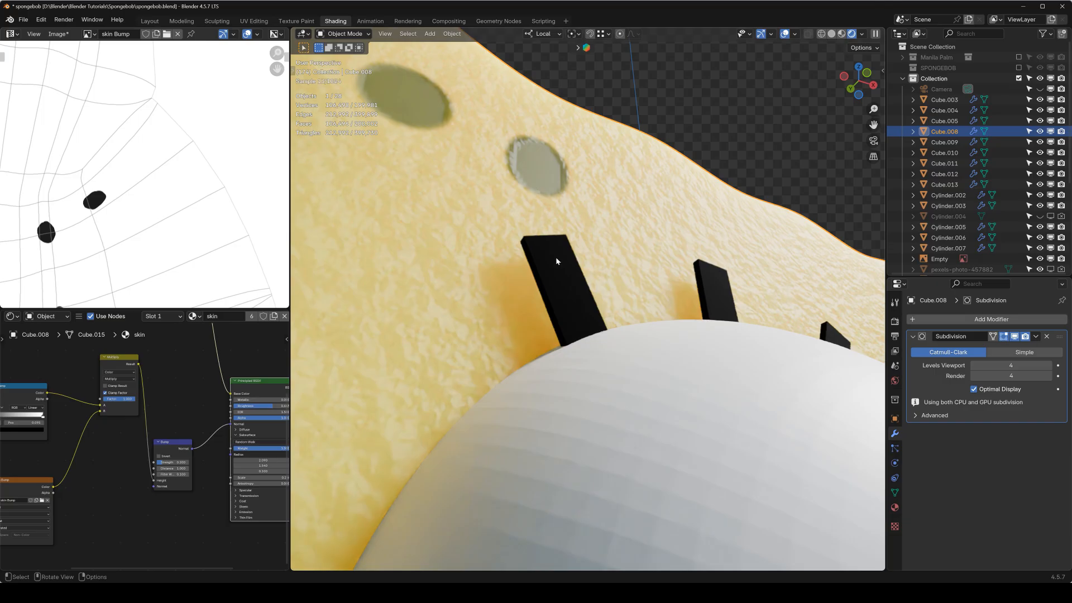
{"action": "scroll", "coordinate": [597, 281], "scroll_direction": "down", "scroll_amount": 1}
{"action": "key", "text": "KP_1"}
{"action": "scroll", "coordinate": [613, 310], "scroll_direction": "down", "scroll_amount": 2}
{"action": "middle_click_drag", "start_coordinate": [594, 230], "coordinate": [516, 125], "text": "shift"}
{"action": "middle_click_drag", "start_coordinate": [435, 106], "coordinate": [565, 226], "text": "shift"}
{"action": "scroll", "coordinate": [486, 199], "scroll_direction": "up", "scroll_amount": 3}
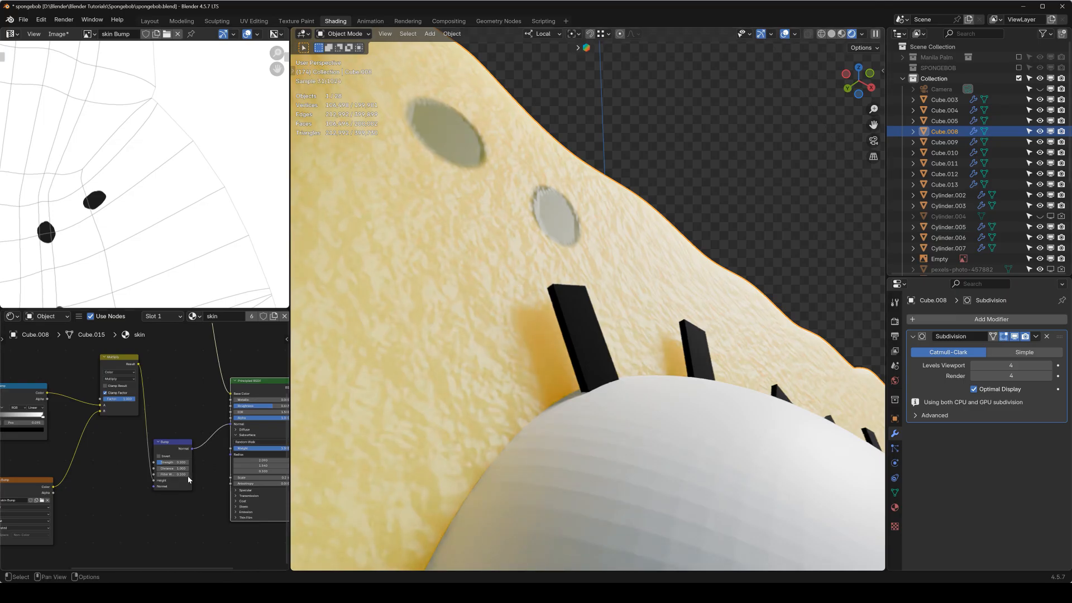
Set the Bump node's Strength to 1
{"action": "middle_click_drag", "start_coordinate": [209, 475], "coordinate": [200, 439]}
{"action": "scroll", "coordinate": [216, 450], "scroll_direction": "up", "scroll_amount": 4}
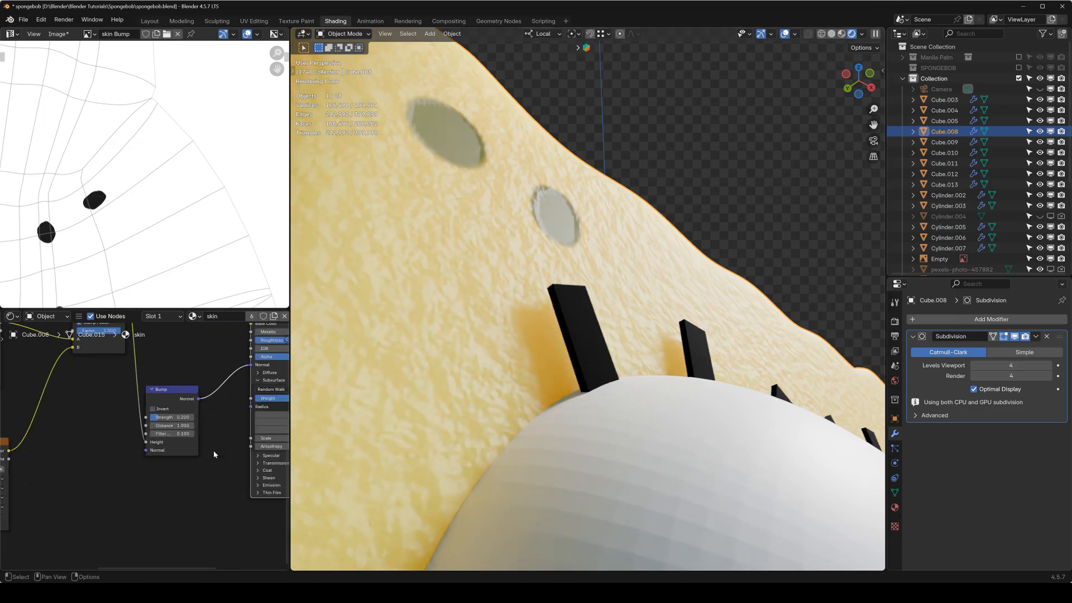
{"action": "scroll", "coordinate": [153, 411], "scroll_direction": "up", "scroll_amount": 1}
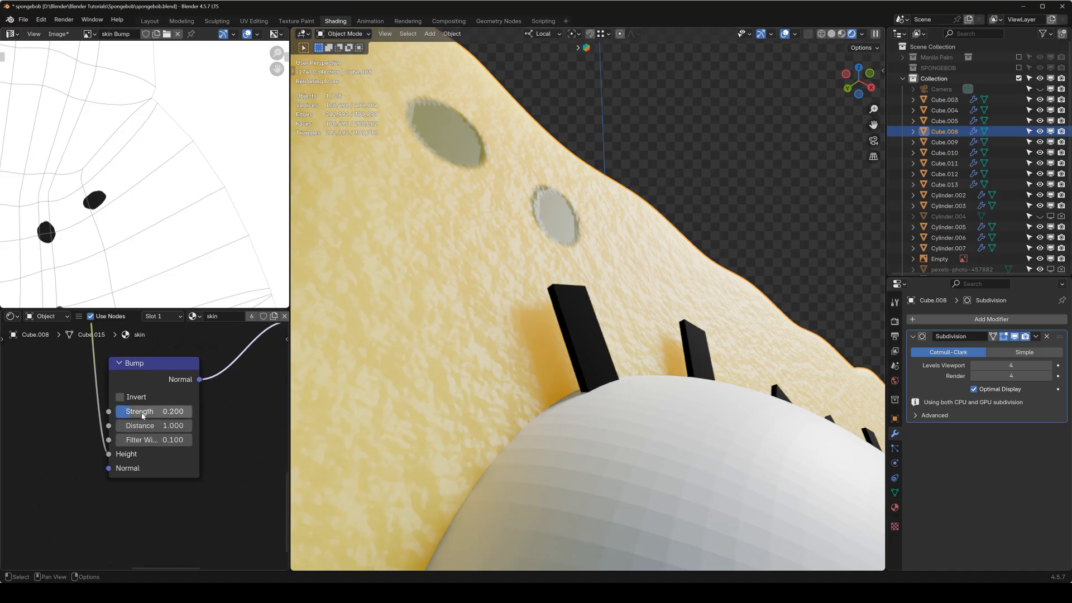
{"action": "left_click", "coordinate": [163, 406]}
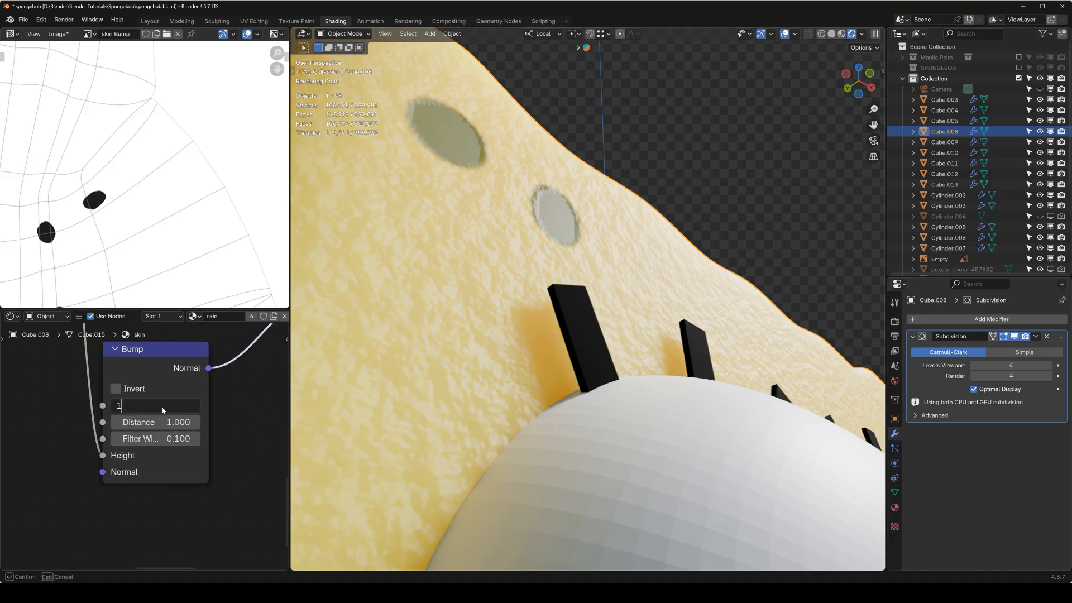
{"action": "type", "text": "1"}
{"action": "key", "text": "Return"}
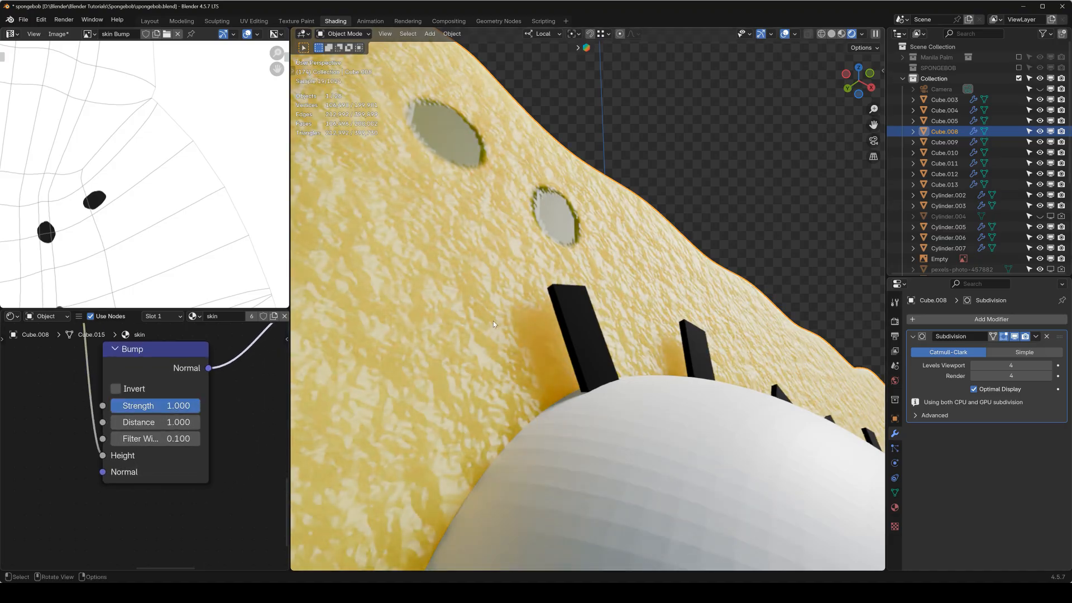
Brighten the Color Ramp's black stop to white to remove the noise bump from the skin
{"action": "scroll", "coordinate": [494, 320], "scroll_direction": "down", "scroll_amount": 1}
{"action": "scroll", "coordinate": [211, 383], "scroll_direction": "down", "scroll_amount": 3}
{"action": "middle_click_drag", "start_coordinate": [45, 448], "coordinate": [132, 446]}
{"action": "left_click", "coordinate": [134, 435]}
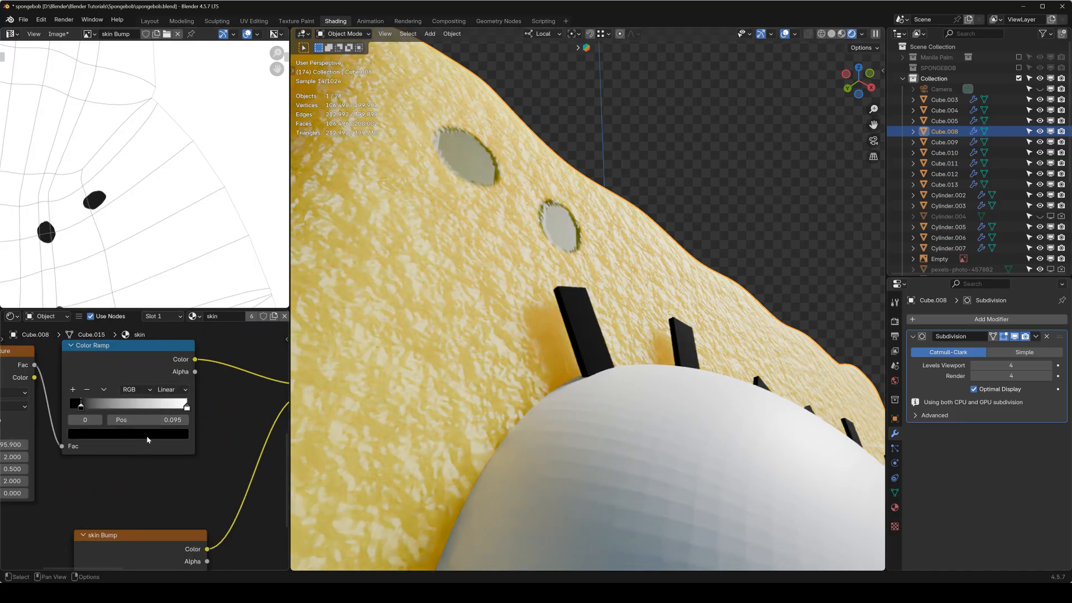
{"action": "left_click", "coordinate": [147, 436]}
{"action": "mouse_move", "coordinate": [169, 317]}
{"action": "left_mouse_down"}
{"action": "mouse_move", "coordinate": [169, 228]}
{"action": "mouse_move", "coordinate": [169, 338]}
{"action": "left_mouse_up"}
{"action": "left_click", "coordinate": [116, 434]}
{"action": "left_click_drag", "start_coordinate": [169, 271], "coordinate": [169, 253]}
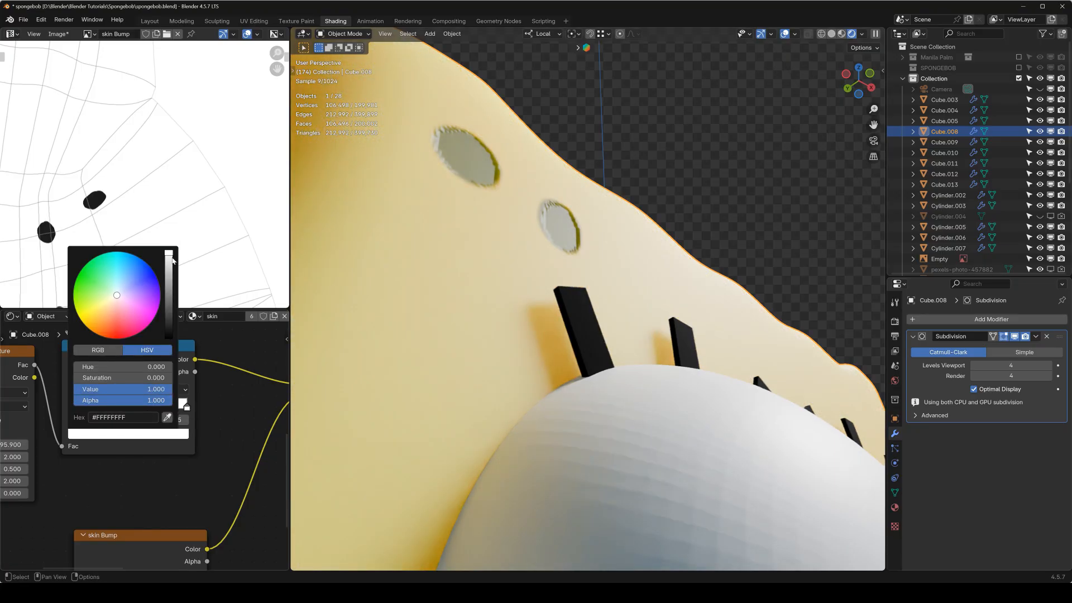
Try positions 0.15 and 0.2 for the Color Ramp's first stop and return it to 0.095
{"action": "scroll", "coordinate": [142, 444], "scroll_direction": "up", "scroll_amount": 1}
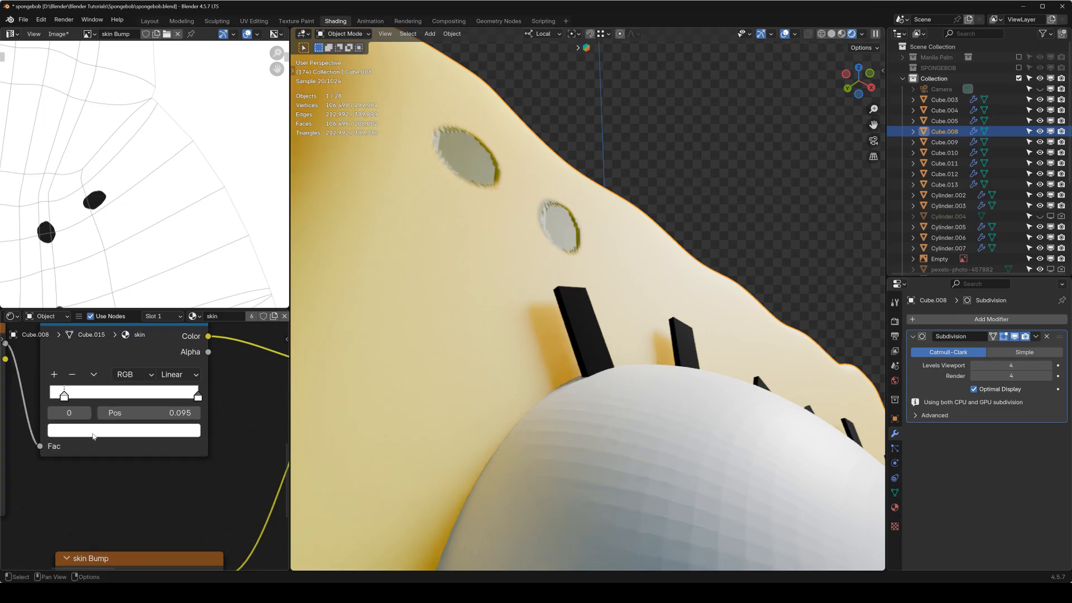
{"action": "left_click", "coordinate": [132, 416]}
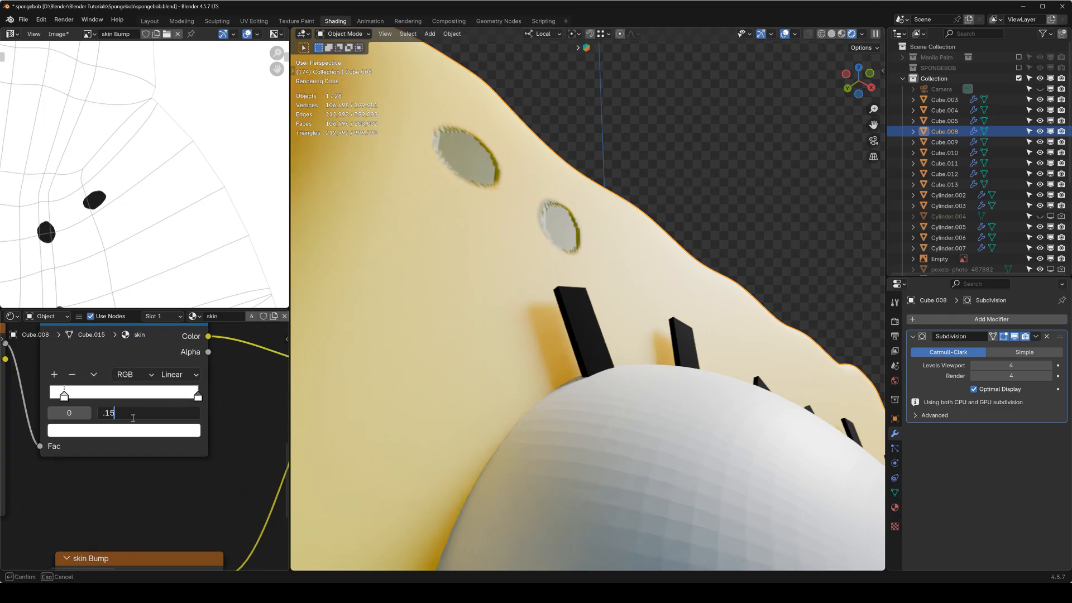
{"action": "key", "text": "Return"}
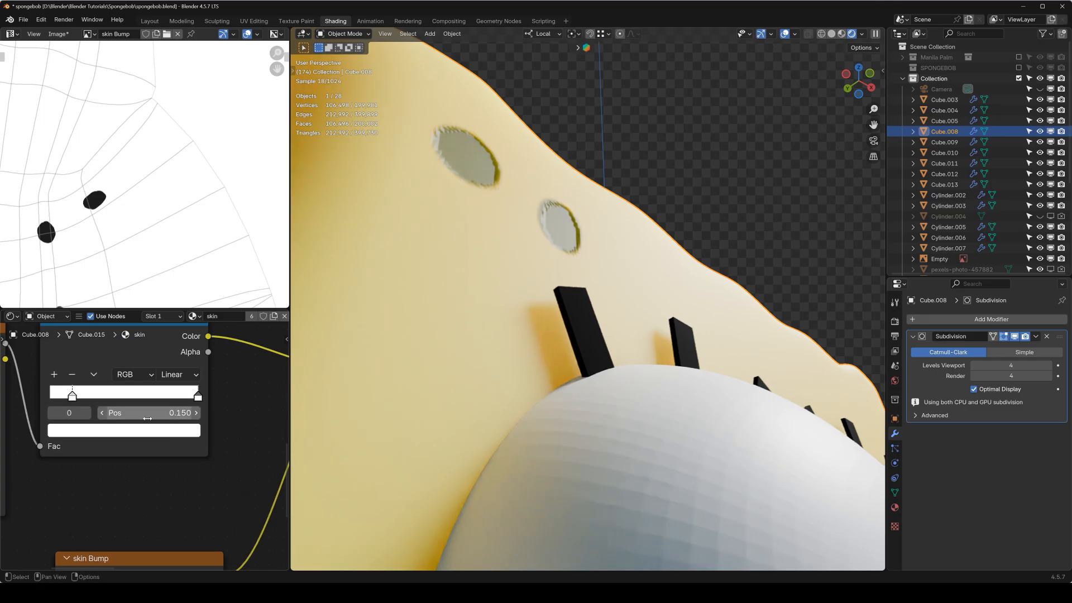
{"action": "left_click", "coordinate": [130, 412]}
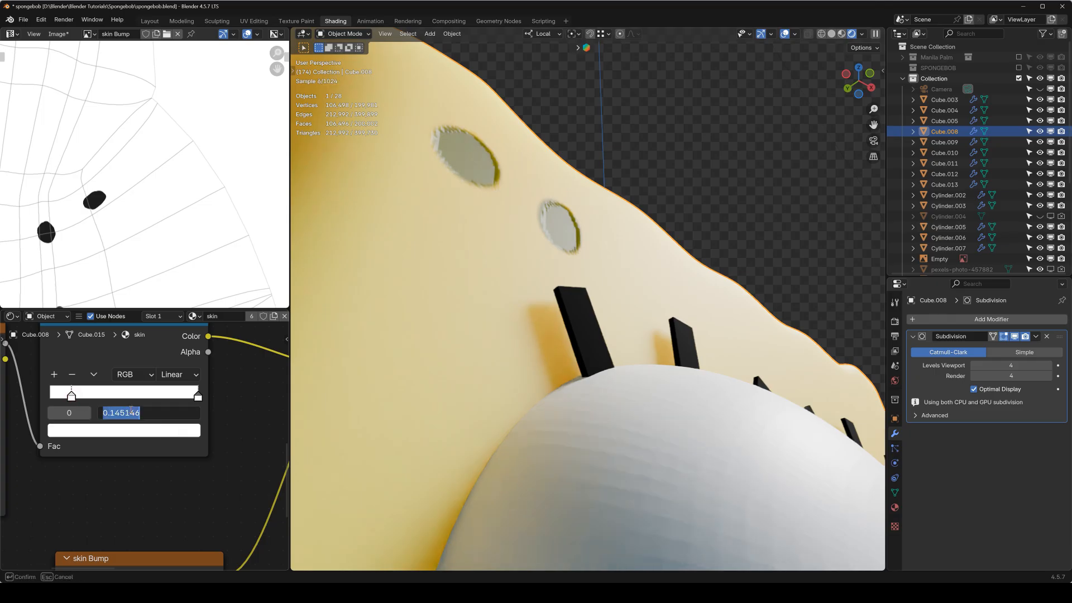
{"action": "type", "text": "0.2"}
{"action": "key", "text": "Return"}
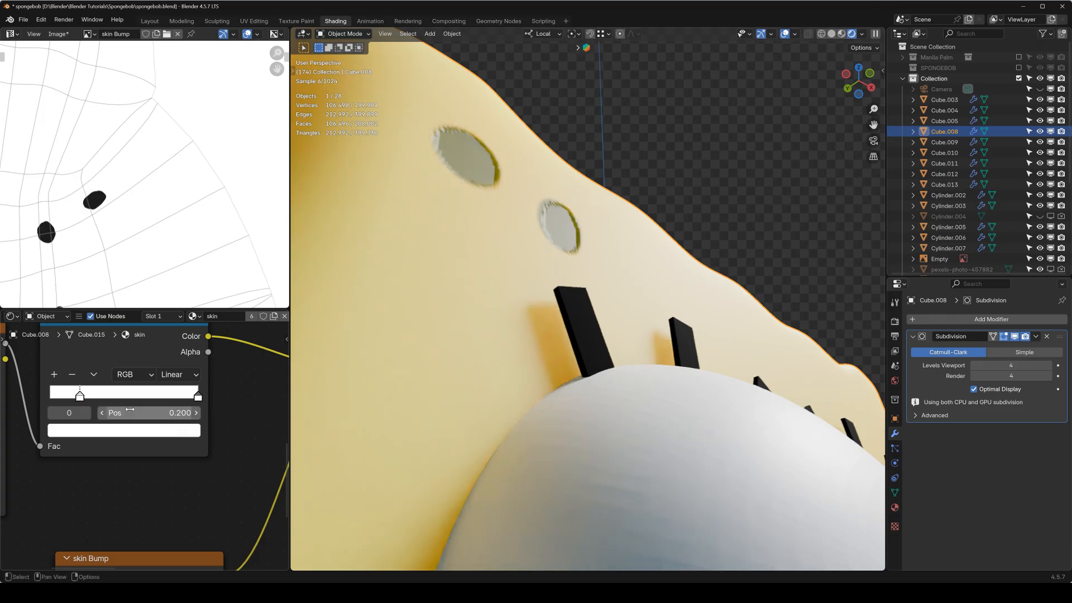
{"action": "left_click", "coordinate": [134, 413]}
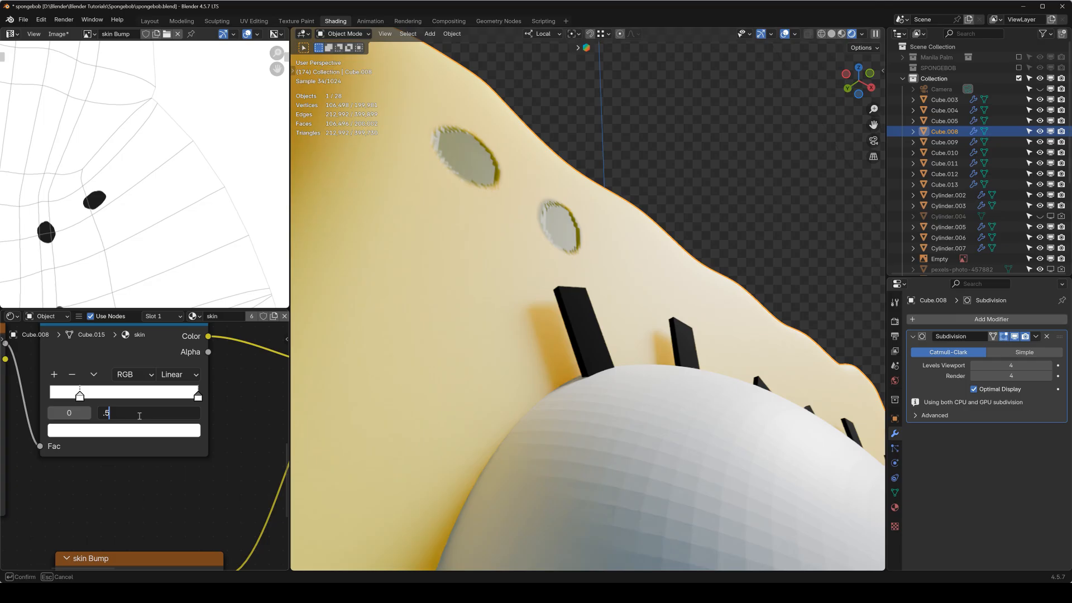
{"action": "key", "text": "Escape"}
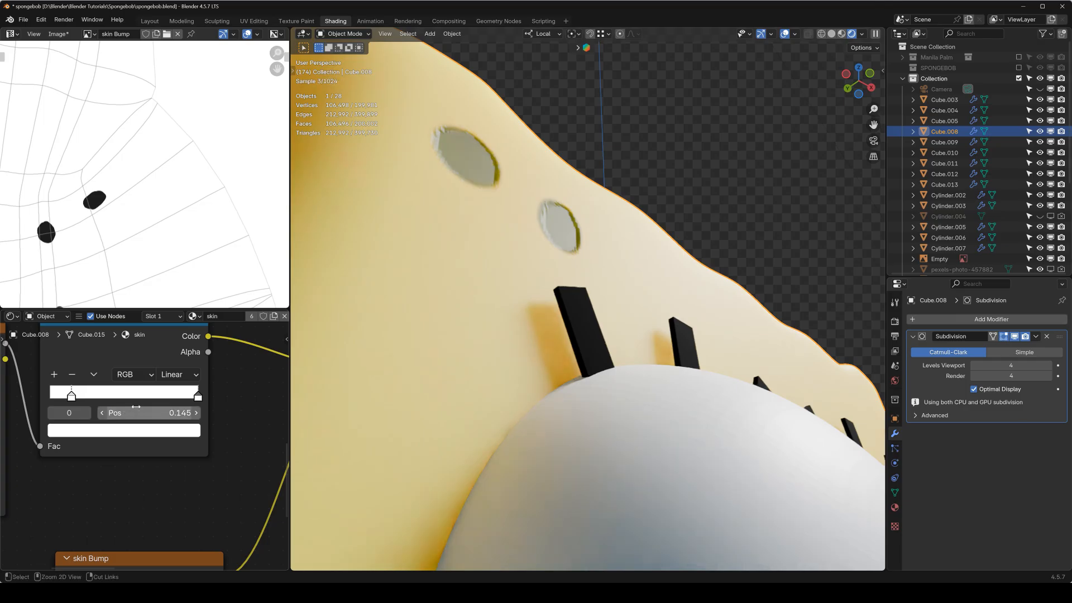
{"action": "left_click_drag", "start_coordinate": [72, 395], "coordinate": [65, 396]}
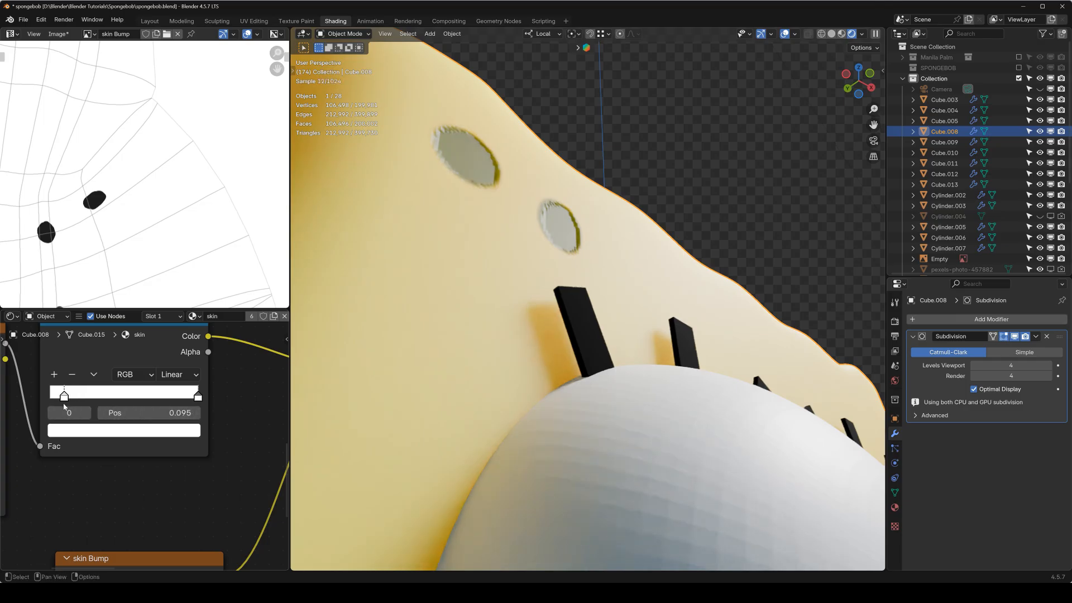
Darken the Color Ramp's first stop slightly below pure white to give the skin a subtle noise bump
{"action": "left_click", "coordinate": [117, 434]}
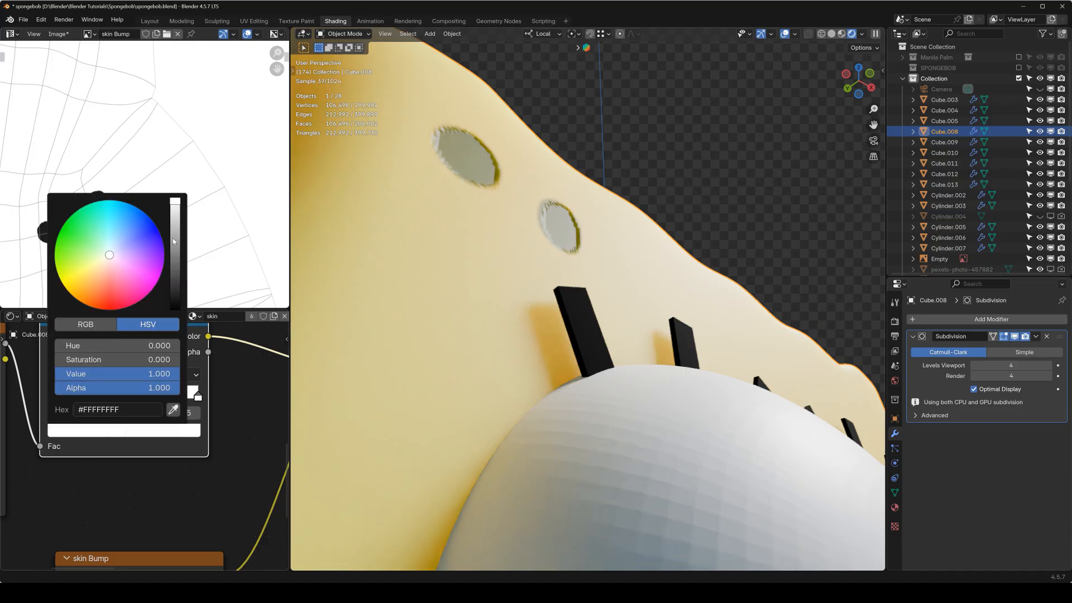
{"action": "left_click_drag", "start_coordinate": [175, 204], "coordinate": [175, 205]}
{"action": "key", "text": "KP_1"}
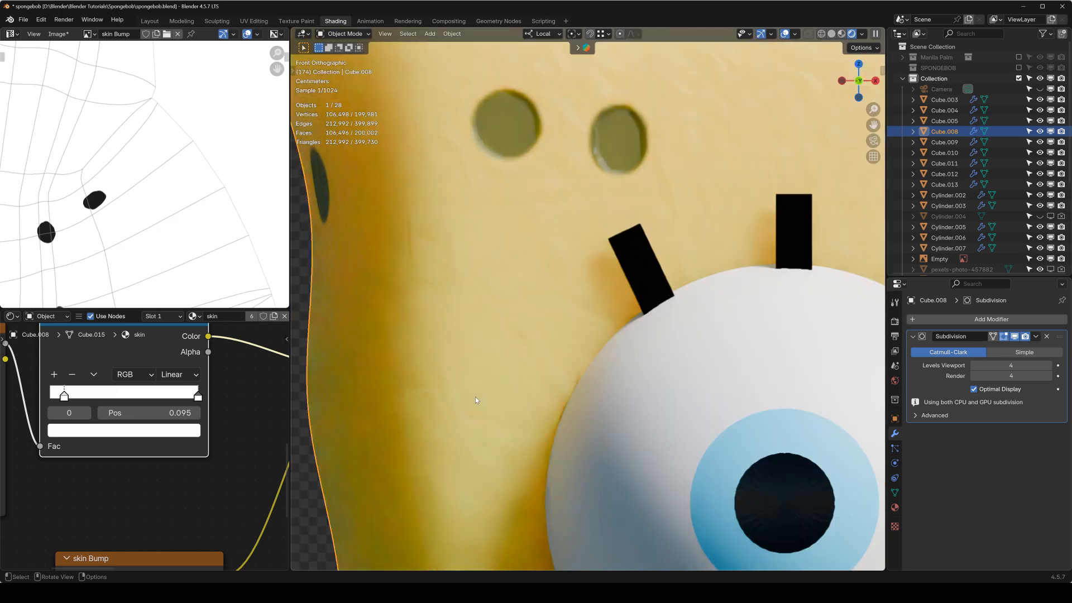
Deselect everything and examine the skin texture and indented spots from an angle and from the front
{"action": "key", "text": "alt+a"}
{"action": "scroll", "coordinate": [577, 347], "scroll_direction": "down", "scroll_amount": 5}
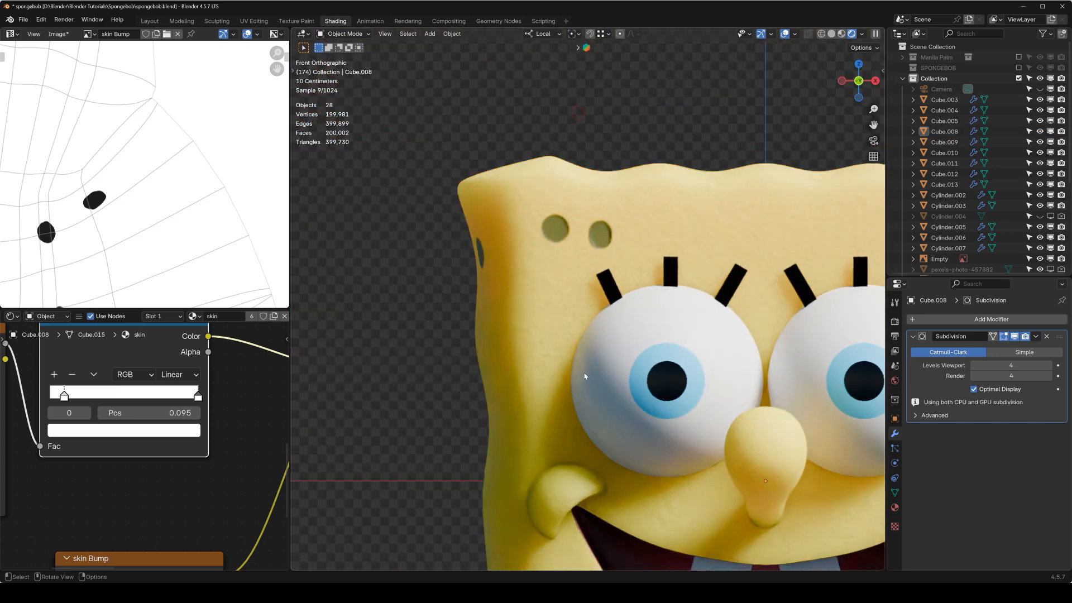
{"action": "middle_click_drag", "start_coordinate": [516, 226], "coordinate": [431, 397]}
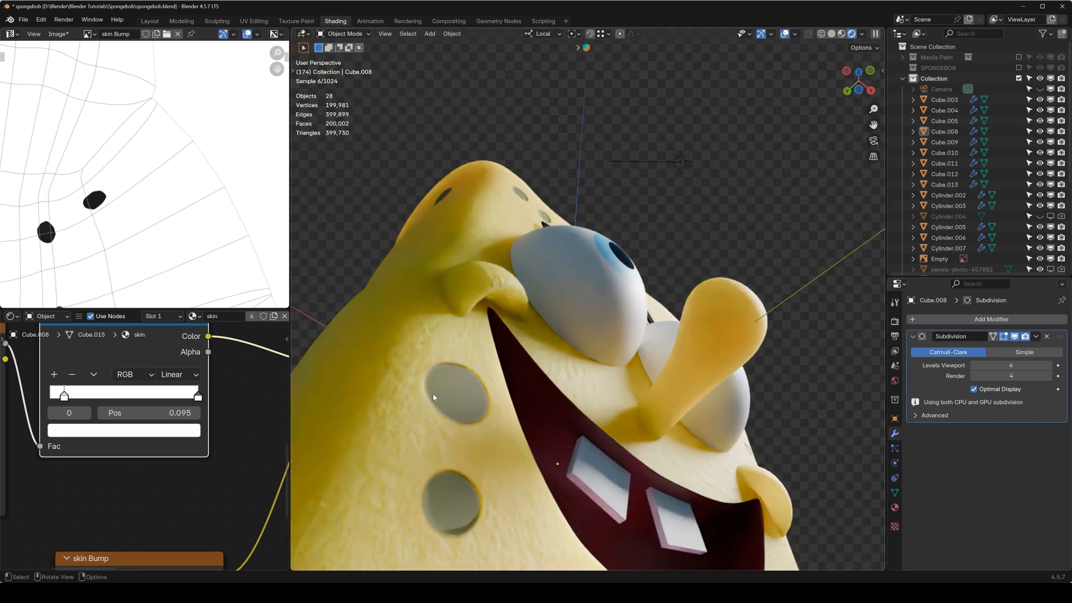
{"action": "middle_click_drag", "start_coordinate": [502, 397], "coordinate": [631, 392]}
{"action": "key", "text": "KP_1"}
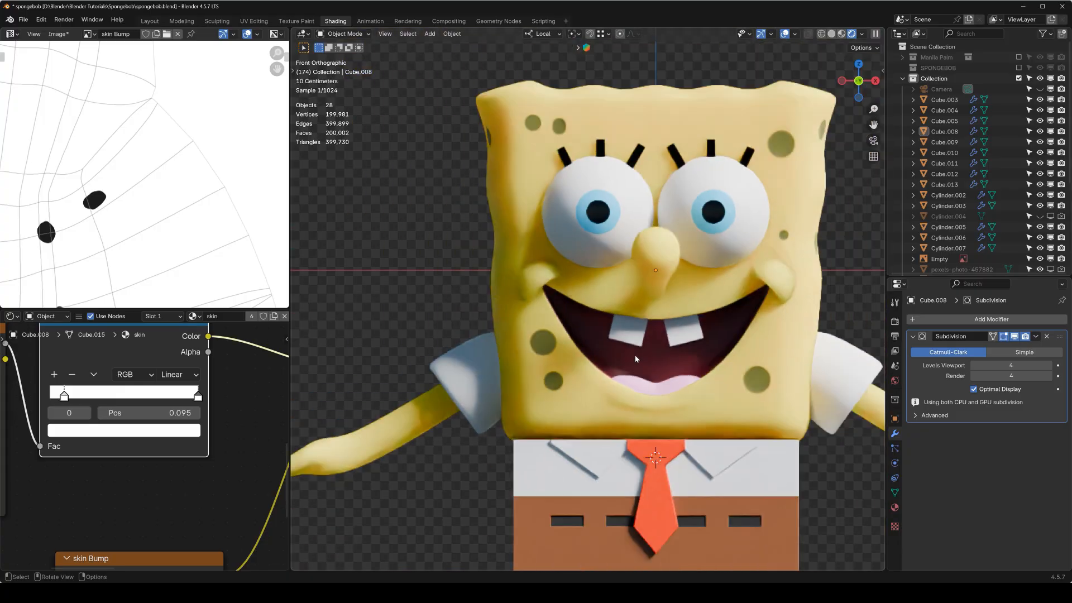
Examine the skin from an angle, then select the eyeball object in front view and compare the face near and far
{"action": "middle_click_drag", "start_coordinate": [738, 264], "coordinate": [709, 262]}
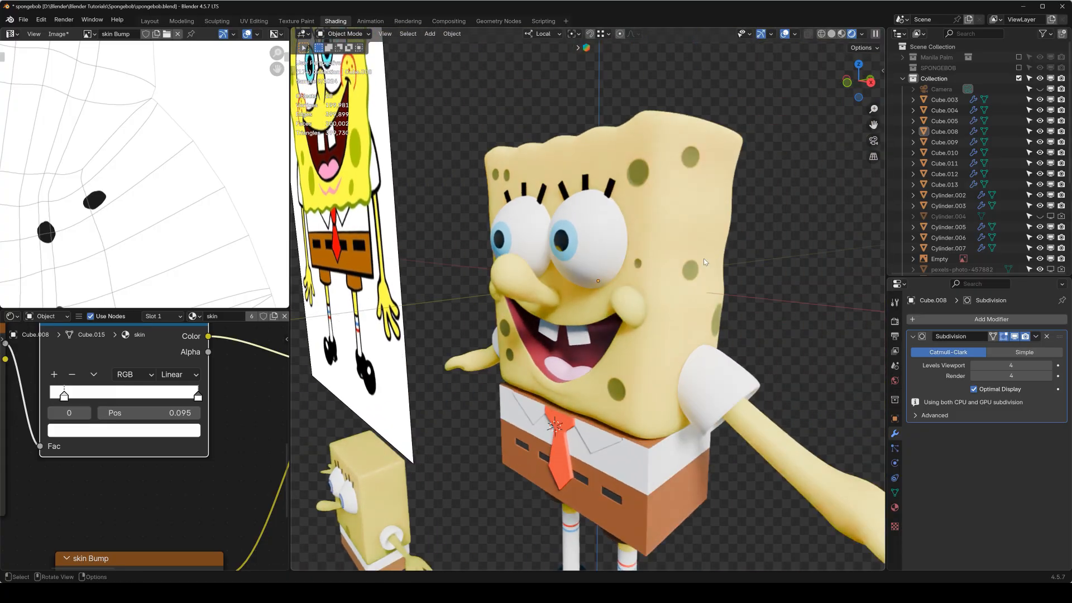
{"action": "scroll", "coordinate": [698, 191], "scroll_direction": "up", "scroll_amount": 8}
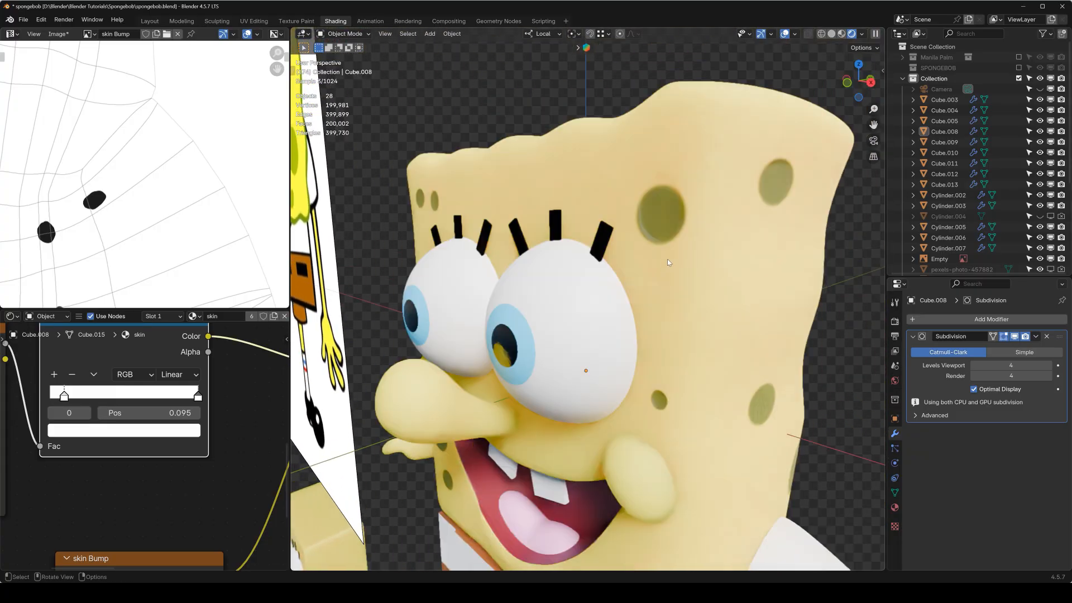
{"action": "key", "text": "KP_1"}
{"action": "scroll", "coordinate": [586, 307], "scroll_direction": "down", "scroll_amount": 4}
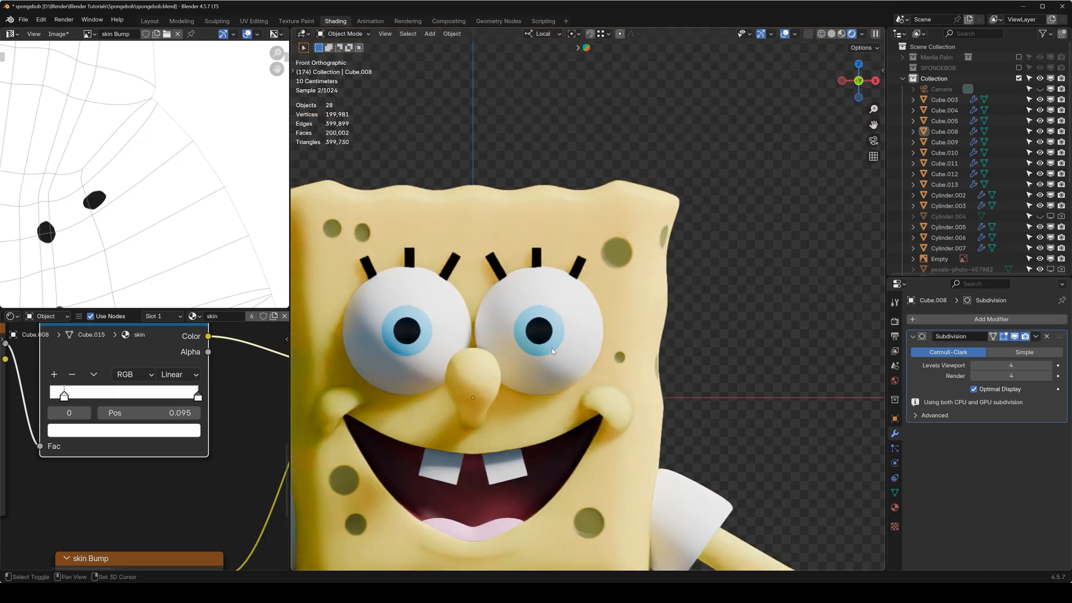
{"action": "middle_click_drag", "start_coordinate": [482, 391], "coordinate": [589, 316], "text": "shift"}
{"action": "left_click", "coordinate": [530, 264]}
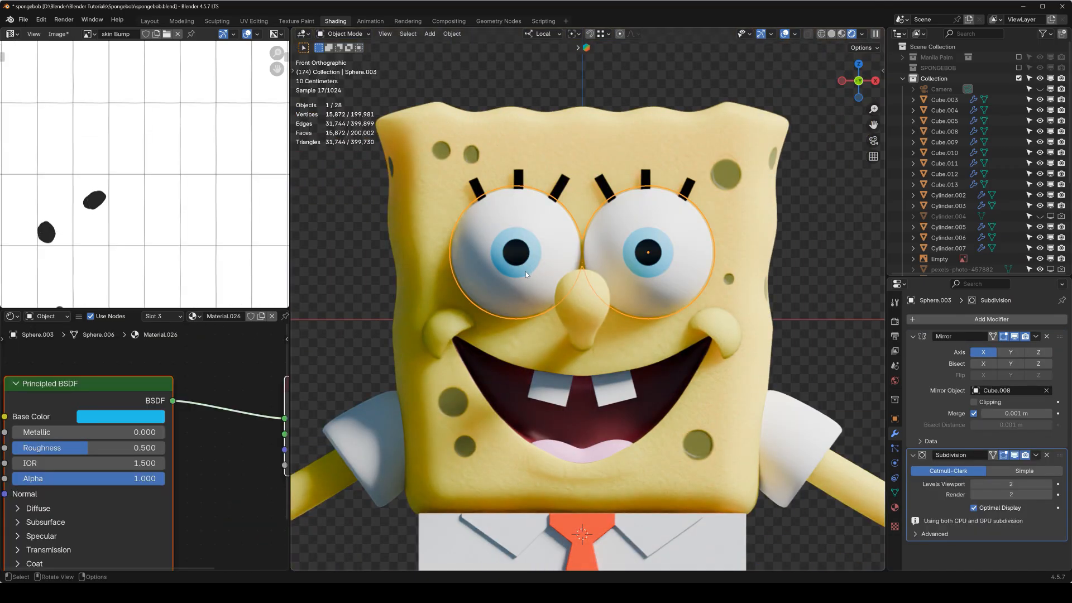
{"action": "scroll", "coordinate": [525, 271], "scroll_direction": "down", "scroll_amount": 3}
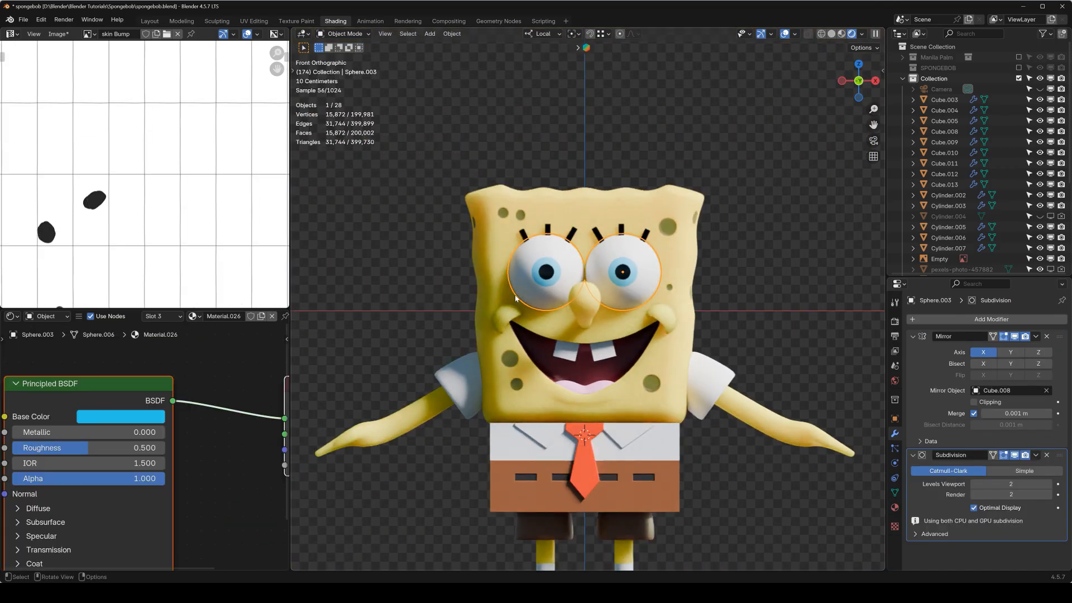
{"action": "scroll", "coordinate": [512, 303], "scroll_direction": "down", "scroll_amount": 3}
{"action": "scroll", "coordinate": [544, 326], "scroll_direction": "up", "scroll_amount": 2}
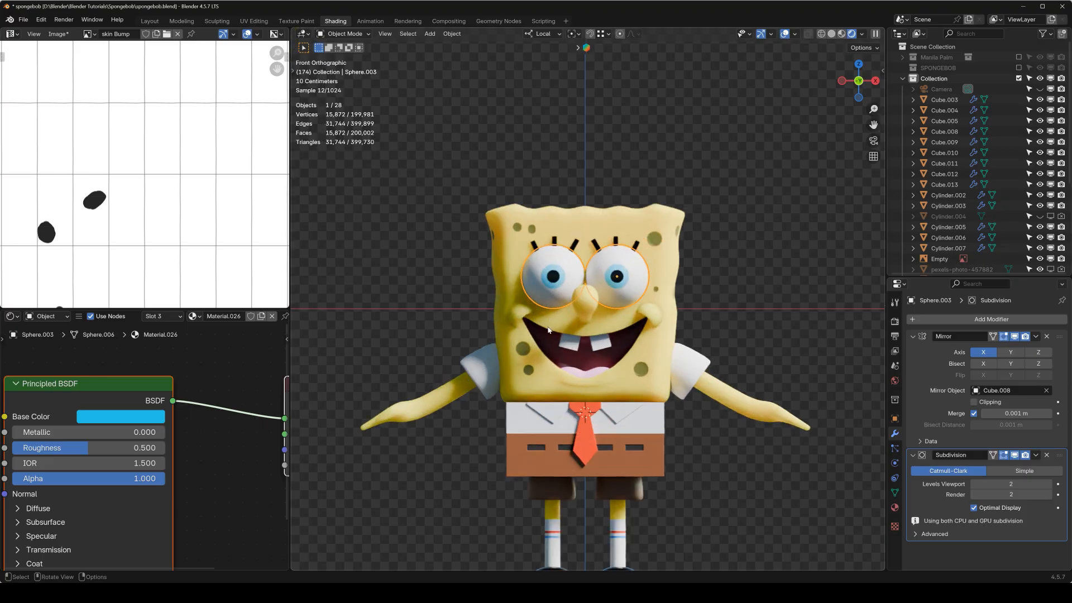
{"action": "scroll", "coordinate": [544, 317], "scroll_direction": "up", "scroll_amount": 7}
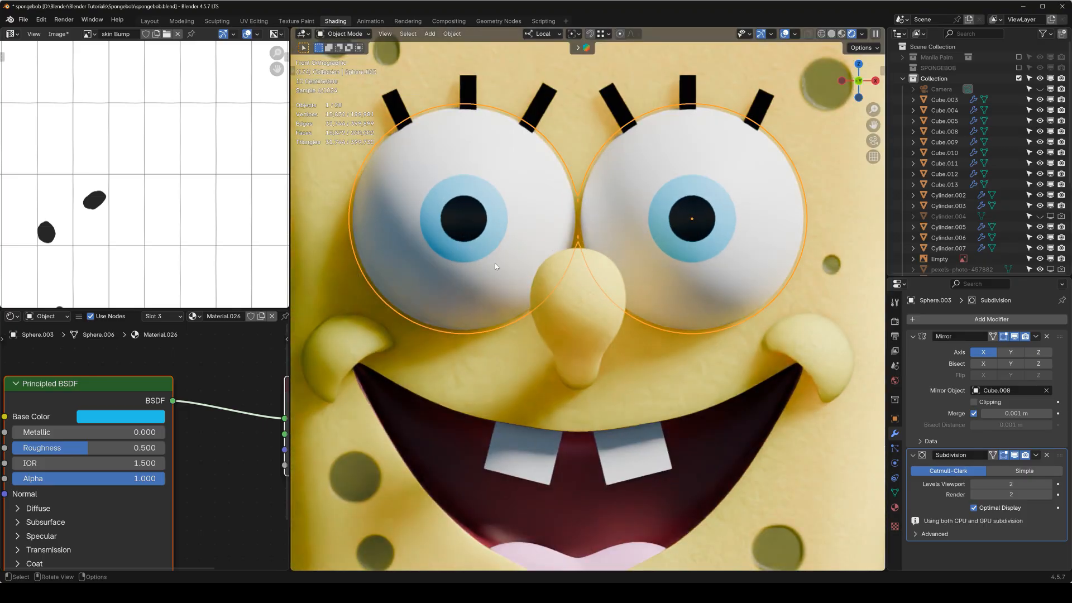
{"action": "scroll", "coordinate": [684, 293], "scroll_direction": "down", "scroll_amount": 4}
Temporarily enable the SPONGEBOB collection, examine the reference character's irises up close, and exclude the collection again
{"action": "left_click", "coordinate": [903, 78]}
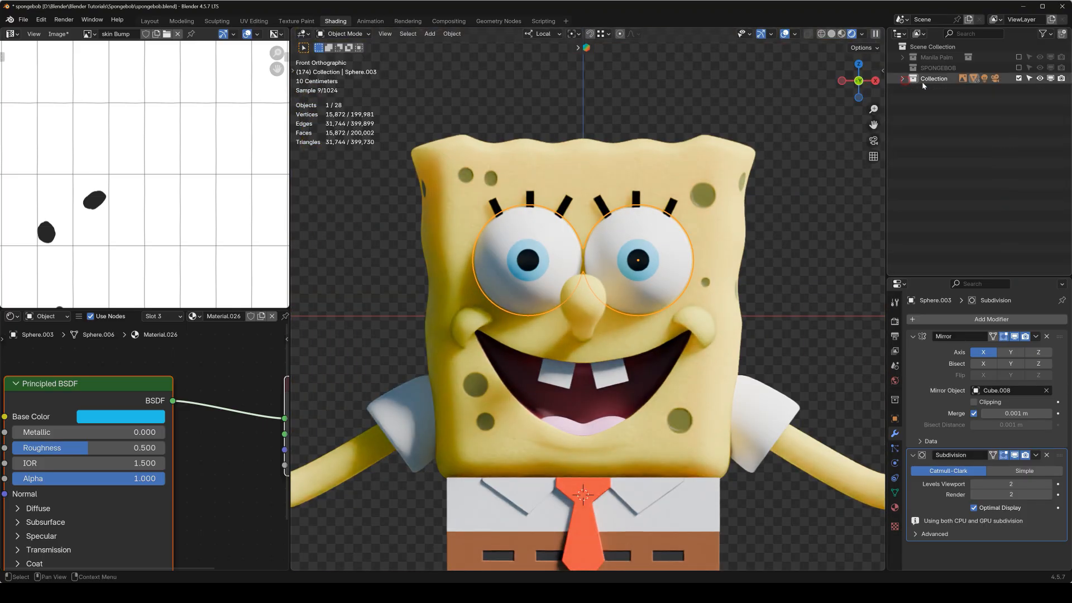
{"action": "left_click", "coordinate": [1018, 68]}
{"action": "scroll", "coordinate": [557, 387], "scroll_direction": "down", "scroll_amount": 2}
{"action": "scroll", "coordinate": [353, 355], "scroll_direction": "up", "scroll_amount": 8}
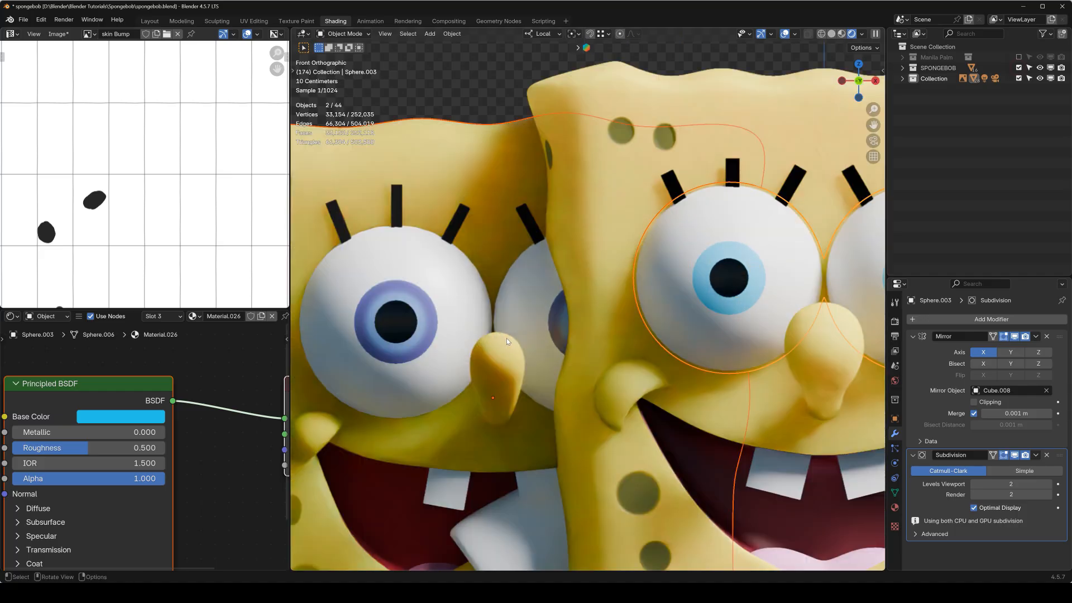
{"action": "scroll", "coordinate": [360, 356], "scroll_direction": "down", "scroll_amount": 7}
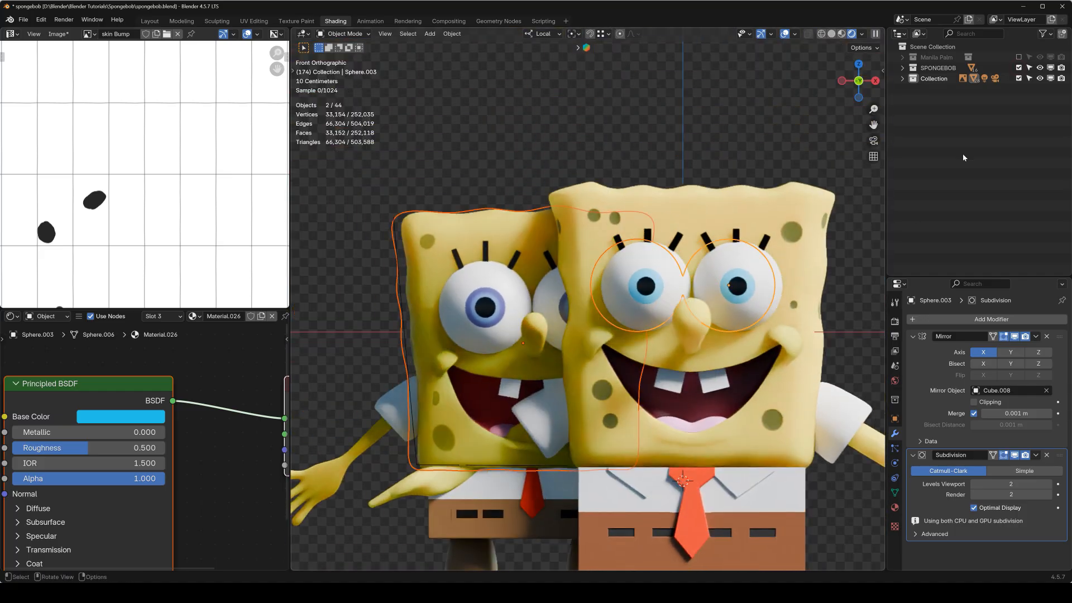
{"action": "left_click", "coordinate": [1018, 68]}
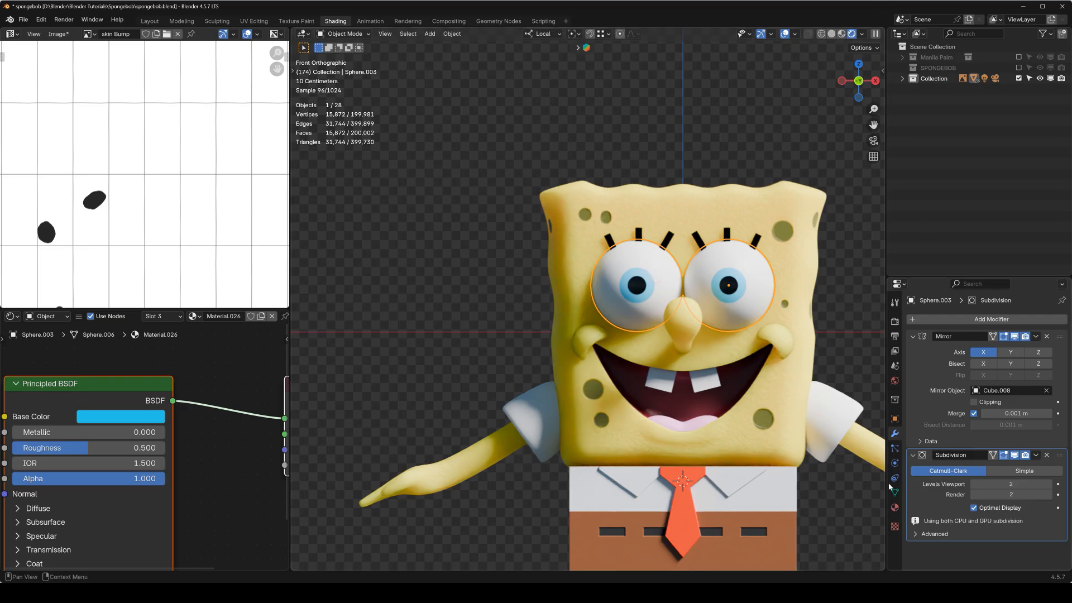
Show the eyeball's material settings and enlarge the node editor to make room for editing the blue iris material, Material.026
{"action": "left_click", "coordinate": [894, 507]}
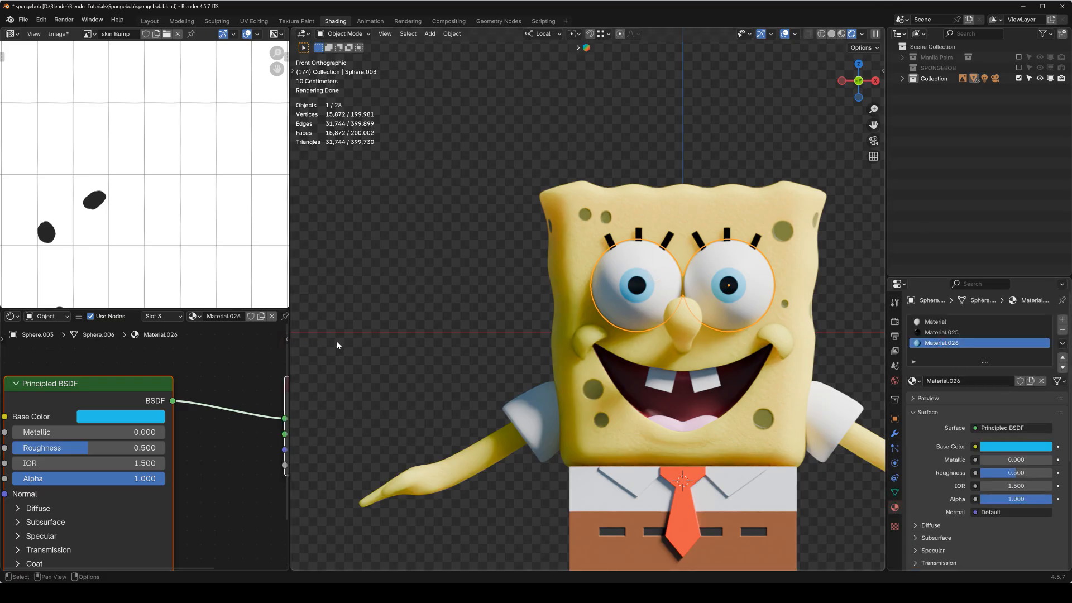
{"action": "left_click_drag", "start_coordinate": [291, 338], "coordinate": [325, 336]}
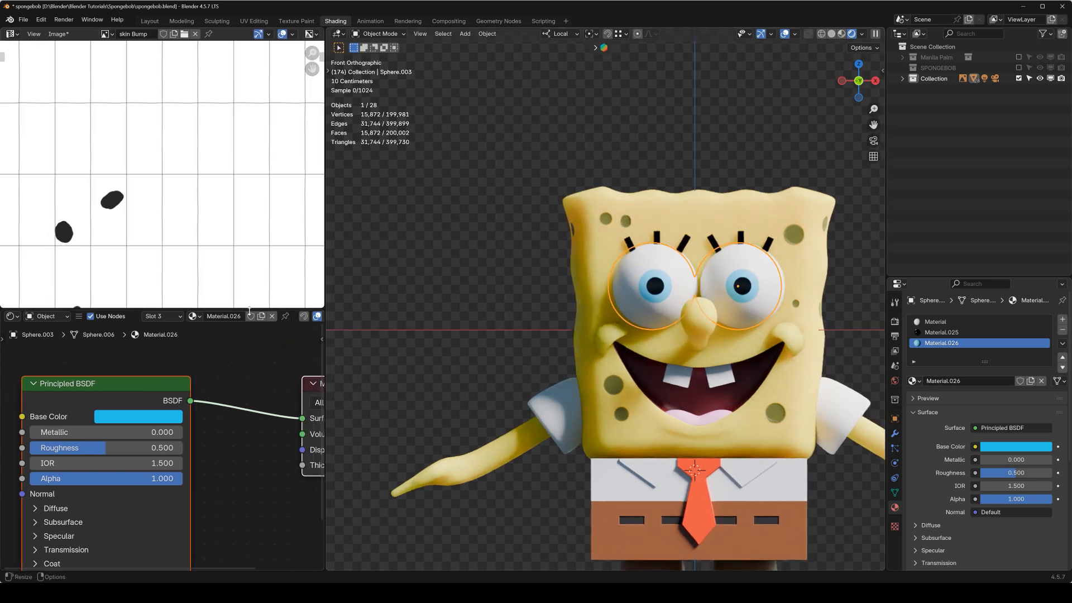
{"action": "left_click_drag", "start_coordinate": [254, 306], "coordinate": [254, 219]}
{"action": "scroll", "coordinate": [85, 412], "scroll_direction": "down", "scroll_amount": 2}
{"action": "middle_click_drag", "start_coordinate": [84, 412], "coordinate": [107, 399]}
{"action": "scroll", "coordinate": [696, 212], "scroll_direction": "up", "scroll_amount": 6}
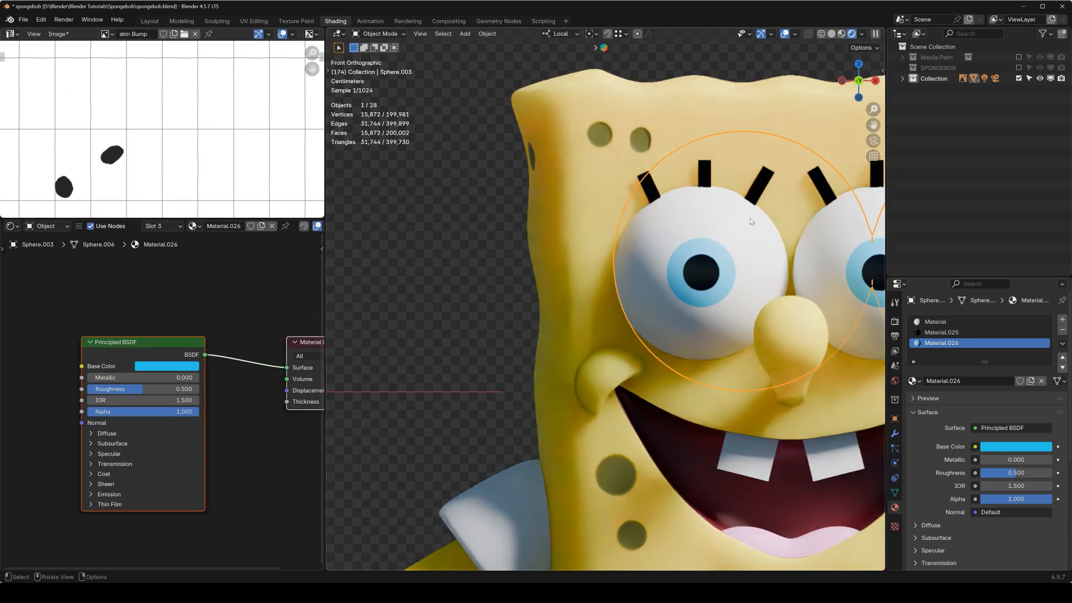
{"action": "scroll", "coordinate": [665, 237], "scroll_direction": "down", "scroll_amount": 4}
{"action": "scroll", "coordinate": [664, 237], "scroll_direction": "up", "scroll_amount": 7}
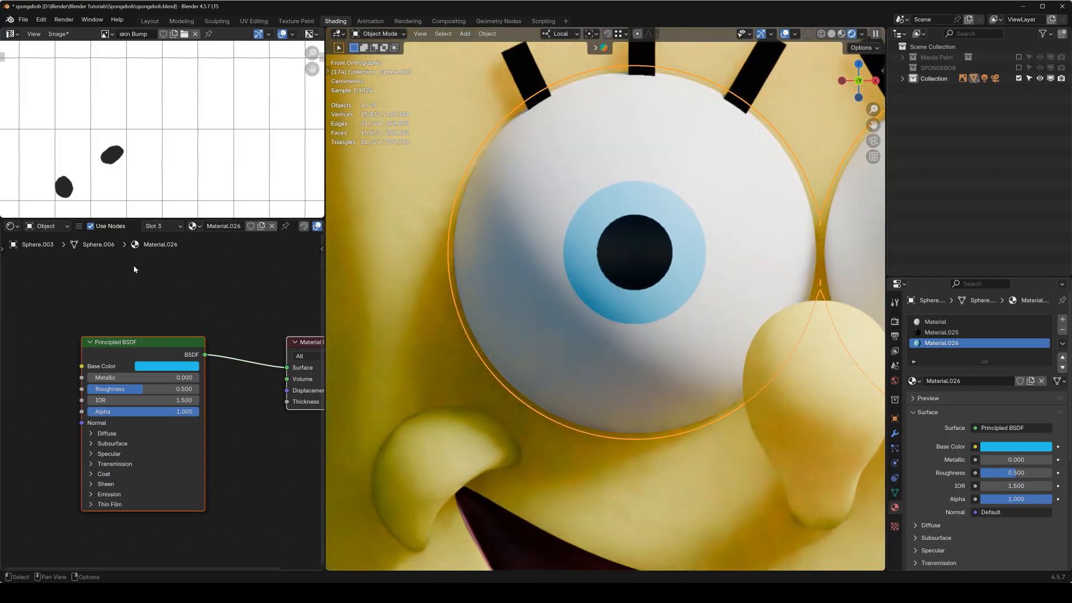
Add a Wave Texture node to the iris material and set its wave type to Rings
{"action": "middle_click_drag", "start_coordinate": [3, 379], "coordinate": [162, 369]}
{"action": "key", "text": "shift+a"}
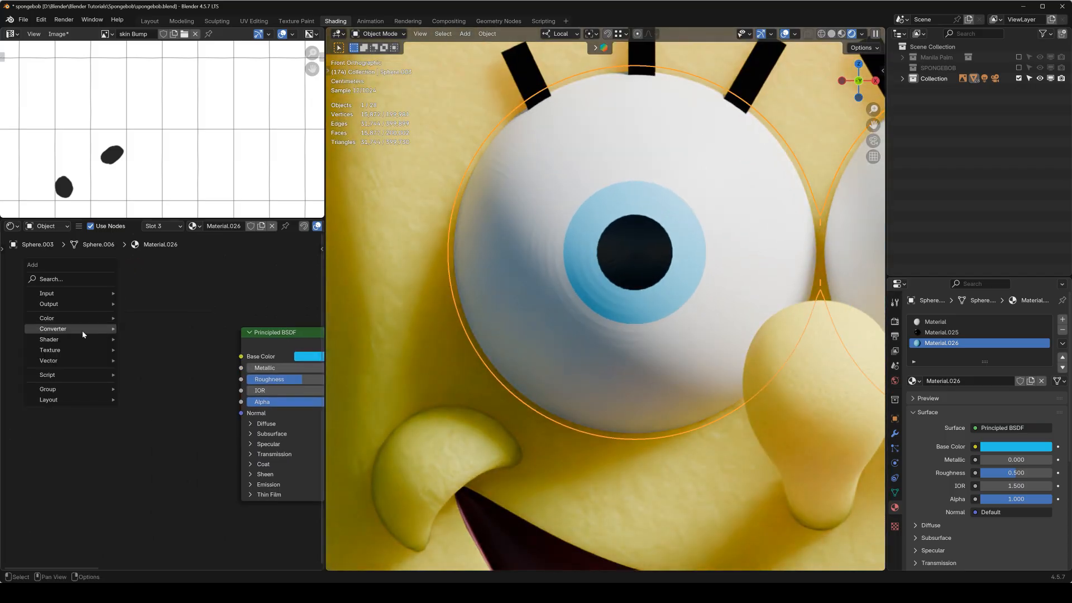
{"action": "mouse_move", "coordinate": [68, 349]}
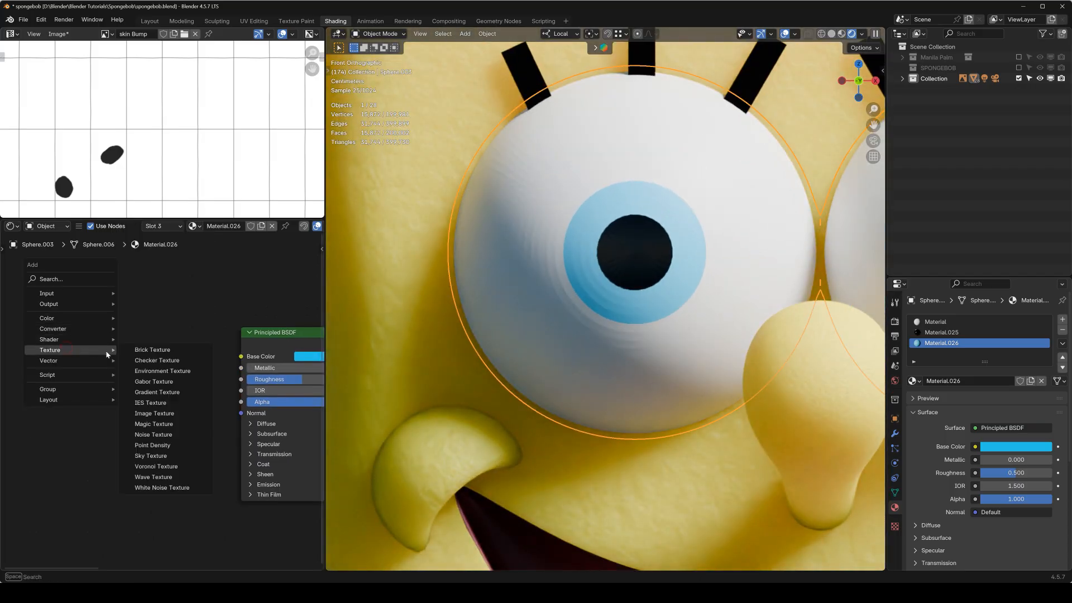
{"action": "left_click", "coordinate": [159, 470]}
{"action": "left_click", "coordinate": [40, 401]}
{"action": "middle_click_drag", "start_coordinate": [41, 401], "coordinate": [136, 349]}
{"action": "left_click", "coordinate": [136, 346]}
{"action": "left_click", "coordinate": [133, 334]}
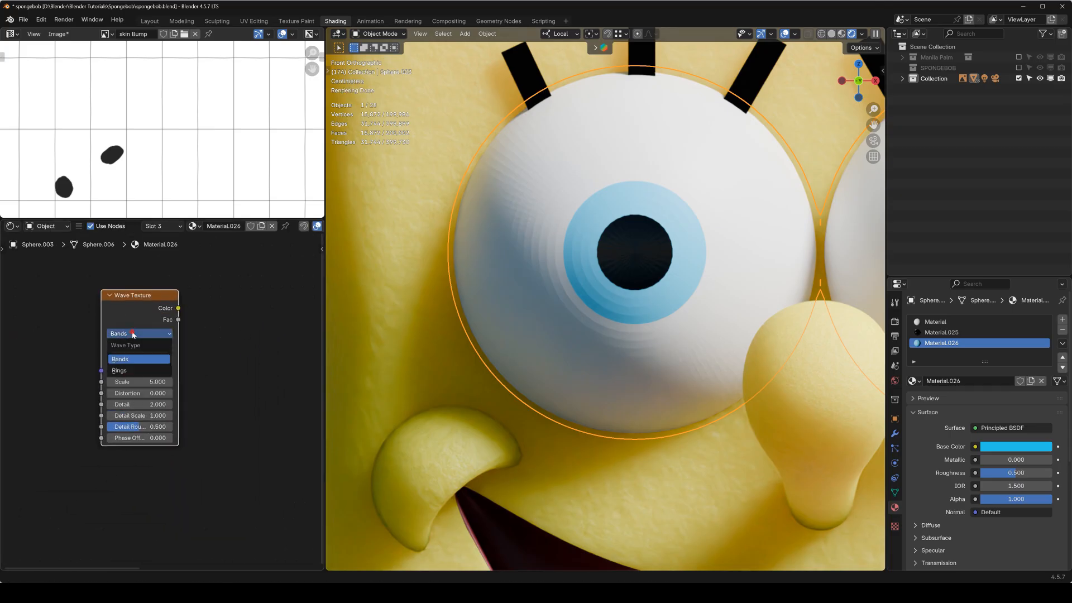
{"action": "left_click", "coordinate": [129, 371]}
{"action": "middle_click_drag", "start_coordinate": [226, 298], "coordinate": [154, 297]}
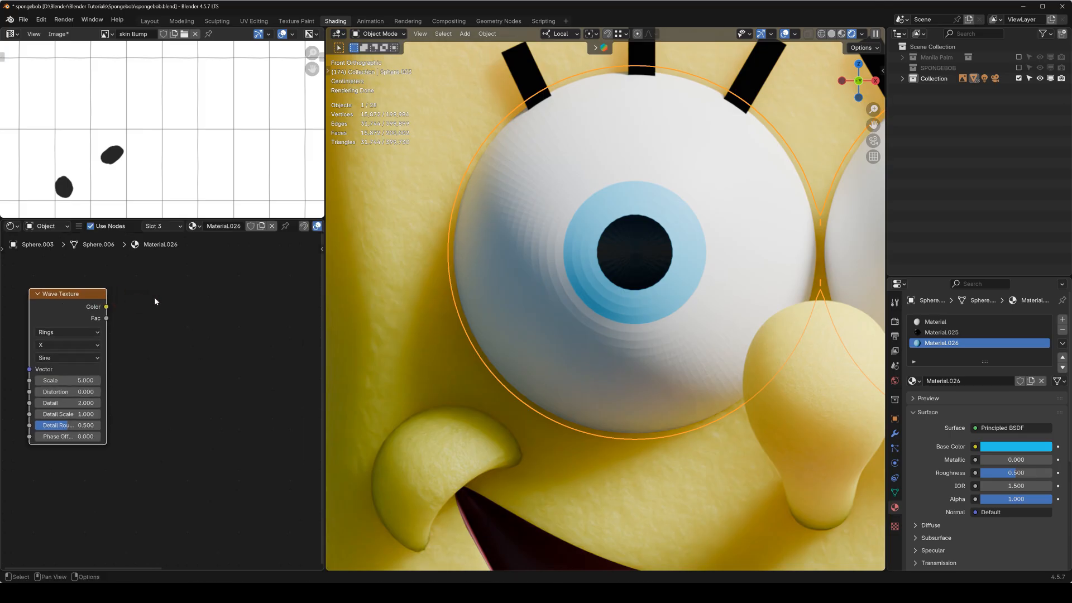
Add a Color Ramp fed by the Wave Texture's Color output and preview its result on the iris
{"action": "key", "text": "shift+a"}
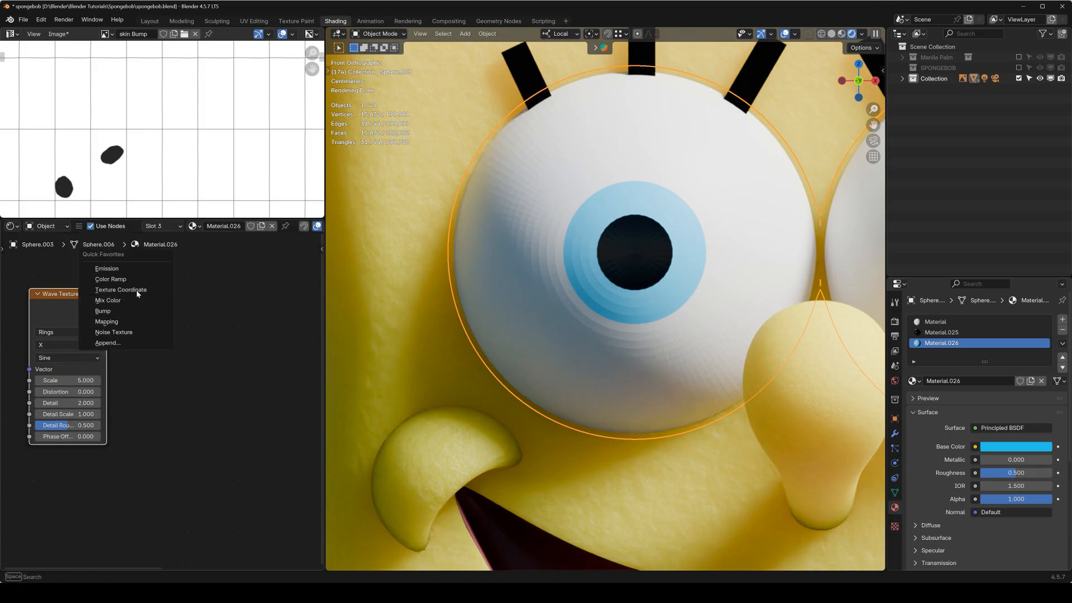
{"action": "left_click", "coordinate": [140, 288]}
{"action": "left_click", "coordinate": [150, 303]}
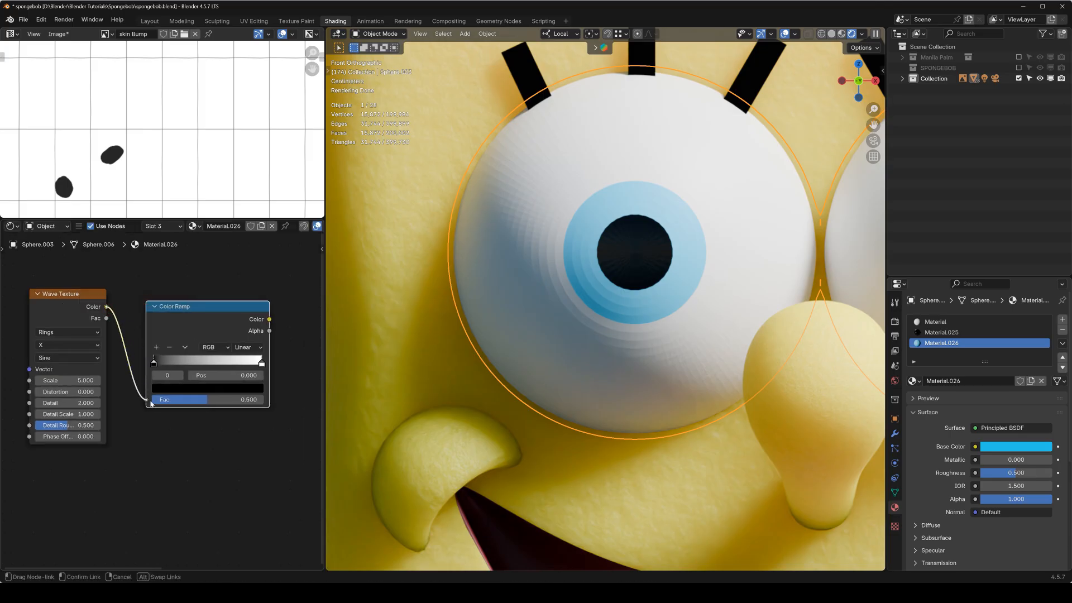
{"action": "left_click_drag", "start_coordinate": [150, 403], "coordinate": [146, 400]}
{"action": "left_click", "coordinate": [211, 355], "text": "ctrl+shift"}
Add a Texture Coordinate node and connect its Generated output to the Wave Texture's Vector input
{"action": "scroll", "coordinate": [149, 412], "scroll_direction": "up", "scroll_amount": 1}
{"action": "middle_click_drag", "start_coordinate": [173, 408], "coordinate": [264, 407]}
{"action": "scroll", "coordinate": [162, 395], "scroll_direction": "down", "scroll_amount": 2}
{"action": "middle_click_drag", "start_coordinate": [112, 374], "coordinate": [186, 372]}
{"action": "key", "text": "q"}
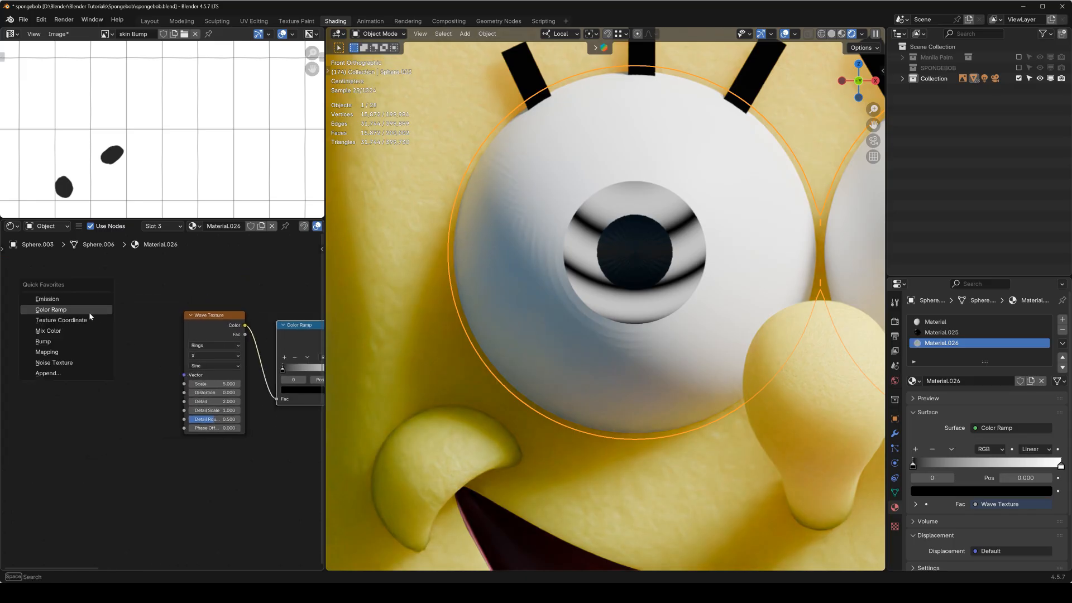
{"action": "left_click", "coordinate": [84, 320]}
{"action": "left_click", "coordinate": [18, 321]}
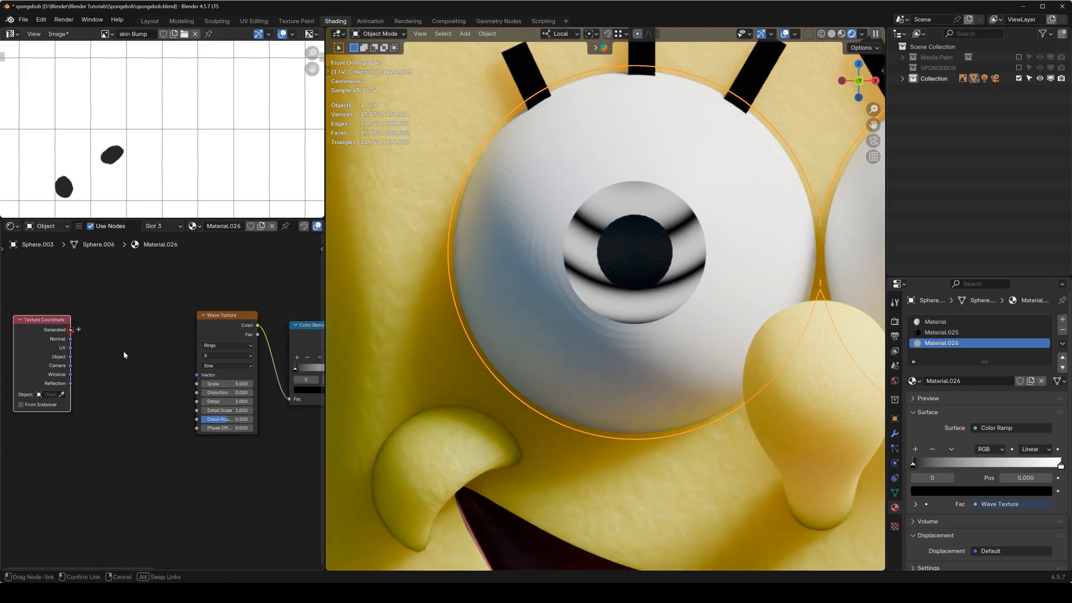
{"action": "left_click_drag", "start_coordinate": [194, 375], "coordinate": [195, 375]}
Insert a Mapping node between the Texture Coordinate and Wave Texture nodes
{"action": "key", "text": "shift+a"}
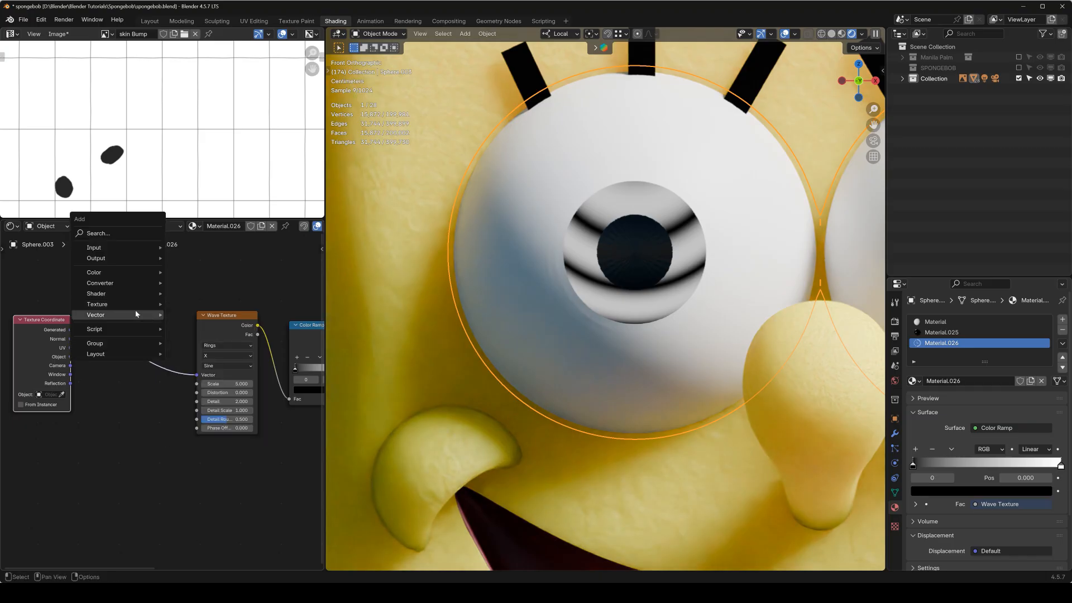
{"action": "mouse_move", "coordinate": [147, 314]}
{"action": "left_click", "coordinate": [211, 340]}
{"action": "left_click", "coordinate": [158, 395]}
Set the Mapping node's location to Y -0.33 m and Z 4.19 m to ring the pupil
{"action": "scroll", "coordinate": [162, 390], "scroll_direction": "up", "scroll_amount": 3}
{"action": "scroll", "coordinate": [162, 389], "scroll_direction": "up", "scroll_amount": 2}
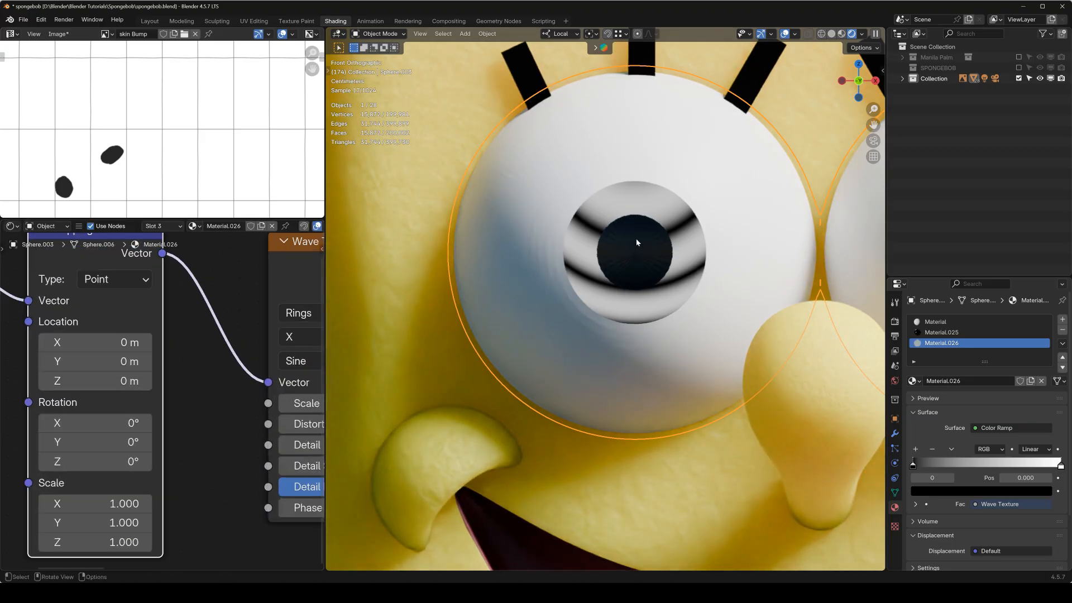
{"action": "mouse_move", "coordinate": [87, 361]}
{"action": "left_mouse_down"}
{"action": "mouse_move", "coordinate": [64, 361]}
{"action": "mouse_move", "coordinate": [87, 381]}
{"action": "mouse_move", "coordinate": [78, 381]}
{"action": "mouse_move", "coordinate": [112, 380]}
{"action": "mouse_move", "coordinate": [85, 378]}
{"action": "mouse_move", "coordinate": [101, 378]}
{"action": "mouse_move", "coordinate": [89, 381]}
{"action": "mouse_move", "coordinate": [89, 362]}
{"action": "mouse_move", "coordinate": [80, 361]}
{"action": "mouse_move", "coordinate": [109, 361]}
{"action": "mouse_move", "coordinate": [72, 343]}
{"action": "left_mouse_up"}
{"action": "key", "text": "Escape"}
{"action": "key", "text": "Escape"}
{"action": "left_click_drag", "start_coordinate": [80, 381], "coordinate": [127, 376]}
{"action": "middle_click_drag", "start_coordinate": [704, 243], "coordinate": [702, 213]}
{"action": "scroll", "coordinate": [189, 356], "scroll_direction": "down", "scroll_amount": 1}
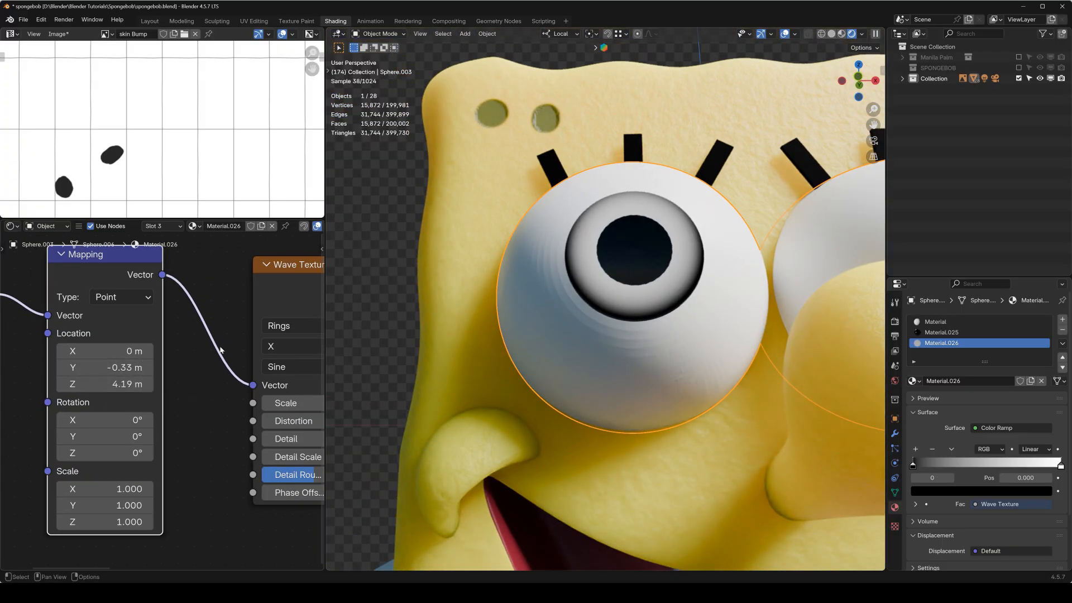
Move the Color Ramp's black stop to position 0.121 and check the iris ring in front view
{"action": "scroll", "coordinate": [223, 350], "scroll_direction": "down", "scroll_amount": 6}
{"action": "middle_click_drag", "start_coordinate": [279, 357], "coordinate": [14, 344]}
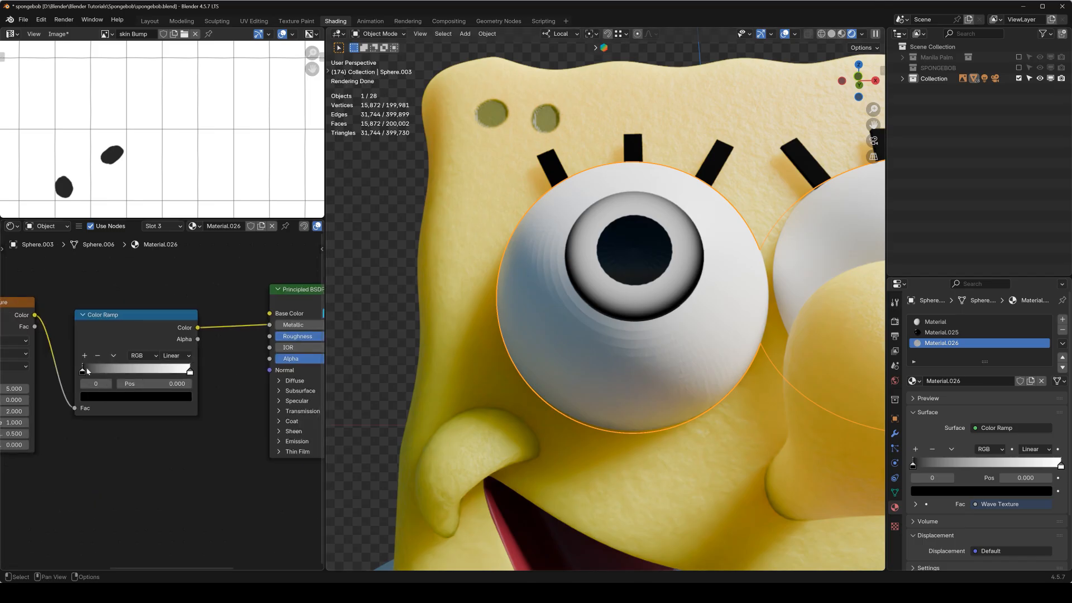
{"action": "left_click_drag", "start_coordinate": [87, 369], "coordinate": [94, 368]}
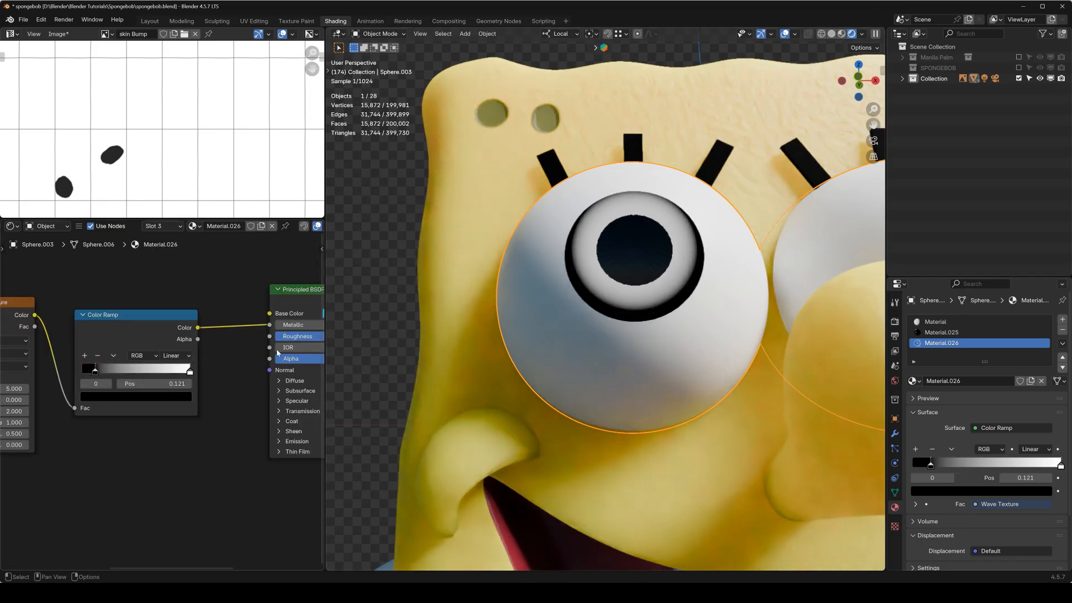
{"action": "key", "text": "KP_1"}
{"action": "middle_click_drag", "start_coordinate": [636, 233], "coordinate": [645, 285], "text": "shift"}
{"action": "key", "text": "KP_1"}
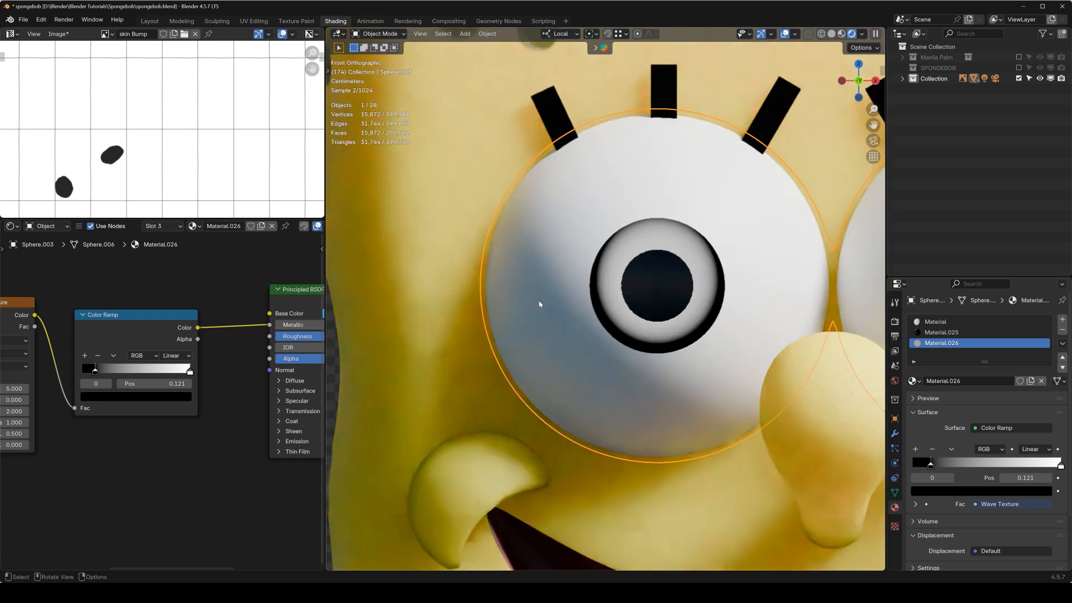
Set the Mapping node's Y location to -0.5 m, after trying -0.35 m and -0.45 m, to centre the iris ring on the pupil
{"action": "middle_click_drag", "start_coordinate": [145, 366], "coordinate": [310, 352]}
{"action": "scroll", "coordinate": [150, 393], "scroll_direction": "up", "scroll_amount": 9}
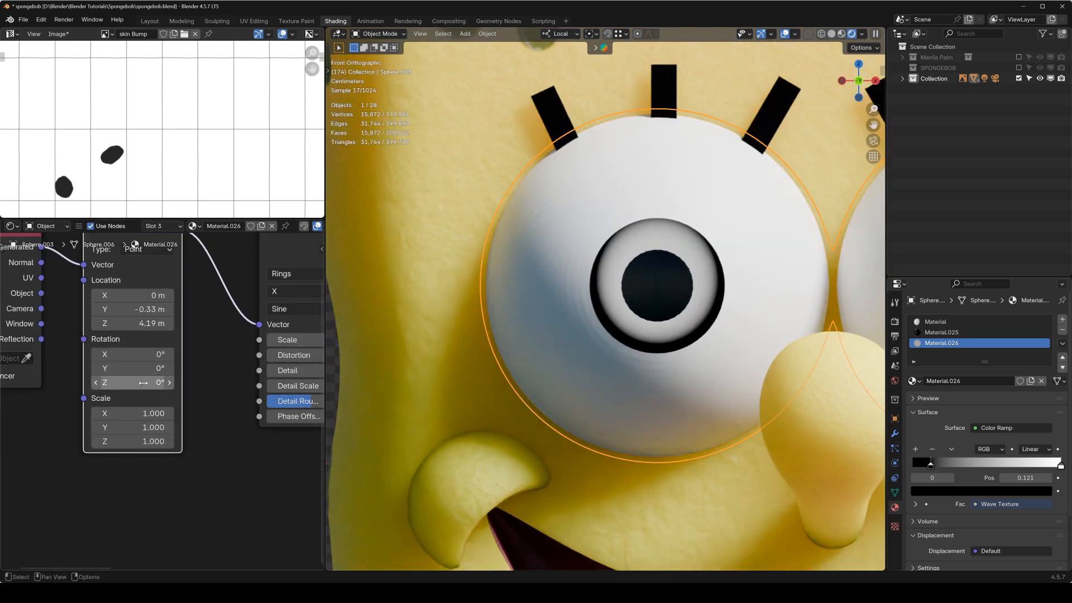
{"action": "scroll", "coordinate": [140, 377], "scroll_direction": "up", "scroll_amount": 2}
{"action": "middle_click_drag", "start_coordinate": [156, 319], "coordinate": [163, 415]}
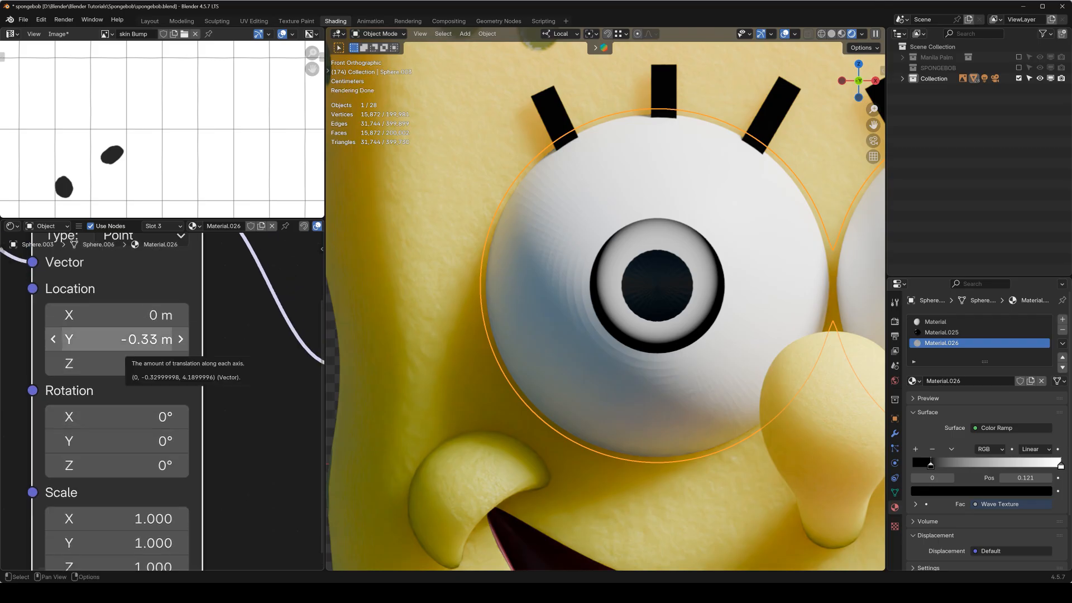
{"action": "left_click", "coordinate": [141, 344]}
{"action": "type", "text": "-.35"}
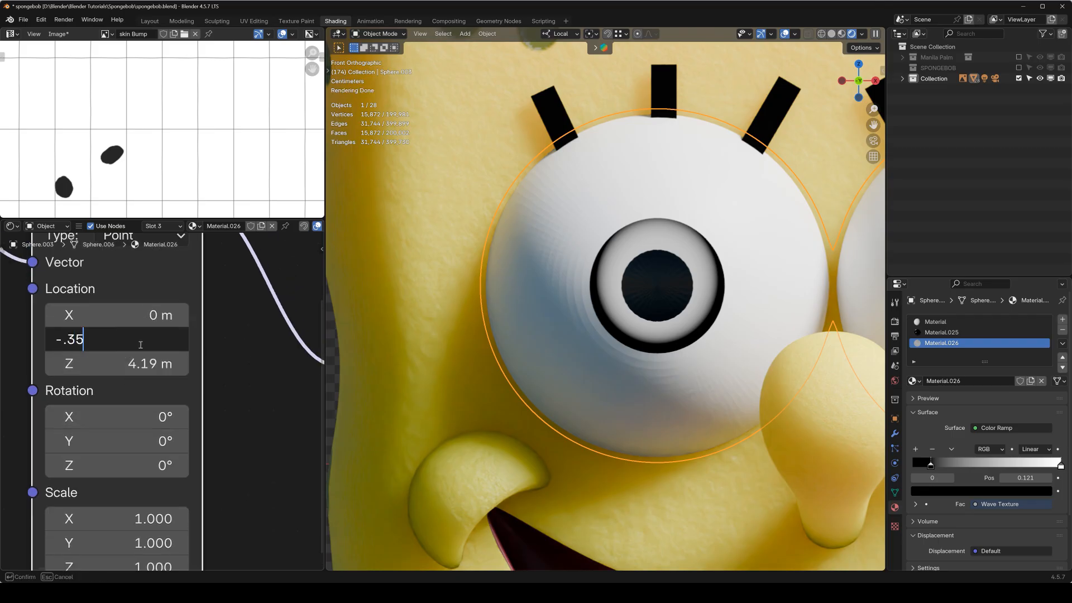
{"action": "key", "text": "Return"}
{"action": "left_click", "coordinate": [140, 344]}
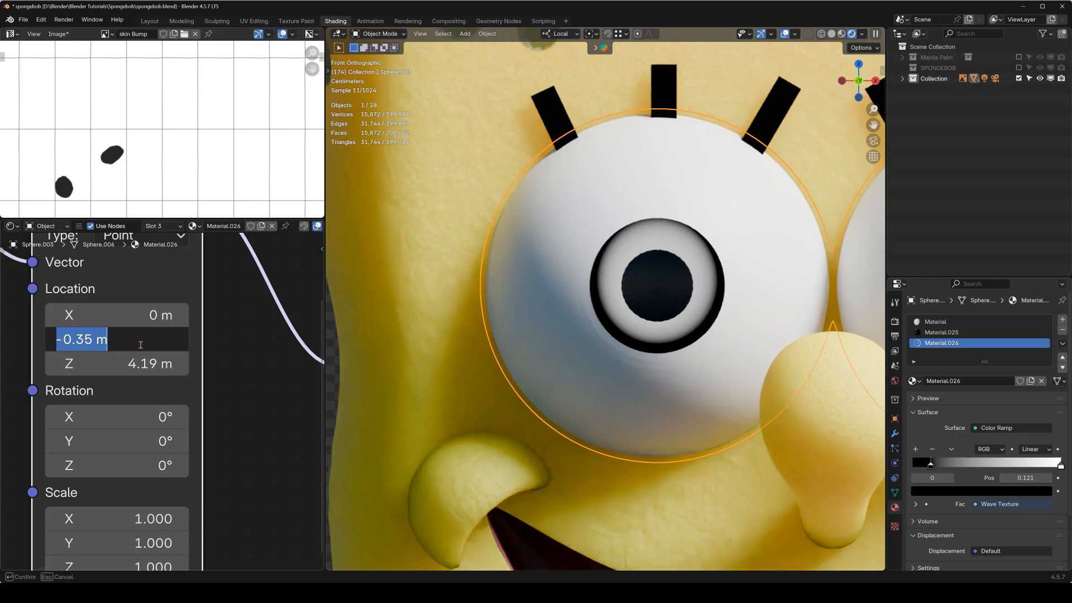
{"action": "key", "text": "Return"}
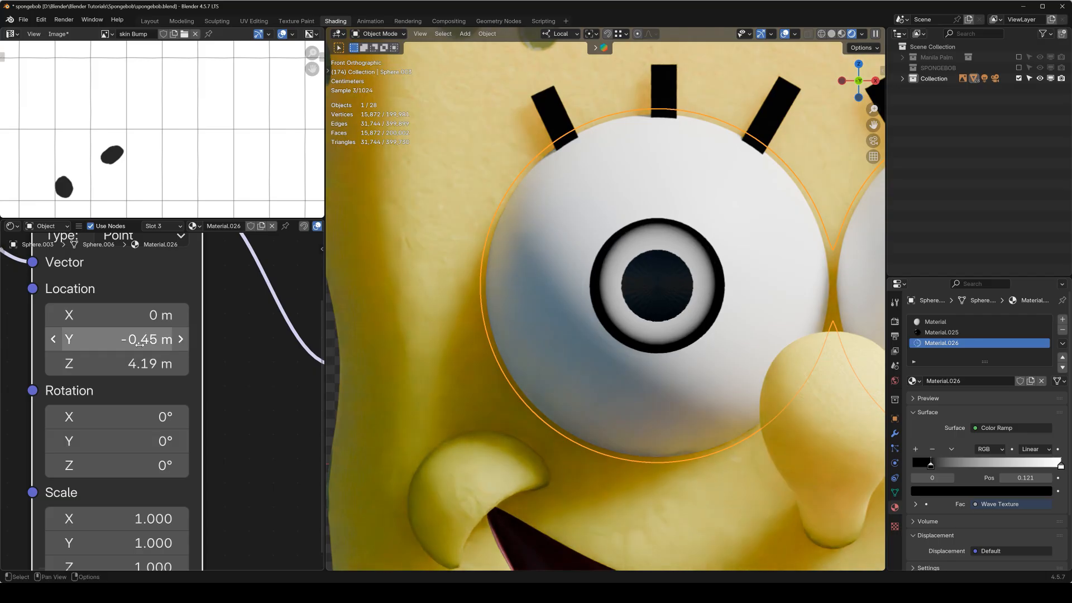
{"action": "left_click", "coordinate": [140, 344]}
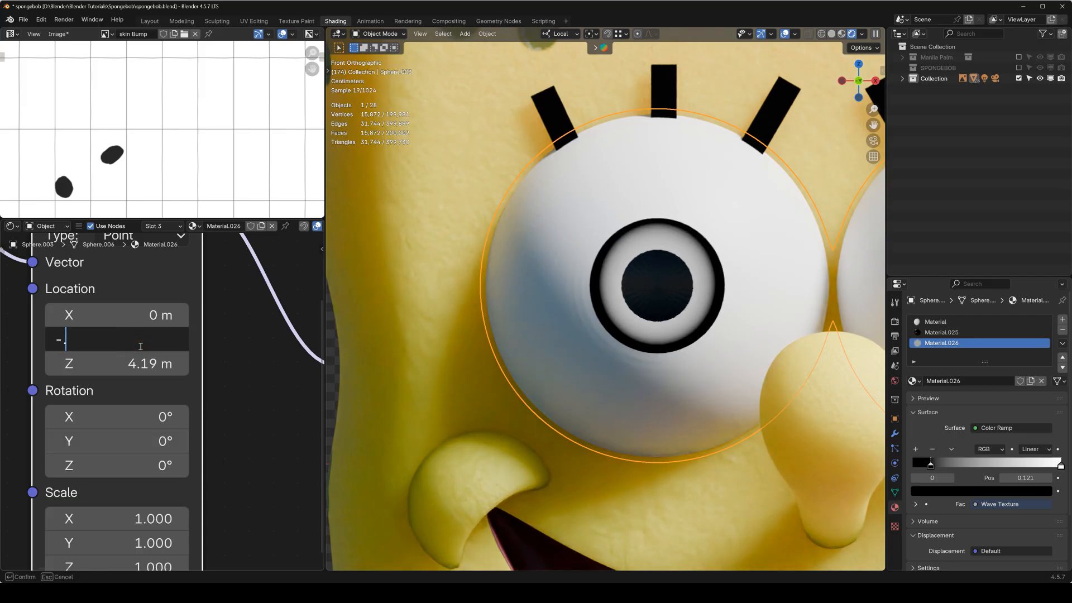
{"action": "key", "text": "Return"}
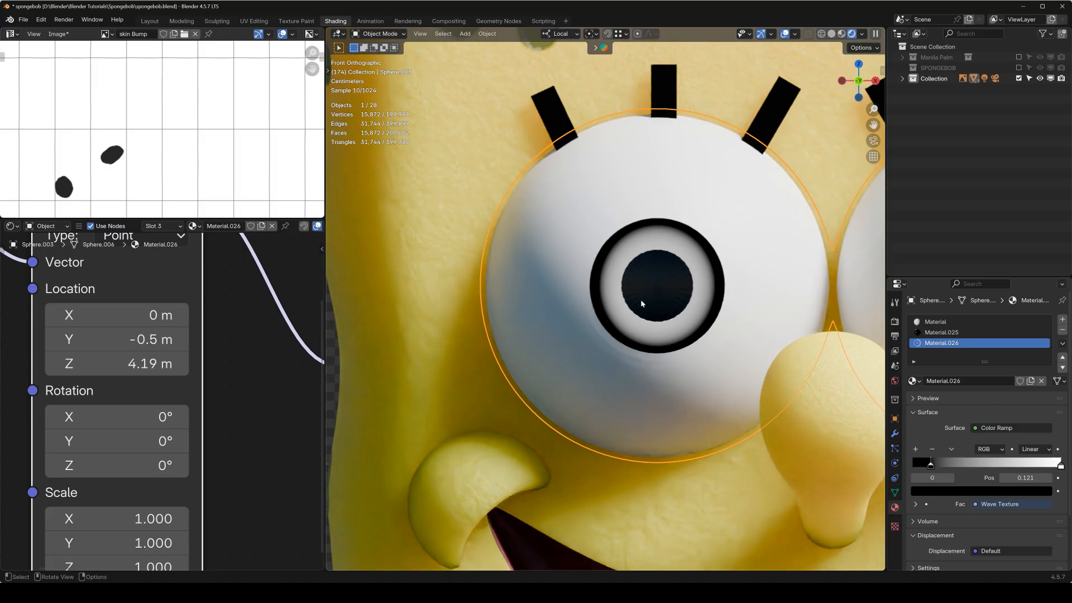
{"action": "scroll", "coordinate": [641, 299], "scroll_direction": "down", "scroll_amount": 4}
{"action": "scroll", "coordinate": [657, 290], "scroll_direction": "up", "scroll_amount": 6}
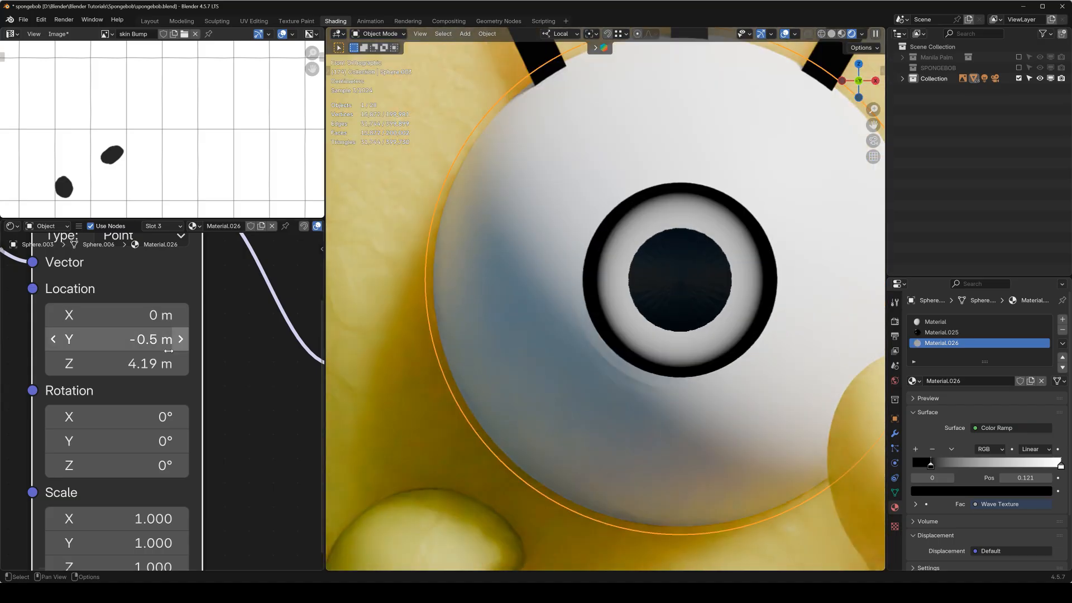
Add a third stop to the Color Ramp and move it to position 0.762
{"action": "scroll", "coordinate": [167, 379], "scroll_direction": "down", "scroll_amount": 8}
{"action": "middle_click_drag", "start_coordinate": [306, 359], "coordinate": [82, 366]}
{"action": "middle_click_drag", "start_coordinate": [212, 388], "coordinate": [106, 375]}
{"action": "scroll", "coordinate": [106, 375], "scroll_direction": "up", "scroll_amount": 1}
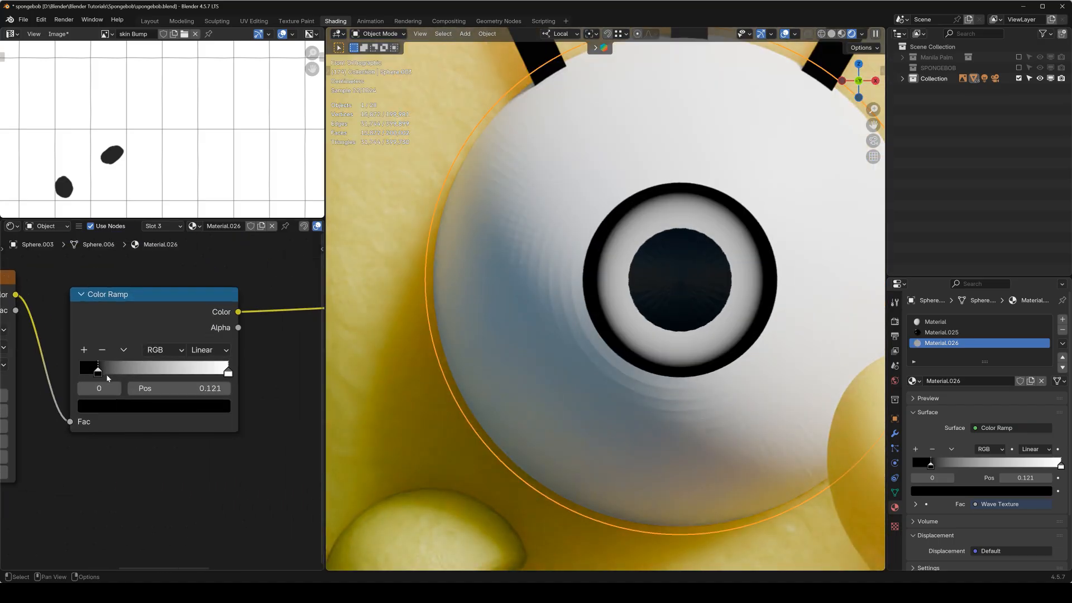
{"action": "scroll", "coordinate": [106, 376], "scroll_direction": "up", "scroll_amount": 2}
{"action": "left_click", "coordinate": [55, 332]}
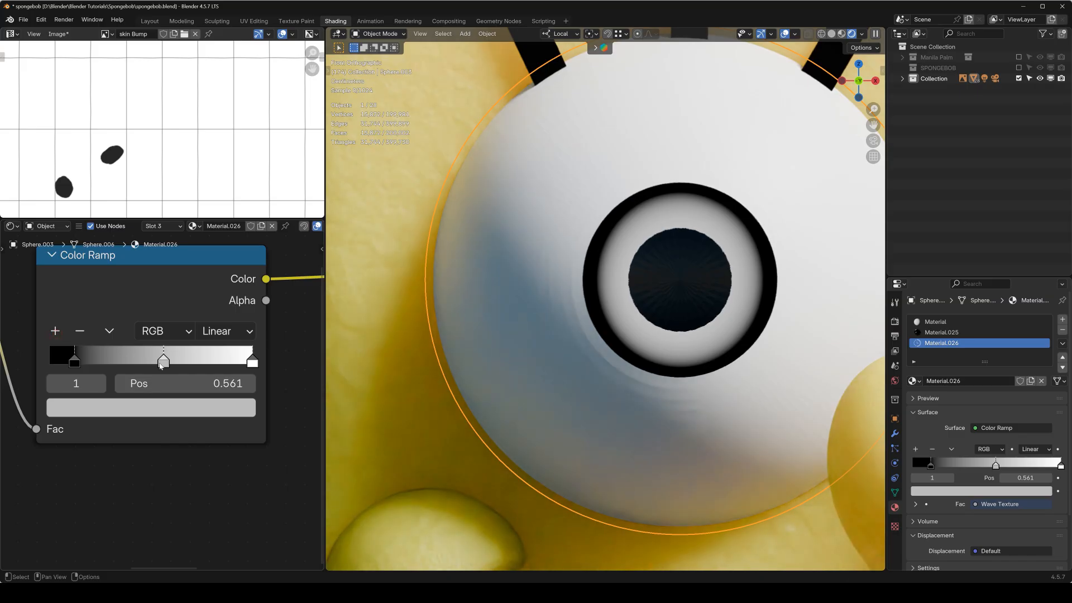
{"action": "left_click_drag", "start_coordinate": [165, 367], "coordinate": [206, 370]}
{"action": "scroll", "coordinate": [189, 400], "scroll_direction": "down", "scroll_amount": 5}
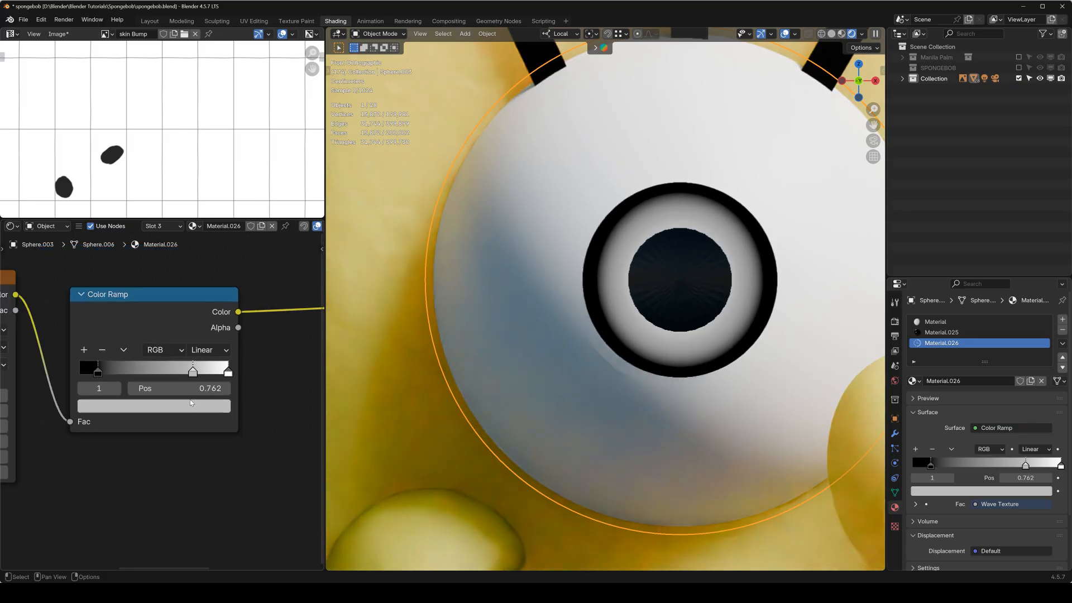
Add a Mix node in Color mode before the Principled BSDF and connect the Color Ramp's Color output to its Factor
{"action": "left_click_drag", "start_coordinate": [272, 331], "coordinate": [245, 339]}
{"action": "key", "text": "q"}
{"action": "left_click", "coordinate": [140, 369]}
{"action": "left_click", "coordinate": [162, 369]}
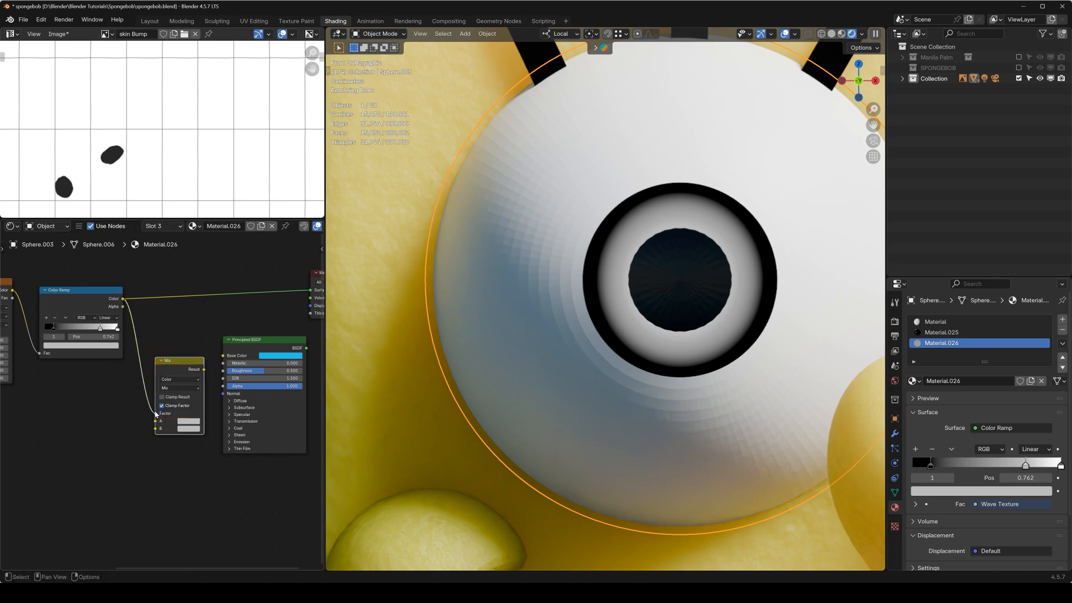
Colour the Mix node's A dark magenta and B bright blue, and route its Result through the Principled BSDF's Base Color to the output
{"action": "left_click", "coordinate": [192, 422]}
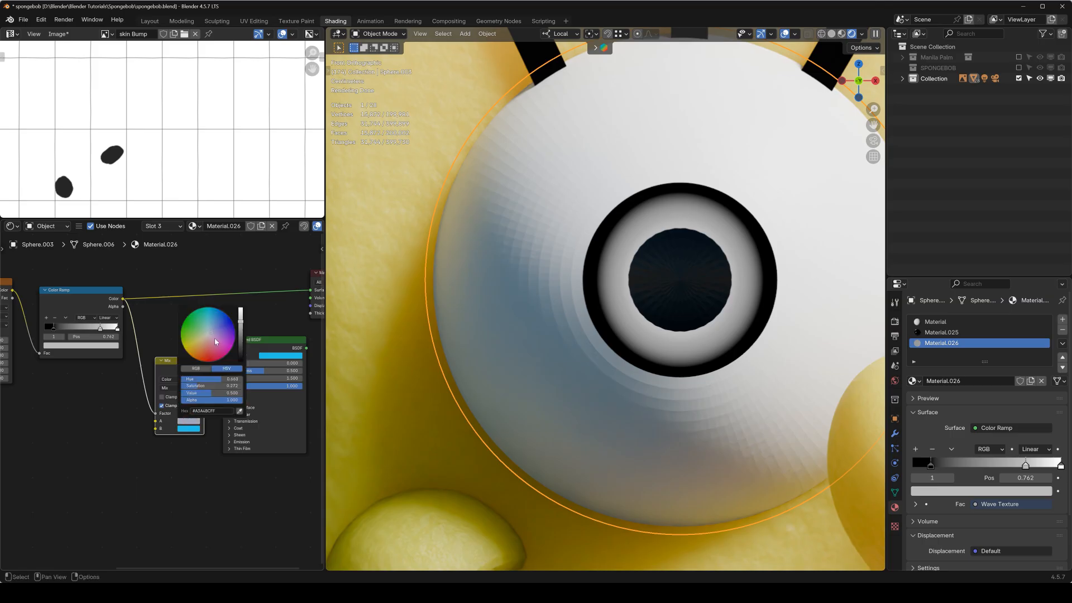
{"action": "left_click_drag", "start_coordinate": [240, 326], "coordinate": [240, 338]}
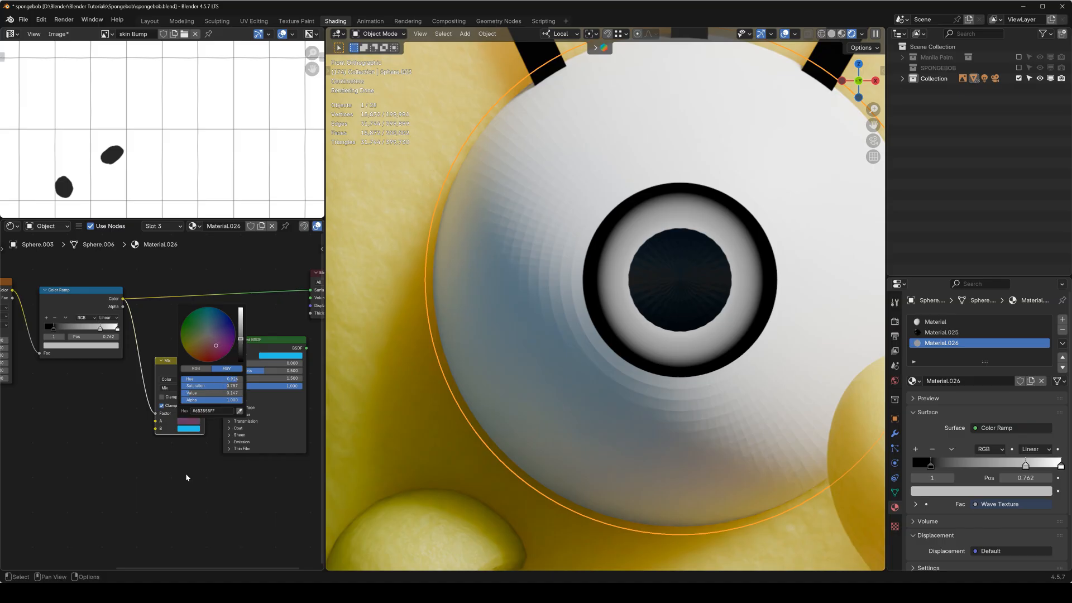
{"action": "left_click_drag", "start_coordinate": [221, 359], "coordinate": [222, 356]}
{"action": "middle_click_drag", "start_coordinate": [258, 325], "coordinate": [224, 325]}
{"action": "left_click", "coordinate": [229, 340], "text": "ctrl+shift"}
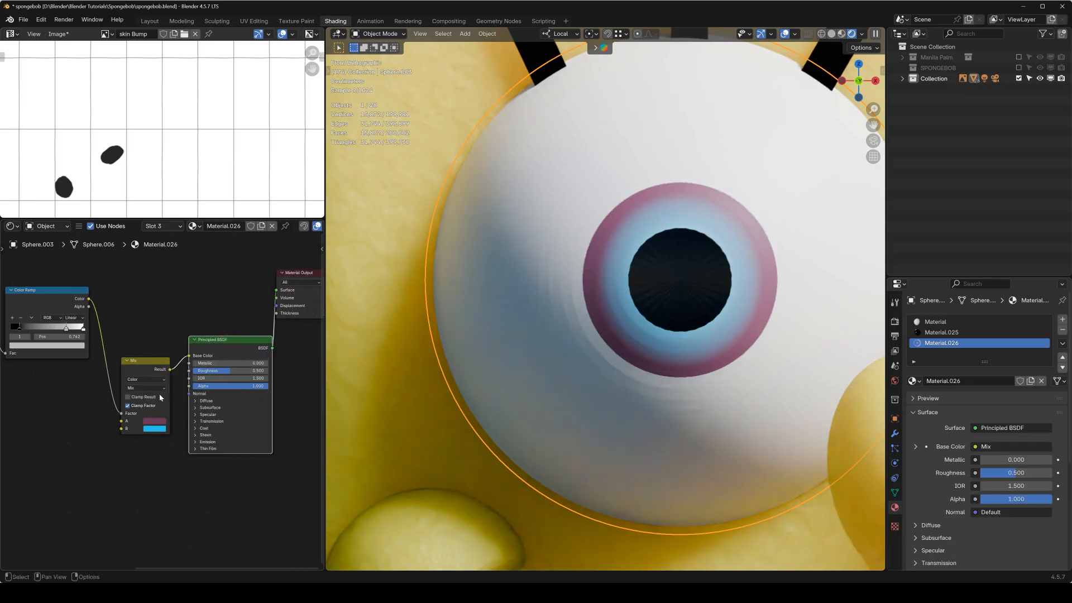
Shift the Mix node's A colour to a dark purple for the iris rim
{"action": "scroll", "coordinate": [160, 397], "scroll_direction": "up", "scroll_amount": 3}
{"action": "left_click", "coordinate": [156, 444]}
{"action": "left_click_drag", "start_coordinate": [223, 258], "coordinate": [210, 264]}
{"action": "scroll", "coordinate": [474, 424], "scroll_direction": "down", "scroll_amount": 8}
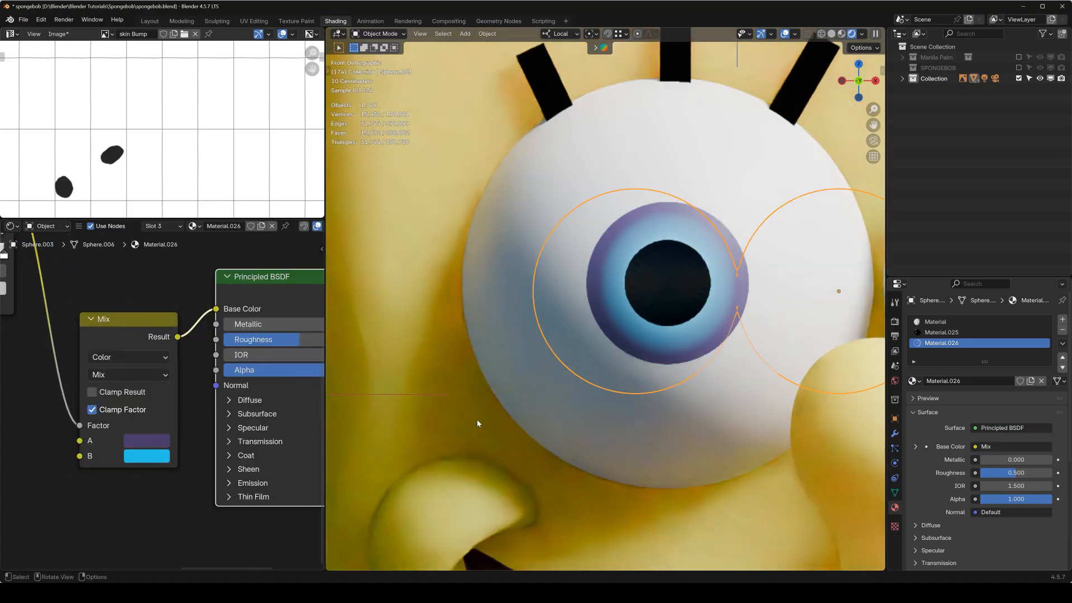
Save the file with nothing selected and inspect the whole character with the viewport overlays hidden
{"action": "left_click", "coordinate": [421, 314]}
{"action": "scroll", "coordinate": [463, 350], "scroll_direction": "down", "scroll_amount": 5}
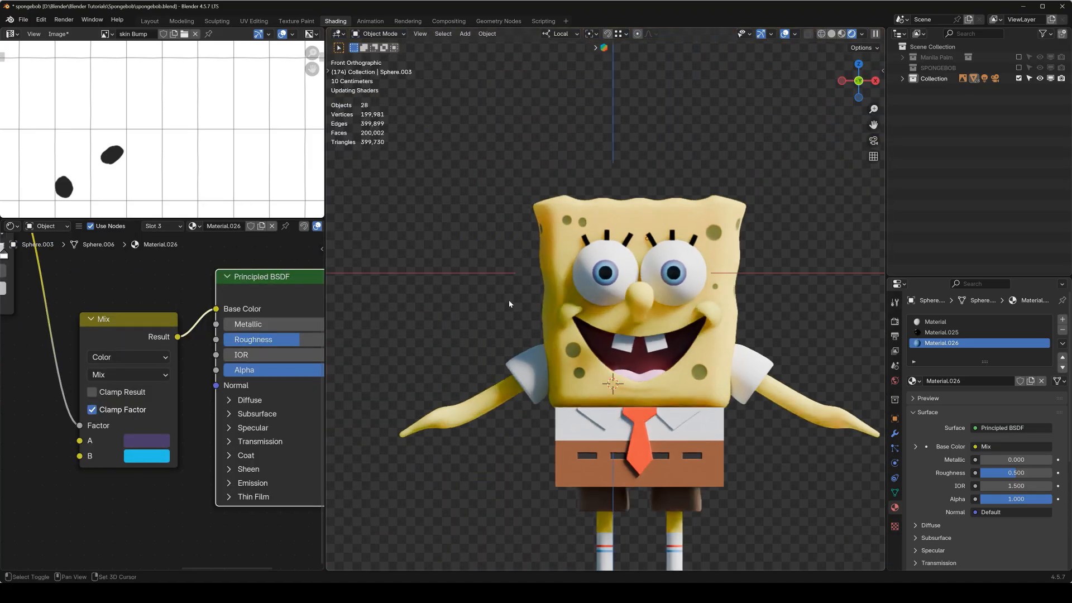
{"action": "key", "text": "ctrl+s"}
{"action": "middle_click_drag", "start_coordinate": [593, 337], "coordinate": [627, 337]}
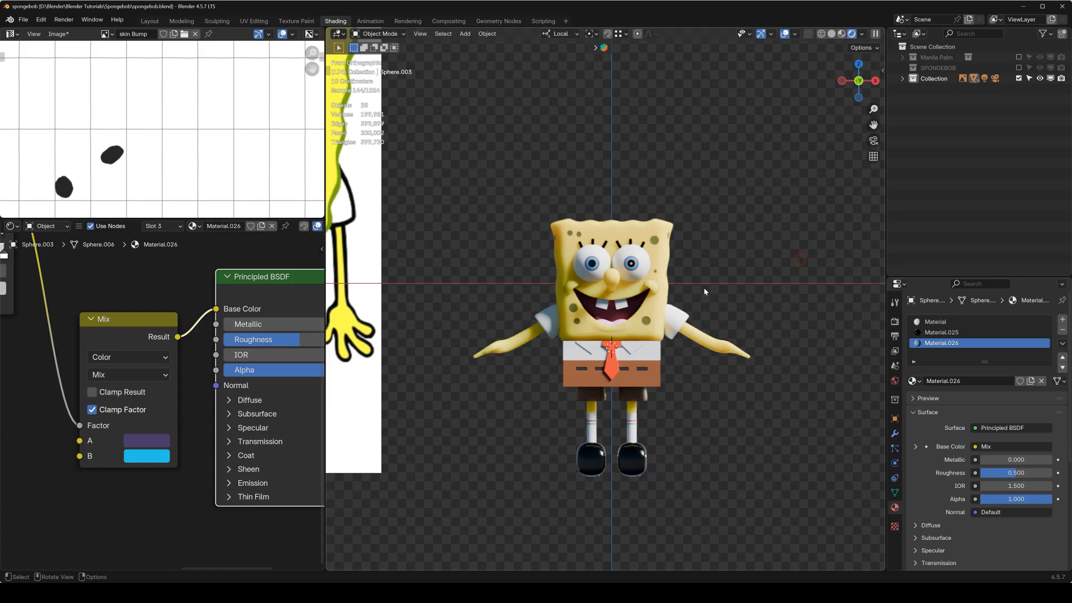
{"action": "scroll", "coordinate": [681, 295], "scroll_direction": "down", "scroll_amount": 3}
{"action": "key", "text": "alt+shift+z"}
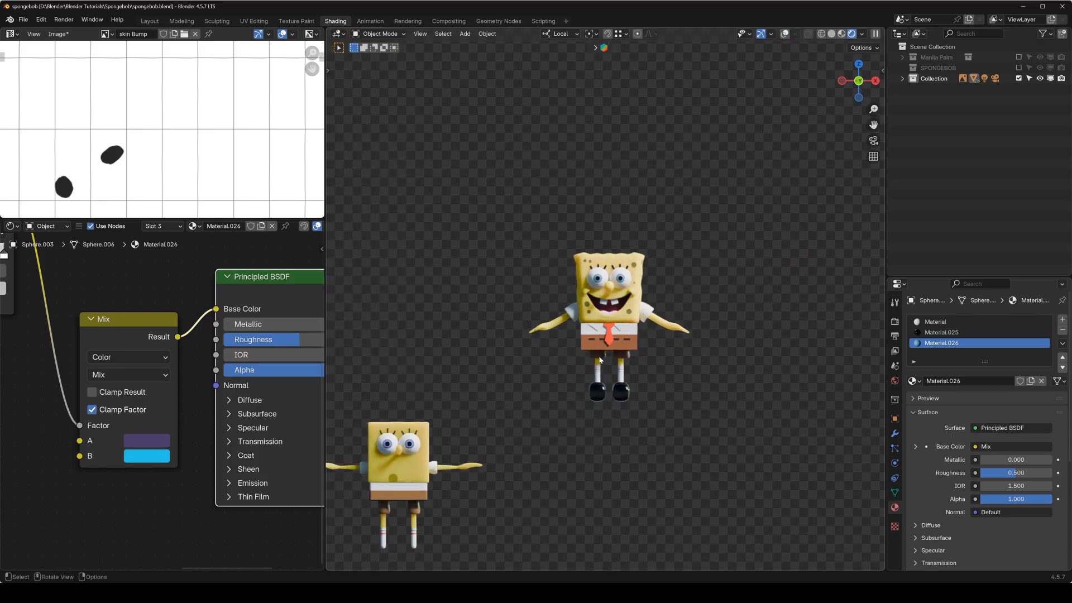
{"action": "scroll", "coordinate": [596, 362], "scroll_direction": "up", "scroll_amount": 6}
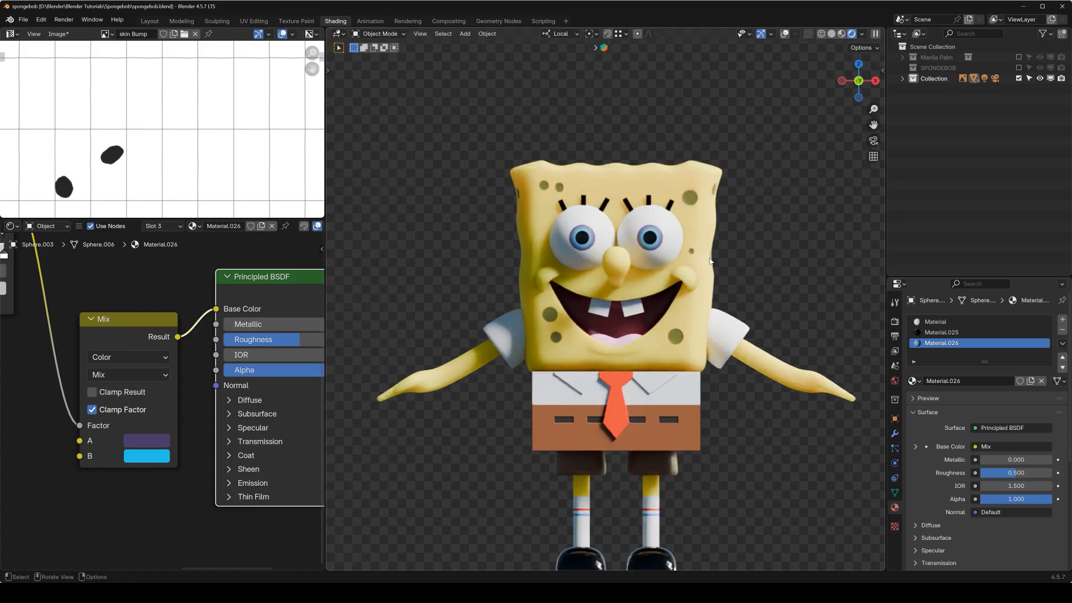
{"action": "middle_click_drag", "start_coordinate": [643, 297], "coordinate": [713, 294]}
{"action": "key", "text": "KP_1"}
Restore the viewport overlays and select the shirt-and-pants block together with the pant legs, legs and shoes
{"action": "left_click", "coordinate": [657, 410]}
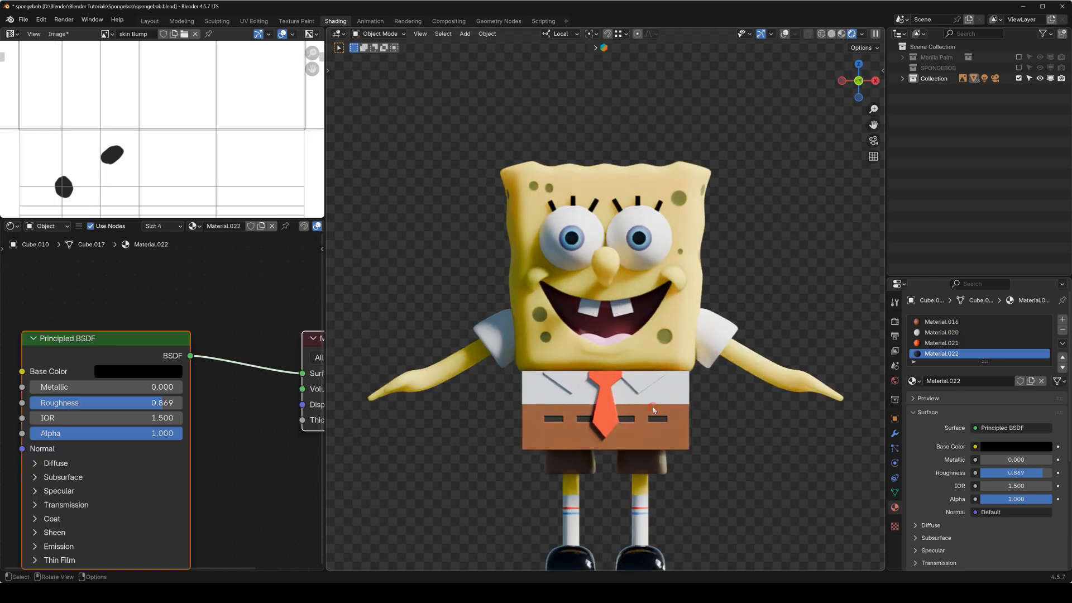
{"action": "scroll", "coordinate": [661, 408], "scroll_direction": "up", "scroll_amount": 4}
{"action": "key", "text": "shift+alt+z"}
{"action": "key", "text": "KP_Decimal"}
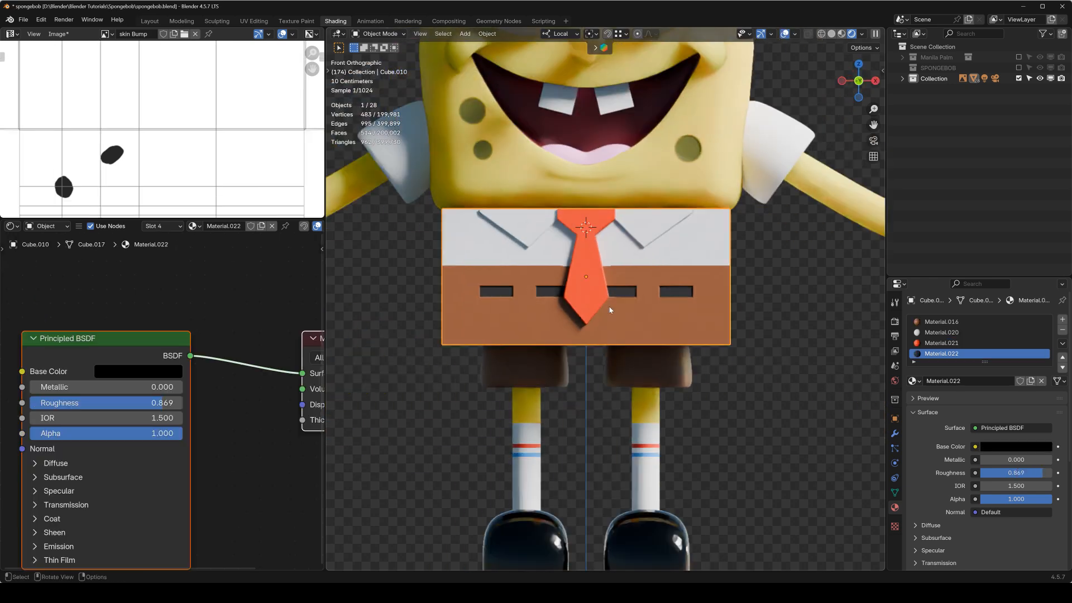
{"action": "left_click_drag", "start_coordinate": [388, 325], "coordinate": [690, 525]}
{"action": "key", "text": "g"}
{"action": "key", "text": "z"}
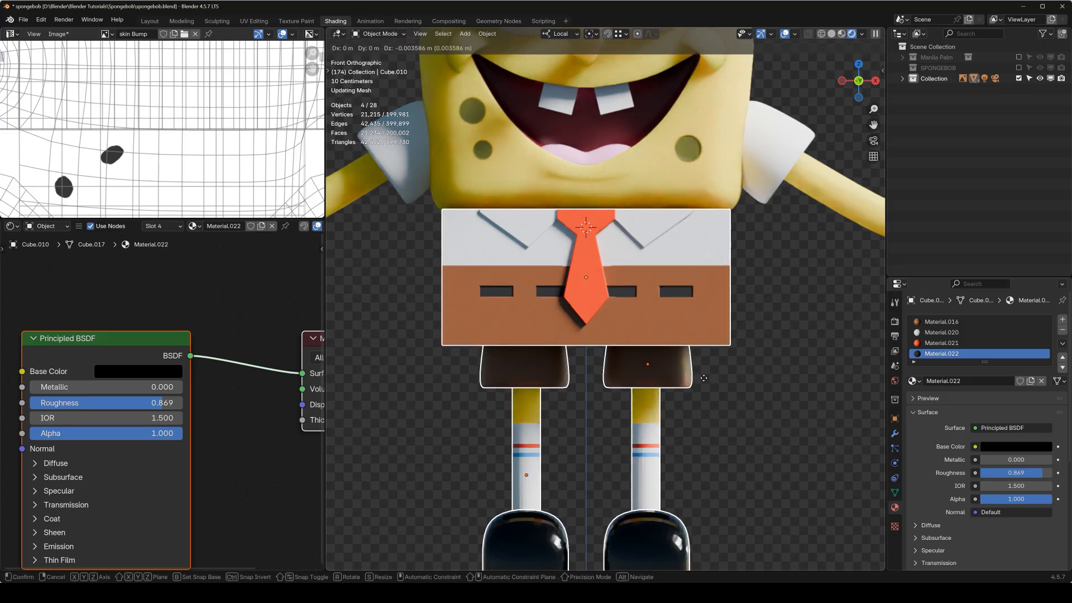
{"action": "left_click", "coordinate": [717, 300]}
Switch the transform orientation to Global and raise the selected lower-body parts about 0.081 m along Z
{"action": "key", "text": "comma"}
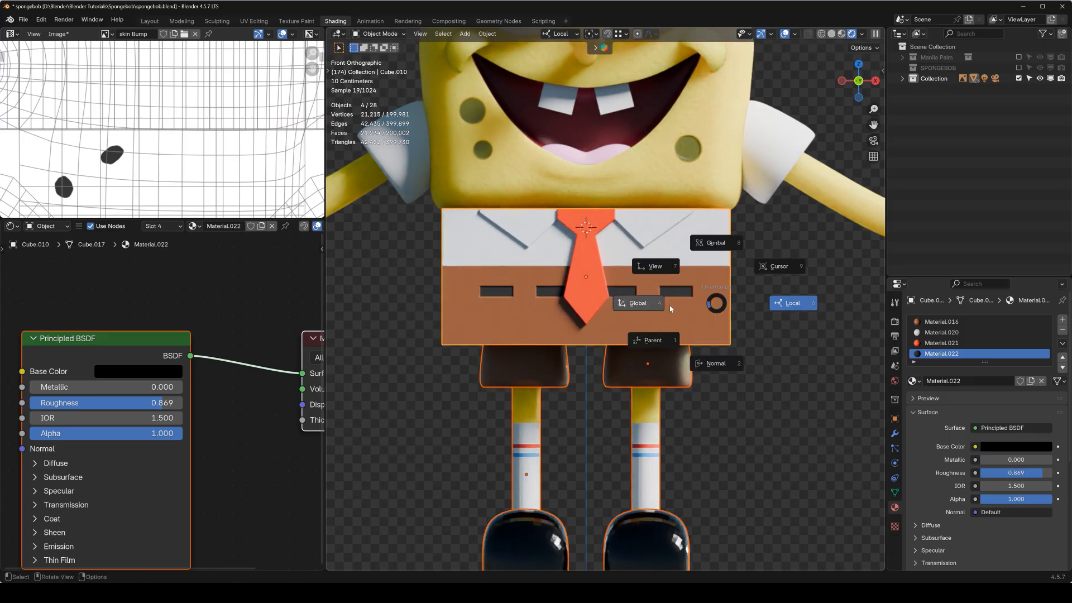
{"action": "left_click", "coordinate": [630, 304]}
{"action": "key", "text": "g"}
{"action": "key", "text": "z"}
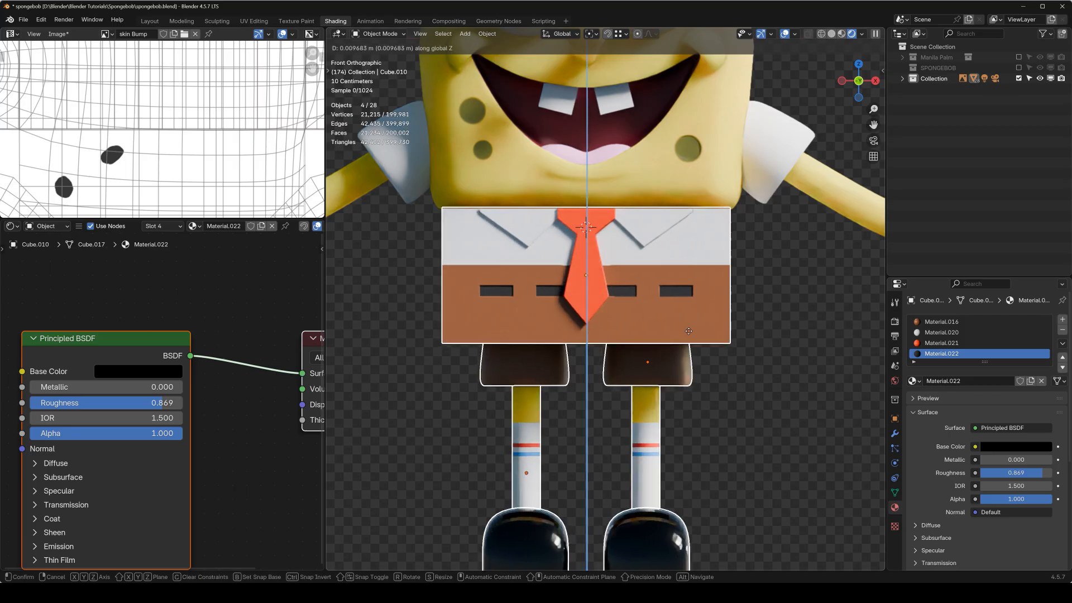
{"action": "left_click", "coordinate": [696, 229]}
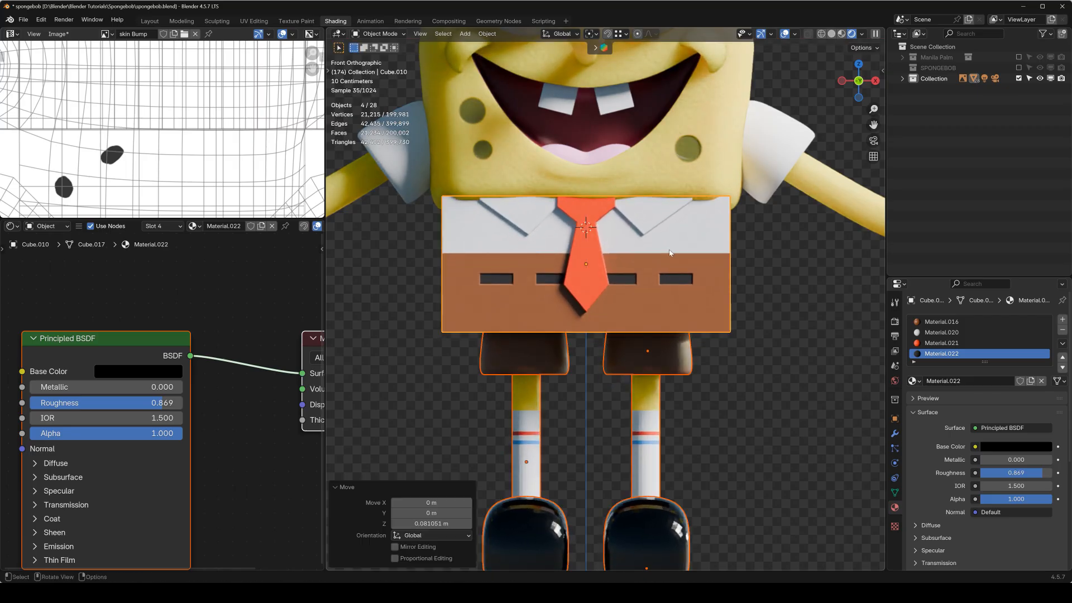
Keep only the shirt-and-pants block selected and scale it to 0.935 along Y in the right side view
{"action": "key", "text": "KP_3"}
{"action": "key", "text": "s"}
{"action": "key", "text": "Escape"}
{"action": "left_click_drag", "start_coordinate": [756, 317], "coordinate": [580, 375]}
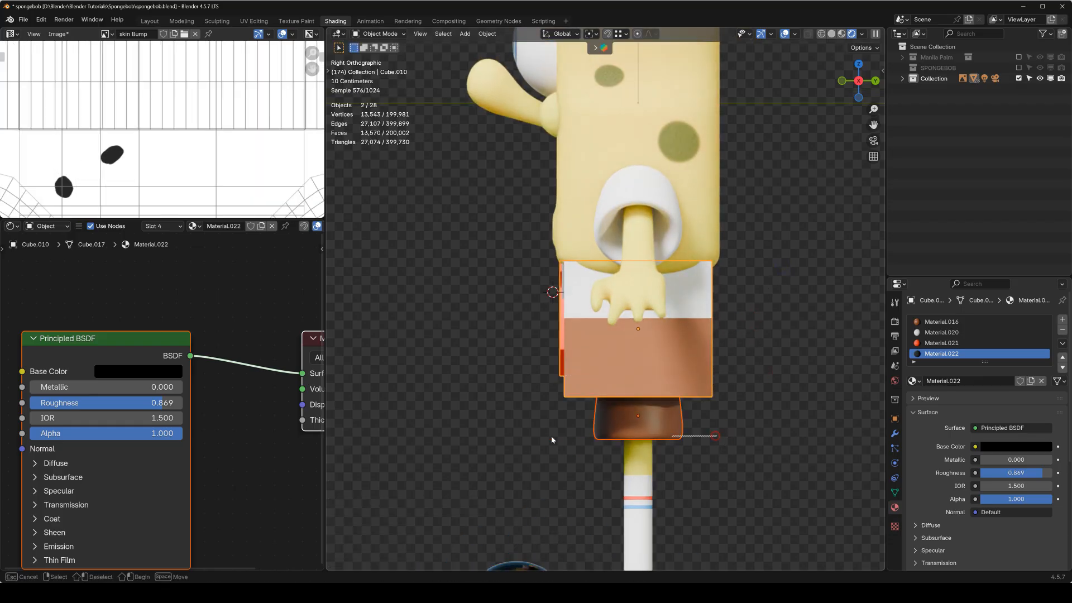
{"action": "left_click_drag", "start_coordinate": [617, 440], "coordinate": [607, 441], "text": "ctrl"}
{"action": "key", "text": "s"}
{"action": "key", "text": "y"}
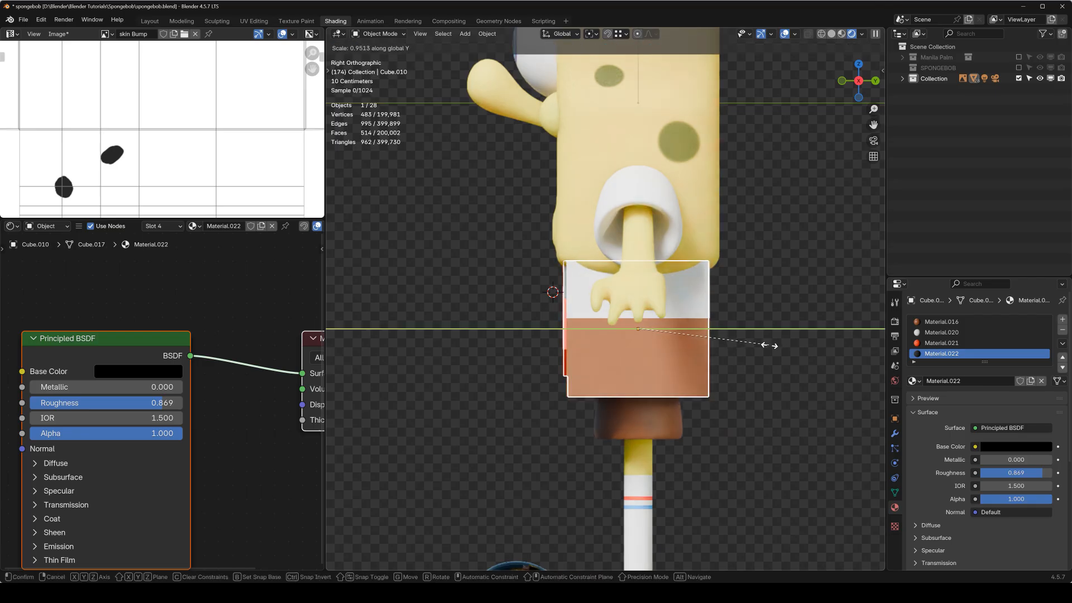
{"action": "left_click", "coordinate": [766, 344]}
{"action": "key", "text": "KP_1"}
{"action": "key", "text": "s"}
{"action": "key", "text": "Escape"}
{"action": "key", "text": "s"}
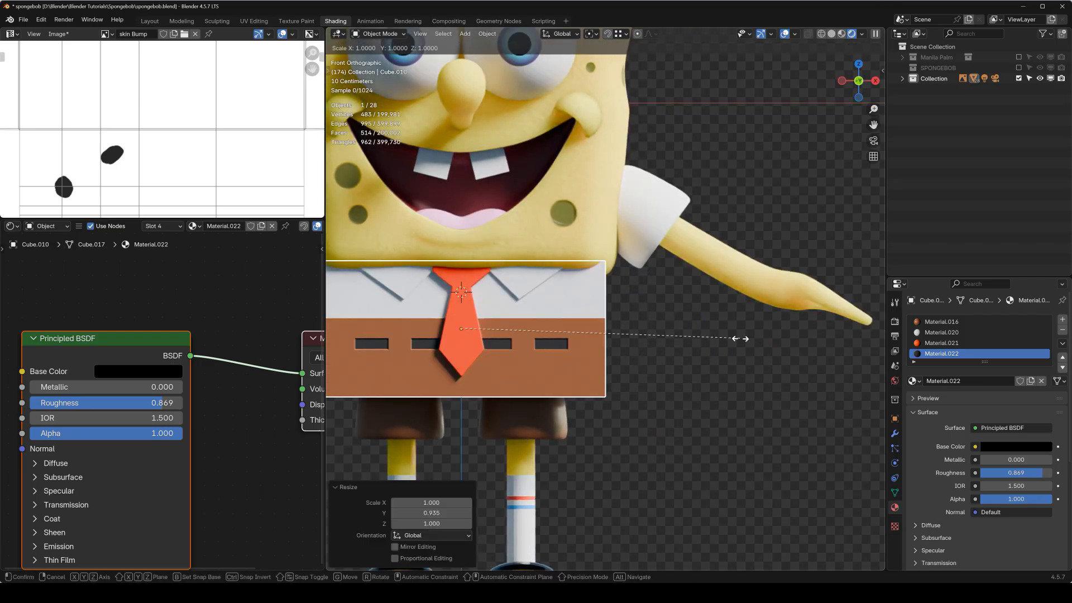
{"action": "key", "text": "Escape"}
Scale the shirt-and-pants block to 0.946 along X in front view
{"action": "middle_click_drag", "start_coordinate": [737, 337], "coordinate": [633, 322]}
{"action": "key", "text": "KP_1"}
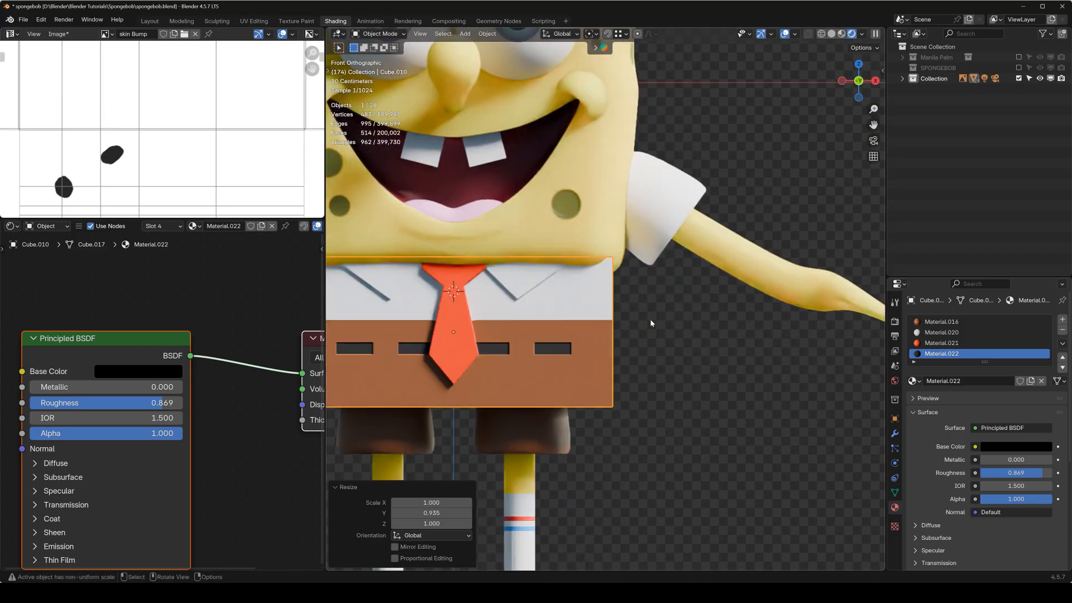
{"action": "key", "text": "s"}
{"action": "key", "text": "x"}
{"action": "left_click", "coordinate": [700, 313]}
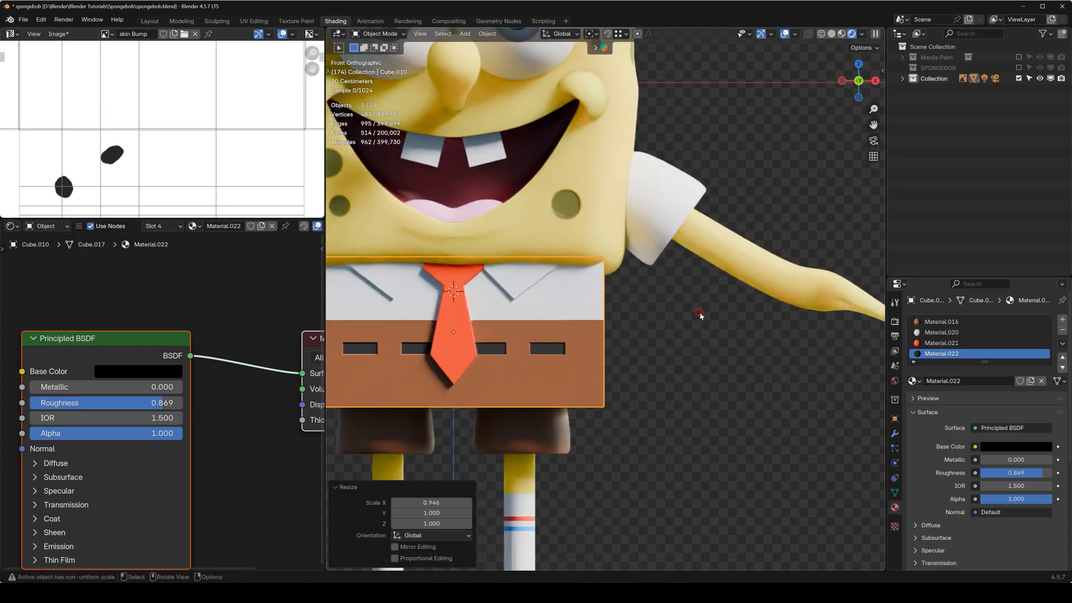
Reselect the shirt-and-pants block and widen it by a factor of 1.063 along X
{"action": "scroll", "coordinate": [524, 311], "scroll_direction": "down", "scroll_amount": 3}
{"action": "left_click", "coordinate": [669, 346]}
{"action": "left_click", "coordinate": [591, 306]}
{"action": "key", "text": "s"}
{"action": "key", "text": "x"}
{"action": "left_click", "coordinate": [625, 311]}
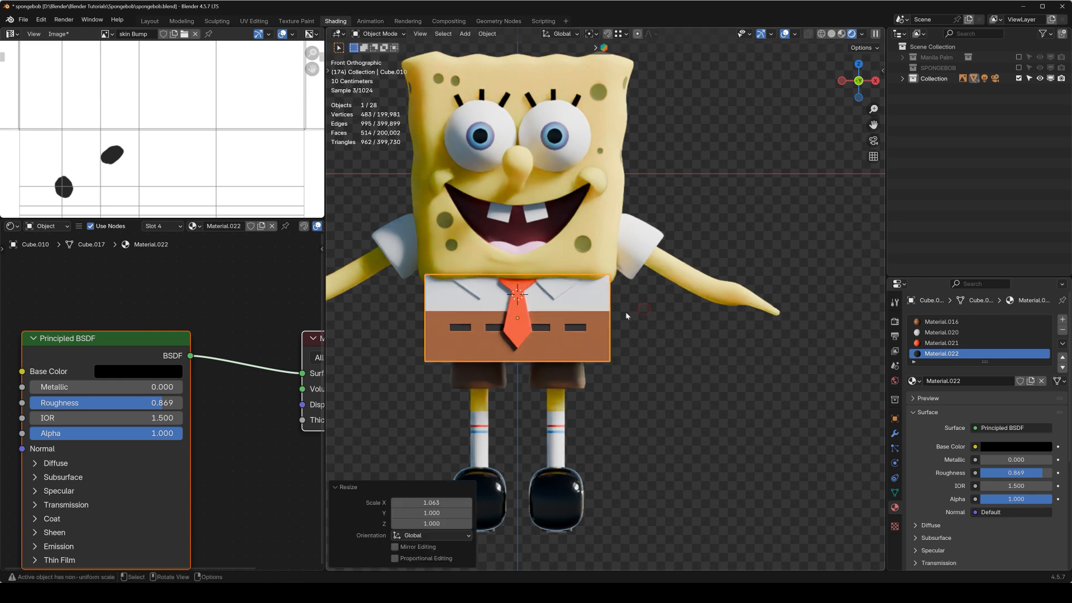
Select the yellow sponge body and scale it by 1.040 along X
{"action": "key", "text": "Tab"}
{"action": "key", "text": "Tab"}
{"action": "left_click", "coordinate": [598, 275]}
{"action": "middle_click_drag", "start_coordinate": [598, 275], "coordinate": [734, 227]}
{"action": "key", "text": "s"}
{"action": "key", "text": "y"}
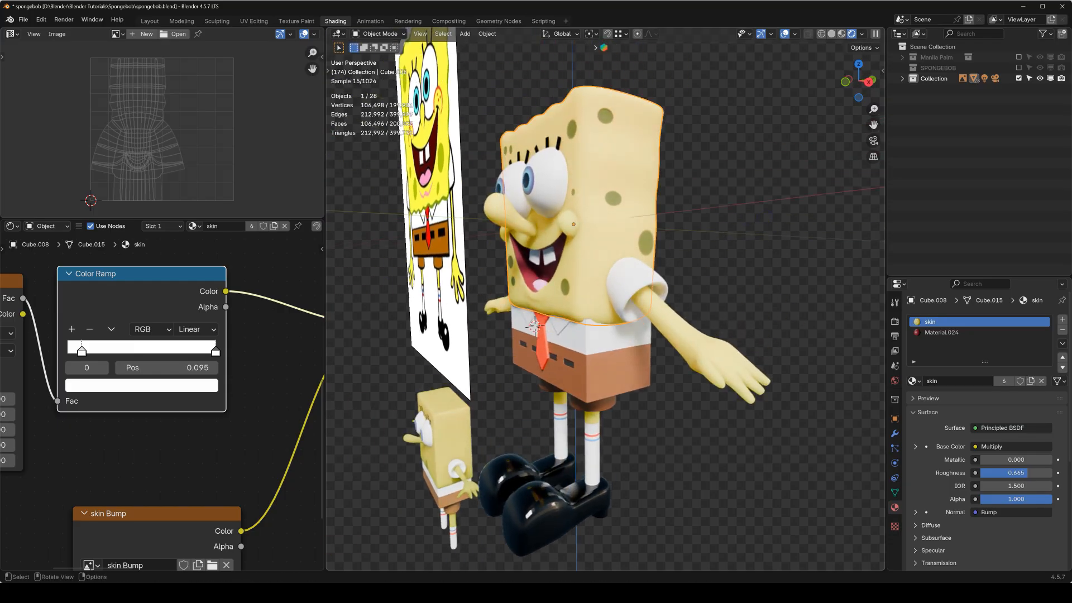
{"action": "key", "text": "x"}
{"action": "left_click", "coordinate": [767, 231]}
Scale the sponge body by about 1.04 along Y, and save the file in front view with nothing selected
{"action": "key", "text": "s"}
{"action": "key", "text": "y"}
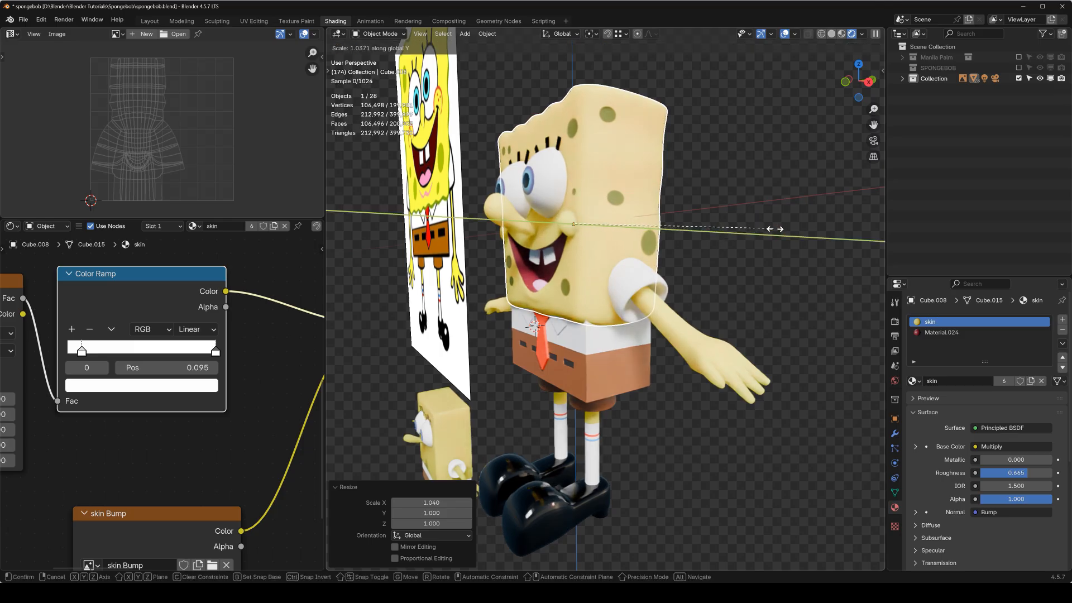
{"action": "left_click", "coordinate": [779, 228]}
{"action": "key", "text": "KP_1"}
{"action": "key", "text": "ctrl+s"}
{"action": "left_click", "coordinate": [720, 246]}
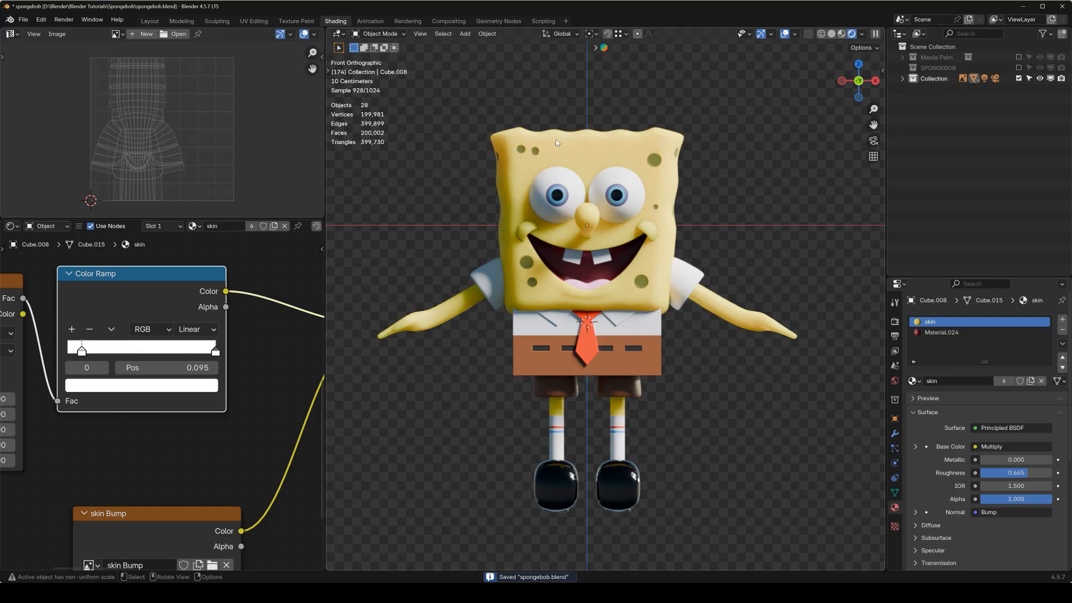
In solid shading, use X-ray to select the three mirrored eyelash objects hidden inside the sponge body above the eyes
{"action": "left_click", "coordinate": [831, 35]}
{"action": "scroll", "coordinate": [612, 270], "scroll_direction": "up", "scroll_amount": 3}
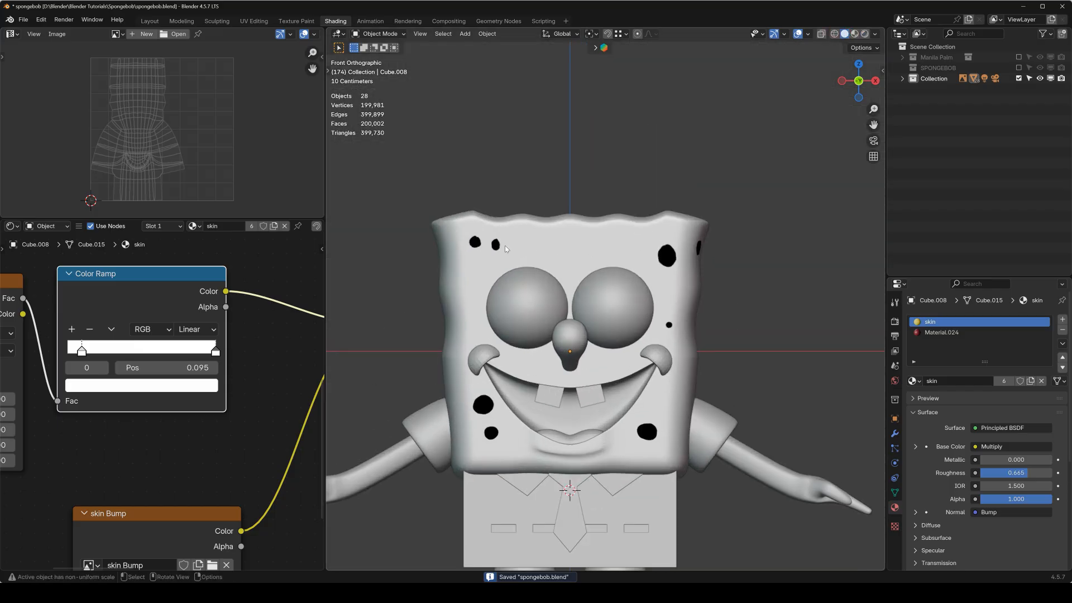
{"action": "key", "text": "alt+z"}
{"action": "left_click_drag", "start_coordinate": [623, 304], "coordinate": [628, 283]}
{"action": "left_click_drag", "start_coordinate": [651, 222], "coordinate": [652, 223], "text": "shift"}
{"action": "left_click_drag", "start_coordinate": [620, 334], "coordinate": [614, 341], "text": "shift"}
{"action": "key", "text": "alt+z"}
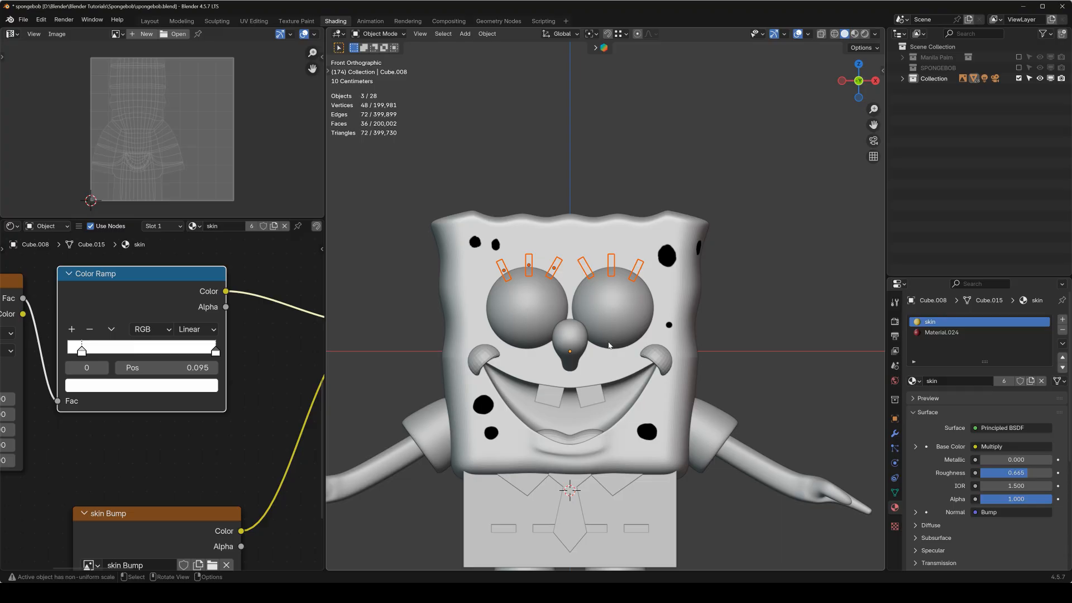
From the right view, move the selected eyelashes about -0.0068 m along Y to the front surface of the body
{"action": "key", "text": "KP_3"}
{"action": "scroll", "coordinate": [635, 208], "scroll_direction": "up", "scroll_amount": 4}
{"action": "key", "text": "g"}
{"action": "key", "text": "y"}
{"action": "left_click", "coordinate": [632, 203]}
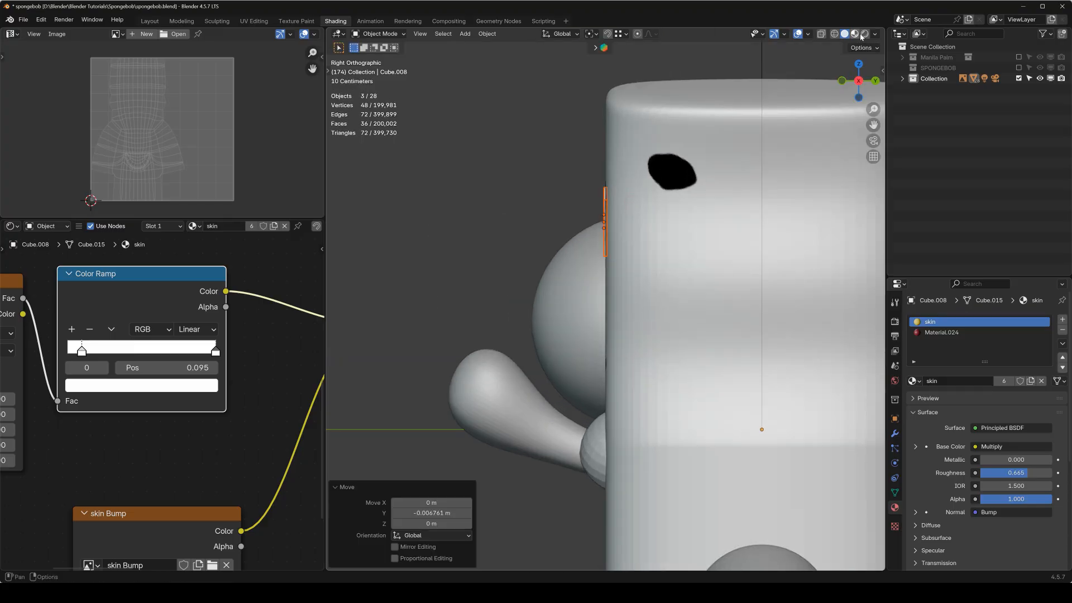
Return to rendered shading in front view and clear the eyelash selection
{"action": "left_click", "coordinate": [857, 34]}
{"action": "left_click", "coordinate": [865, 34]}
{"action": "key", "text": "KP_1"}
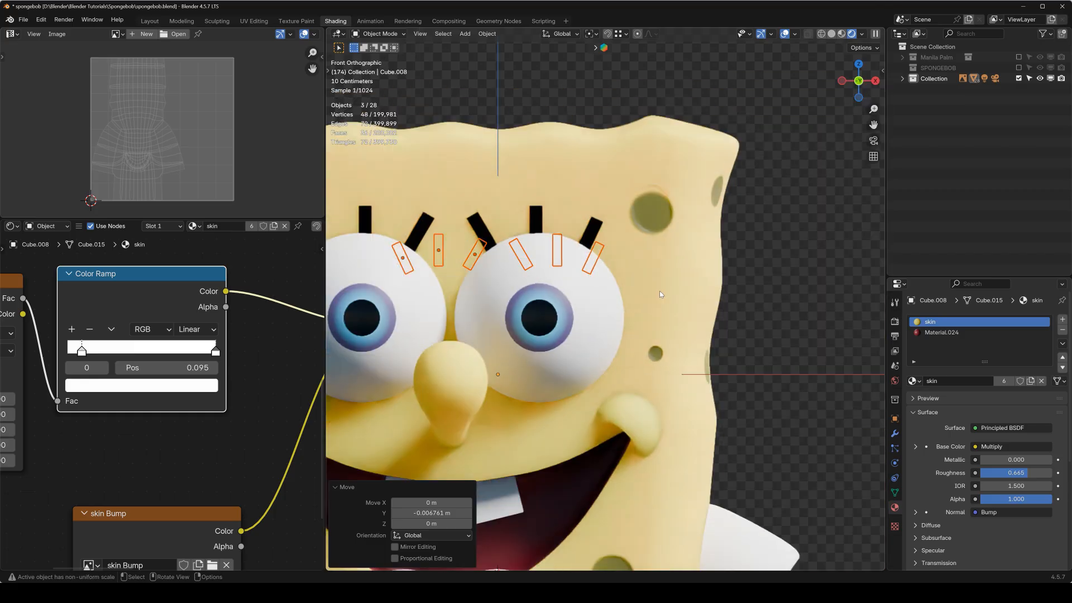
{"action": "scroll", "coordinate": [651, 293], "scroll_direction": "down", "scroll_amount": 3}
{"action": "left_click", "coordinate": [760, 297]}
{"action": "scroll", "coordinate": [576, 365], "scroll_direction": "down", "scroll_amount": 3}
{"action": "middle_click_drag", "start_coordinate": [576, 365], "coordinate": [643, 266], "text": "shift"}
{"action": "scroll", "coordinate": [645, 268], "scroll_direction": "down", "scroll_amount": 1}
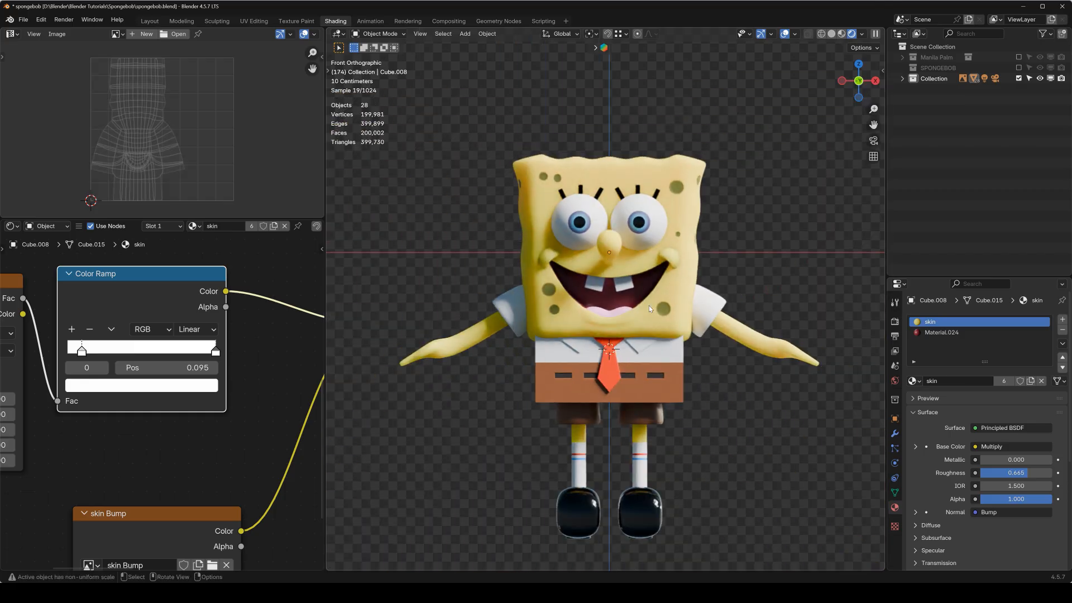
Set the roughness of the eyes' blue-and-purple iris material to 0.160, and deselect the eyes
{"action": "scroll", "coordinate": [683, 125], "scroll_direction": "up", "scroll_amount": 5}
{"action": "scroll", "coordinate": [684, 119], "scroll_direction": "up", "scroll_amount": 4}
{"action": "middle_click_drag", "start_coordinate": [712, 216], "coordinate": [711, 270]}
{"action": "left_click", "coordinate": [710, 270]}
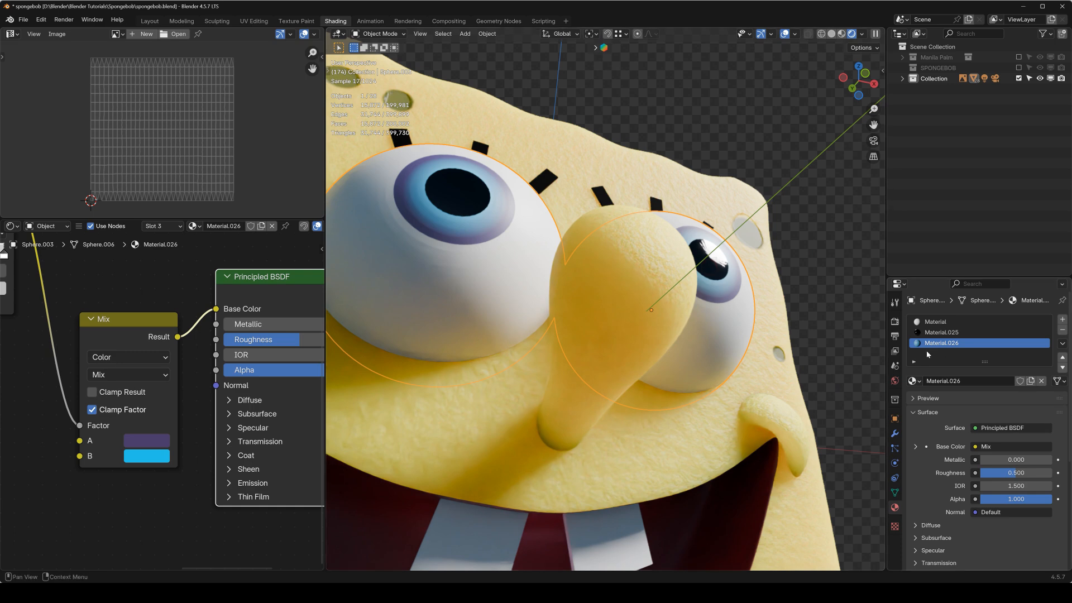
{"action": "middle_click_drag", "start_coordinate": [218, 365], "coordinate": [173, 367]}
{"action": "left_click_drag", "start_coordinate": [242, 343], "coordinate": [201, 342]}
{"action": "middle_click_drag", "start_coordinate": [702, 263], "coordinate": [695, 287]}
{"action": "key", "text": "KP_1"}
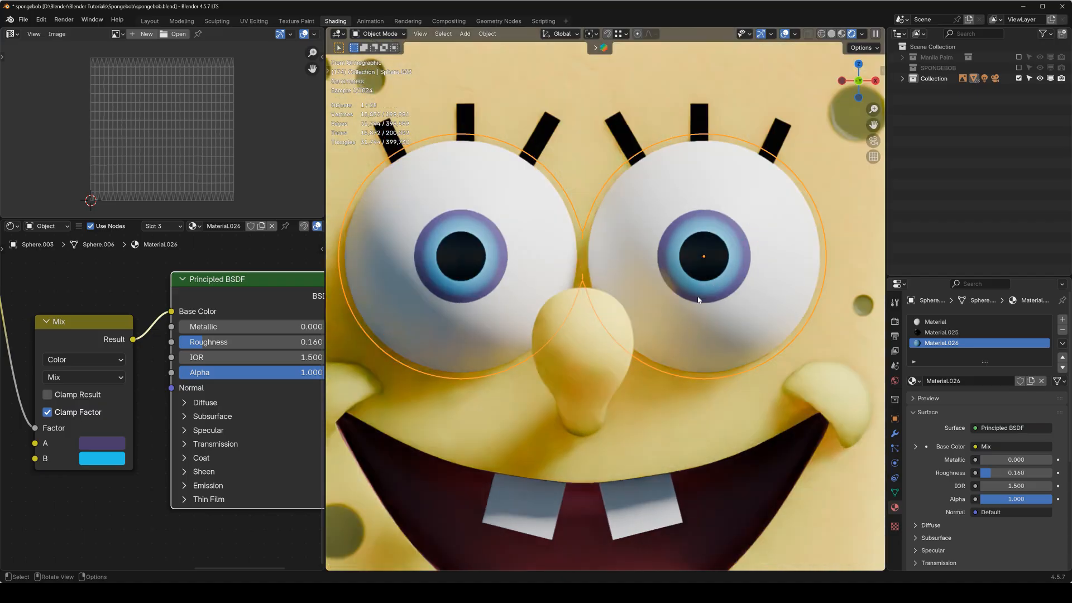
{"action": "scroll", "coordinate": [689, 302], "scroll_direction": "down", "scroll_amount": 7}
{"action": "left_click", "coordinate": [771, 275]}
Scale down the arms and shirt sleeves together, and move them inward toward the body and about 0.052 m up along Z
{"action": "middle_click_drag", "start_coordinate": [647, 317], "coordinate": [647, 259], "text": "shift"}
{"action": "scroll", "coordinate": [648, 261], "scroll_direction": "down", "scroll_amount": 1}
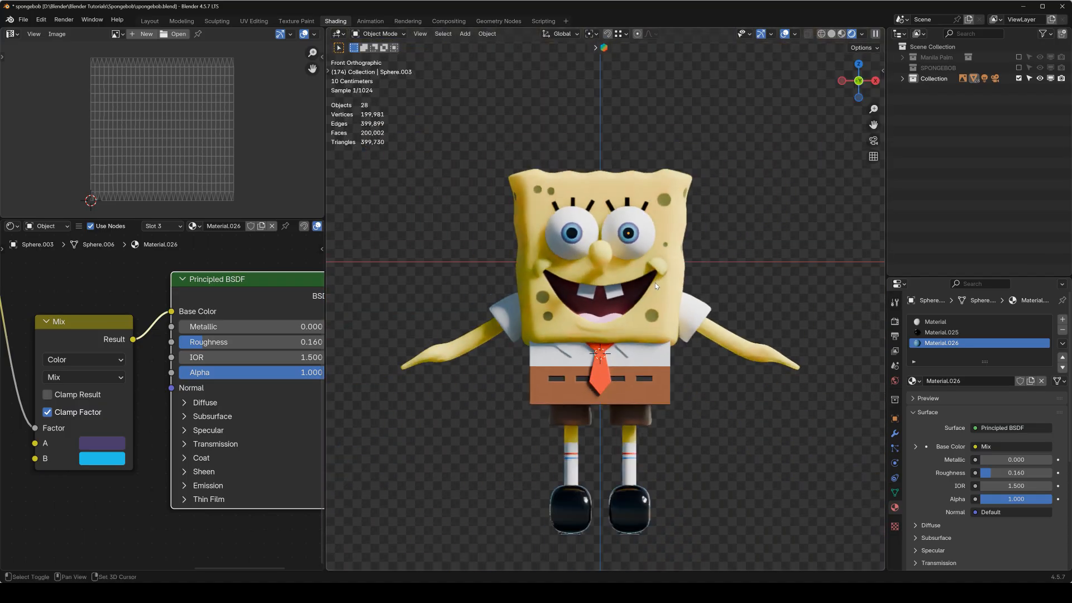
{"action": "middle_click_drag", "start_coordinate": [664, 299], "coordinate": [660, 283], "text": "shift"}
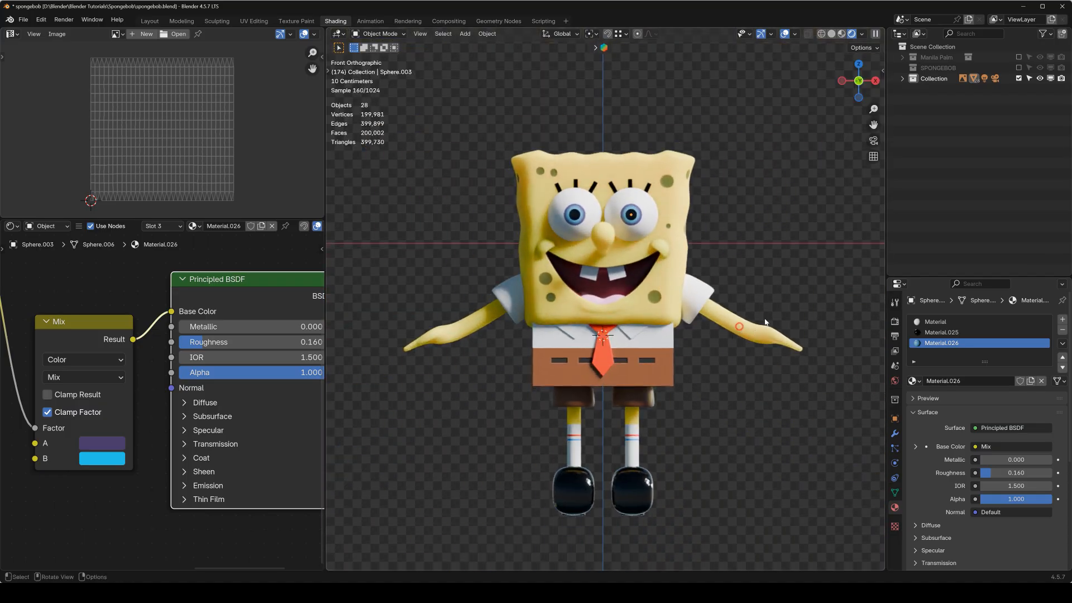
{"action": "left_click", "coordinate": [738, 329]}
{"action": "key", "text": "s"}
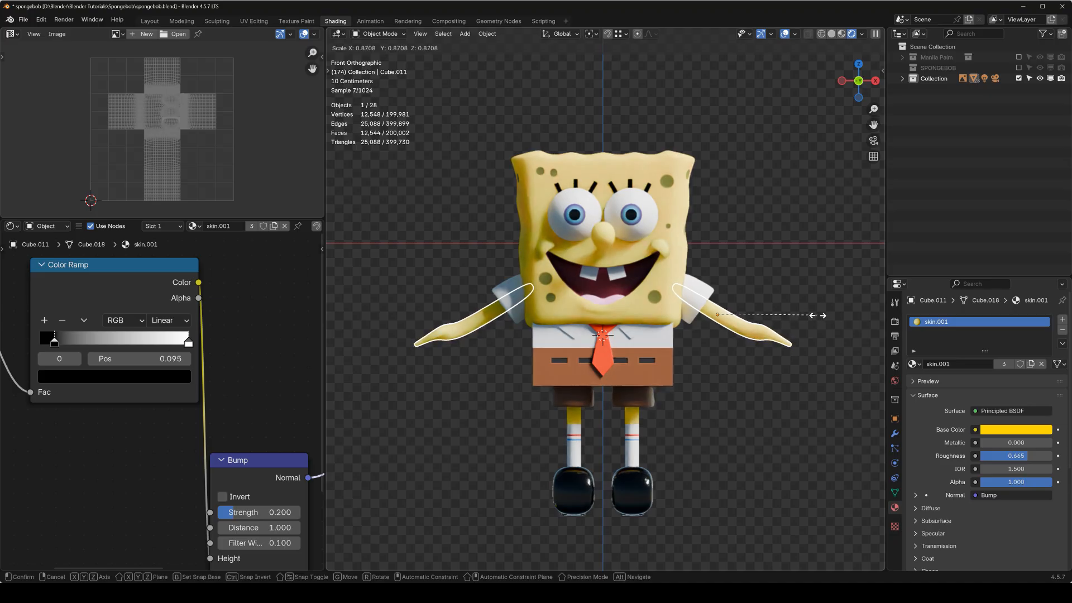
{"action": "right_click", "coordinate": [817, 314]}
{"action": "left_click", "coordinate": [696, 297], "text": "shift"}
{"action": "key", "text": "s"}
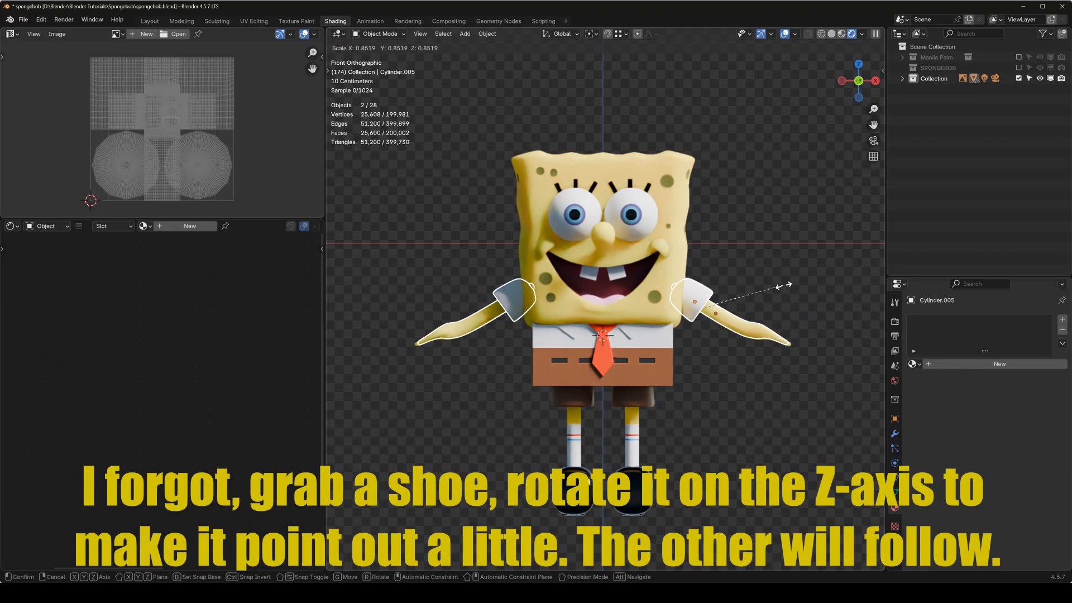
{"action": "left_click", "coordinate": [772, 285]}
{"action": "key", "text": "g"}
{"action": "right_click", "coordinate": [772, 284]}
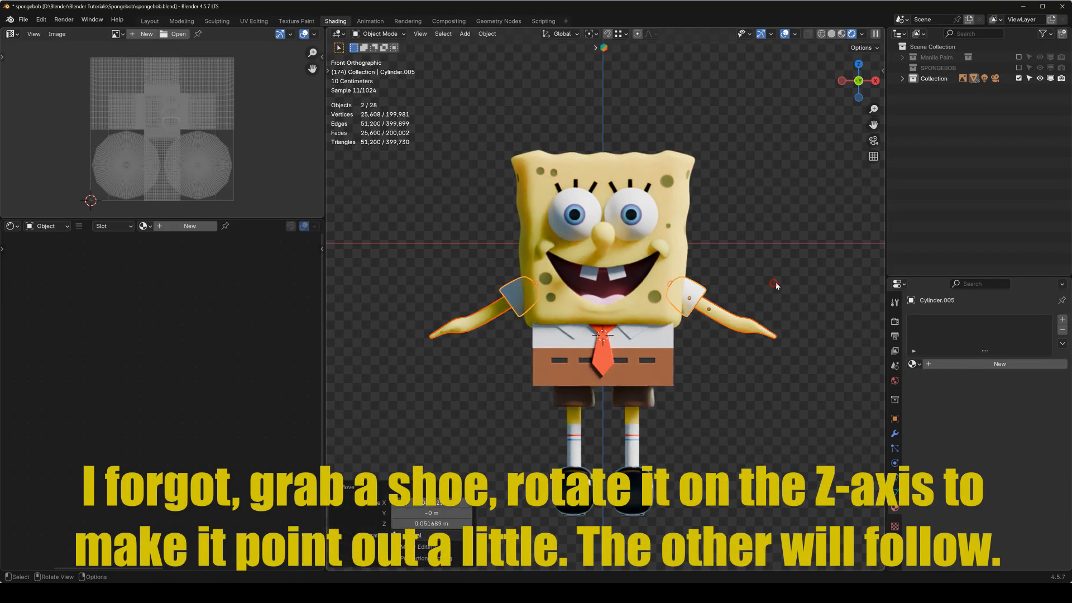
{"action": "left_click", "coordinate": [773, 283]}
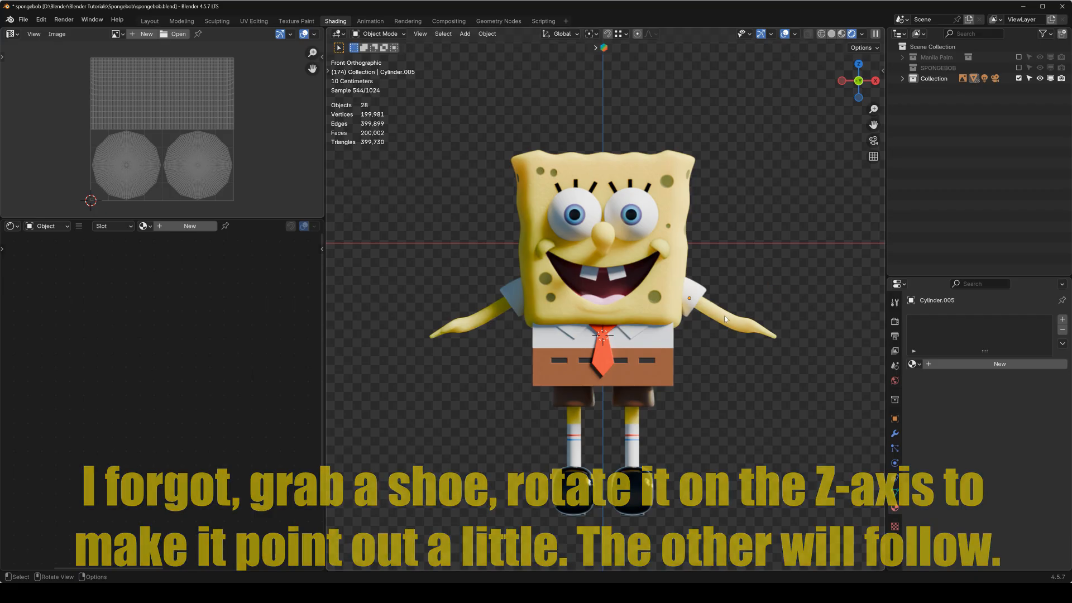
Inspect the rendered character's face, clothes and limbs from several low and angled viewpoints
{"action": "middle_click_drag", "start_coordinate": [629, 266], "coordinate": [588, 288]}
{"action": "mouse_move", "coordinate": [598, 324]}
{"action": "middle_mouse_down"}
{"action": "mouse_move", "coordinate": [666, 352]}
{"action": "mouse_move", "coordinate": [606, 340]}
{"action": "middle_mouse_up"}
{"action": "middle_click_drag", "start_coordinate": [606, 341], "coordinate": [654, 400], "text": "ctrl"}
{"action": "scroll", "coordinate": [637, 303], "scroll_direction": "up", "scroll_amount": 7}
{"action": "middle_click_drag", "start_coordinate": [637, 303], "coordinate": [720, 226]}
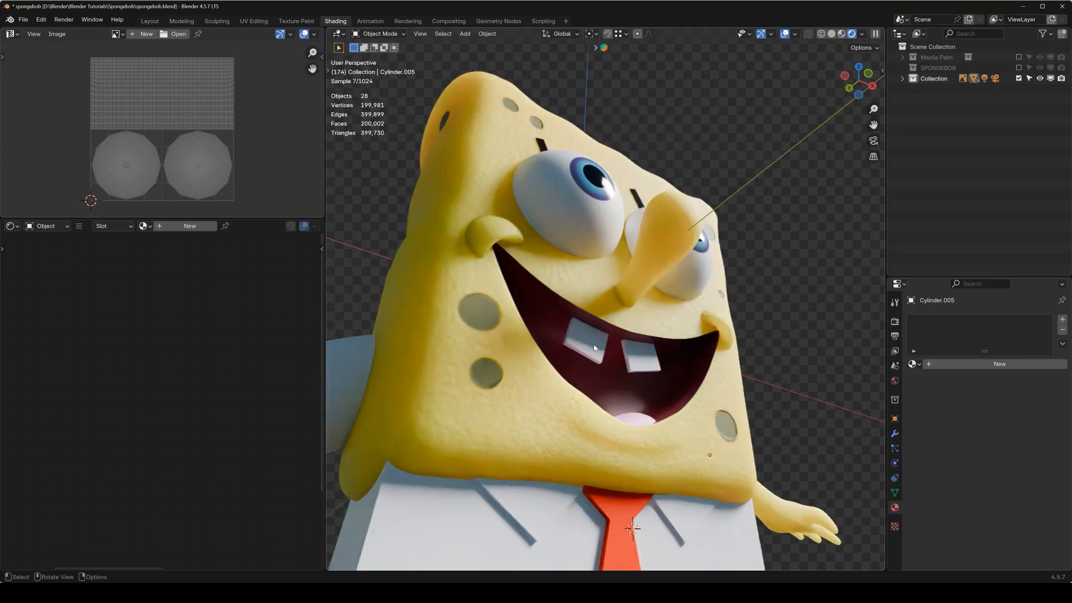
{"action": "middle_click_drag", "start_coordinate": [578, 280], "coordinate": [596, 314]}
{"action": "scroll", "coordinate": [608, 246], "scroll_direction": "down", "scroll_amount": 4}
{"action": "mouse_move", "coordinate": [607, 246]}
{"action": "middle_mouse_down"}
{"action": "mouse_move", "coordinate": [644, 239]}
{"action": "mouse_move", "coordinate": [623, 254]}
{"action": "mouse_move", "coordinate": [602, 243]}
{"action": "mouse_move", "coordinate": [605, 222]}
{"action": "mouse_move", "coordinate": [606, 240]}
{"action": "middle_mouse_up"}
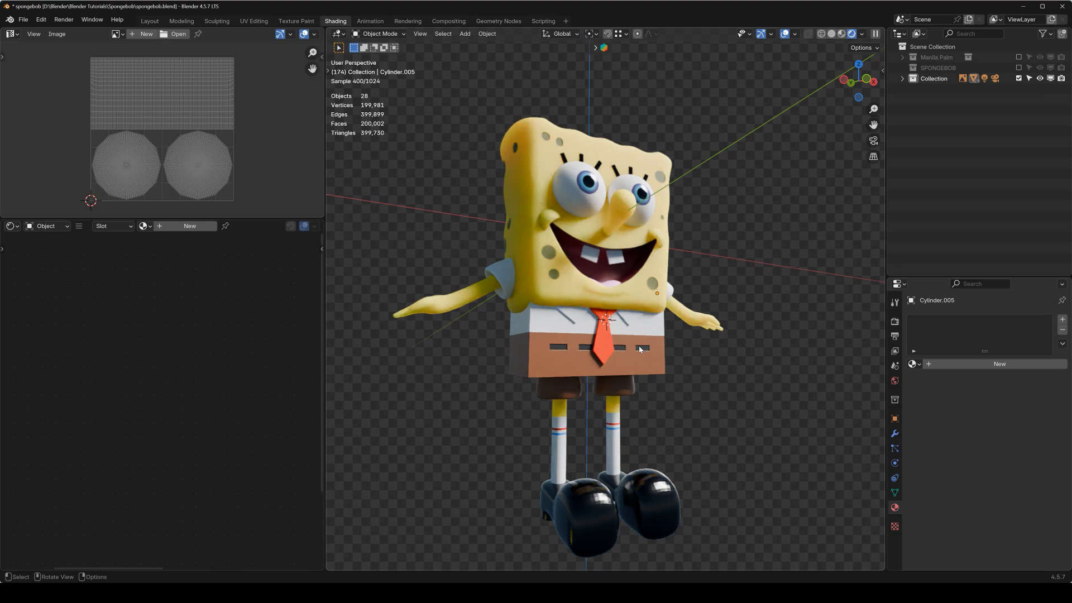